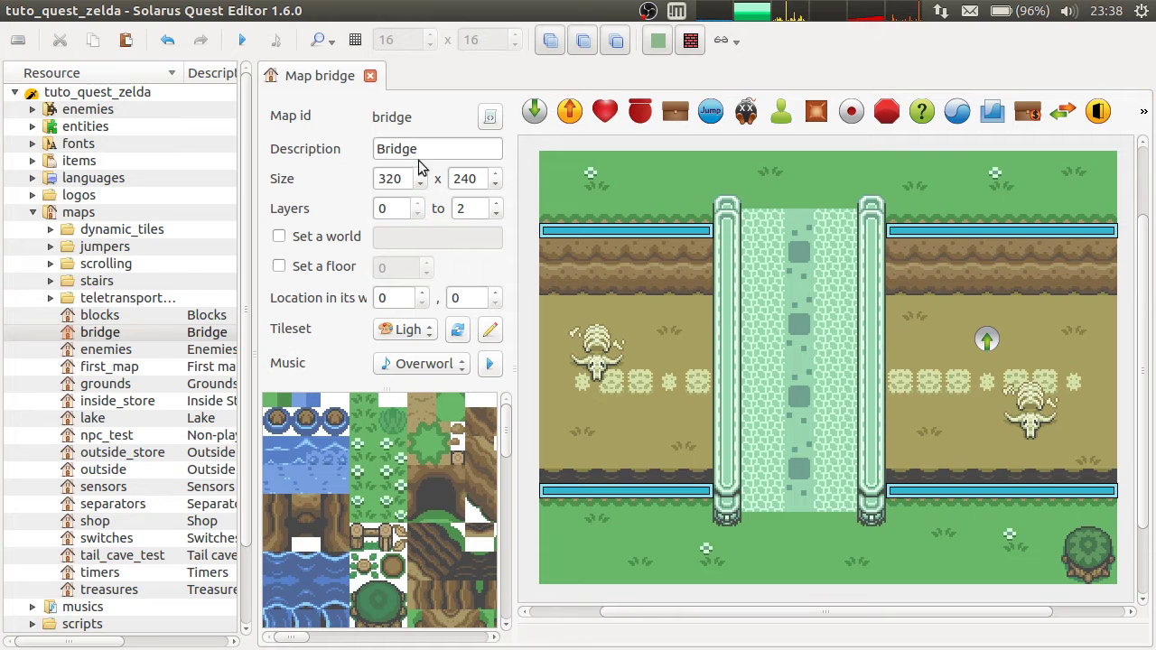
Narrow the resource list to widen the map area and browse the tileset patterns down to the ladder and pontoon patterns.
{"action": "left_click_drag", "start_coordinate": [256, 168], "coordinate": [204, 166]}
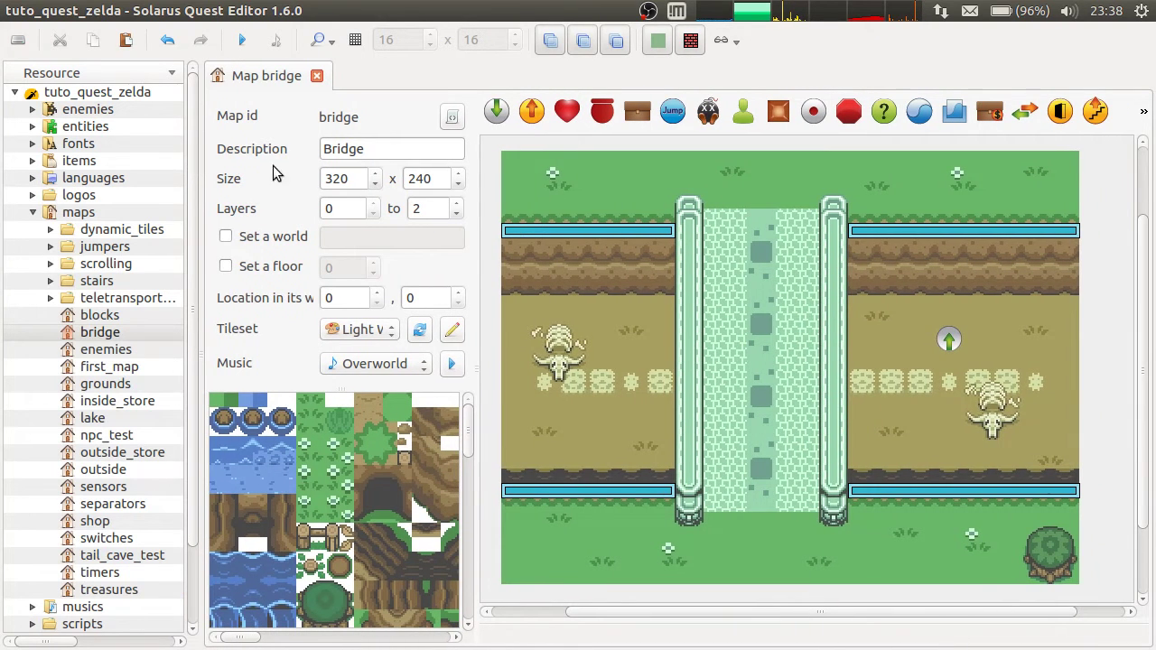
{"action": "left_click", "coordinate": [1095, 121]}
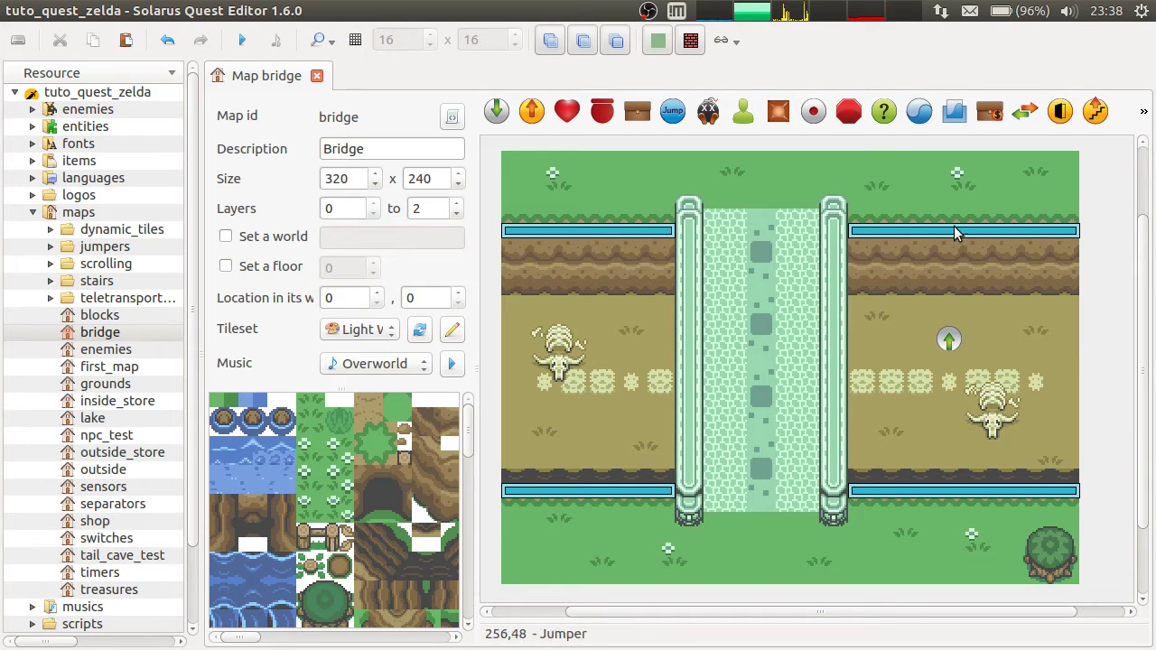
{"action": "scroll", "coordinate": [327, 447], "scroll_direction": "down", "scroll_amount": 5}
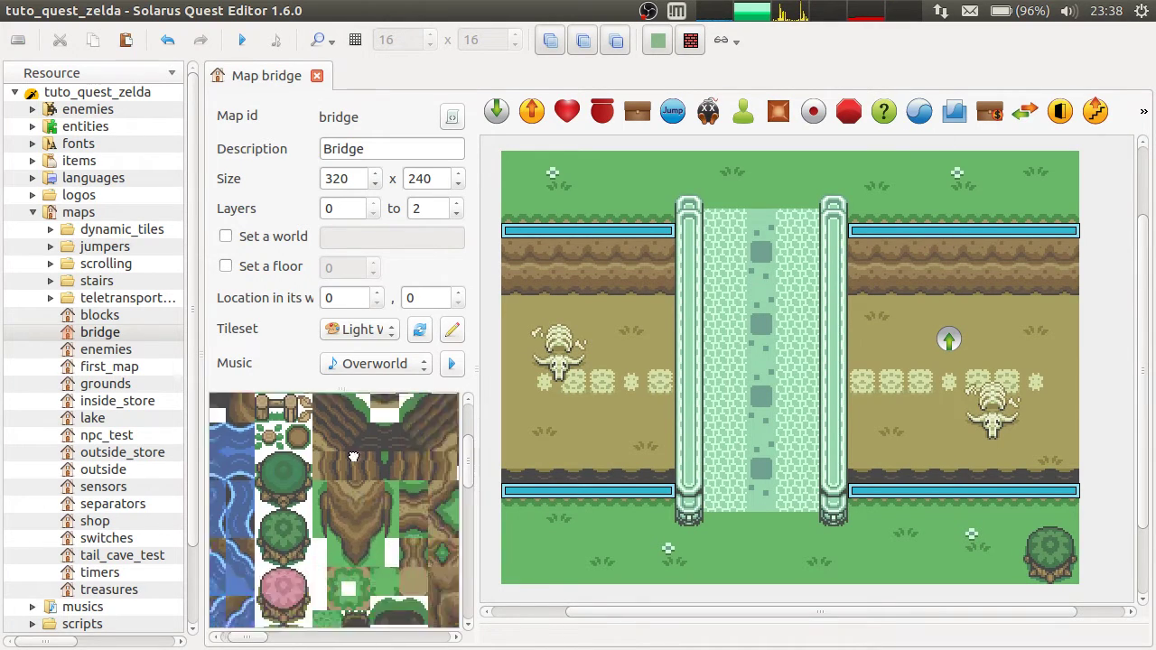
{"action": "scroll", "coordinate": [455, 485], "scroll_direction": "down", "scroll_amount": 3}
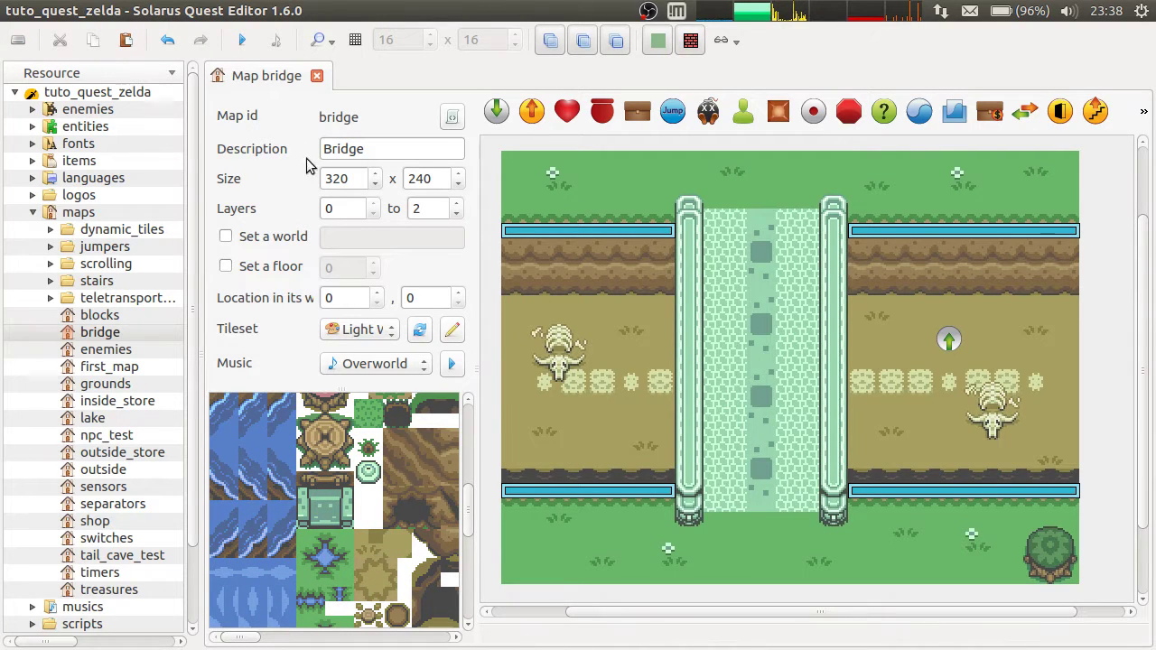
Run the quest to check its starting map, and close the game window.
{"action": "left_click", "coordinate": [242, 39]}
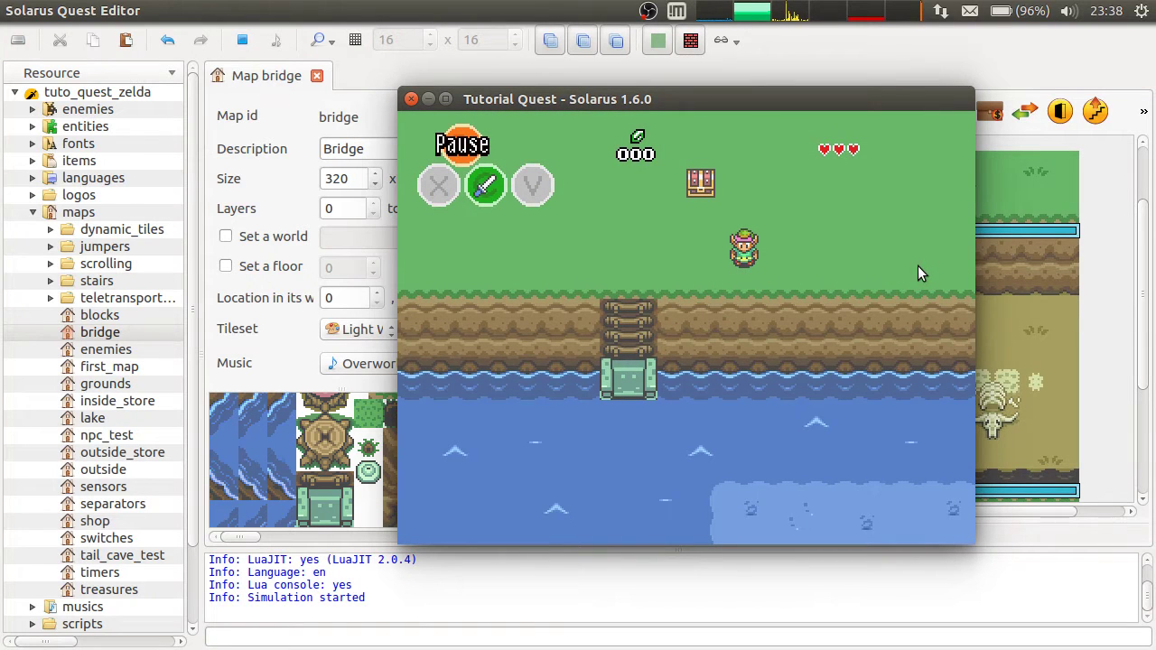
{"action": "left_click", "coordinate": [411, 99]}
Set the starting location in scripts/initial_game.lua to "bridge" and close the script.
{"action": "scroll", "coordinate": [117, 440], "scroll_direction": "down", "scroll_amount": 2}
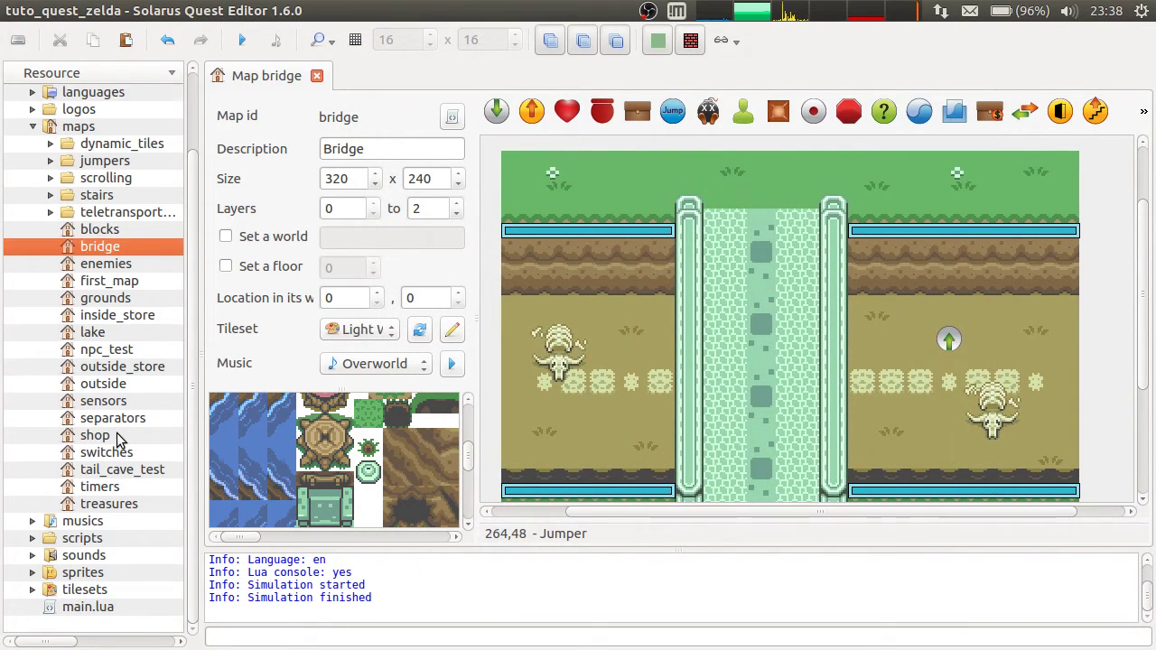
{"action": "scroll", "coordinate": [113, 492], "scroll_direction": "up", "scroll_amount": 1}
{"action": "scroll", "coordinate": [115, 445], "scroll_direction": "down", "scroll_amount": 1}
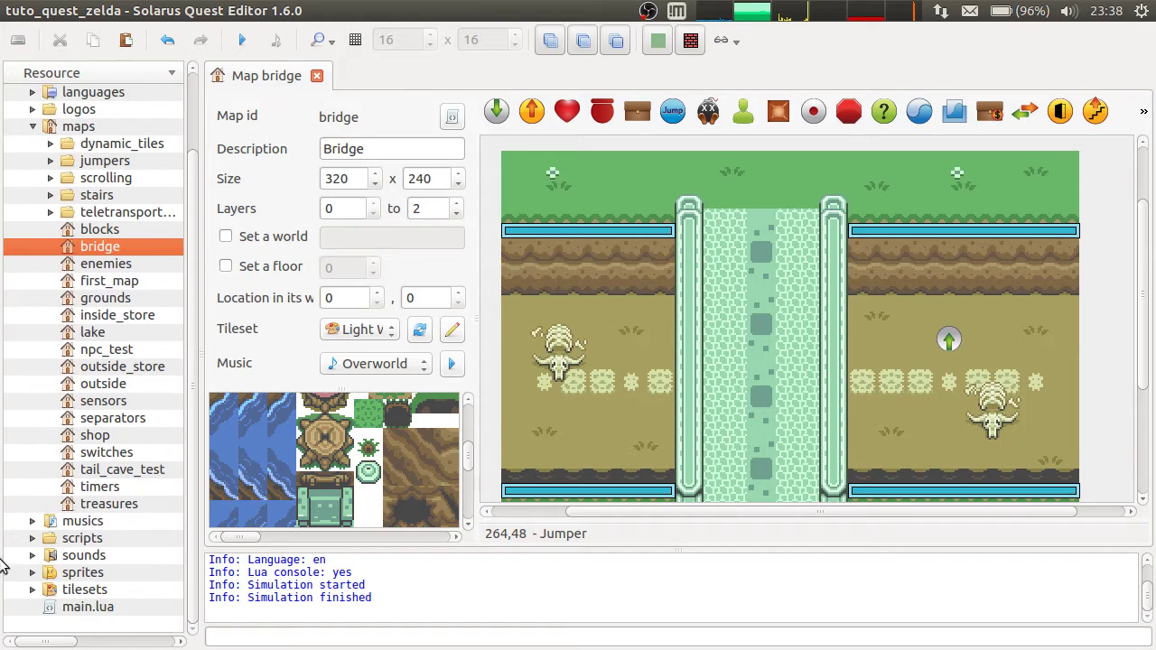
{"action": "left_click", "coordinate": [34, 539]}
{"action": "scroll", "coordinate": [90, 508], "scroll_direction": "down", "scroll_amount": 1}
{"action": "double_click", "coordinate": [127, 573]}
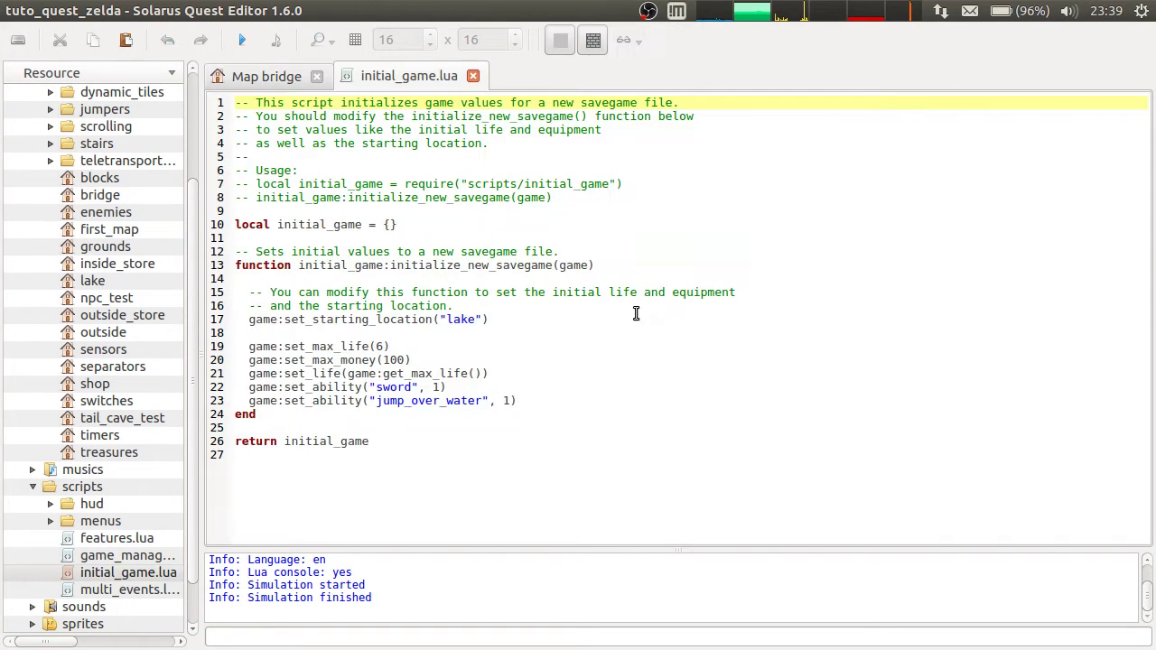
{"action": "double_click", "coordinate": [458, 319]}
{"action": "type", "text": "bridg"}
{"action": "left_click", "coordinate": [479, 76]}
Run the quest on the bridge map and collapse the log console below the editor.
{"action": "left_click", "coordinate": [242, 40]}
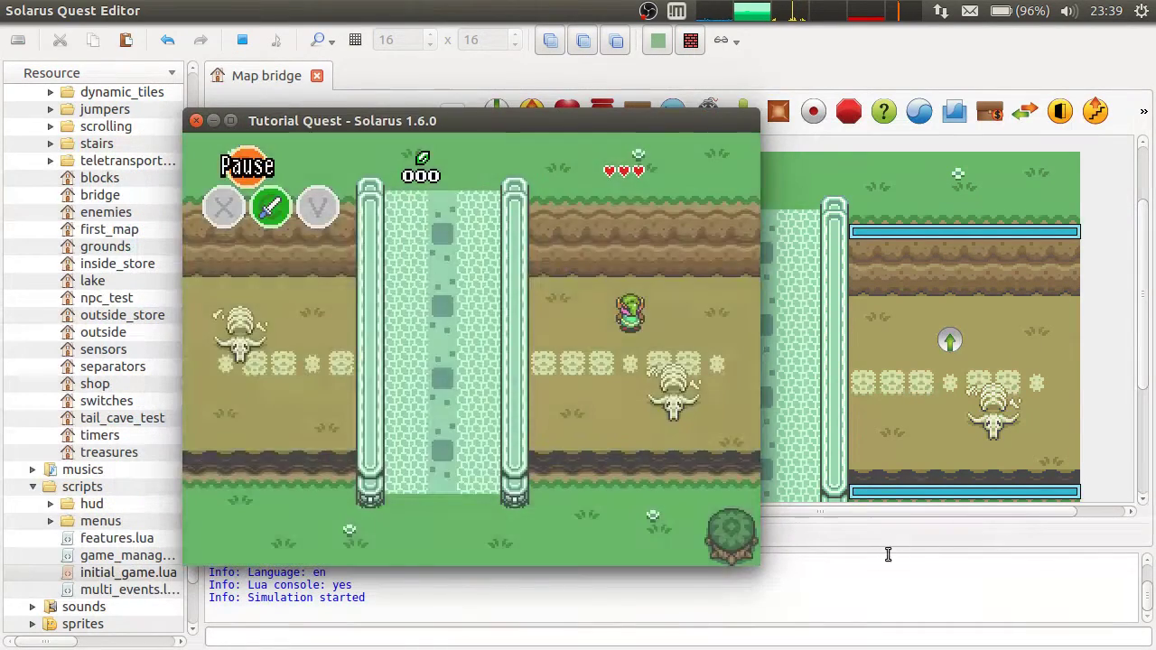
{"action": "left_click", "coordinate": [888, 554]}
{"action": "left_click_drag", "start_coordinate": [885, 552], "coordinate": [877, 647]}
Walk the hero around the sunken path beside the bridge to check the cliff blocks him, and close the game.
{"action": "left_click", "coordinate": [769, 350]}
{"action": "key", "text": "alt+Tab"}
{"action": "key", "text": "Left"}
{"action": "key", "text": "Left"}
{"action": "key", "text": "Up"}
{"action": "key", "text": "Right"}
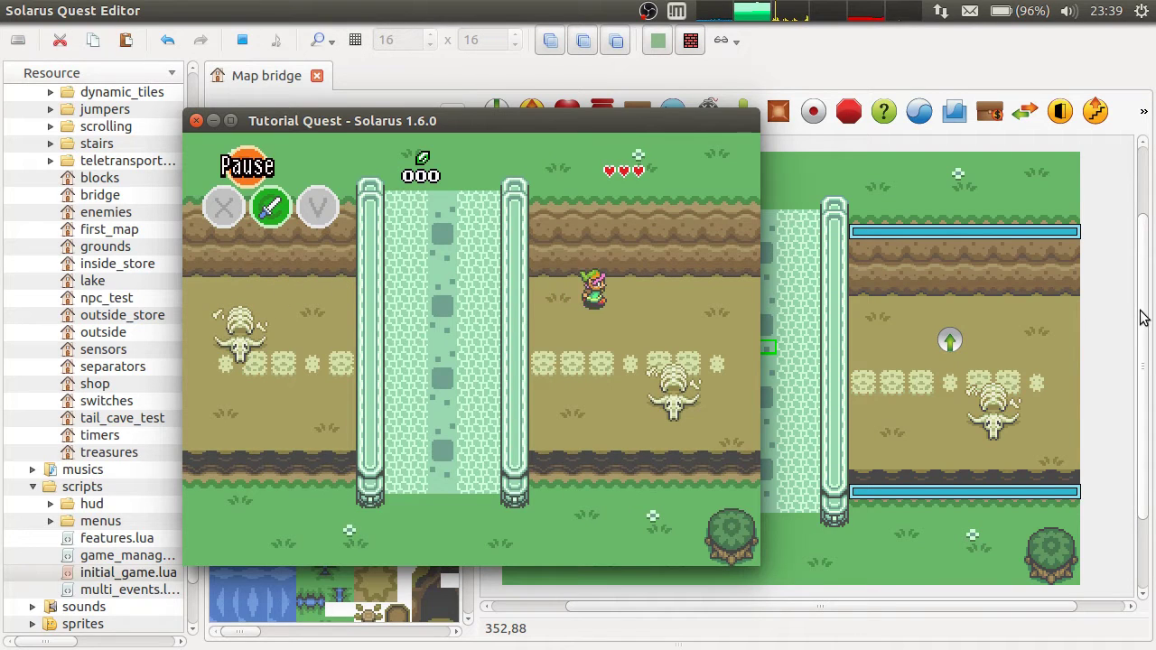
{"action": "key", "text": "Down"}
{"action": "key", "text": "Right"}
{"action": "key", "text": "Left"}
{"action": "key", "text": "Up"}
{"action": "key", "text": "Right"}
{"action": "key", "text": "Up"}
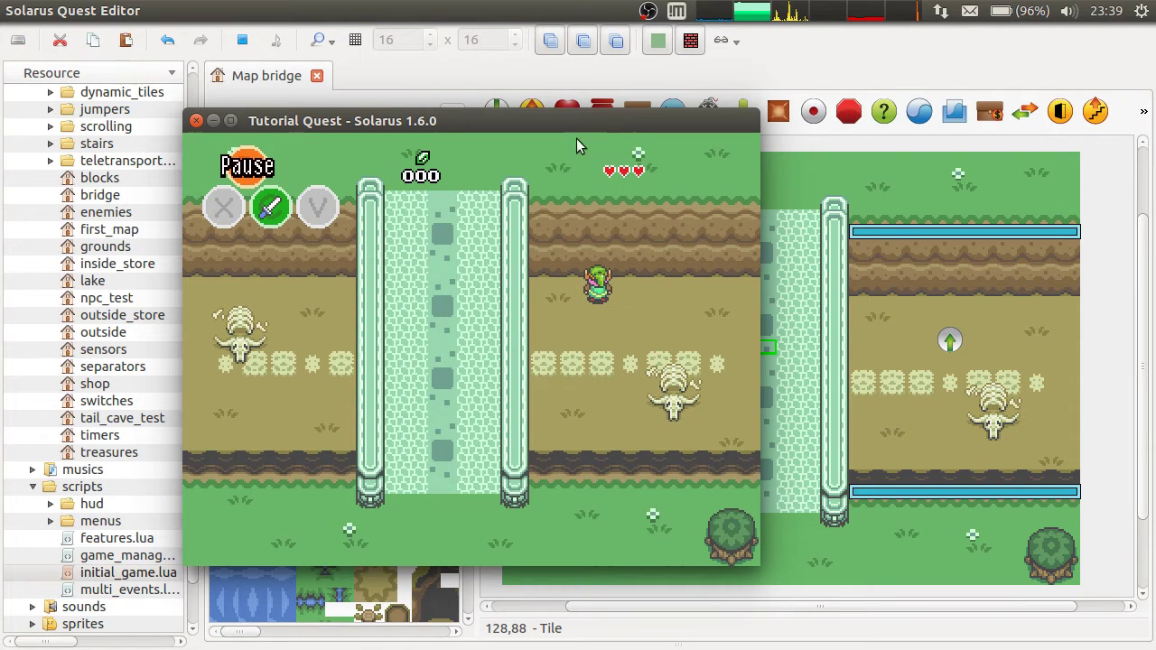
{"action": "left_click", "coordinate": [196, 121]}
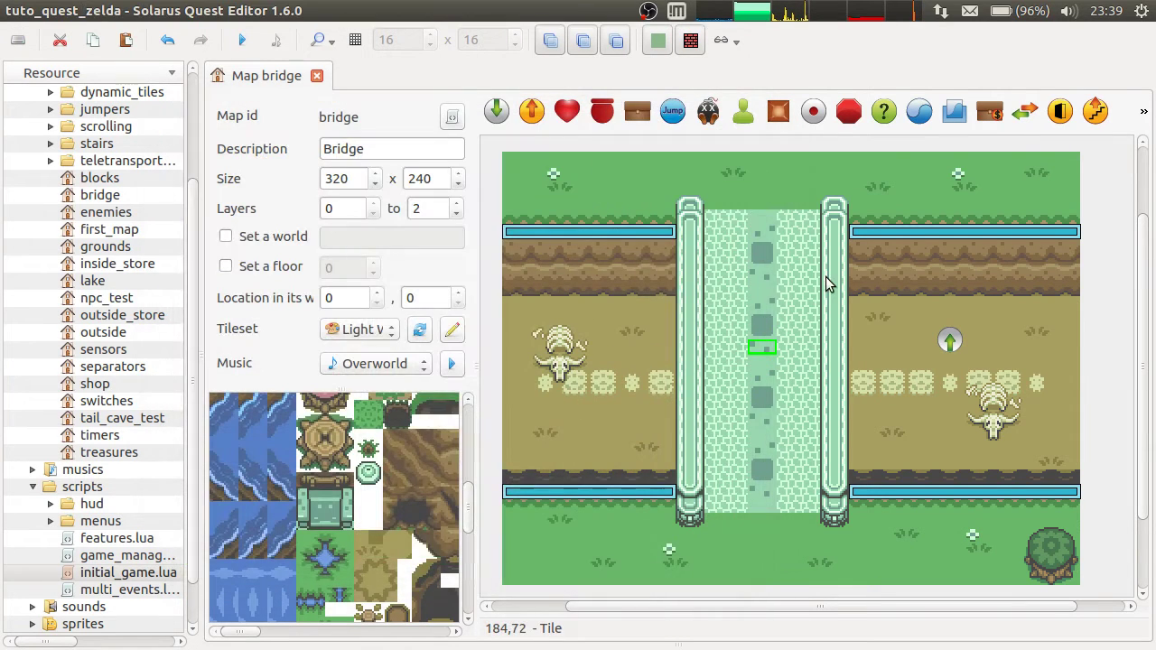
Inspect the path and ground tiles beneath the bridge by hiding layer 1, and show the layer again.
{"action": "left_click", "coordinate": [1106, 337]}
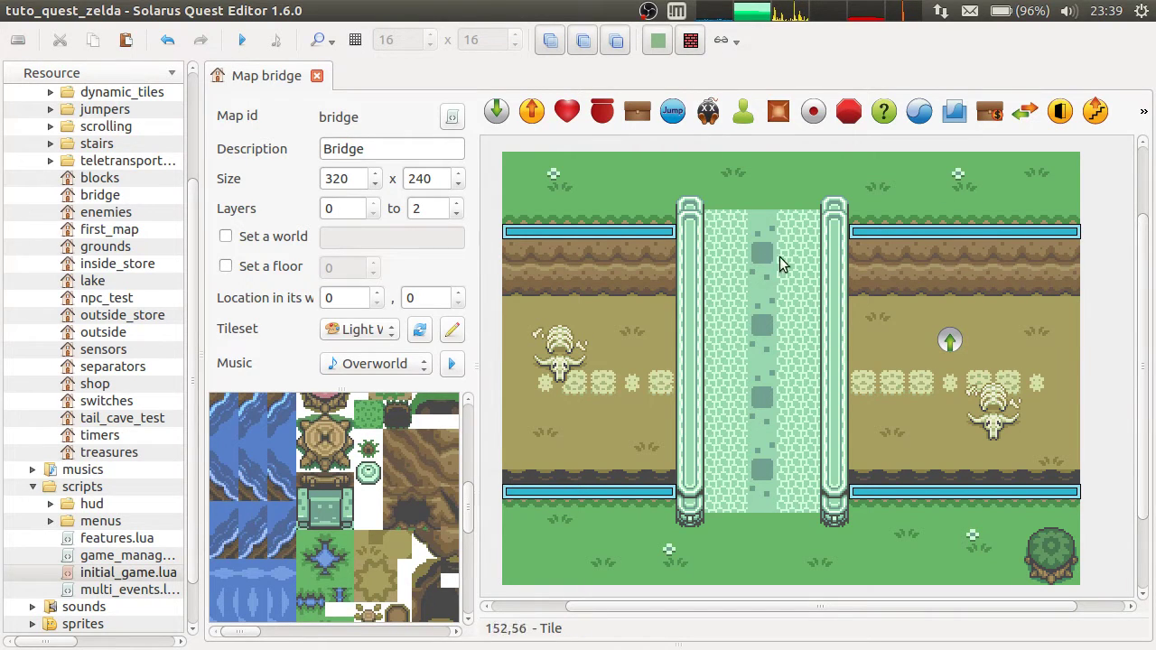
{"action": "right_click", "coordinate": [905, 369]}
{"action": "left_click", "coordinate": [947, 442]}
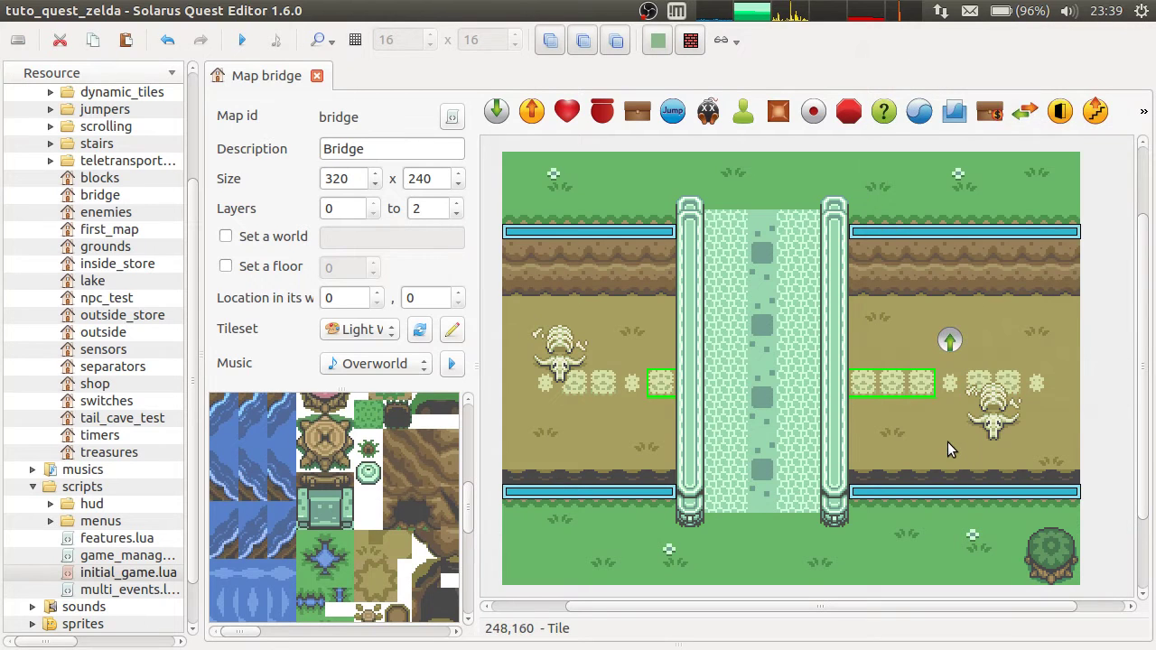
{"action": "right_click", "coordinate": [948, 441]}
{"action": "left_click", "coordinate": [926, 476]}
{"action": "left_click", "coordinate": [593, 40]}
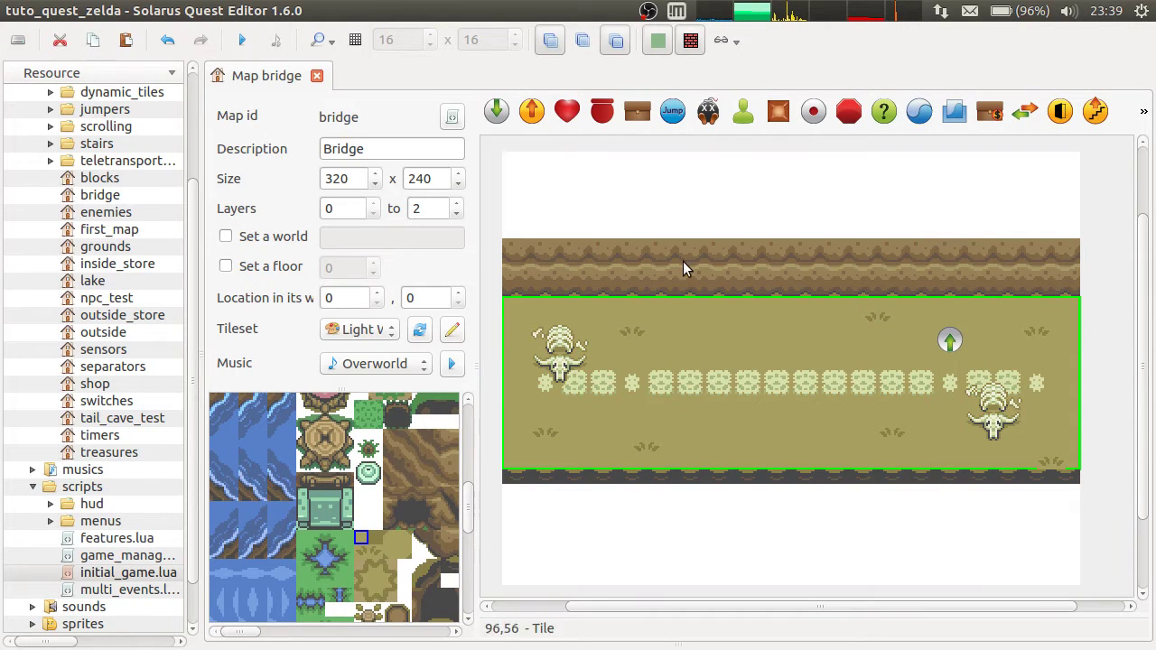
{"action": "left_click", "coordinate": [581, 44]}
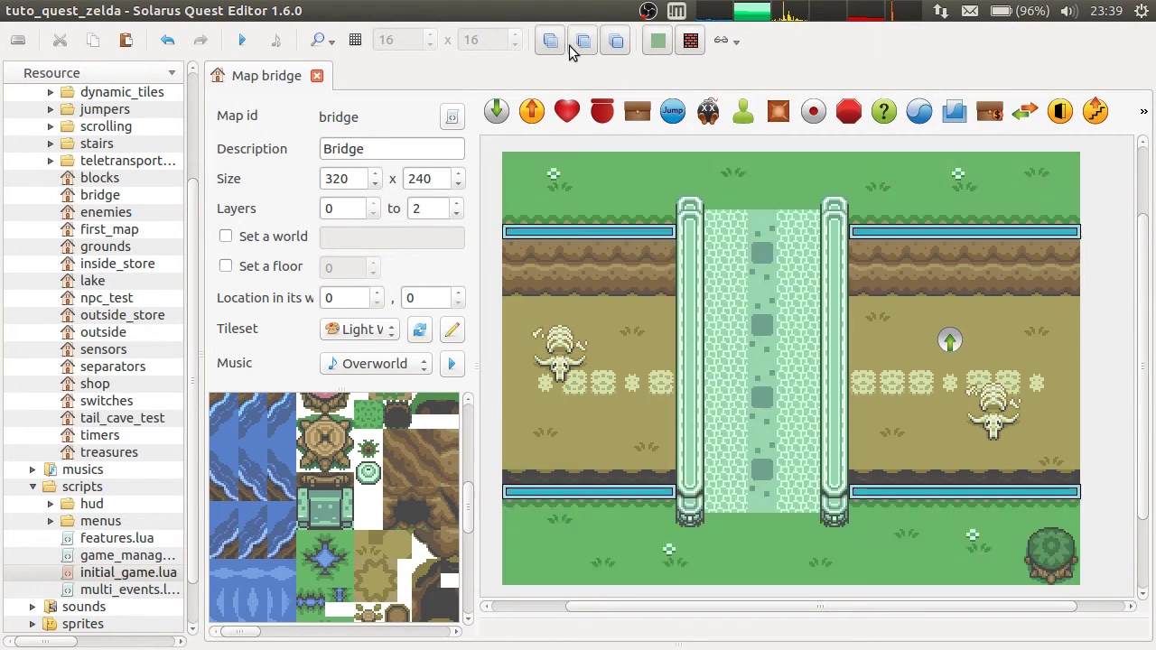
Inspect the grass, bridge and jumpers with layer 0 hidden, undo the trial change to a jumper, and show the layer again.
{"action": "left_click", "coordinate": [553, 43]}
{"action": "left_click", "coordinate": [1043, 181]}
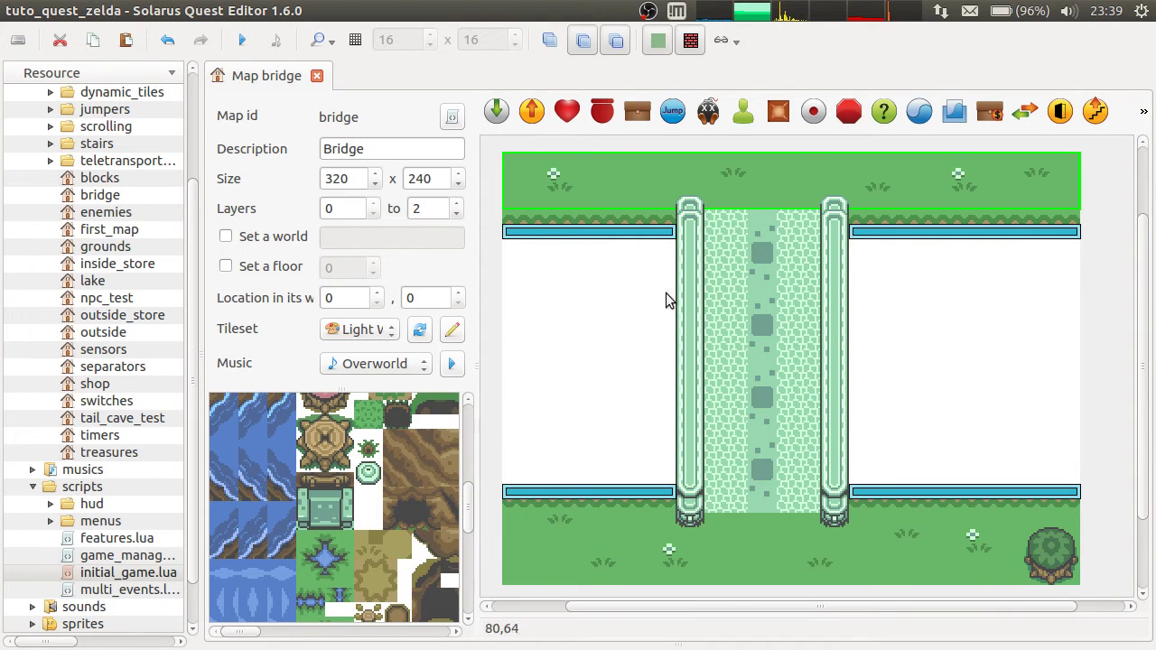
{"action": "left_click", "coordinate": [1124, 503]}
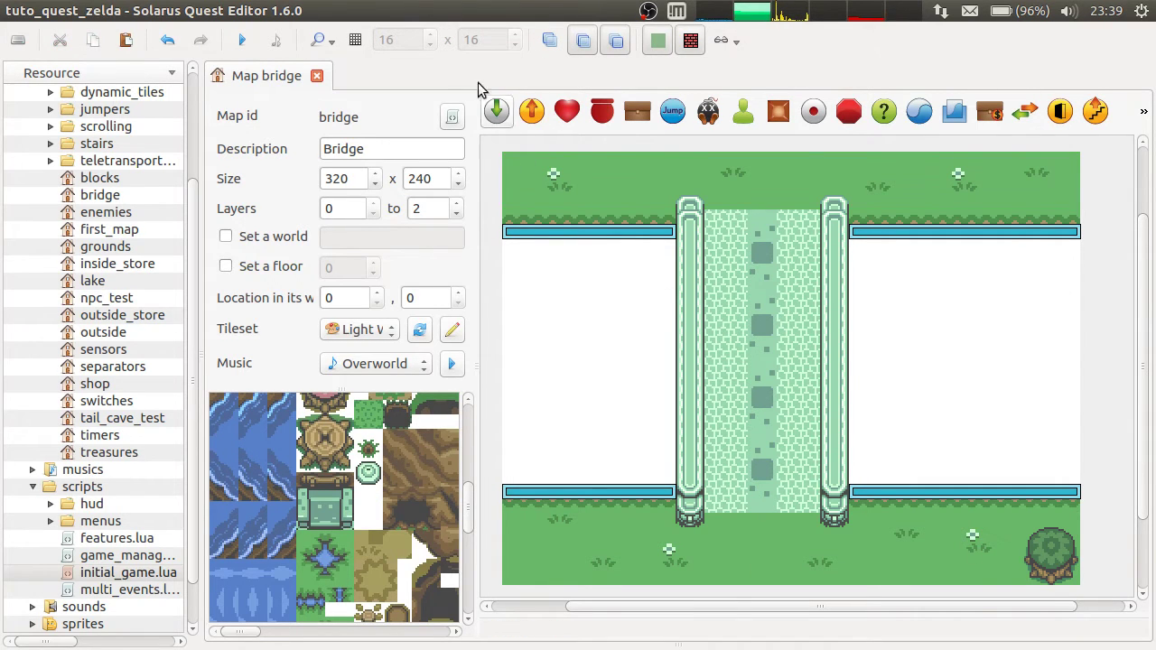
{"action": "left_click", "coordinate": [977, 232]}
{"action": "left_click_drag", "start_coordinate": [963, 233], "coordinate": [963, 291]}
{"action": "key", "text": "ctrl+z"}
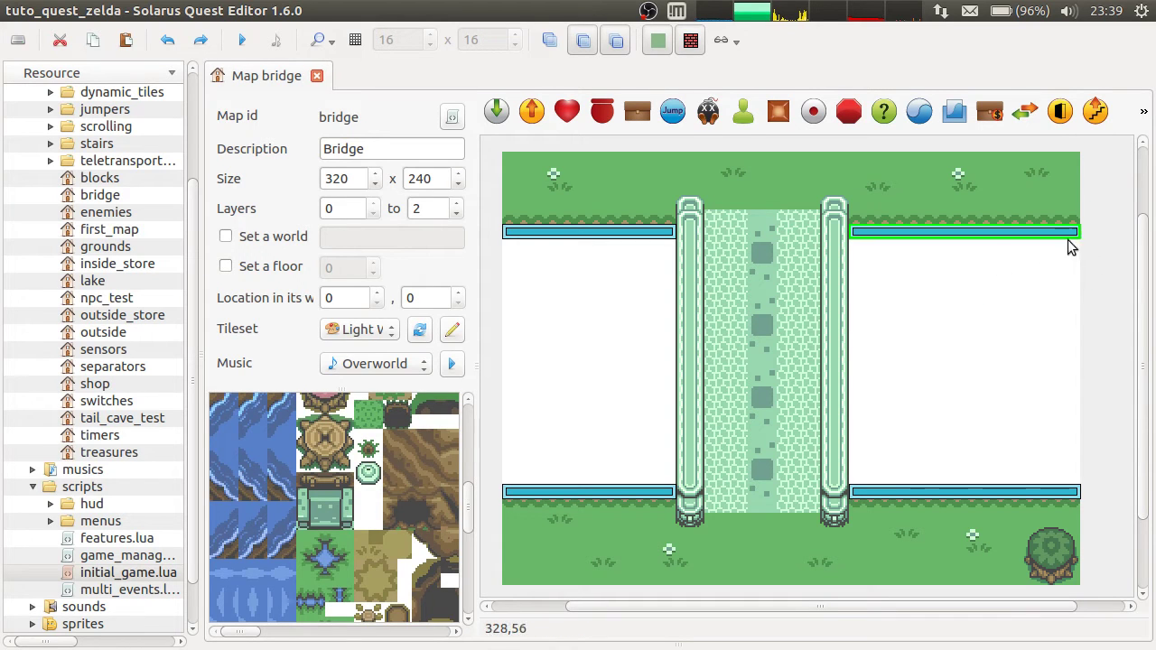
{"action": "left_click", "coordinate": [549, 39]}
{"action": "left_click", "coordinate": [1085, 279]}
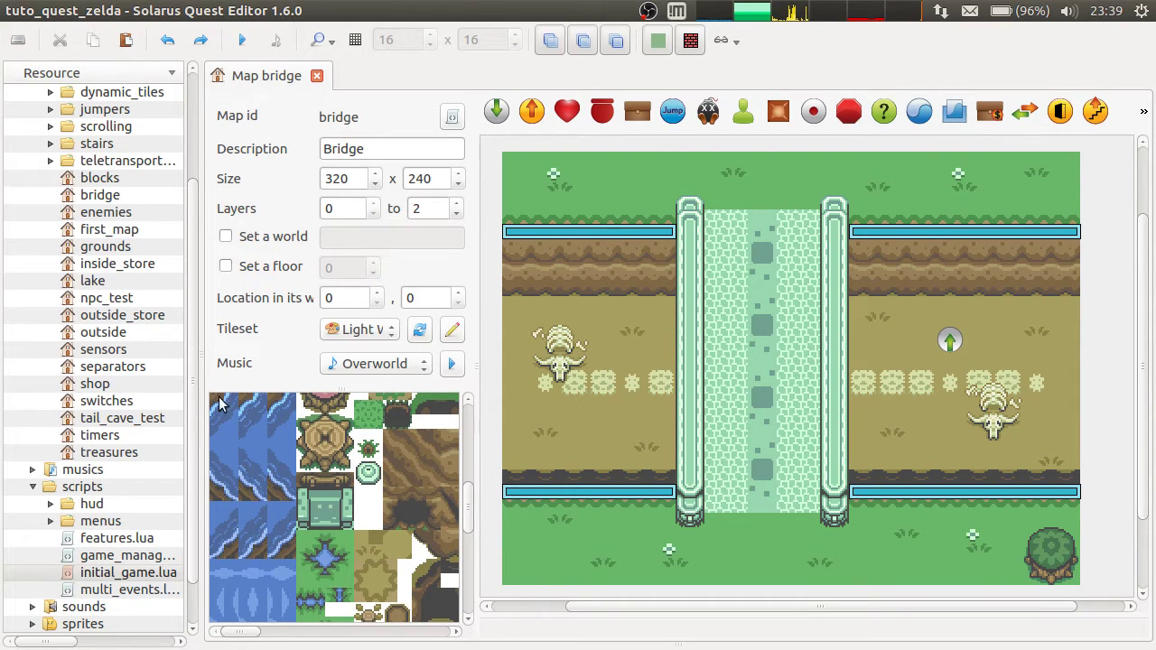
Place the three ladder patterns side by side on the cliff east of the bridge, stretched four rungs high.
{"action": "left_click_drag", "start_coordinate": [294, 477], "coordinate": [342, 477]}
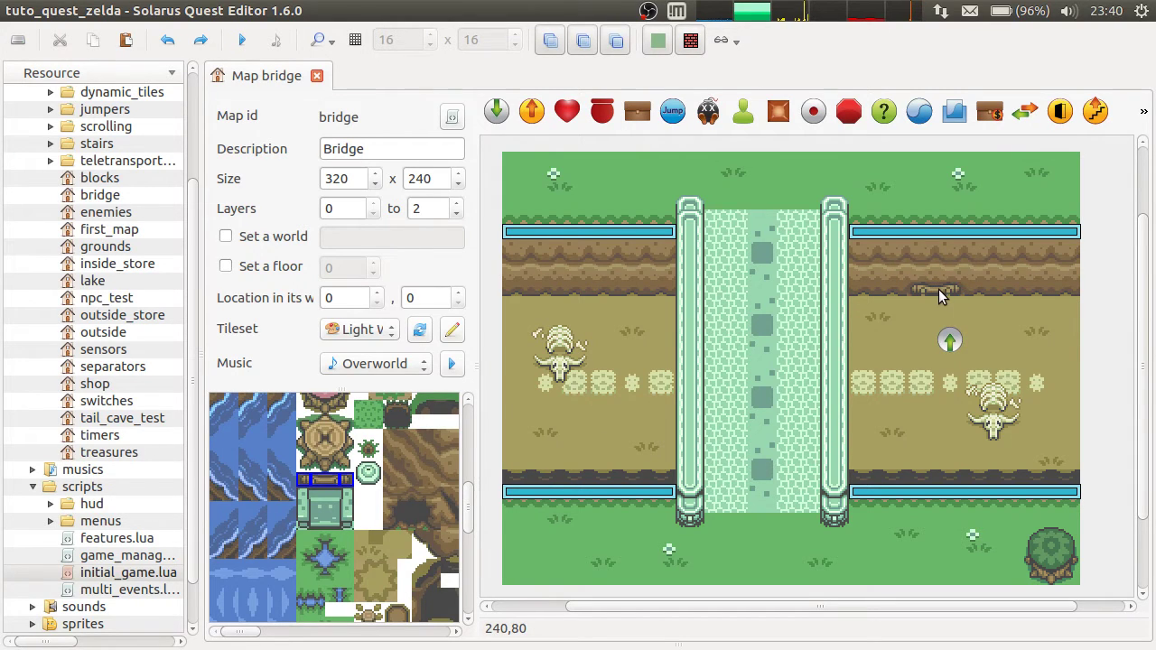
{"action": "left_click_drag", "start_coordinate": [938, 290], "coordinate": [936, 242]}
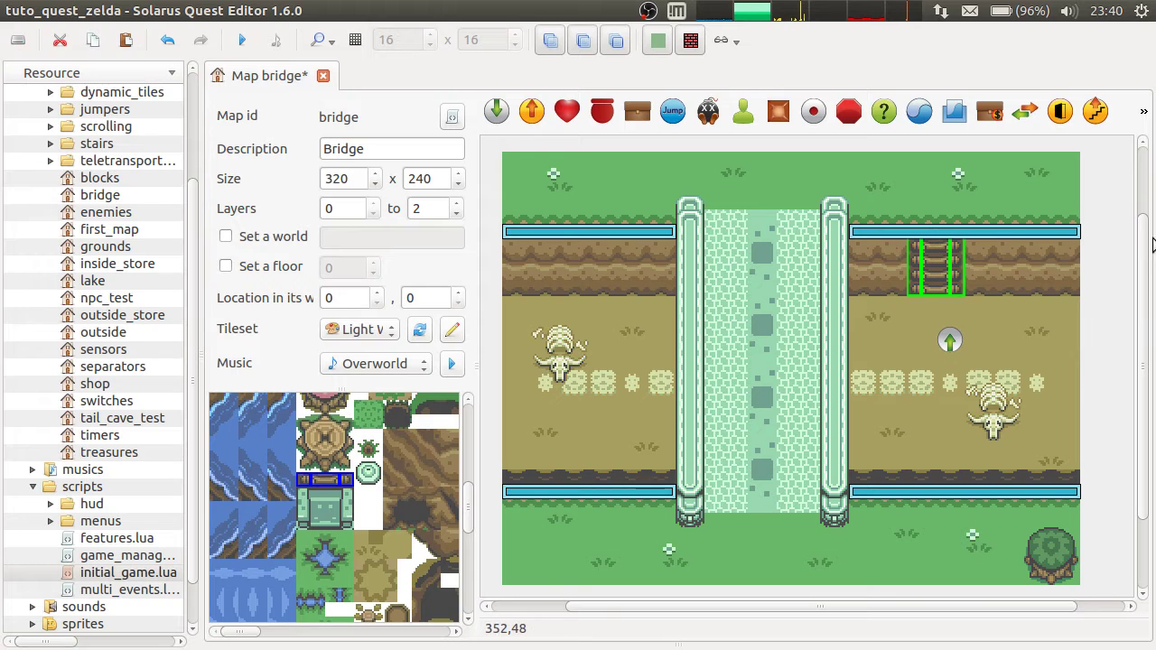
{"action": "left_click", "coordinate": [1095, 296]}
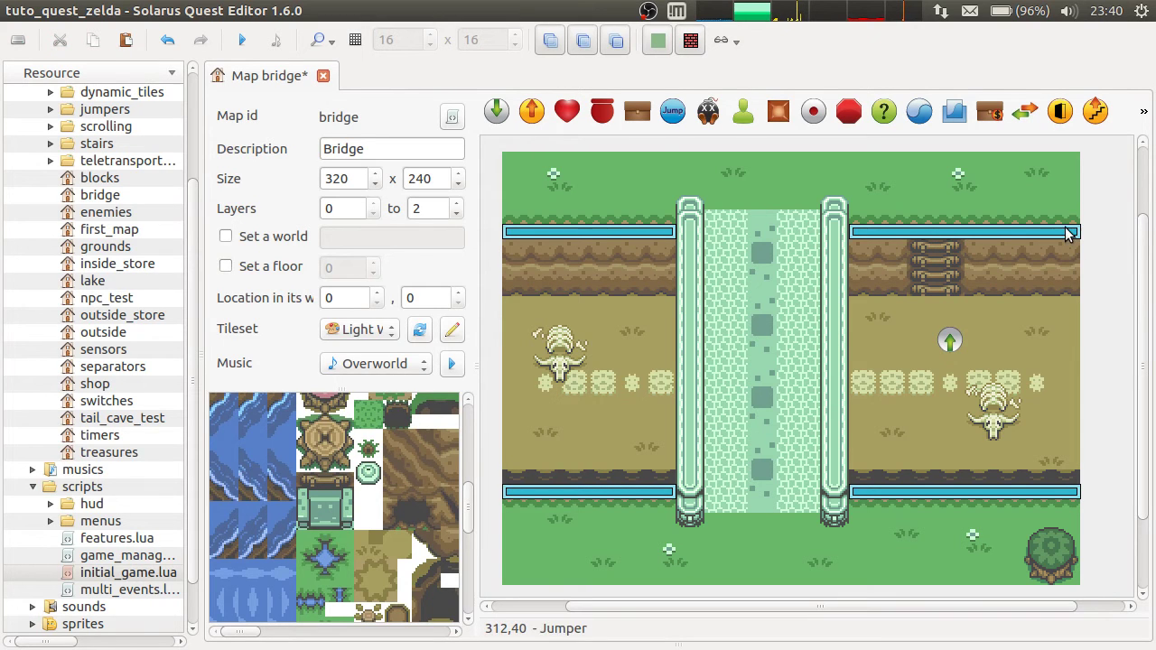
Shorten the northeastern jumper to the width between the bridge and the ladder, placing it up on the grass.
{"action": "left_click_drag", "start_coordinate": [1089, 232], "coordinate": [904, 195]}
{"action": "left_click", "coordinate": [934, 259]}
{"action": "left_click", "coordinate": [917, 257]}
{"action": "mouse_move", "coordinate": [930, 267]}
{"action": "left_mouse_down"}
{"action": "mouse_move", "coordinate": [914, 269]}
{"action": "mouse_move", "coordinate": [953, 275]}
{"action": "mouse_move", "coordinate": [948, 290]}
{"action": "mouse_move", "coordinate": [948, 262]}
{"action": "left_mouse_up"}
{"action": "left_click", "coordinate": [956, 239]}
{"action": "right_click", "coordinate": [1066, 235]}
{"action": "key", "text": "Escape"}
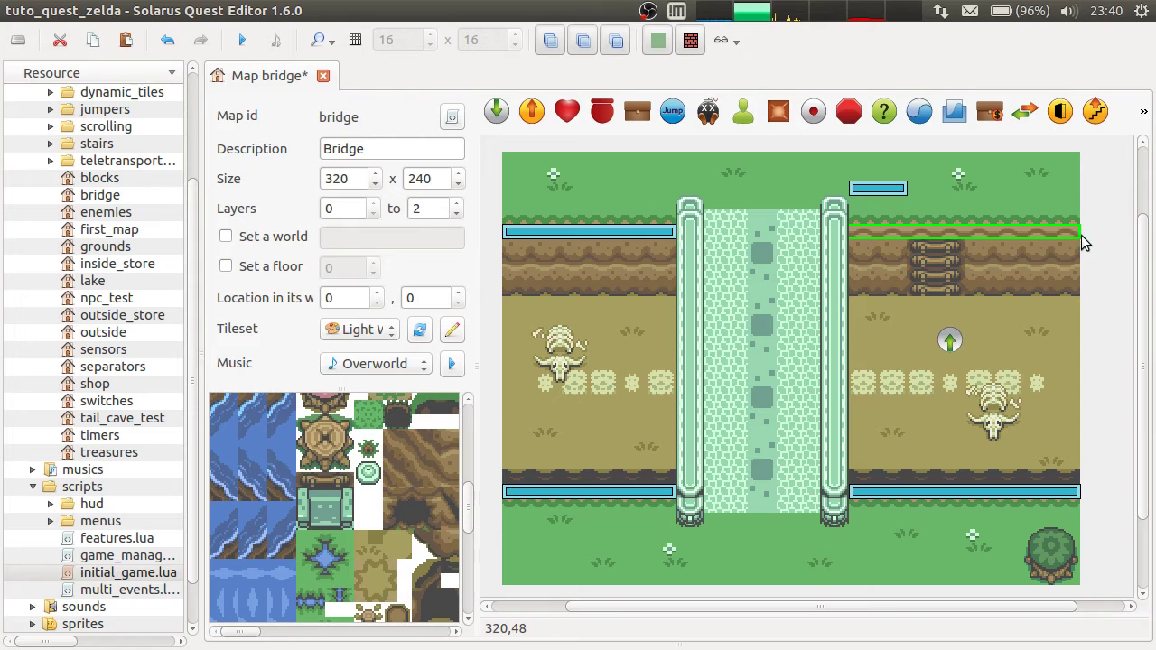
Extend the ladder up to the grass edge and move the shortened jumper back onto the cliff edge beside it.
{"action": "left_click_drag", "start_coordinate": [1068, 240], "coordinate": [994, 231]}
{"action": "left_click_drag", "start_coordinate": [871, 240], "coordinate": [1073, 242]}
{"action": "left_click_drag", "start_coordinate": [880, 192], "coordinate": [882, 238]}
Duplicate the short jumper east of the ladder, widen the copy to the map's edge, and save the map.
{"action": "key", "text": "ctrl+c"}
{"action": "key", "text": "ctrl+v"}
{"action": "left_click_drag", "start_coordinate": [1001, 240], "coordinate": [1076, 239]}
{"action": "left_click", "coordinate": [1100, 253]}
{"action": "key", "text": "ctrl+s"}
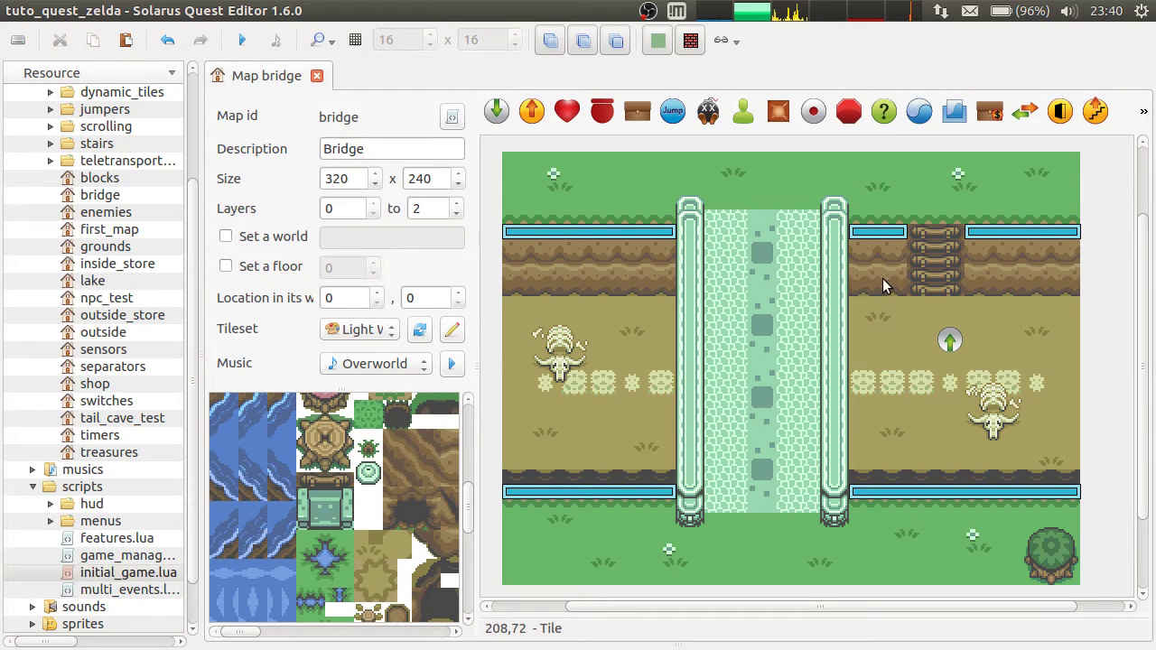
Select the ladder tiles and check the ladder pattern's ground type in the light_world tileset, then close the tileset.
{"action": "left_click", "coordinate": [922, 281]}
{"action": "left_click", "coordinate": [914, 274], "text": "ctrl"}
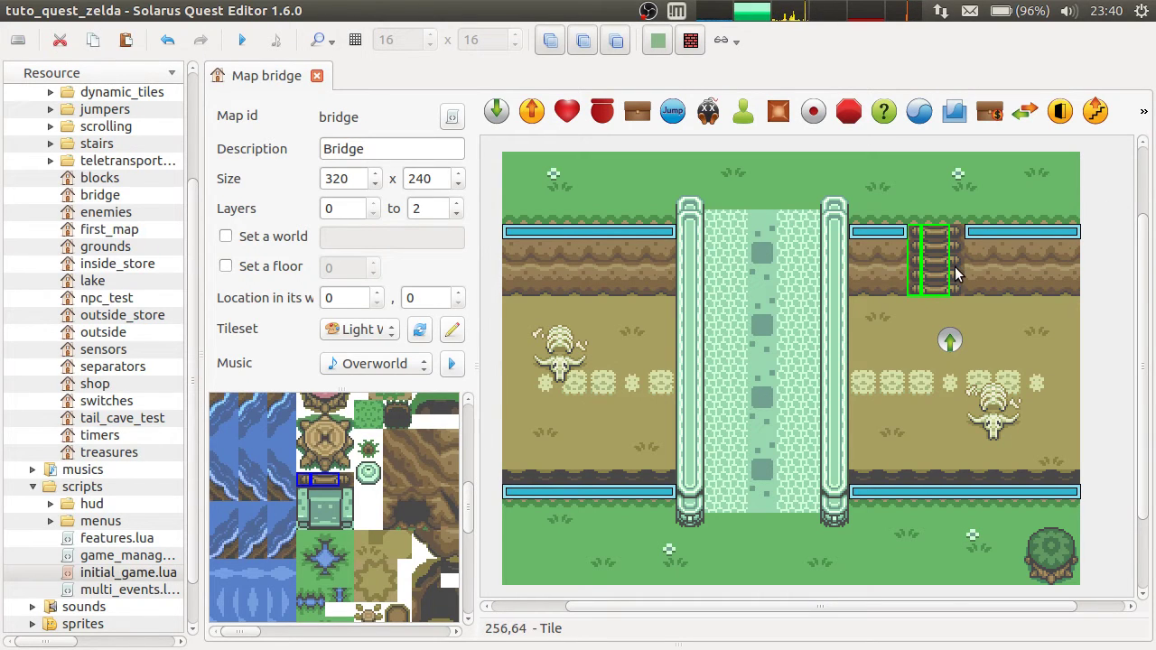
{"action": "left_click", "coordinate": [956, 274], "text": "ctrl"}
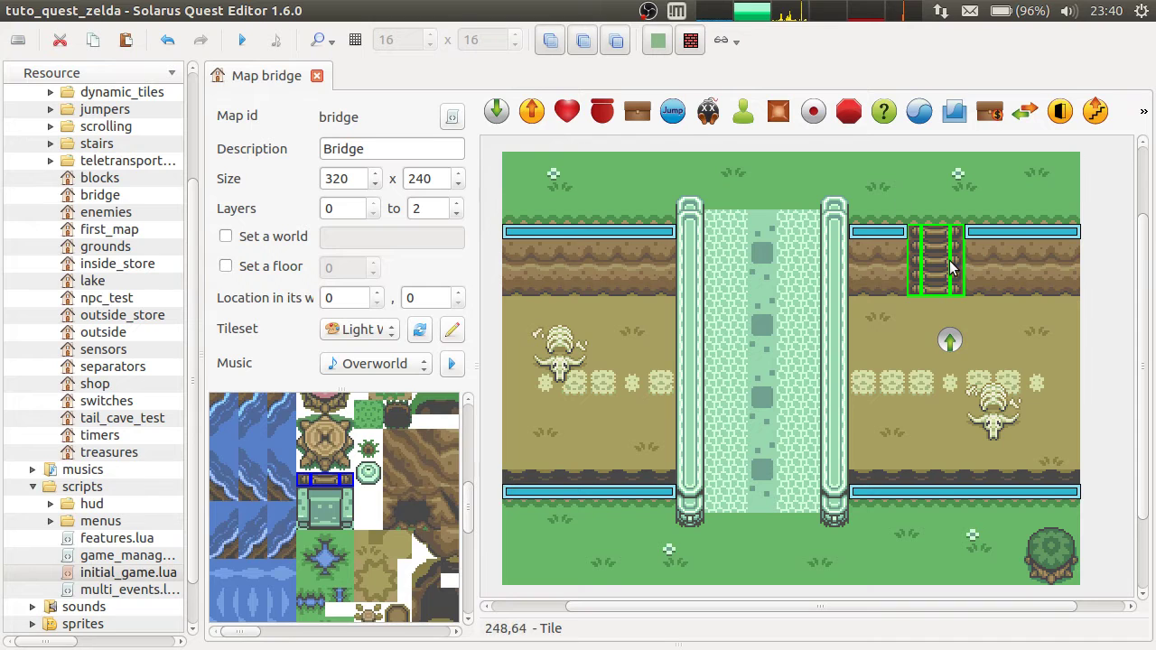
{"action": "mouse_move", "coordinate": [950, 265]}
{"action": "left_mouse_down"}
{"action": "mouse_move", "coordinate": [972, 258]}
{"action": "mouse_move", "coordinate": [930, 264]}
{"action": "left_mouse_up"}
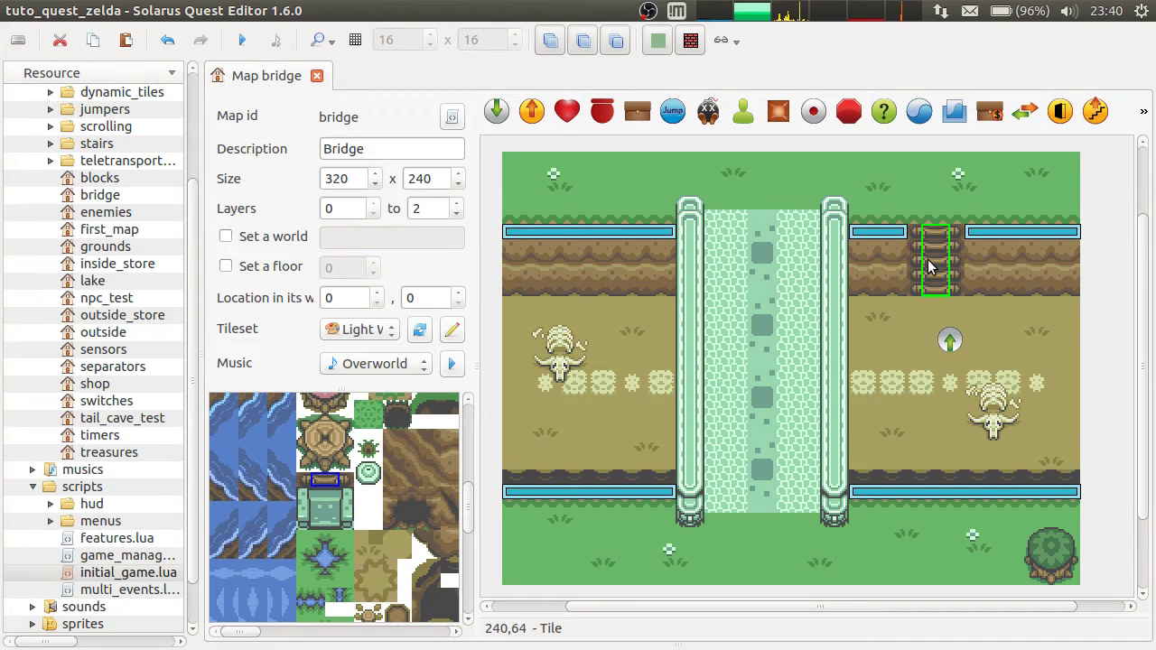
{"action": "left_click", "coordinate": [452, 329]}
{"action": "left_click", "coordinate": [707, 535]}
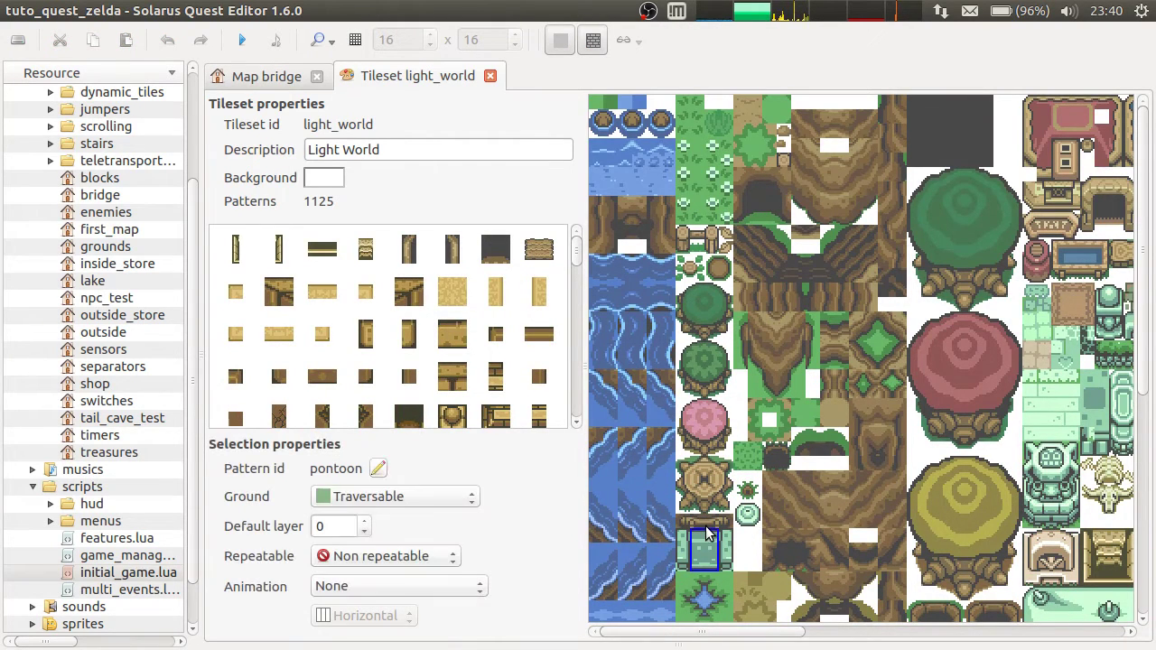
{"action": "left_click", "coordinate": [709, 521]}
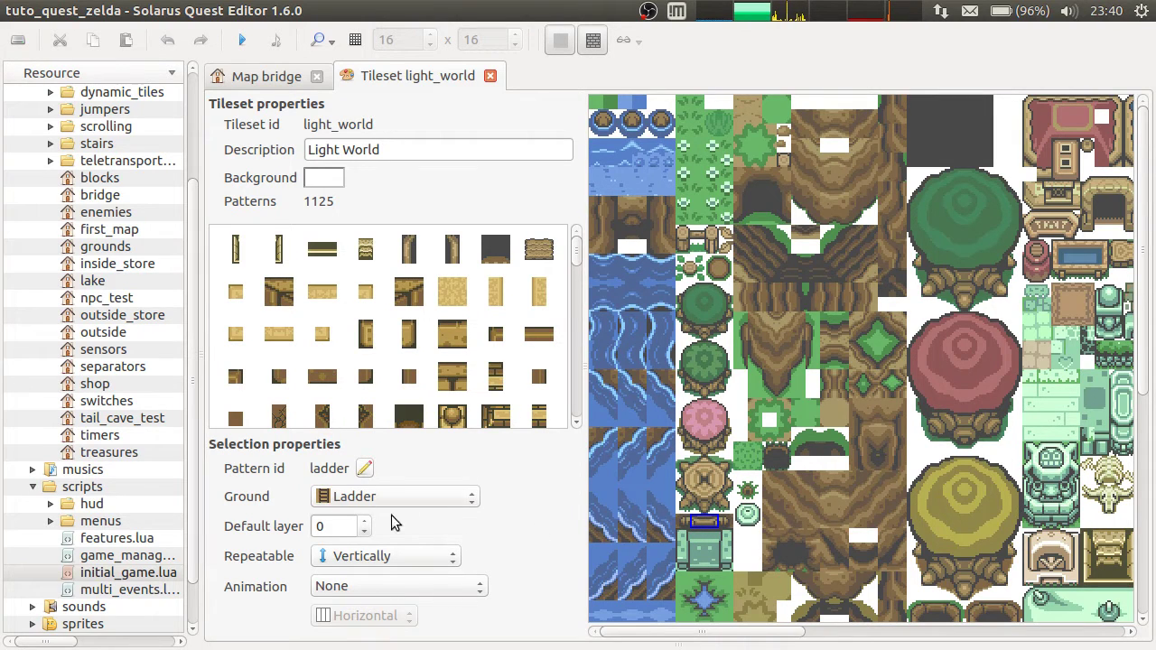
{"action": "left_click", "coordinate": [489, 75]}
{"action": "left_click", "coordinate": [941, 300]}
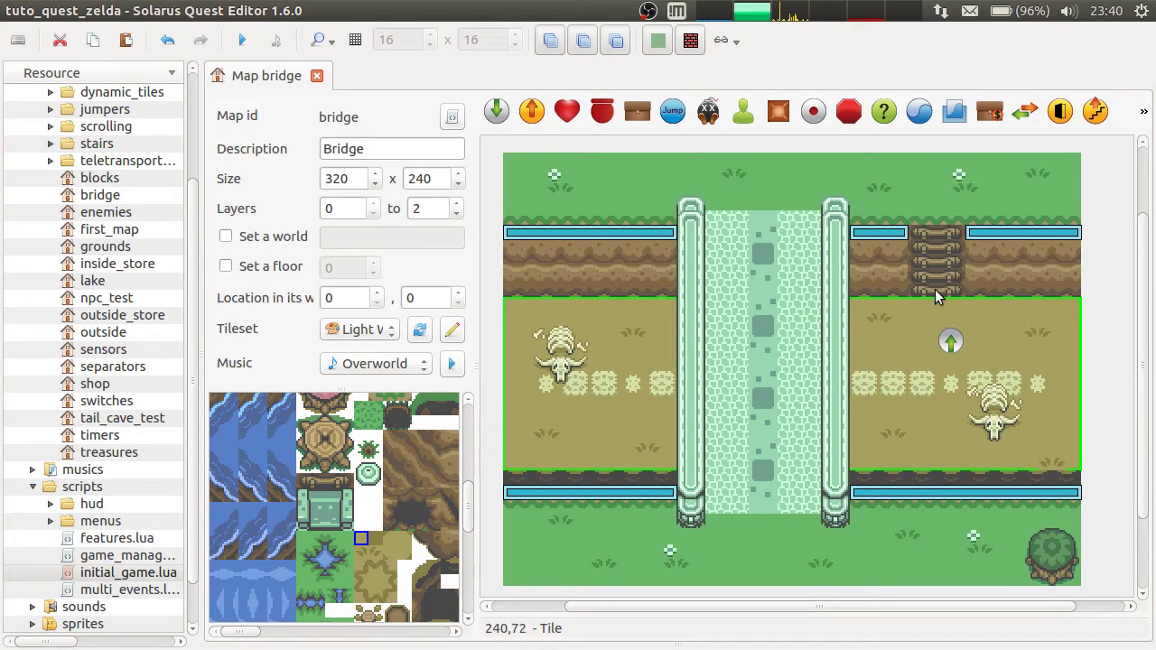
Run the quest, walk the hero up and down the ladder repeatedly to test it, then close the game.
{"action": "left_click", "coordinate": [242, 40]}
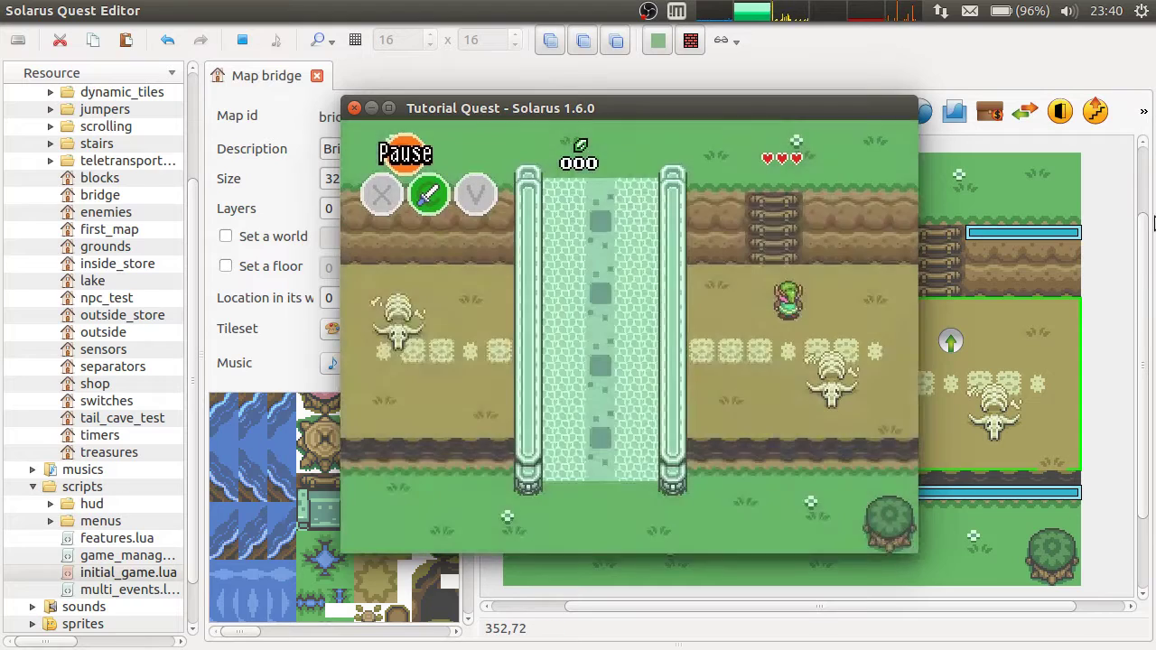
{"action": "key", "text": "Up"}
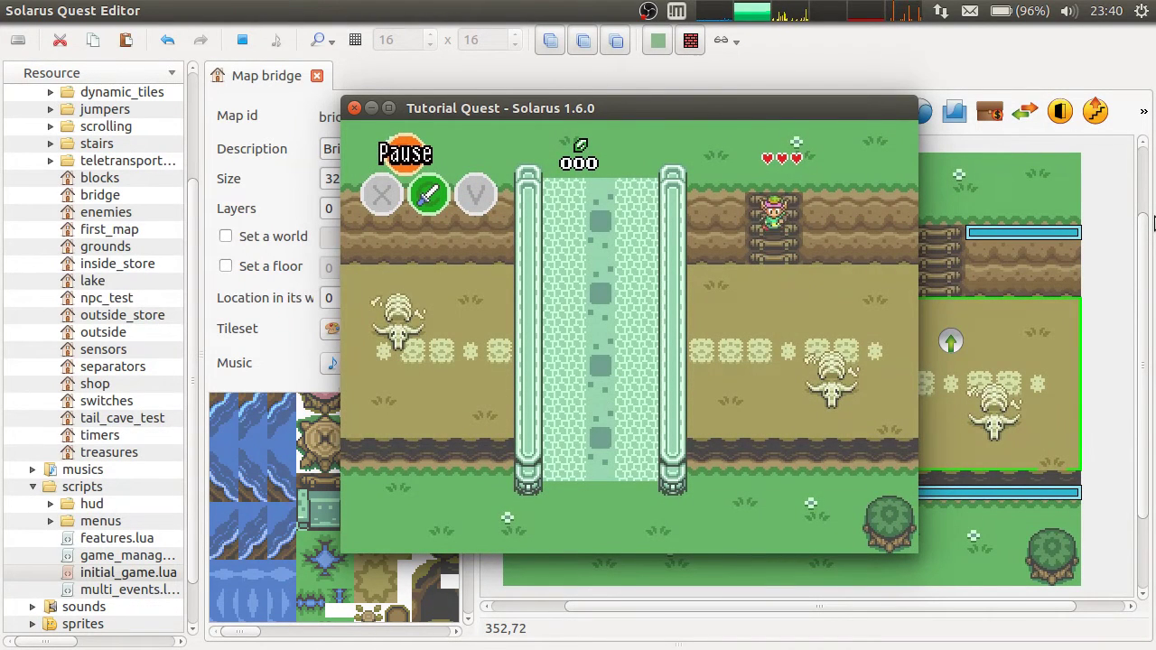
{"action": "key", "text": "Down"}
{"action": "key", "text": "Up"}
{"action": "key", "text": "Up"}
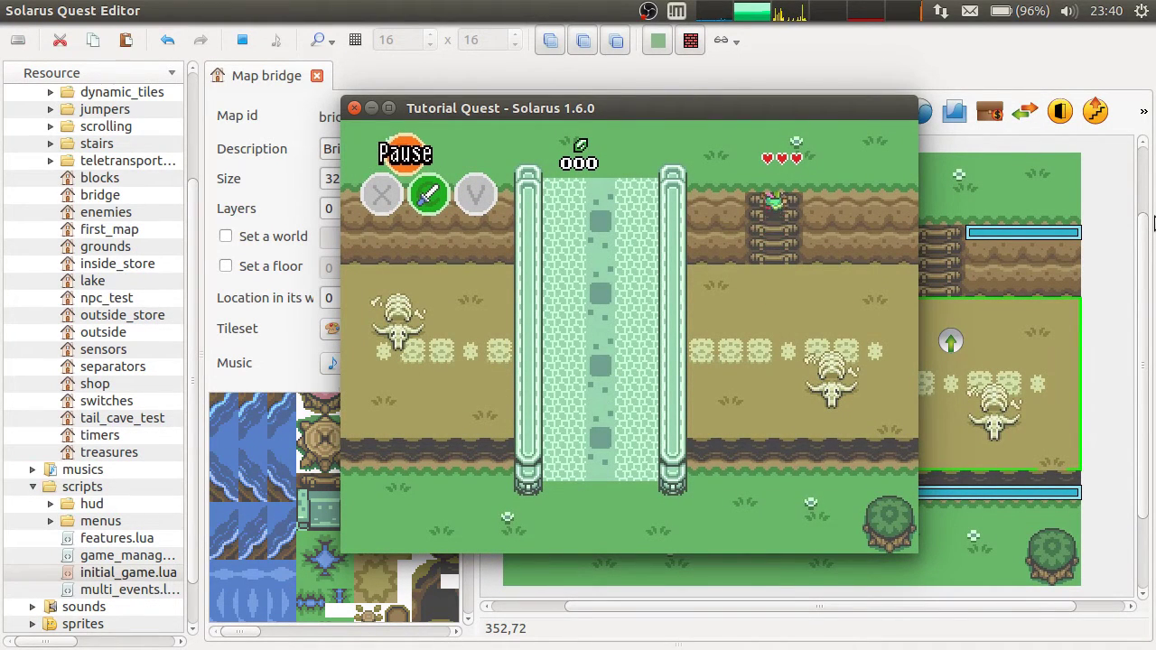
{"action": "key", "text": "Down"}
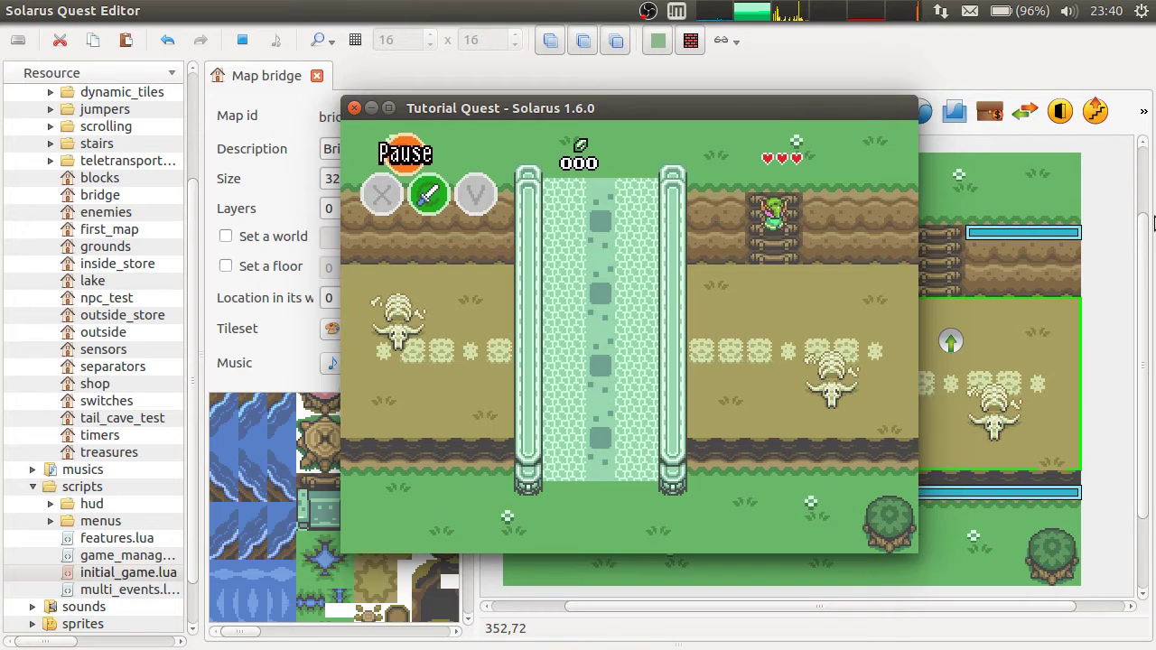
{"action": "key", "text": "Up"}
{"action": "key", "text": "Up"}
{"action": "key", "text": "Down"}
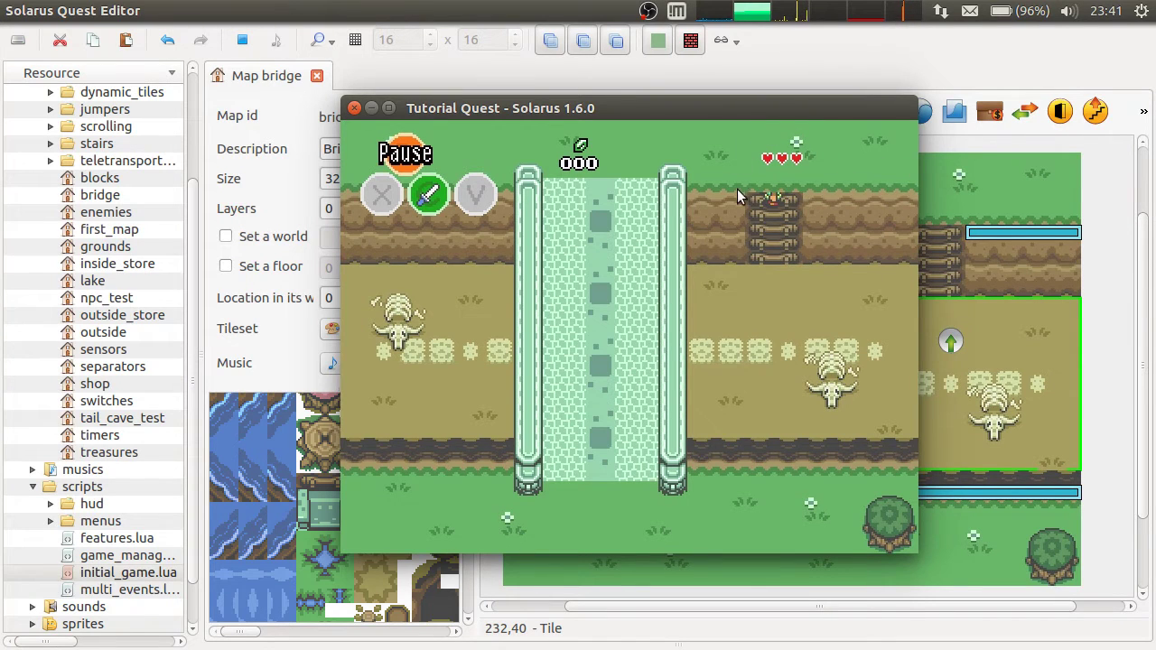
{"action": "key", "text": "Down"}
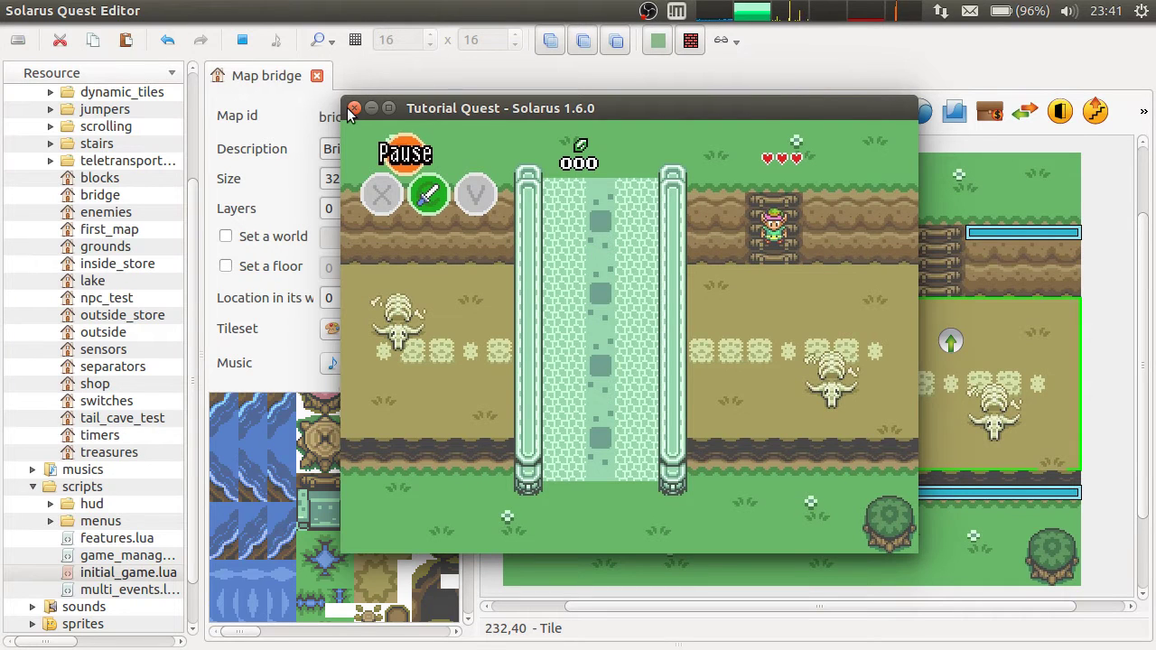
{"action": "left_click", "coordinate": [354, 108]}
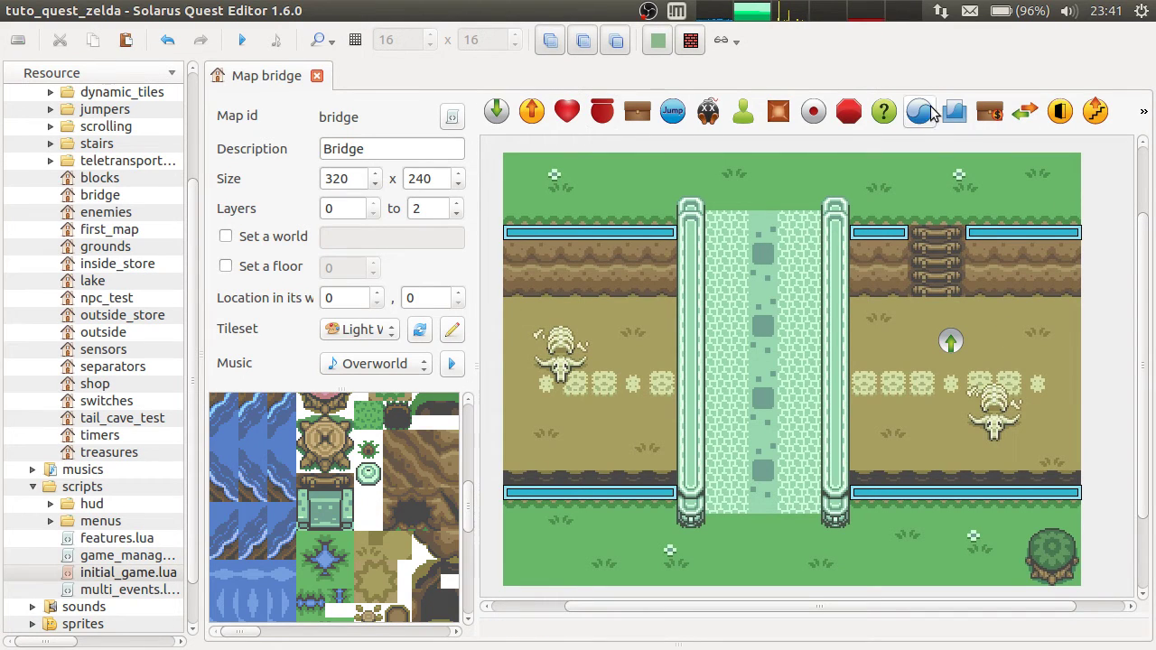
Place a 16 x 16 sensor on the ladder at position 240, 69 and check its properties without changing them.
{"action": "left_click", "coordinate": [883, 111]}
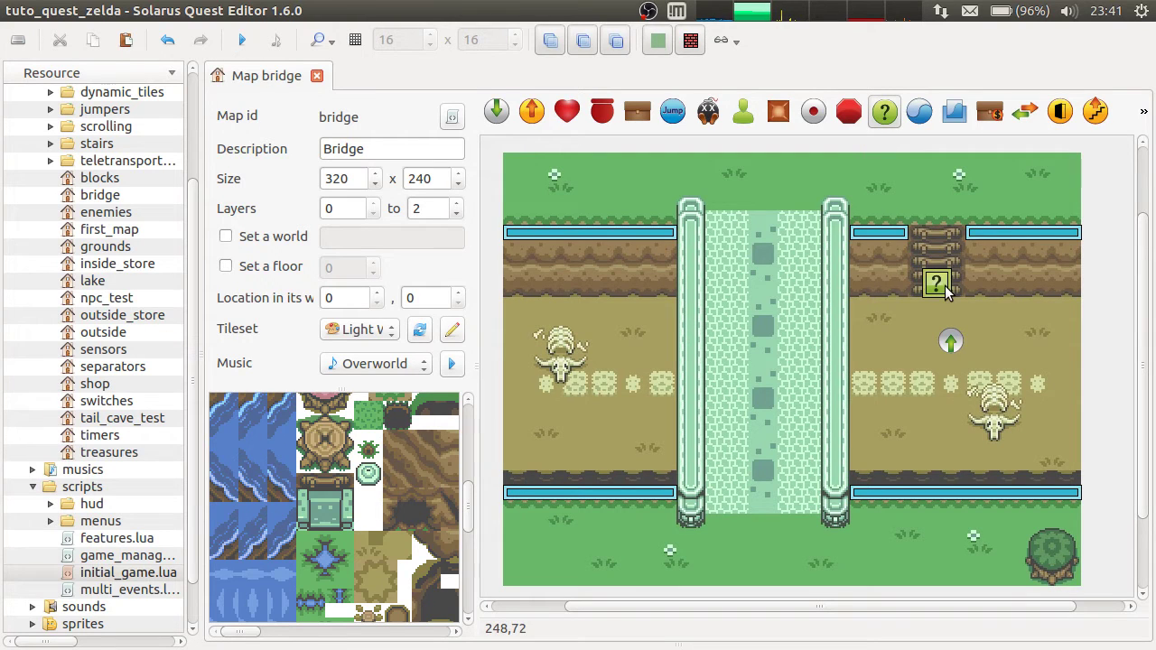
{"action": "left_click", "coordinate": [948, 269]}
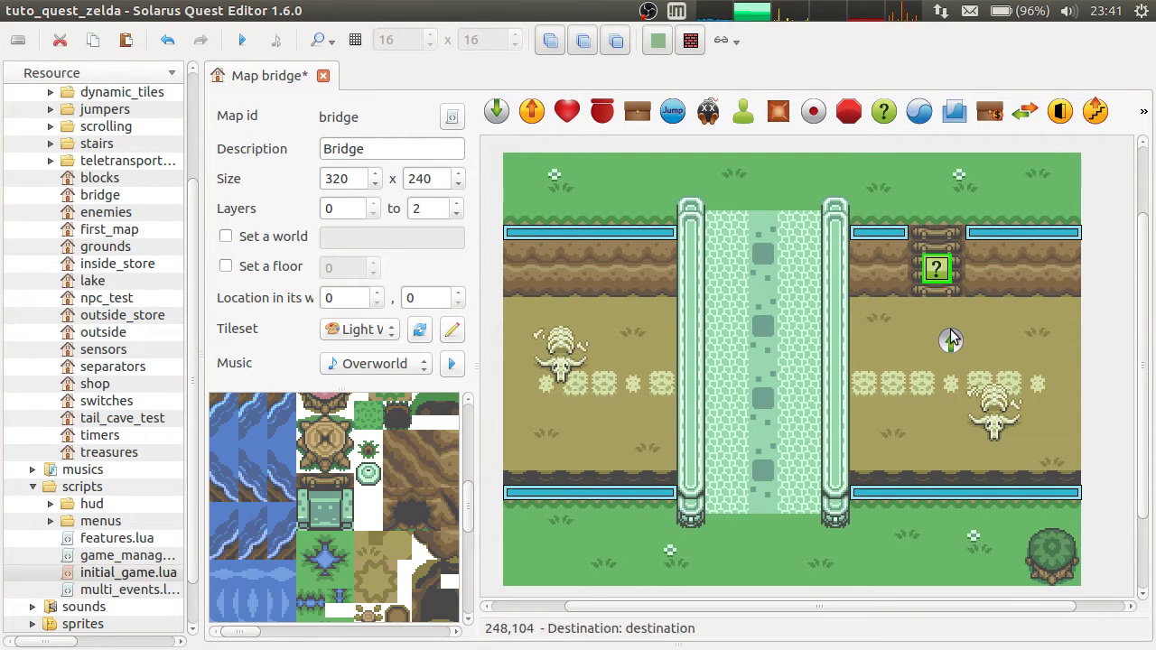
{"action": "right_click", "coordinate": [946, 280]}
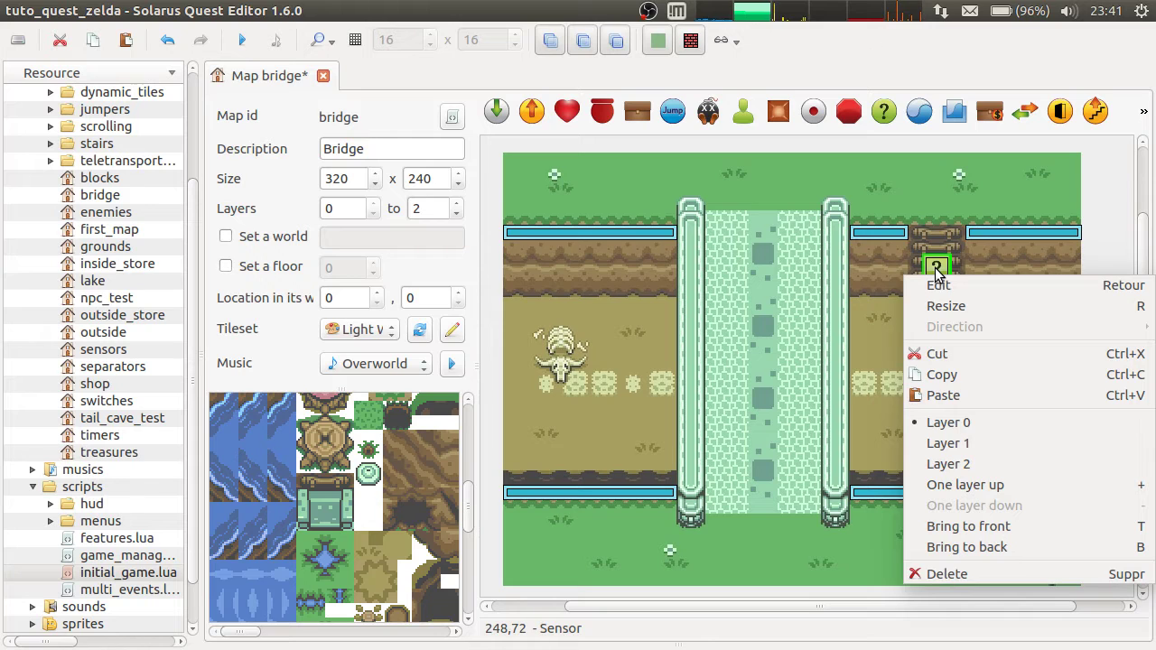
{"action": "left_click", "coordinate": [939, 286]}
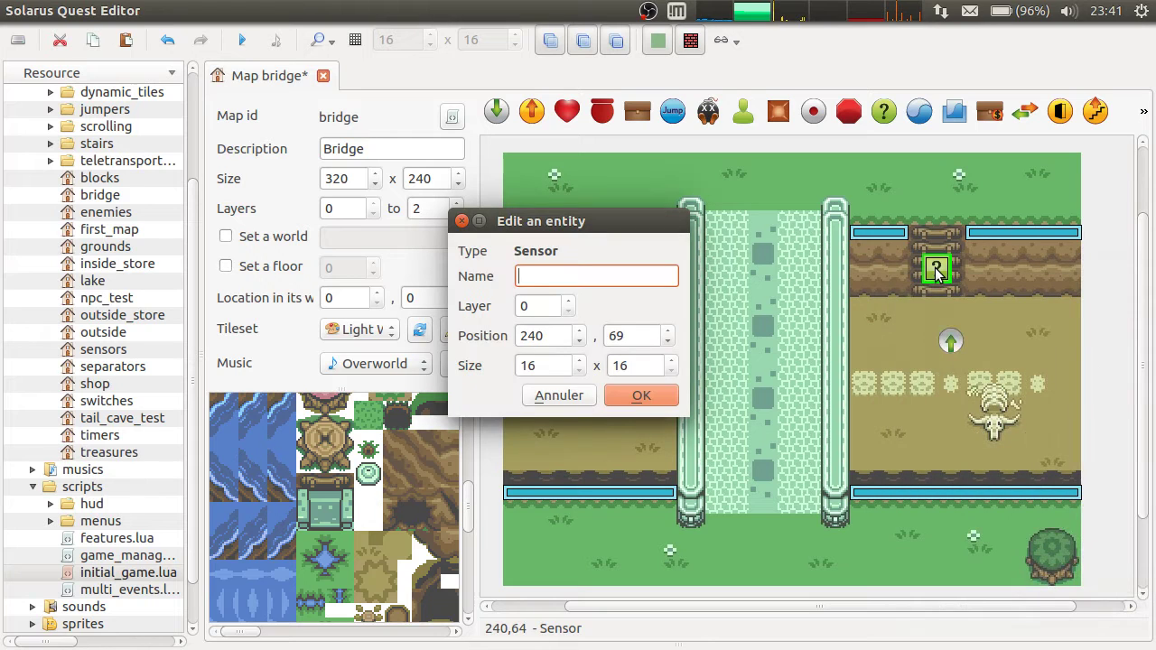
{"action": "left_click", "coordinate": [553, 398]}
Add a second 16 x 16 sensor on the ladder at 240, 77, half overlapping the first, and save the map.
{"action": "left_click", "coordinate": [884, 111]}
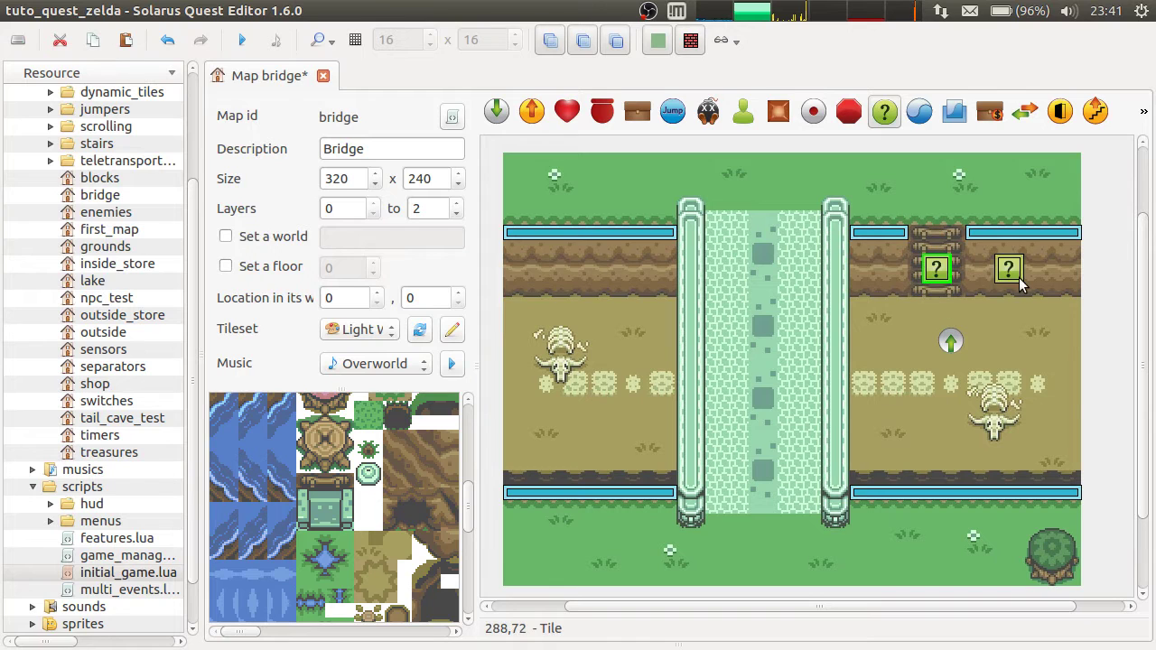
{"action": "left_click", "coordinate": [944, 294]}
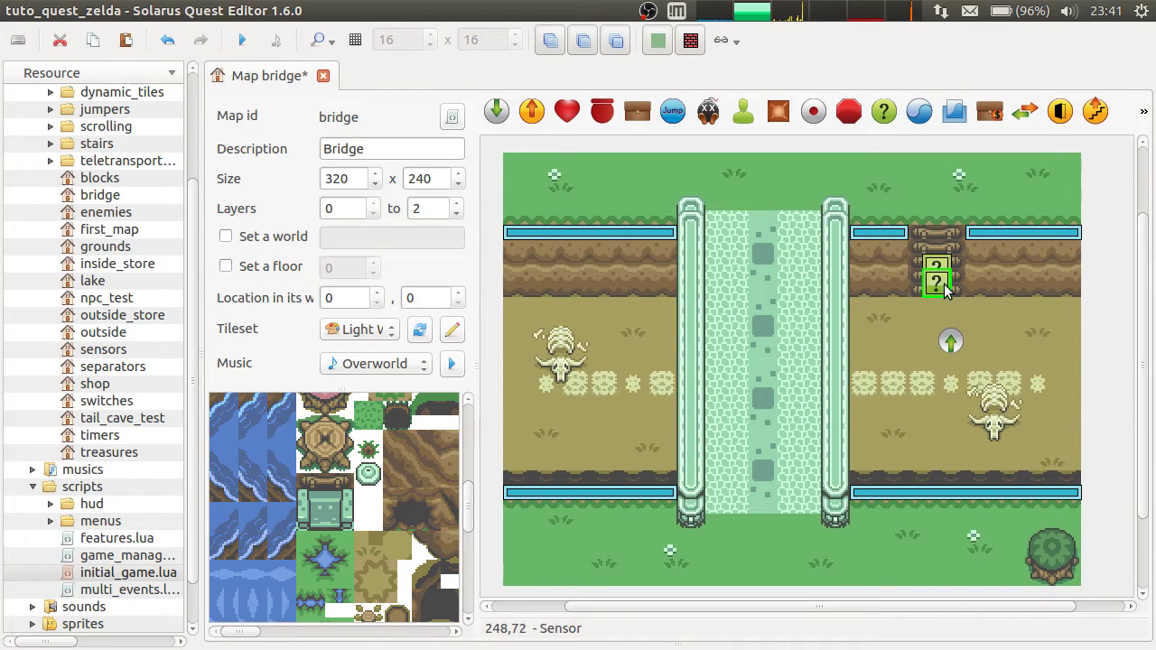
{"action": "left_click_drag", "start_coordinate": [951, 297], "coordinate": [942, 266]}
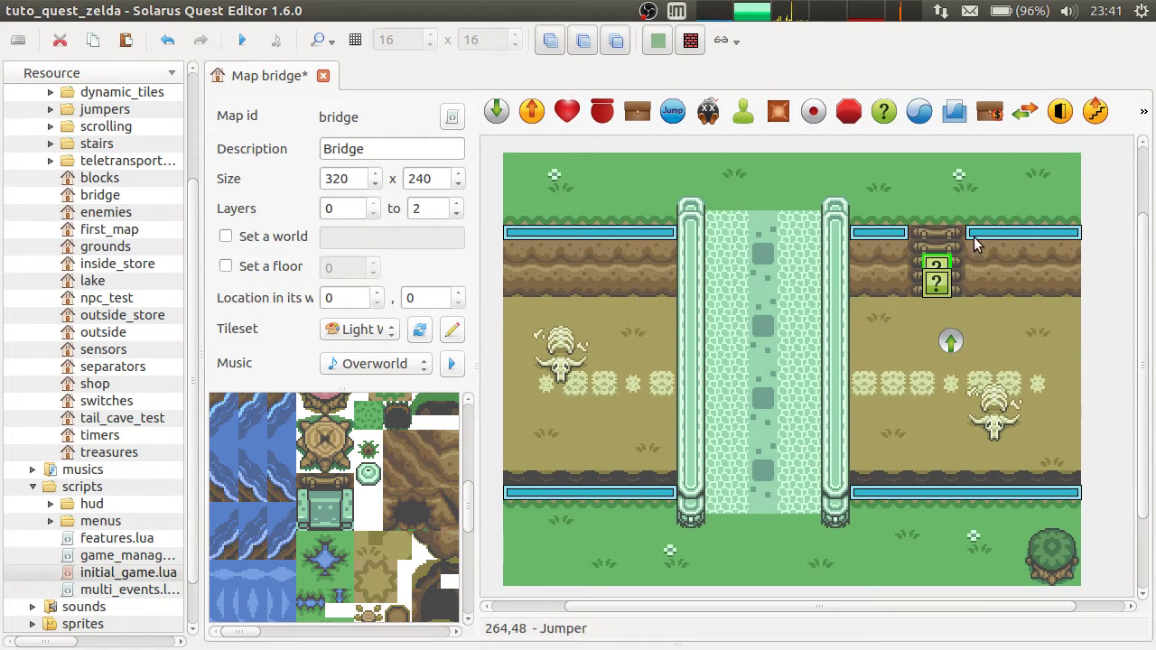
{"action": "left_click", "coordinate": [938, 284]}
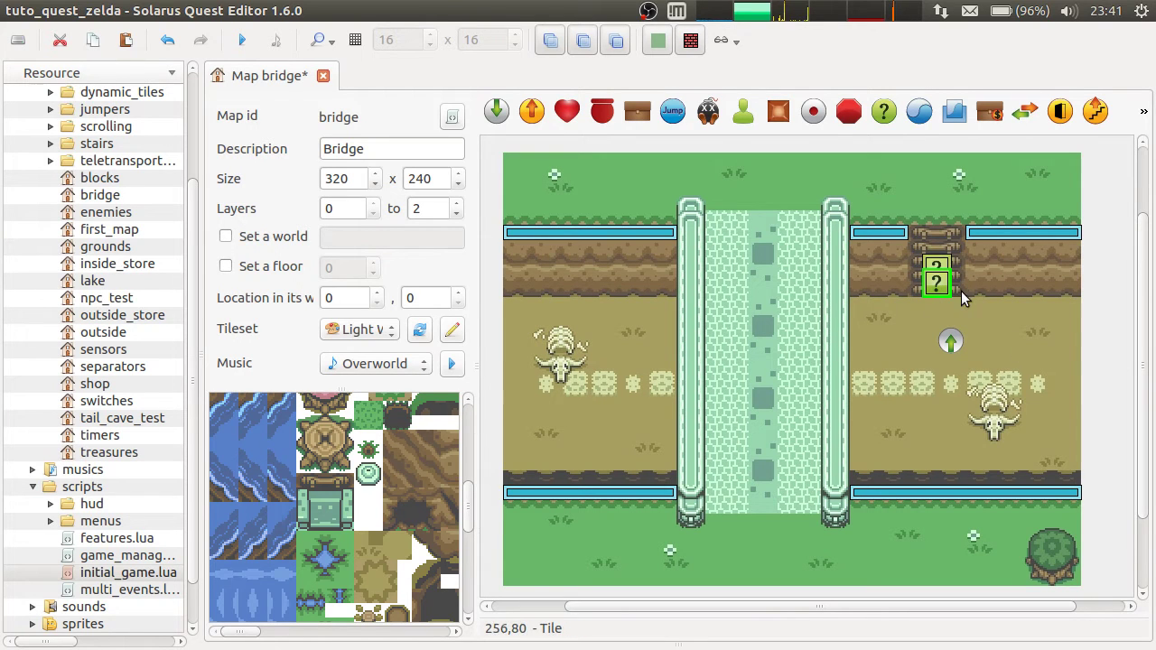
{"action": "left_click_drag", "start_coordinate": [931, 287], "coordinate": [932, 273]}
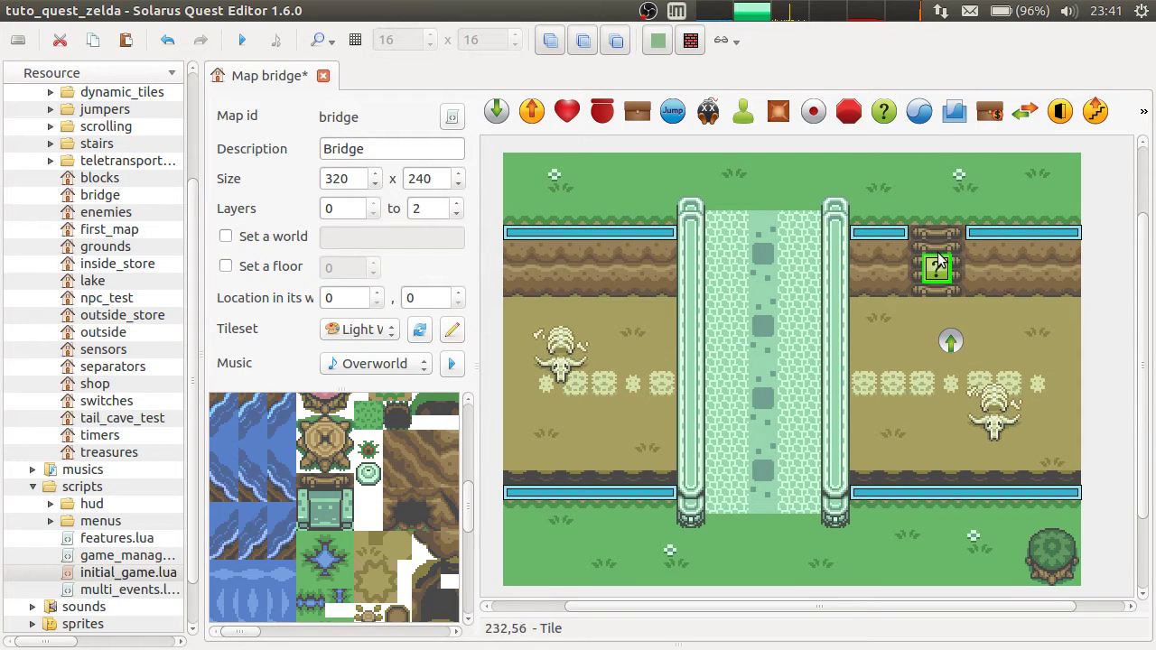
{"action": "key", "text": "ctrl+c"}
{"action": "key", "text": "ctrl+v"}
{"action": "left_click", "coordinate": [937, 282]}
{"action": "left_click", "coordinate": [1113, 318]}
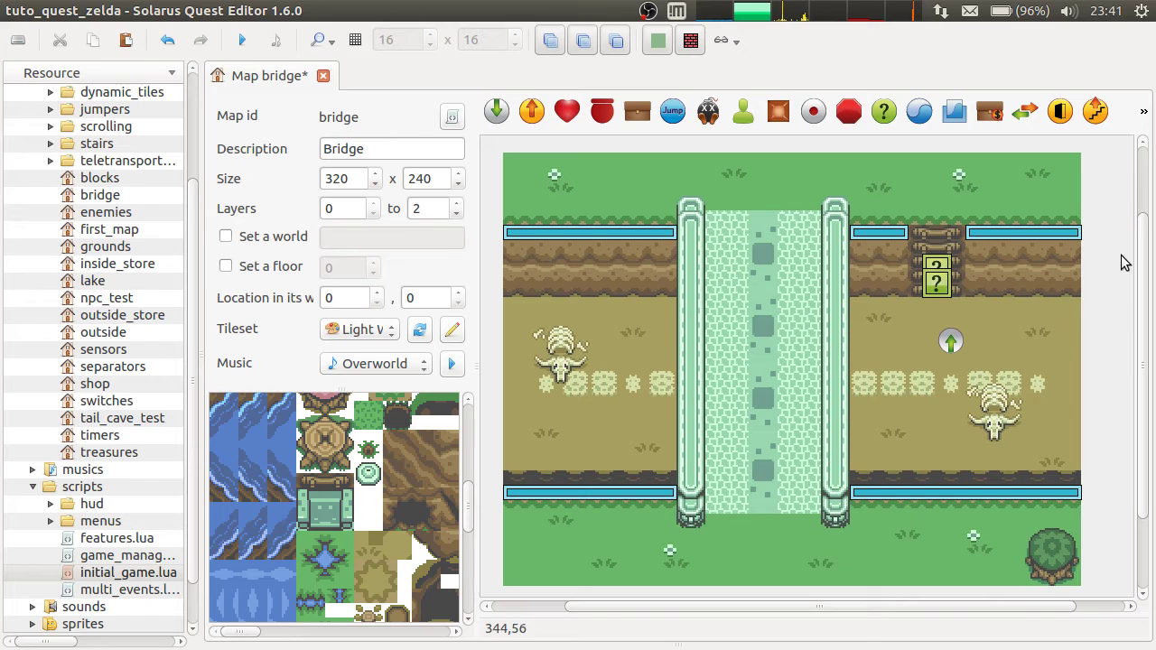
{"action": "left_click", "coordinate": [937, 283]}
{"action": "key", "text": "ctrl+s"}
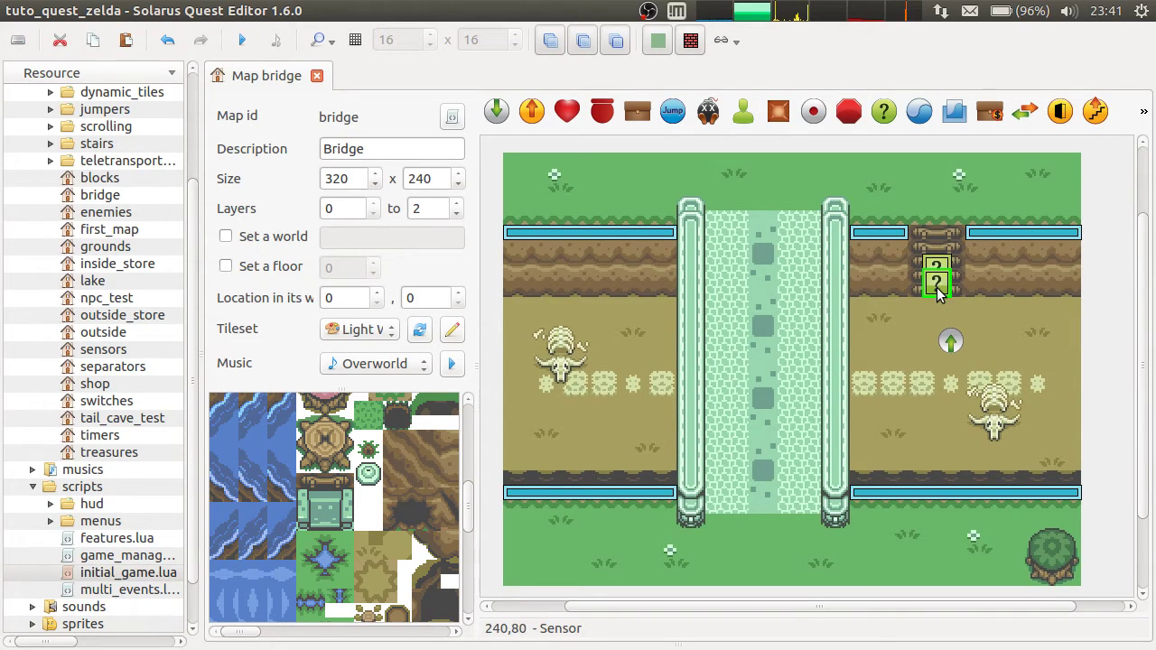
Move the lower ladder sensor to layer 1, leaving the upper one on layer 0, and save the map.
{"action": "double_click", "coordinate": [939, 285]}
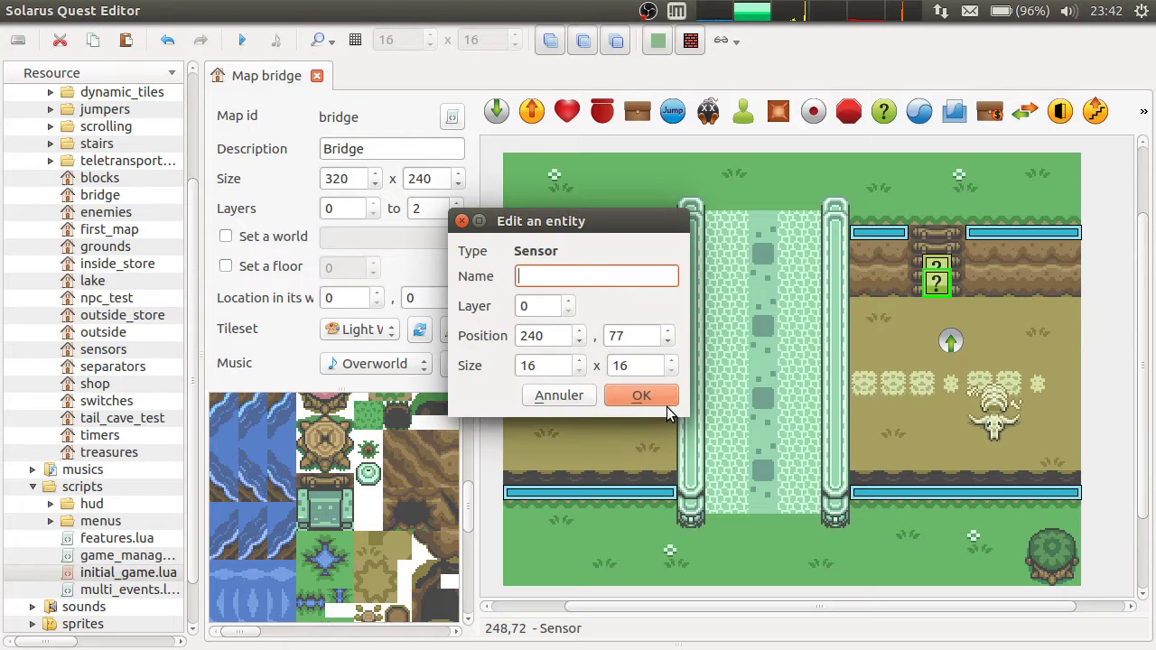
{"action": "left_click", "coordinate": [564, 400]}
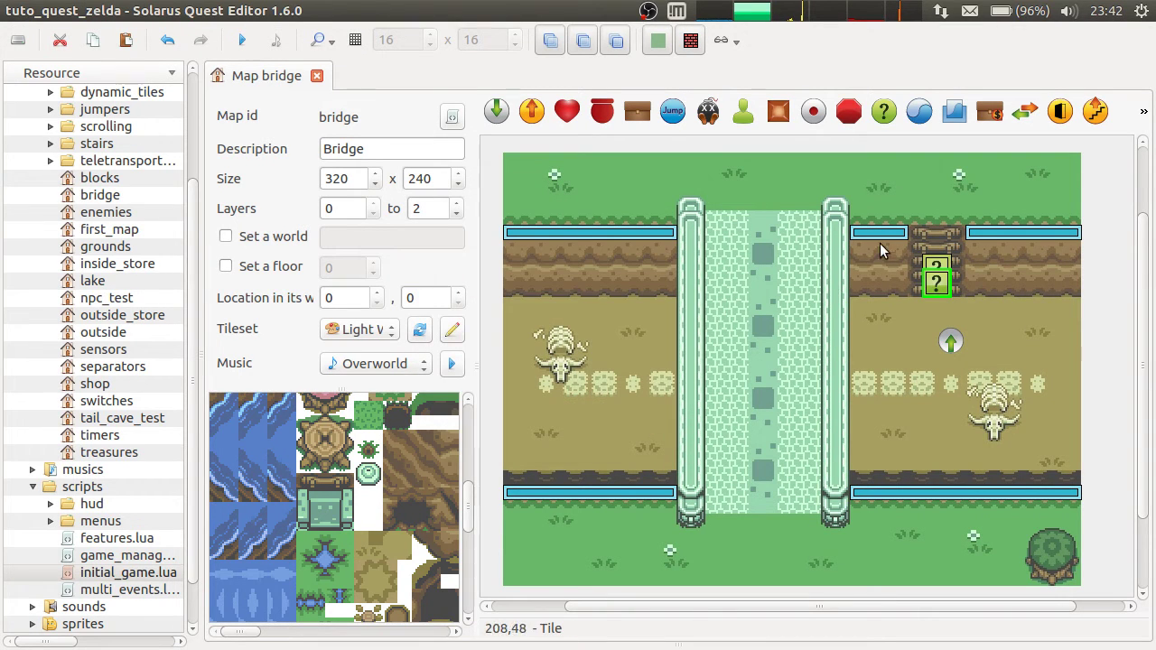
{"action": "right_click", "coordinate": [936, 289]}
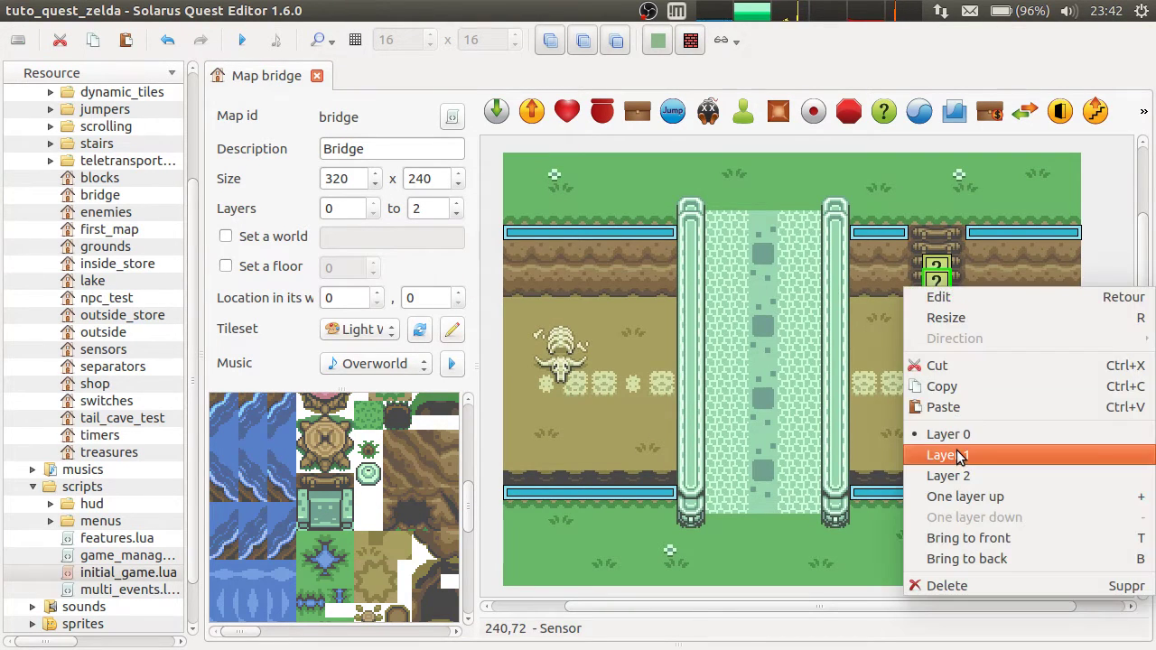
{"action": "left_click", "coordinate": [960, 456]}
{"action": "right_click", "coordinate": [941, 263]}
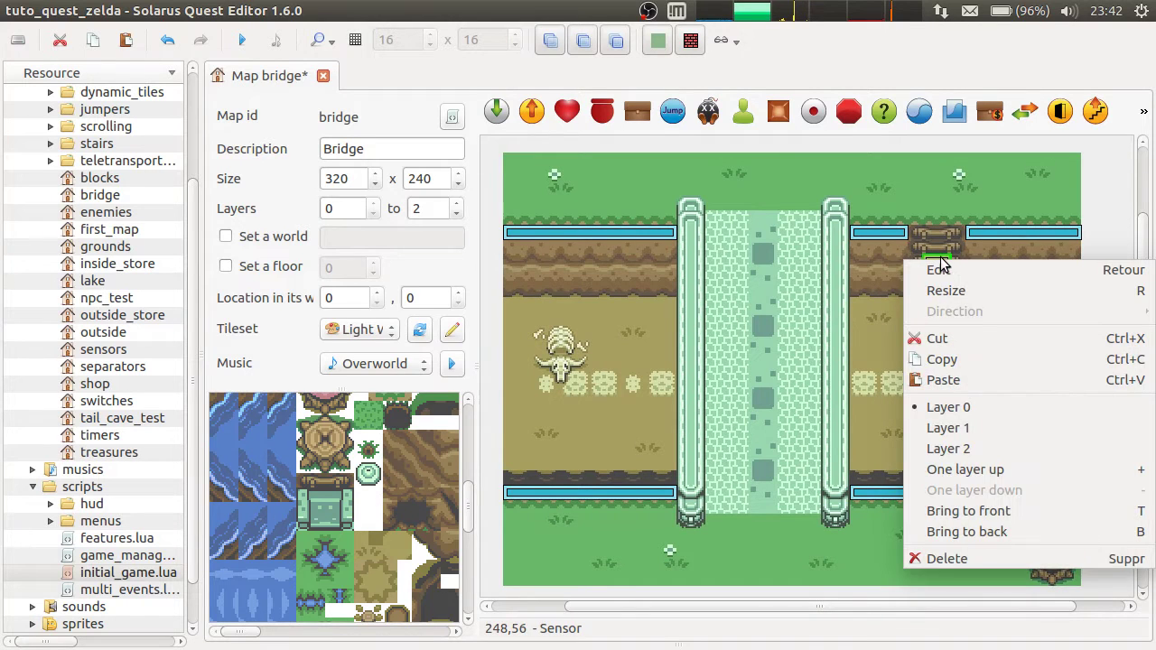
{"action": "left_click", "coordinate": [940, 255]}
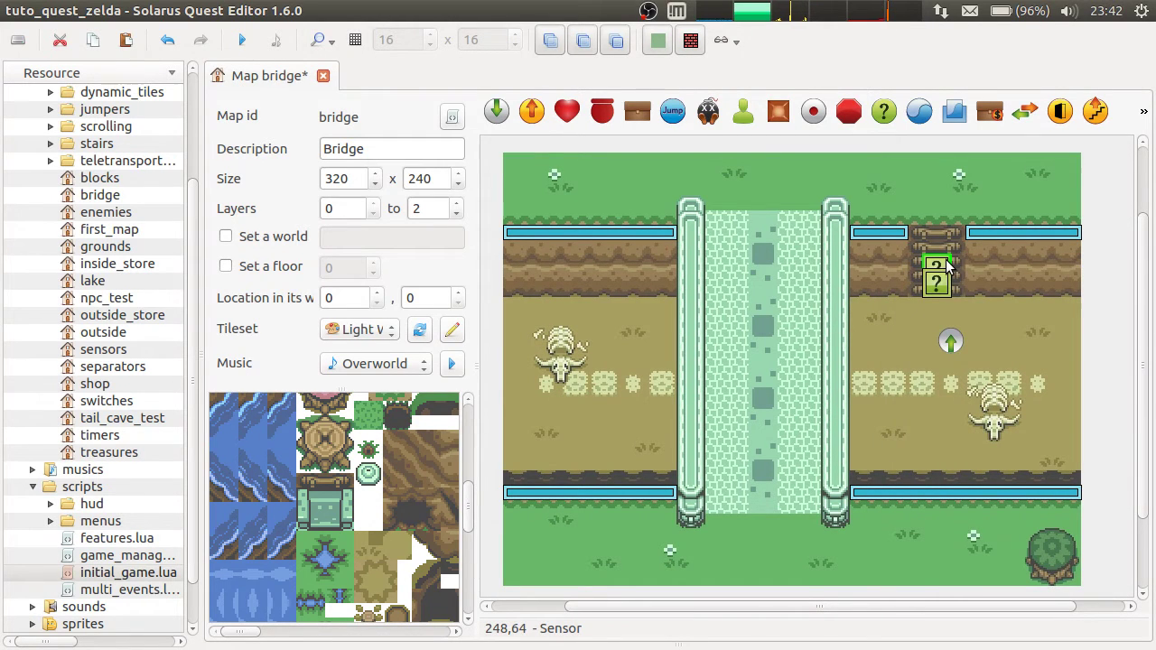
{"action": "left_click", "coordinate": [941, 282]}
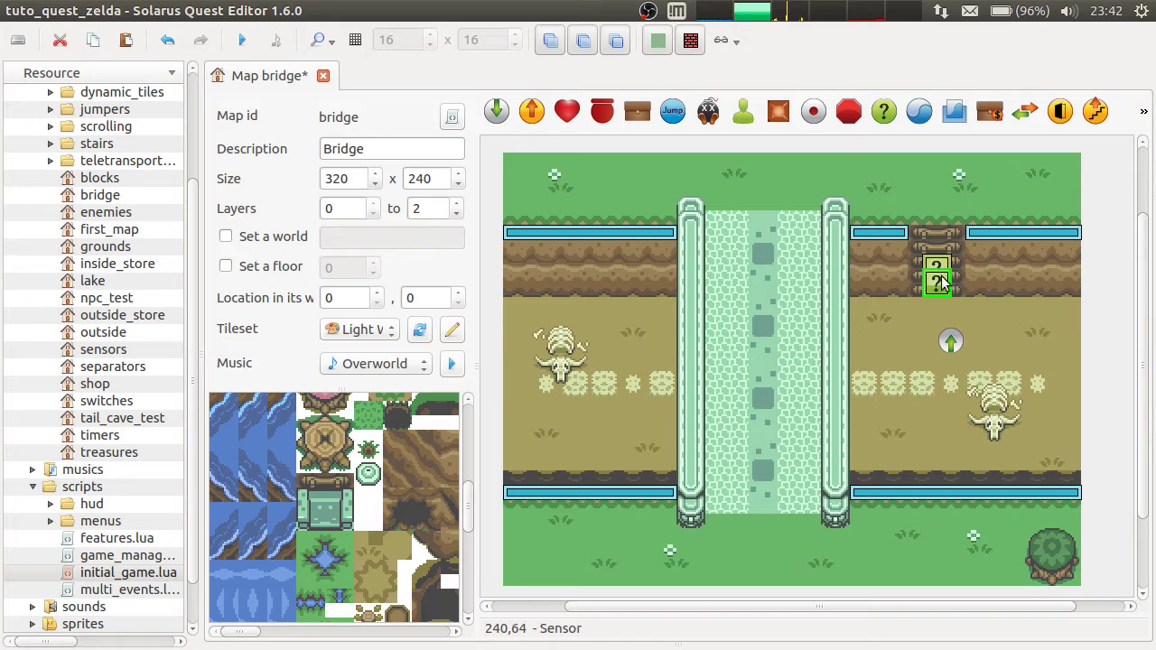
{"action": "key", "text": "ctrl+z"}
Name the upper ladder sensor layer_up_sensor and the lower one layer_down_sensor, saving the map.
{"action": "right_click", "coordinate": [938, 265]}
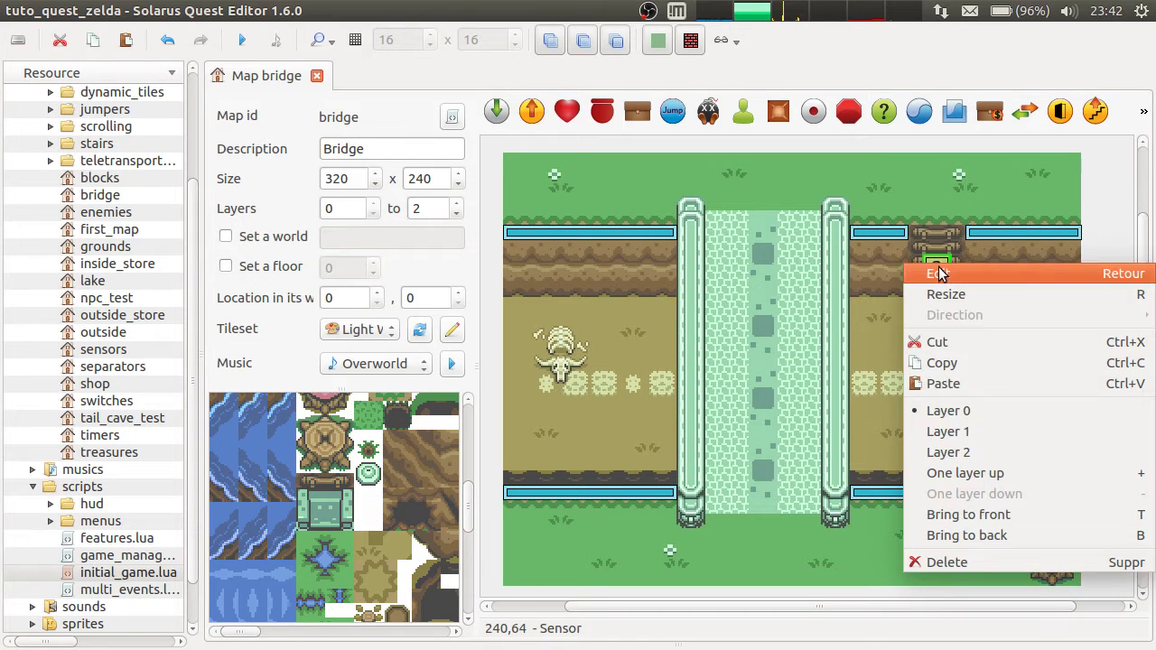
{"action": "left_click", "coordinate": [939, 274]}
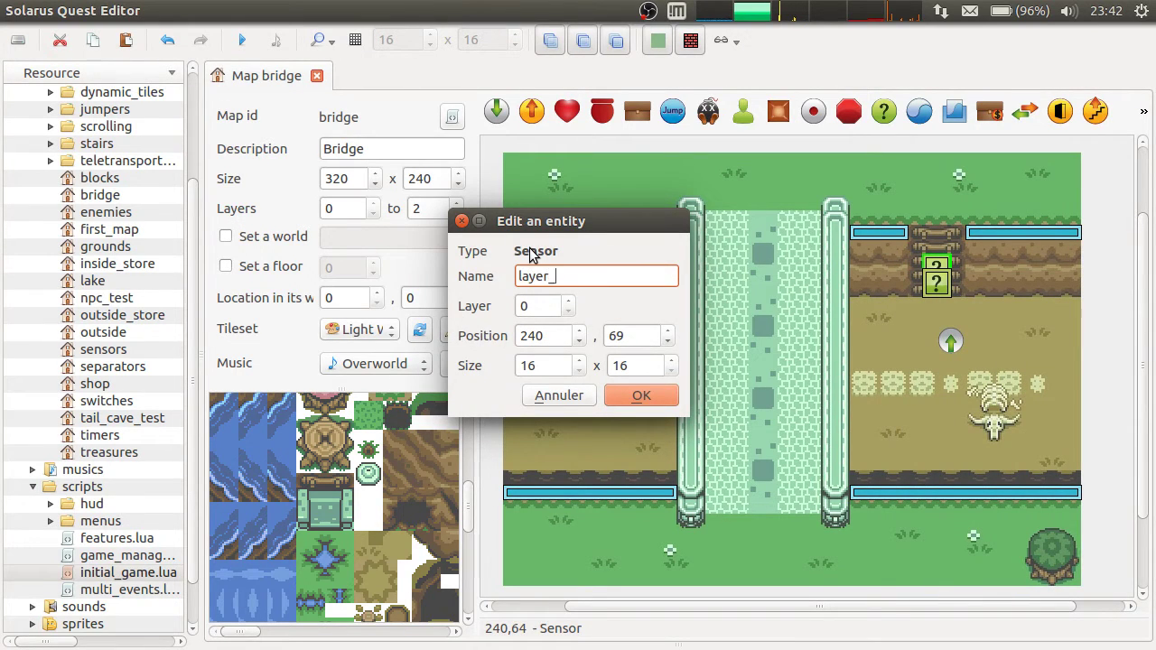
{"action": "key", "text": "Return"}
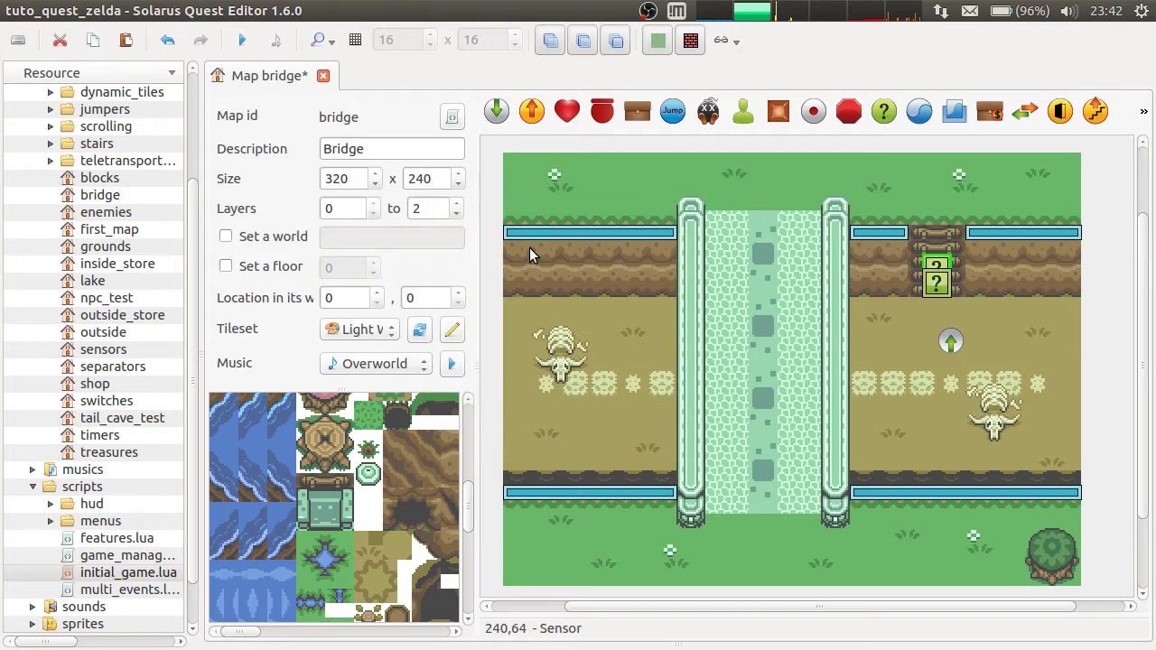
{"action": "key", "text": "ctrl+s"}
{"action": "double_click", "coordinate": [930, 283]}
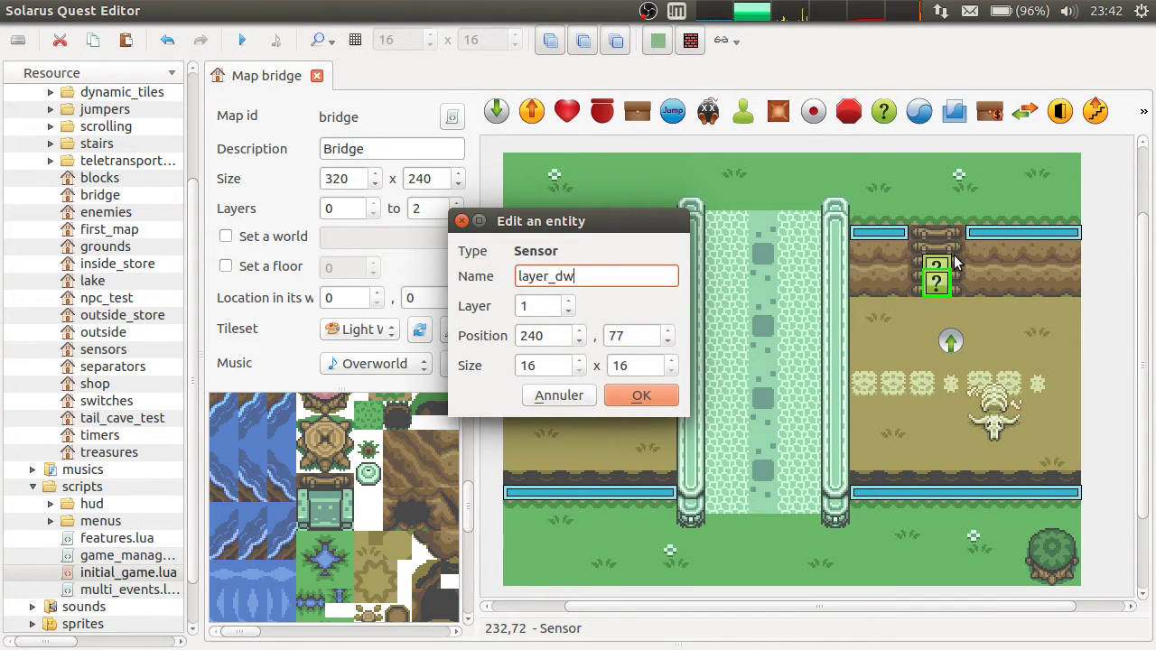
{"action": "key", "text": "Return"}
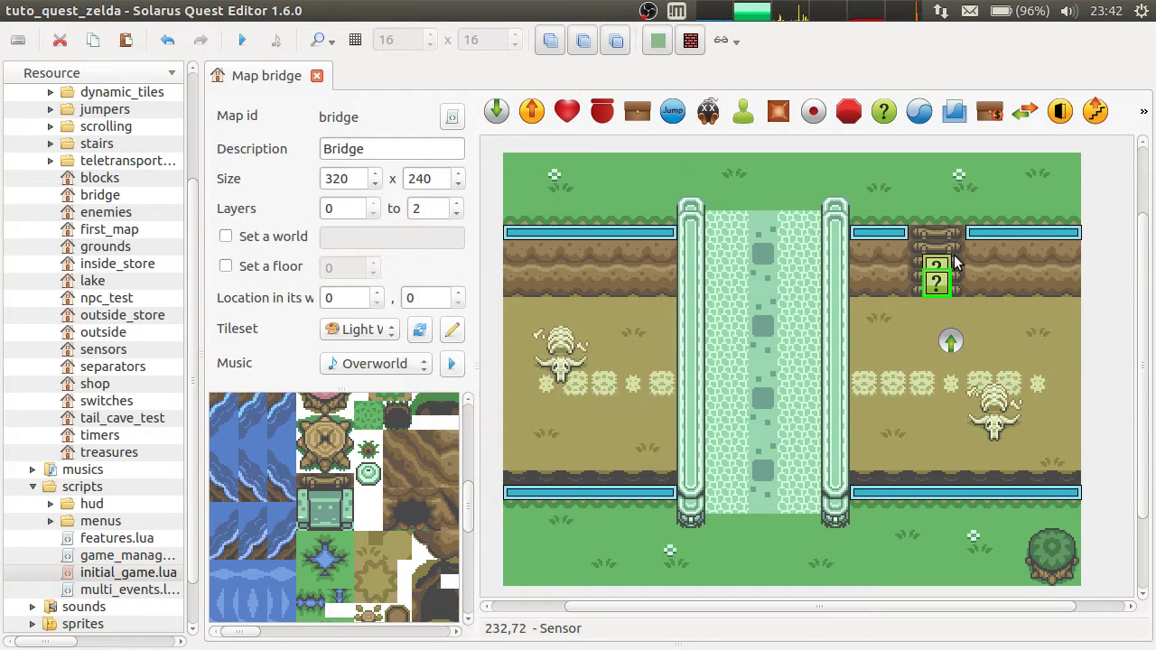
Line the destination point up with the centre of the ladder, placing it on the sand below the sensors.
{"action": "left_click_drag", "start_coordinate": [952, 341], "coordinate": [940, 308]}
{"action": "right_click", "coordinate": [941, 332]}
{"action": "key", "text": "Escape"}
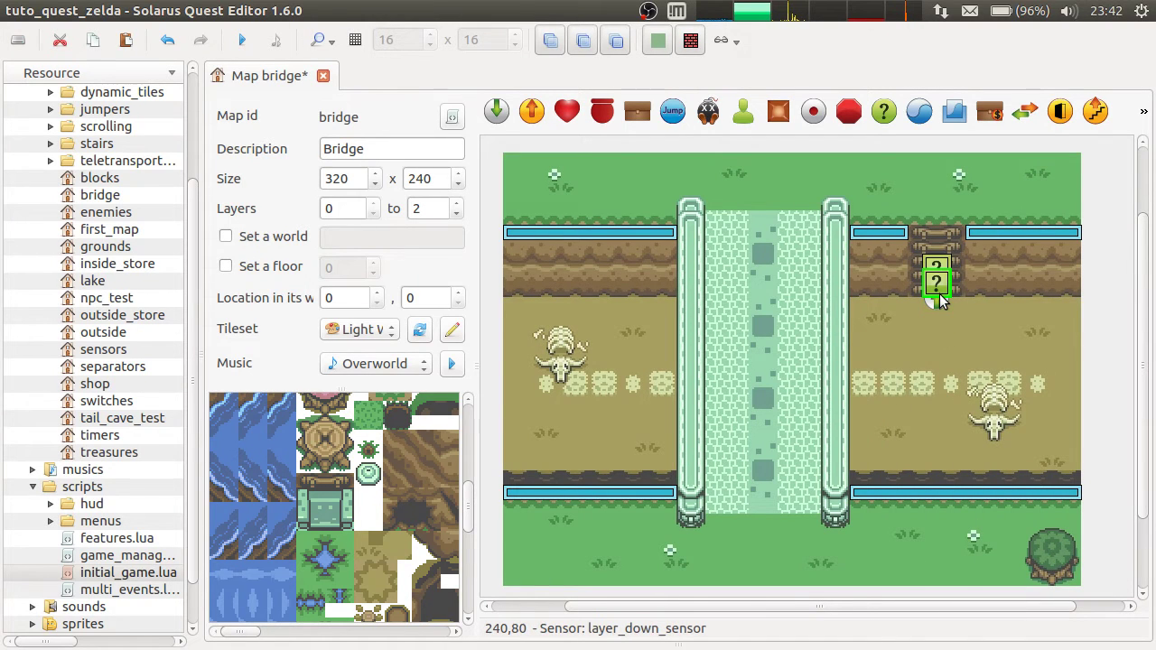
{"action": "left_click", "coordinate": [939, 282]}
{"action": "left_click", "coordinate": [940, 305]}
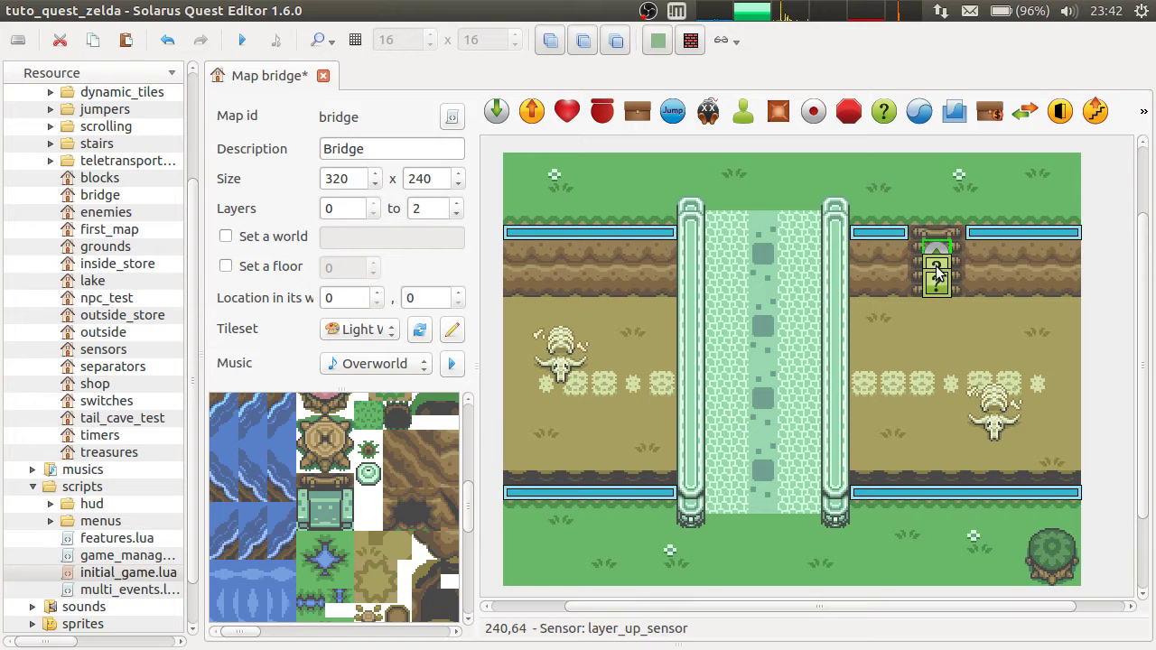
{"action": "left_click_drag", "start_coordinate": [940, 303], "coordinate": [941, 342]}
Review the properties of layer_up_sensor and layer_down_sensor without changing them.
{"action": "double_click", "coordinate": [939, 265]}
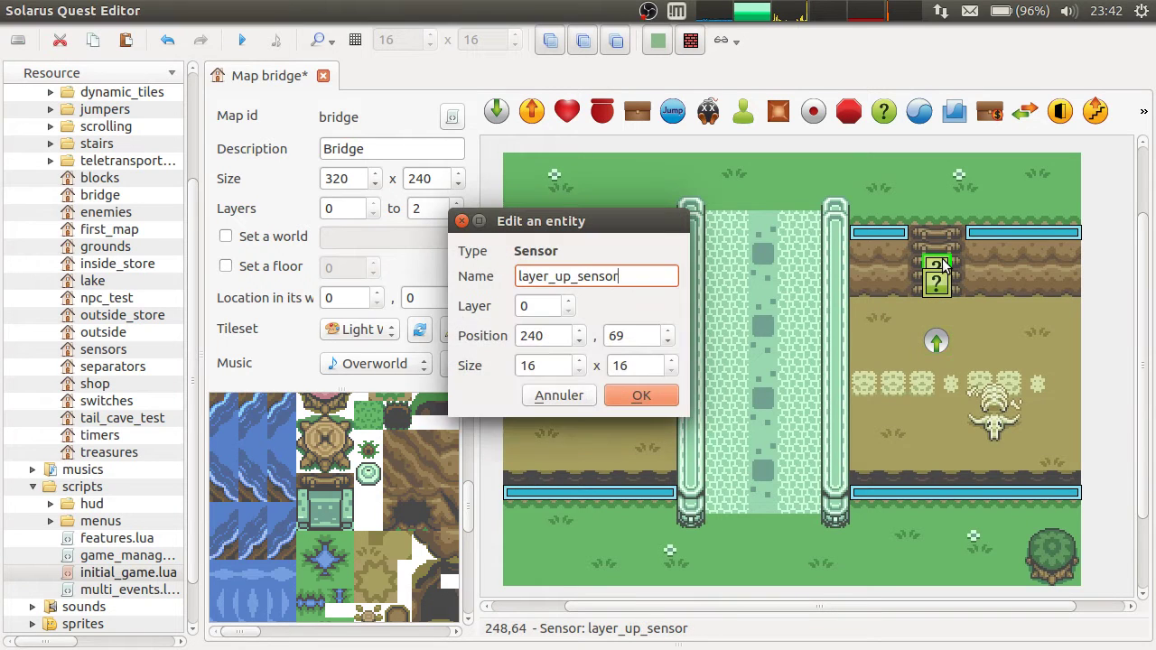
{"action": "left_click", "coordinate": [565, 398]}
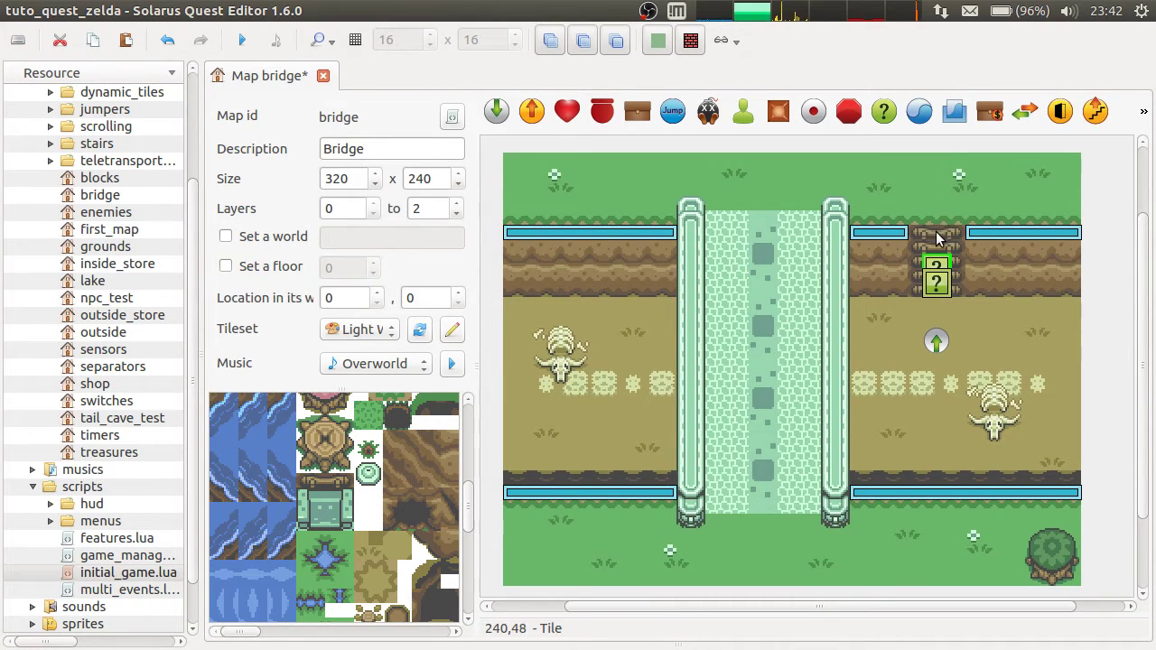
{"action": "double_click", "coordinate": [942, 280]}
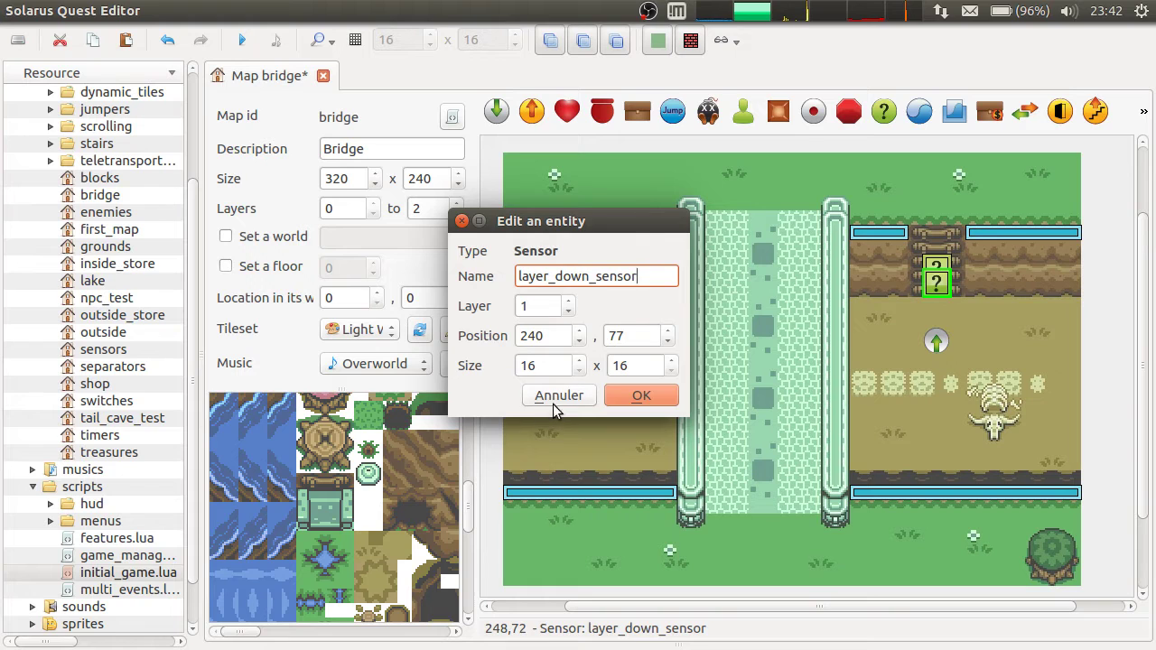
{"action": "left_click", "coordinate": [556, 401]}
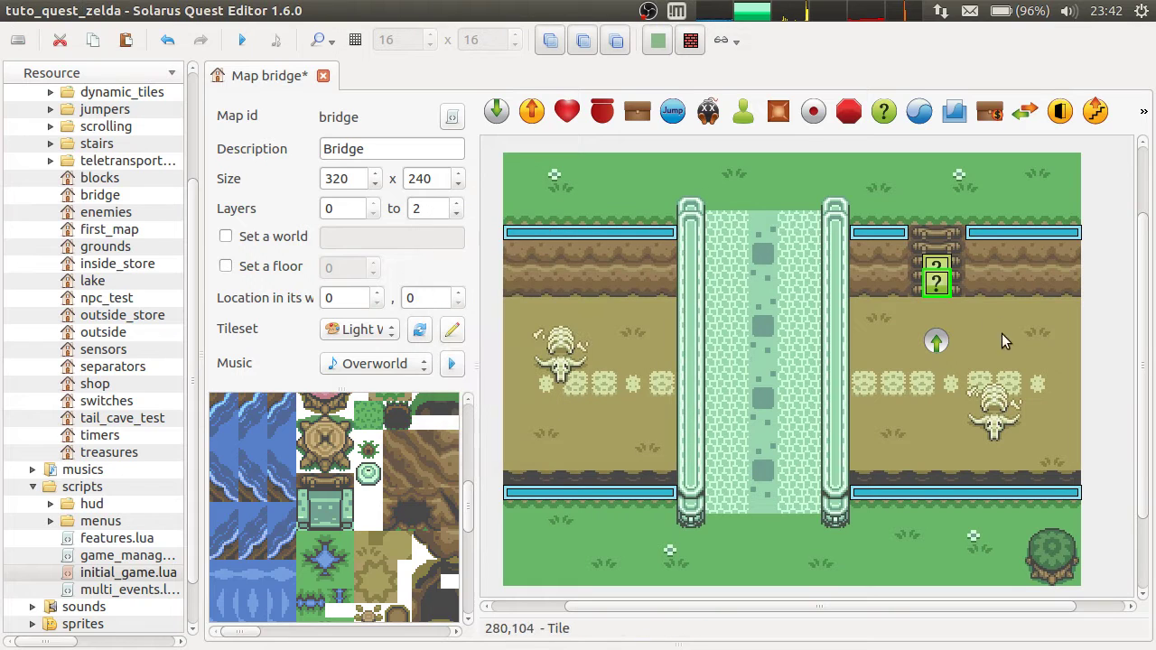
Save the bridge map with its destination point centred below the ladder, and clear the selection.
{"action": "left_click", "coordinate": [940, 341]}
{"action": "key", "text": "ctrl+s"}
{"action": "left_click", "coordinate": [940, 269]}
{"action": "left_click", "coordinate": [943, 279], "text": "ctrl"}
{"action": "left_click", "coordinate": [1100, 304]}
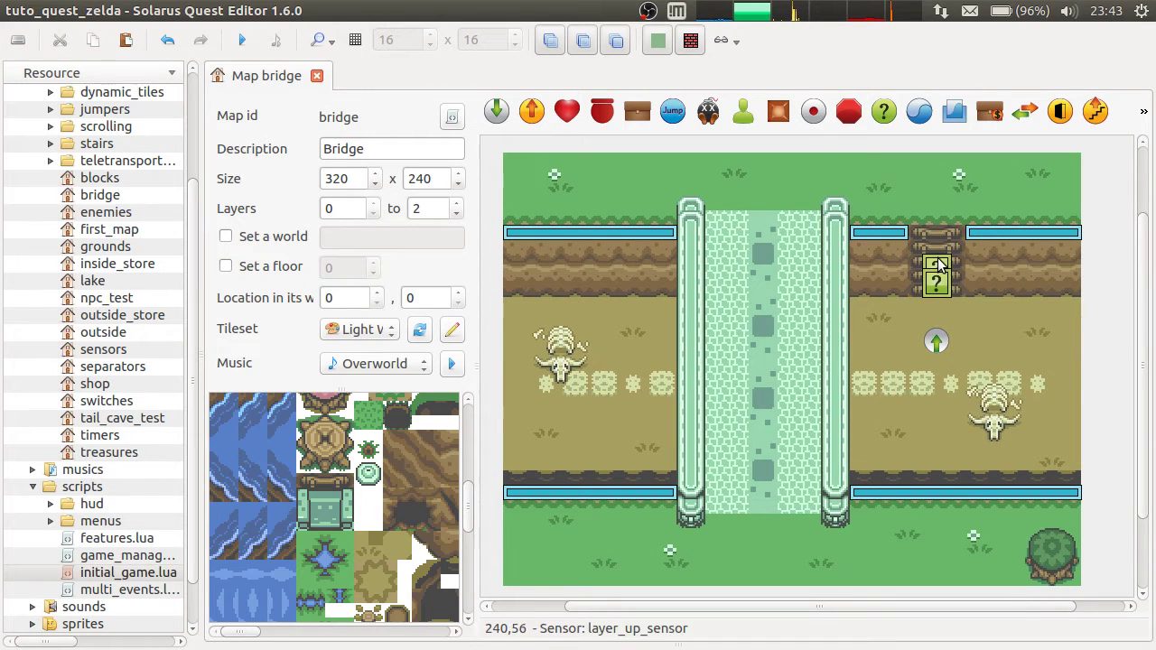
Try moving layer_up_sensor higher on the ladder so the two sensors no longer overlap, and undo the move.
{"action": "left_click_drag", "start_coordinate": [936, 255], "coordinate": [937, 241]}
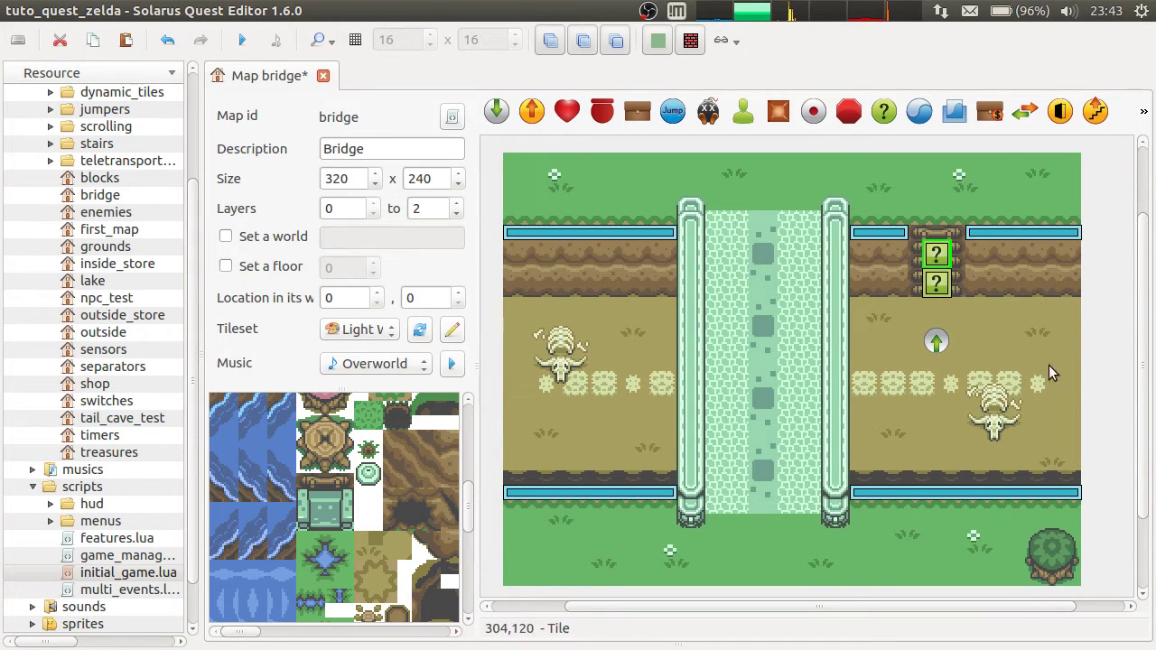
{"action": "left_click", "coordinate": [1088, 276]}
{"action": "key", "text": "ctrl+z"}
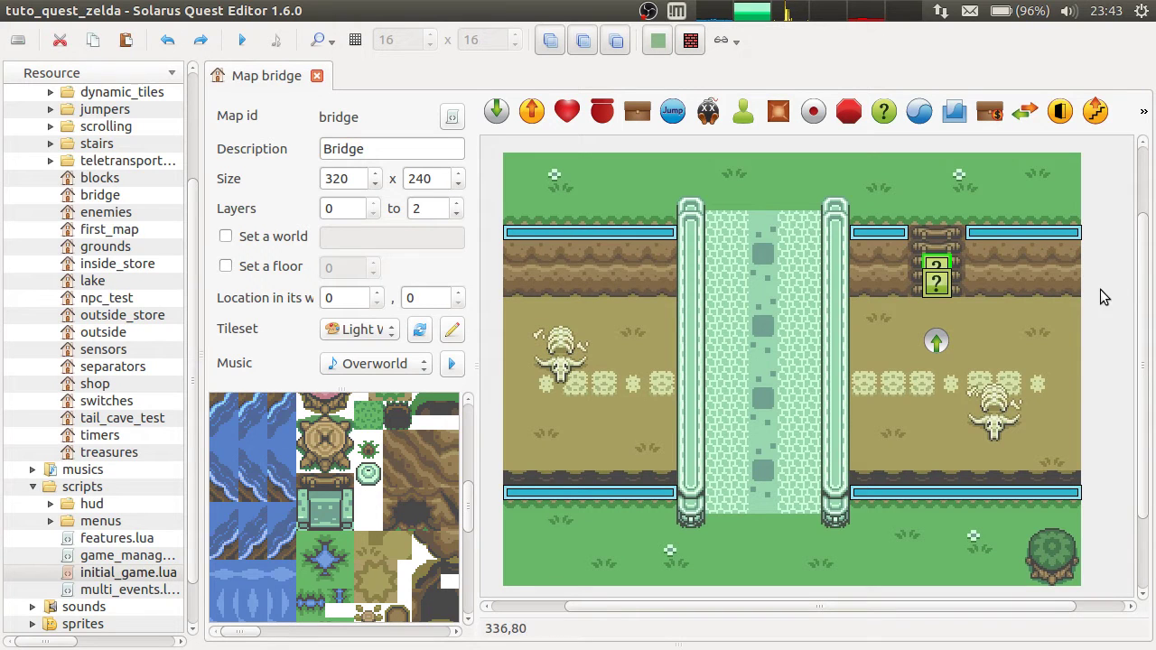
Run the quest, walk the hero up and down the ladder to test it, and close the game.
{"action": "left_click", "coordinate": [1060, 280]}
{"action": "left_click", "coordinate": [242, 39]}
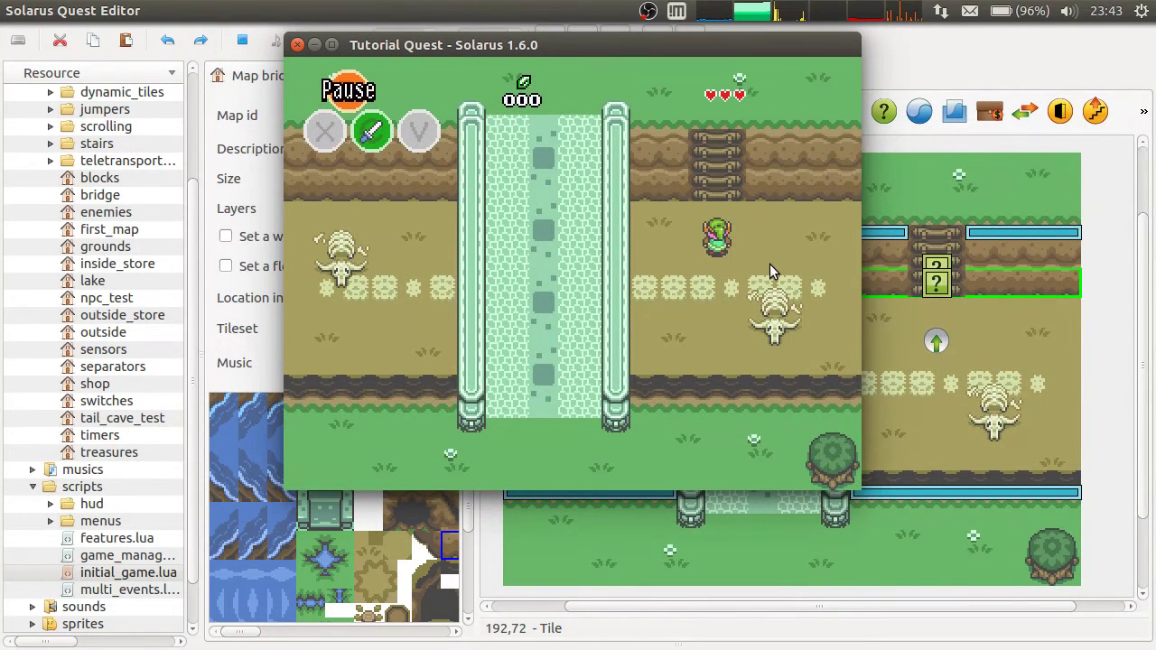
{"action": "key", "text": "Up"}
{"action": "key", "text": "Up"}
{"action": "key", "text": "Down"}
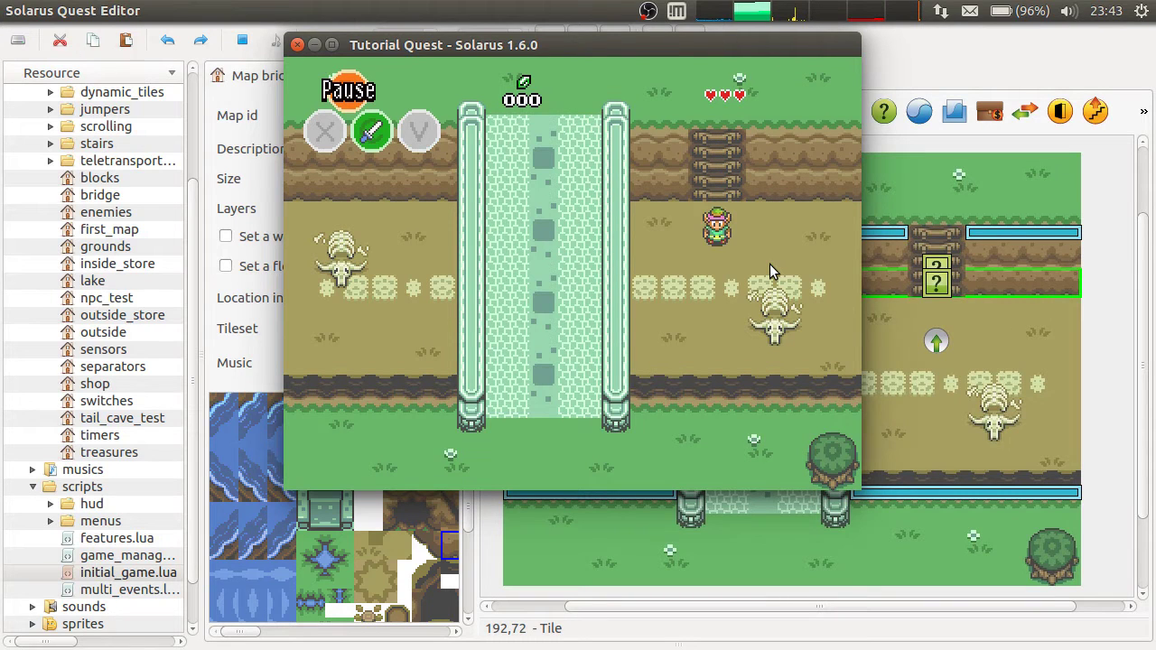
{"action": "left_click", "coordinate": [299, 44]}
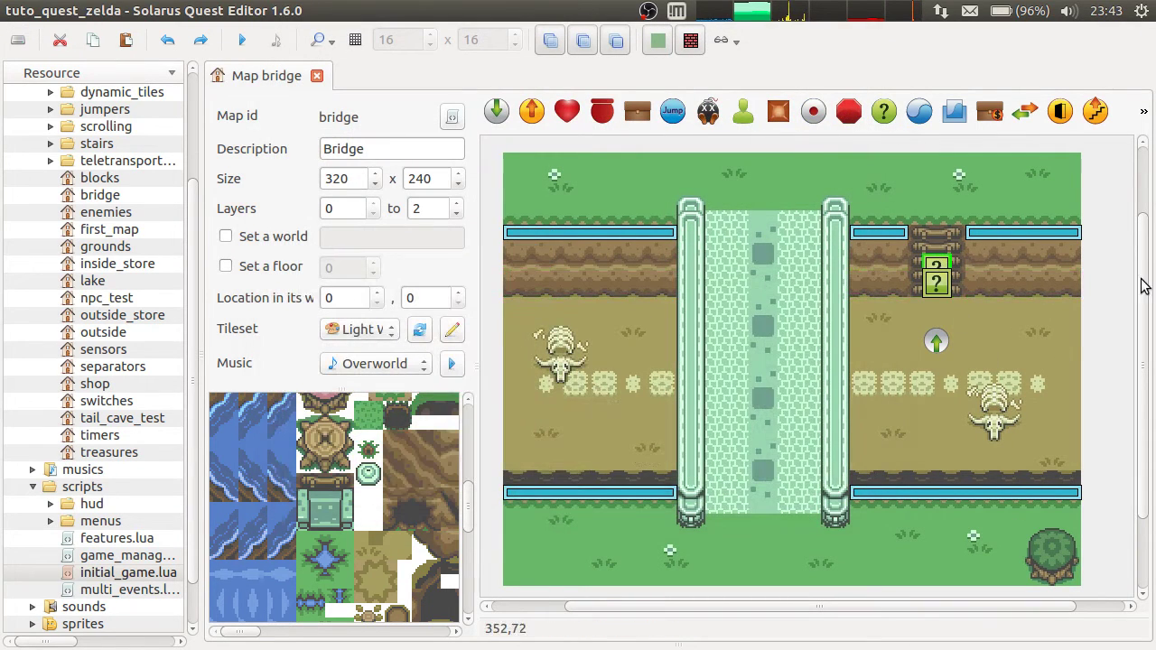
Hide layer 0 to check which entities lie on the upper layers, show it again, and check the upper ladder sensor.
{"action": "left_click", "coordinate": [1083, 268]}
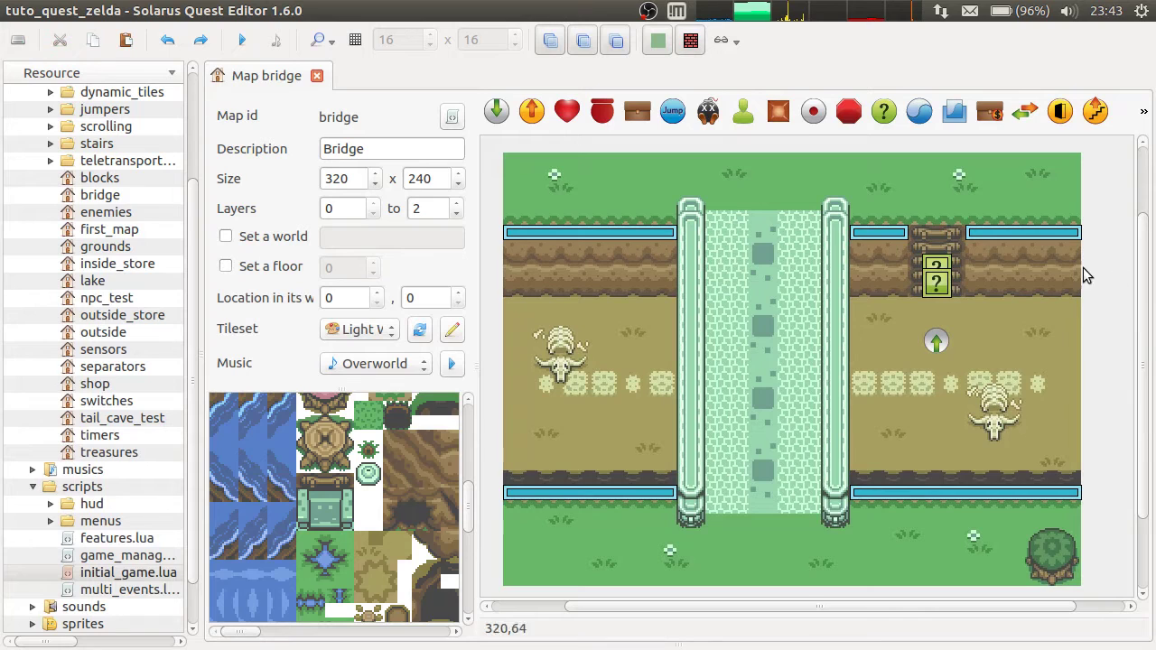
{"action": "left_click", "coordinate": [548, 44]}
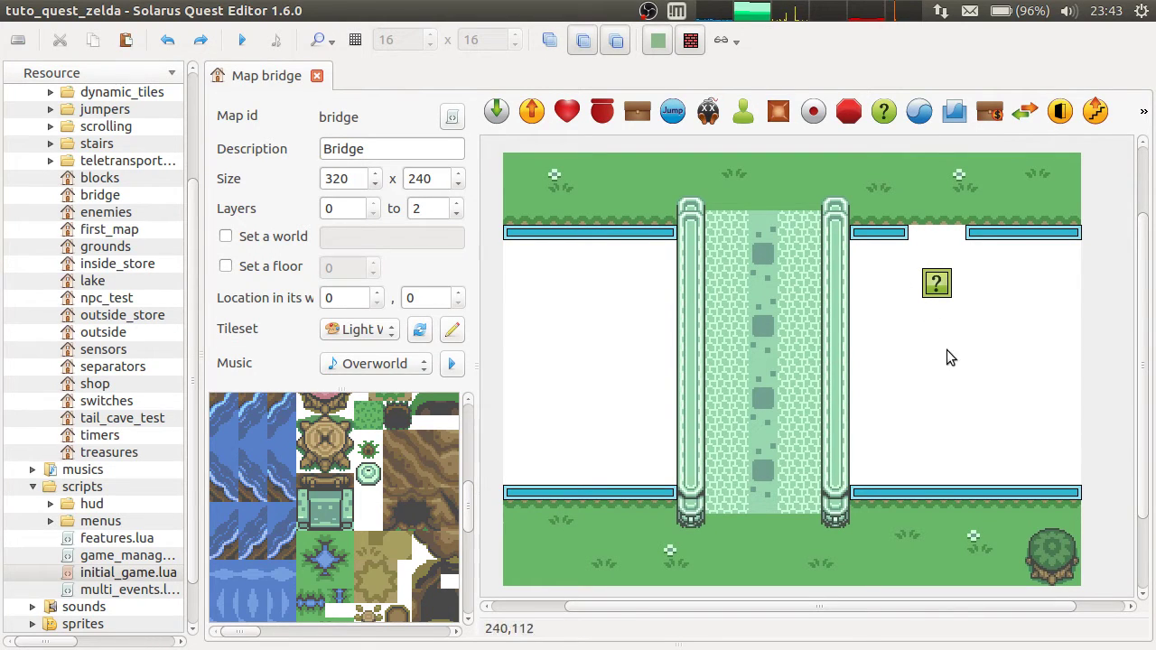
{"action": "key", "text": "alt"}
{"action": "key", "text": "Escape"}
{"action": "left_click", "coordinate": [551, 40]}
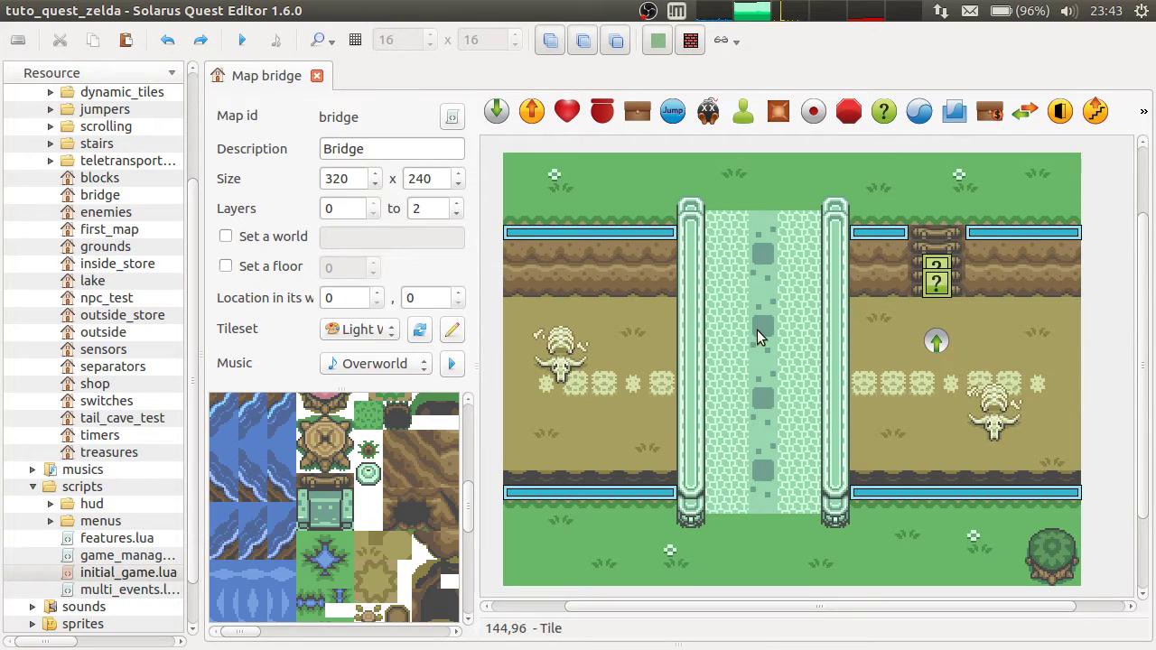
{"action": "double_click", "coordinate": [923, 256]}
{"action": "left_click", "coordinate": [549, 395]}
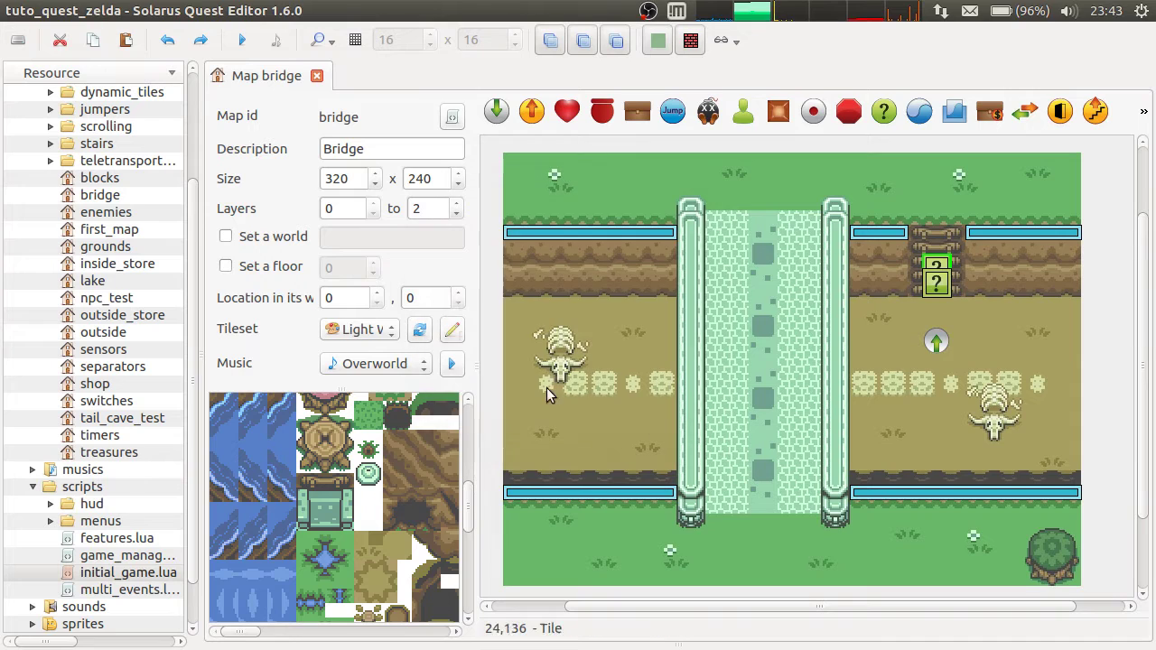
Open the bridge map's script and delete the default map:on_started and map:on_opening_transition_finished functions with their comments.
{"action": "left_click", "coordinate": [448, 116]}
{"action": "left_click_drag", "start_coordinate": [235, 265], "coordinate": [413, 519]}
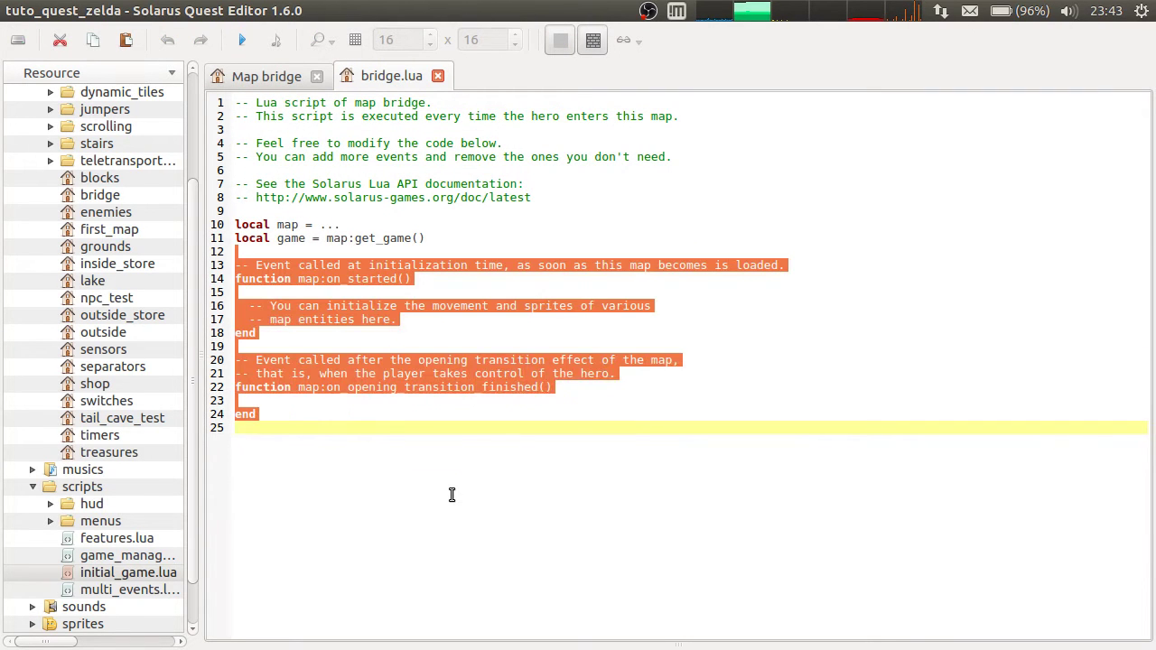
{"action": "key", "text": "Delete"}
Add an empty function layer_up_sensor:on_activated() closed with end to bridge.lua.
{"action": "type", "text": "function"}
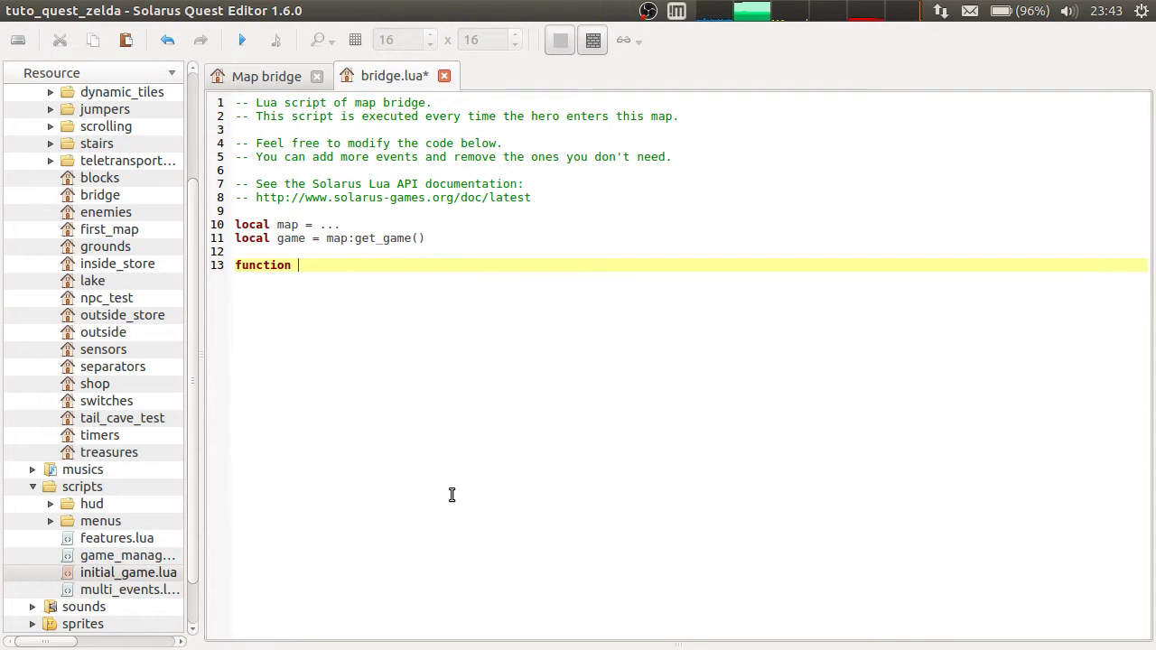
{"action": "type", "text": " layer_up_sensor:on_activated("}
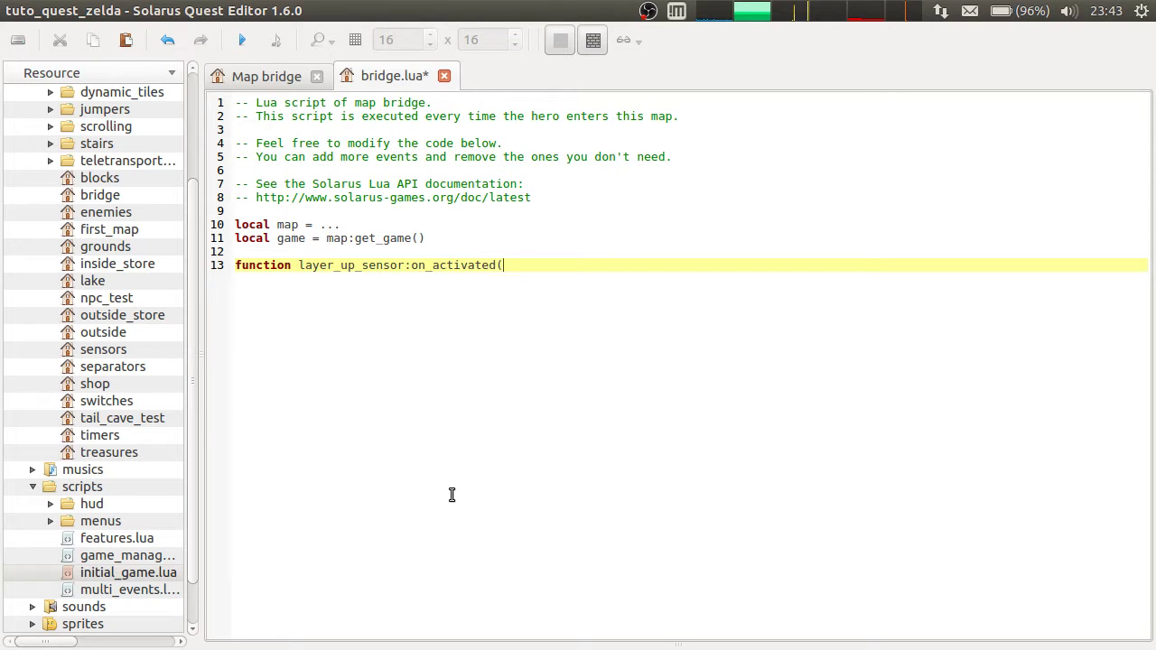
{"action": "type", "text": ")"}
{"action": "key", "text": "Return"}
{"action": "key", "text": "Return"}
{"action": "type", "text": "end"}
{"action": "key", "text": "Return"}
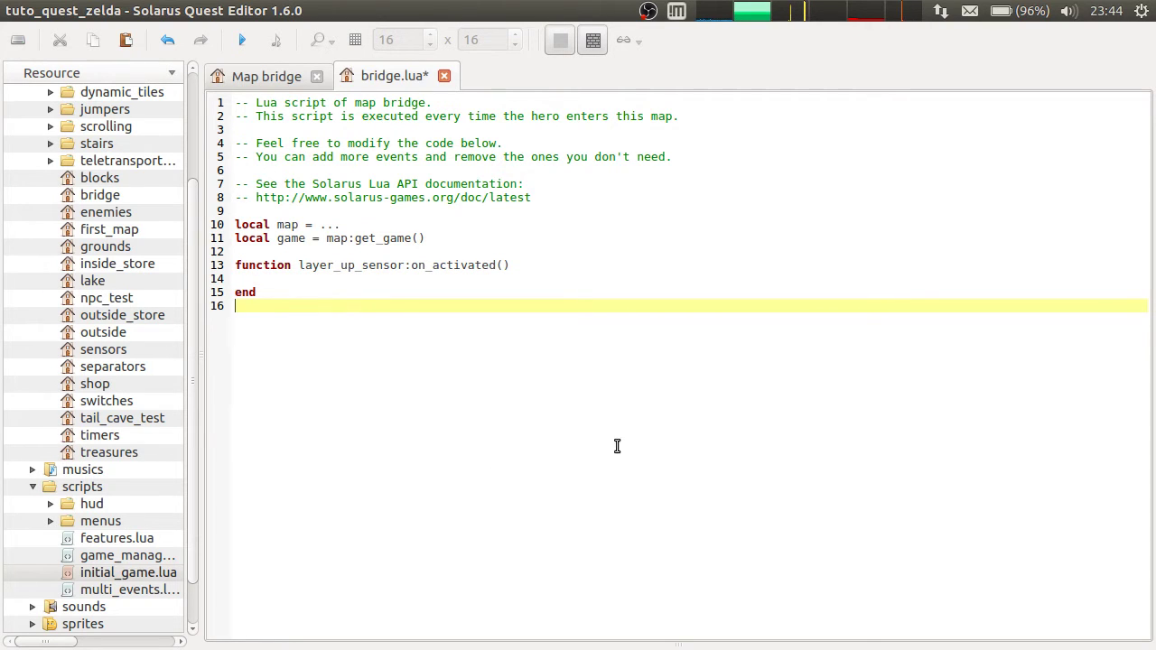
{"action": "scroll", "coordinate": [392, 78], "scroll_direction": "up", "scroll_amount": 1}
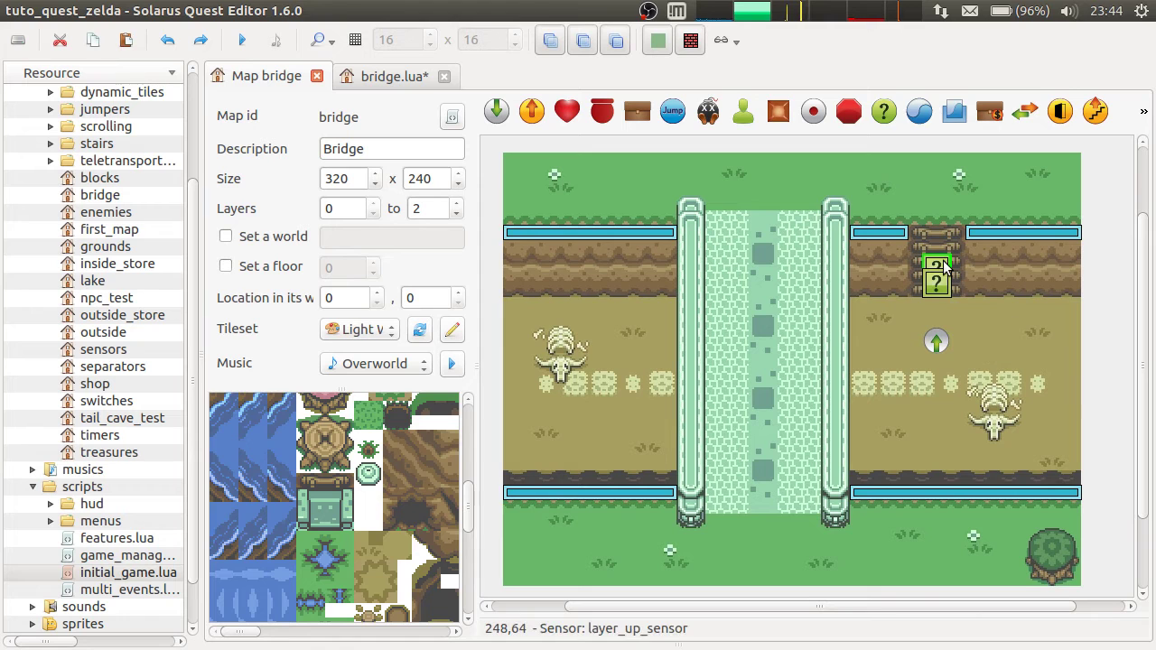
{"action": "left_click", "coordinate": [406, 67]}
{"action": "scroll", "coordinate": [397, 78], "scroll_direction": "up", "scroll_amount": 1}
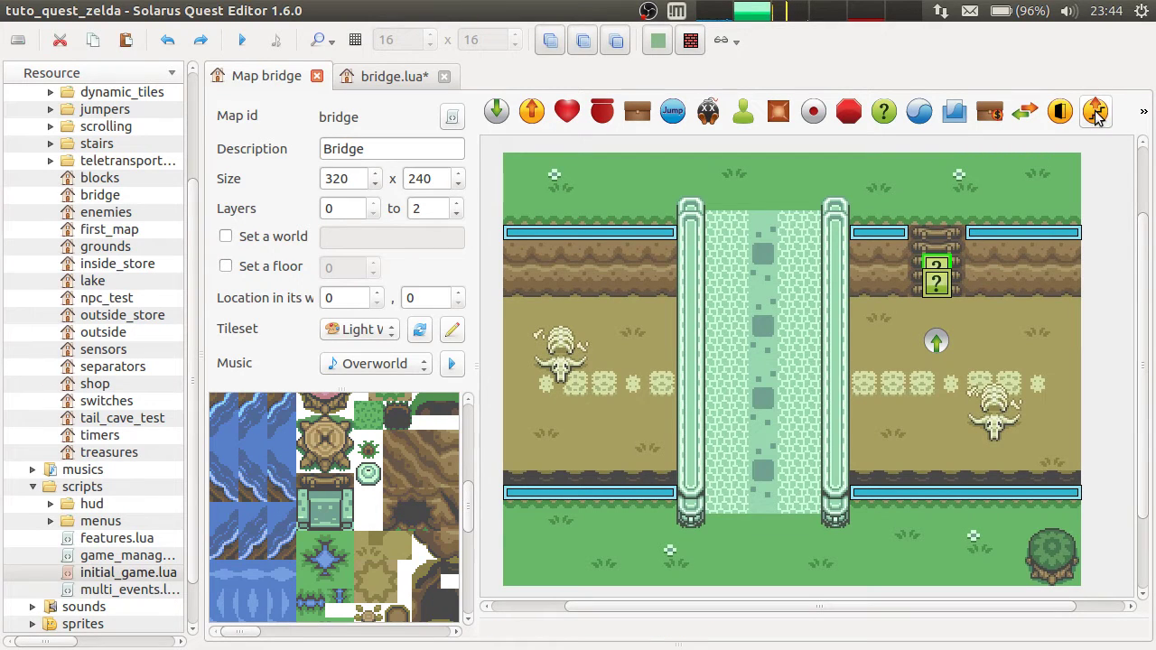
{"action": "left_click", "coordinate": [536, 115]}
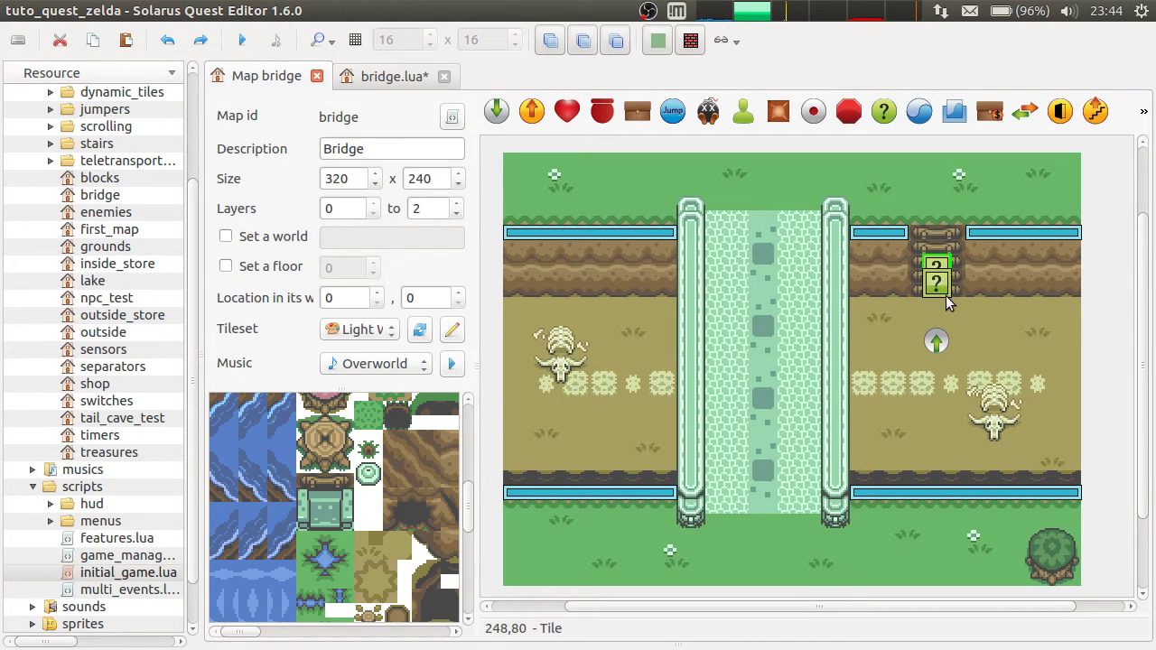
{"action": "left_click", "coordinate": [534, 115]}
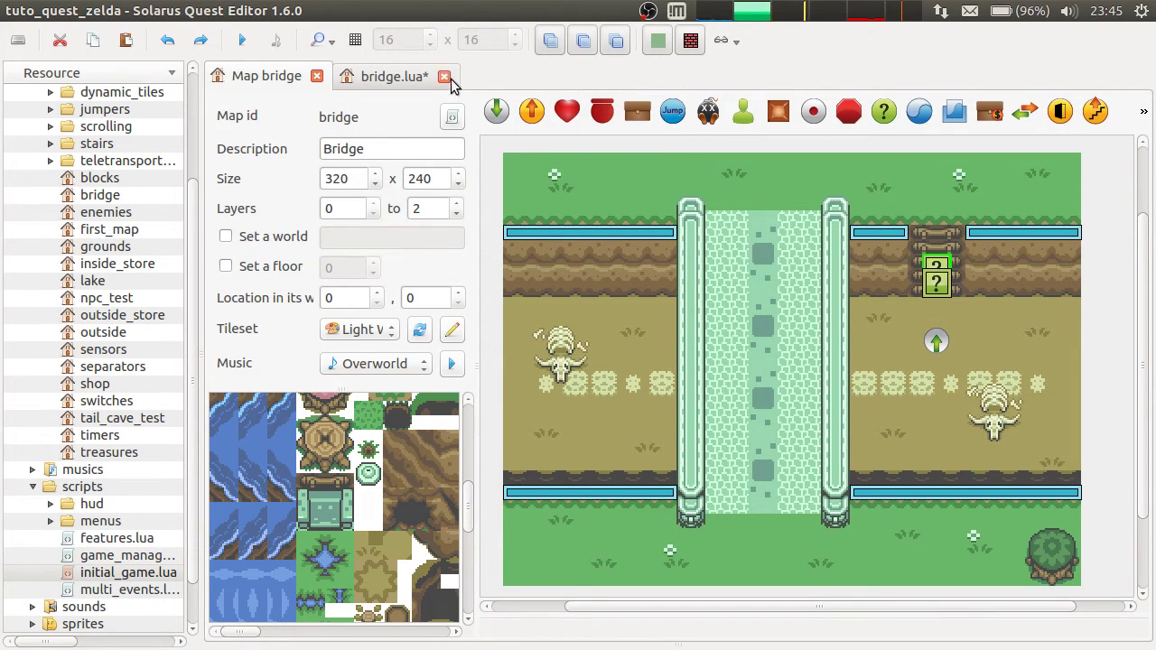
Save the bridge.lua script and return to the bridge map.
{"action": "left_click", "coordinate": [411, 78]}
{"action": "left_click", "coordinate": [824, 240]}
{"action": "key", "text": "ctrl+s"}
{"action": "left_click", "coordinate": [352, 252]}
{"action": "left_click", "coordinate": [347, 282]}
{"action": "left_click", "coordinate": [271, 76]}
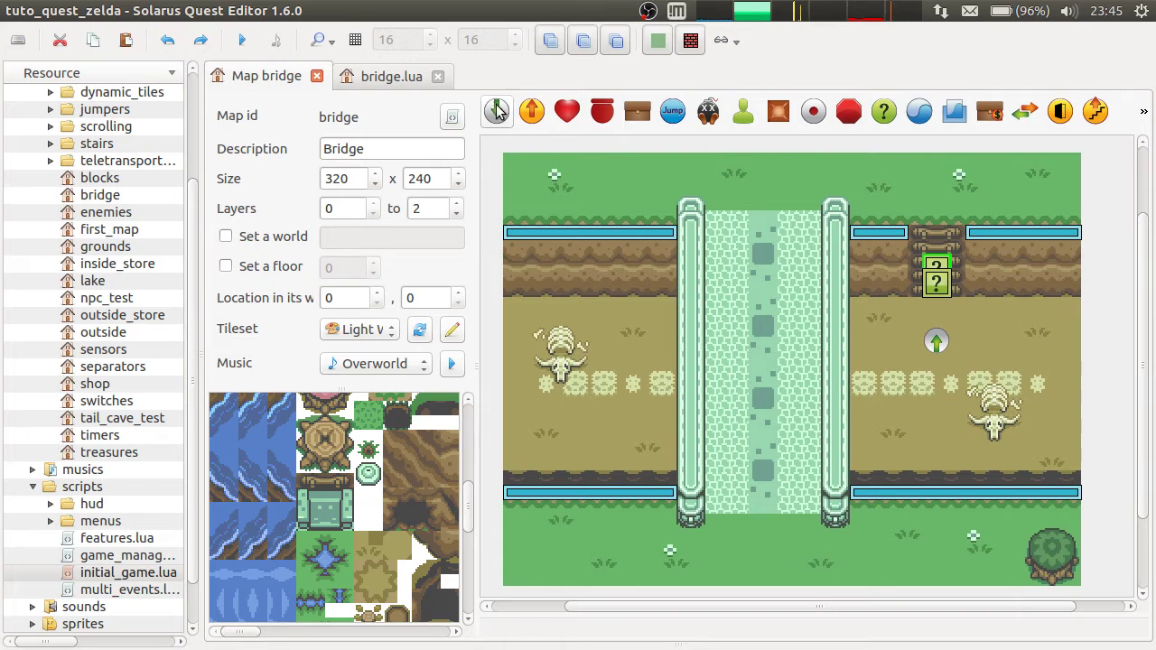
Place a trial teletransporter on the stone path below the destination, try its Immediate transition, and discard it.
{"action": "left_click", "coordinate": [532, 110]}
{"action": "left_click", "coordinate": [908, 384]}
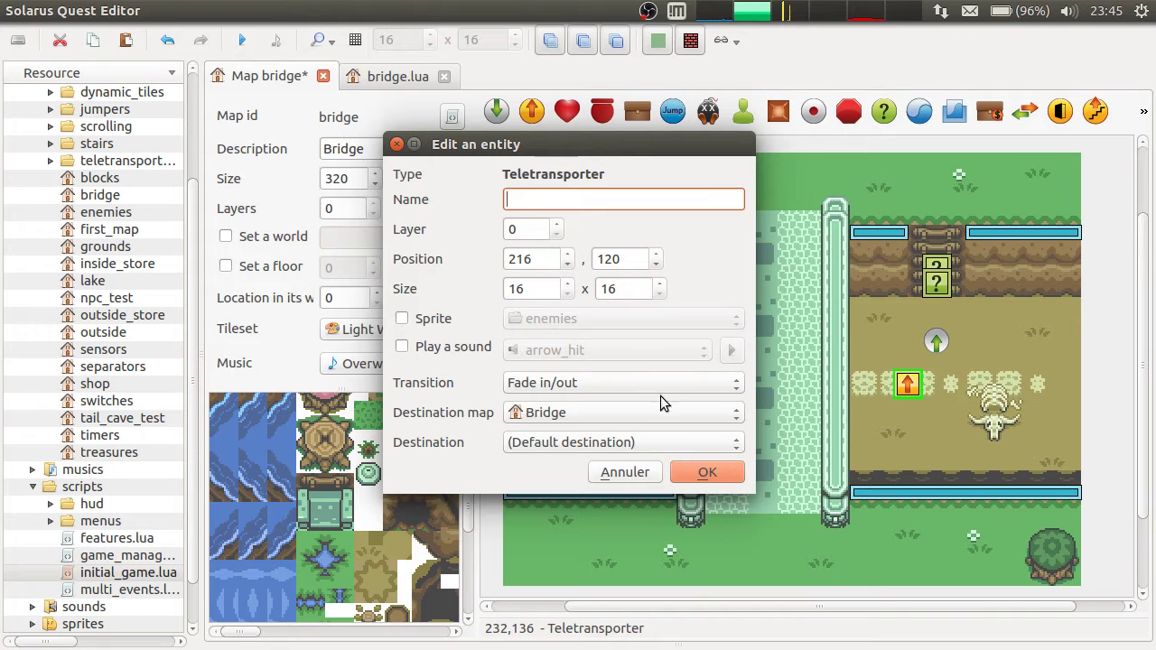
{"action": "left_click", "coordinate": [542, 383]}
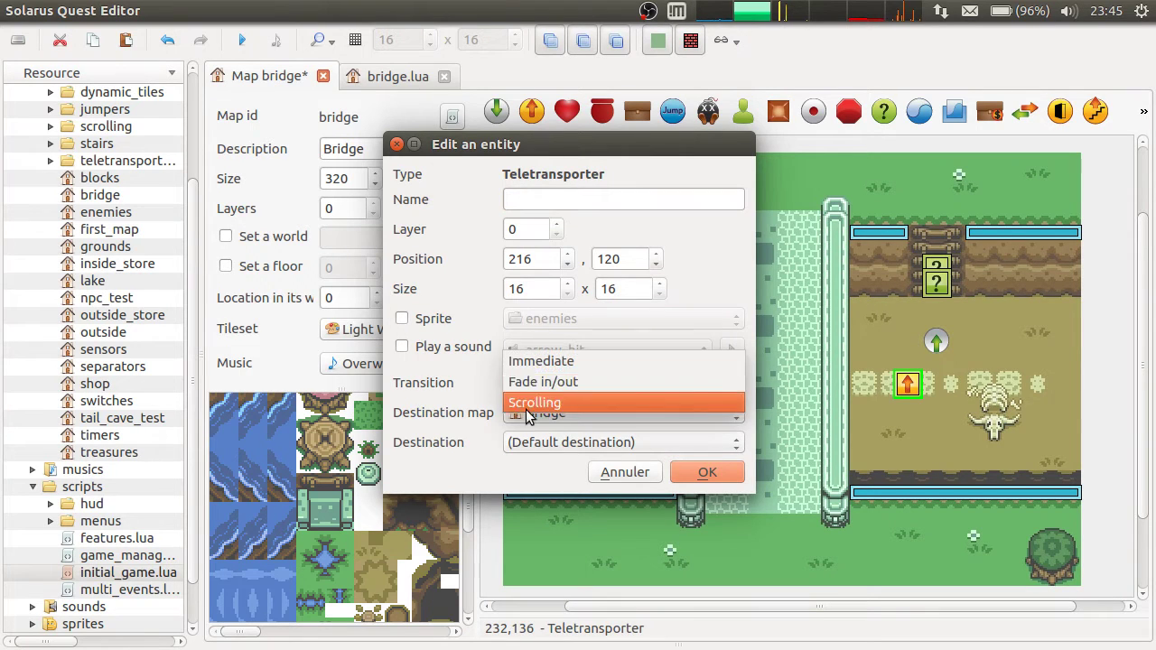
{"action": "left_click", "coordinate": [551, 359]}
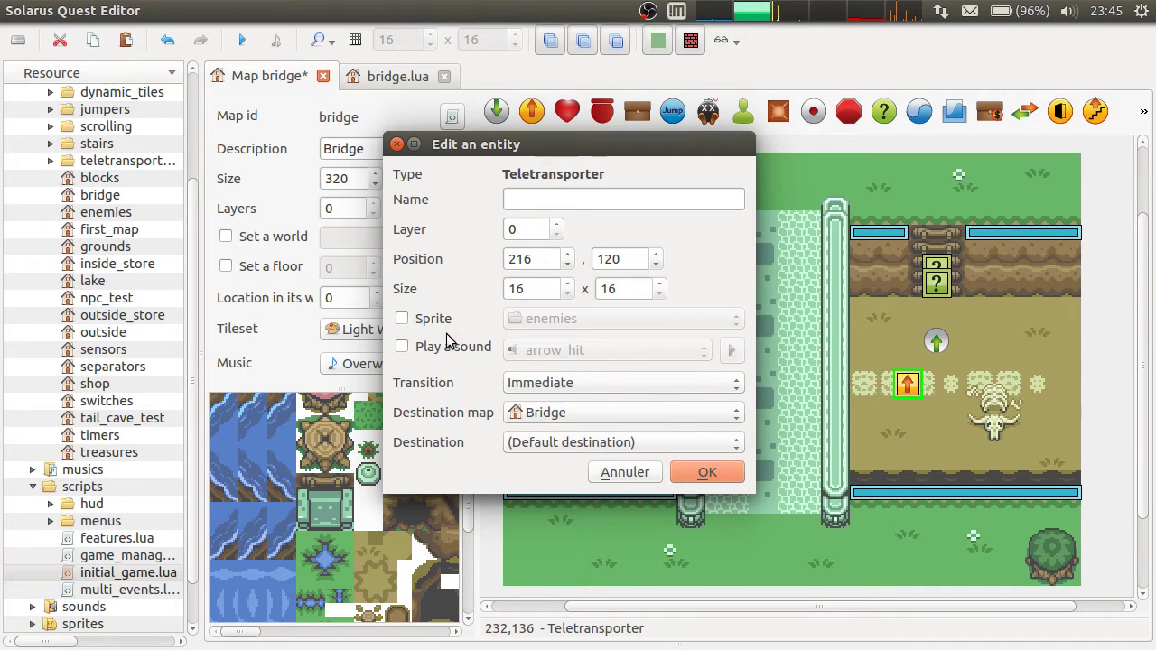
{"action": "left_click", "coordinate": [631, 472]}
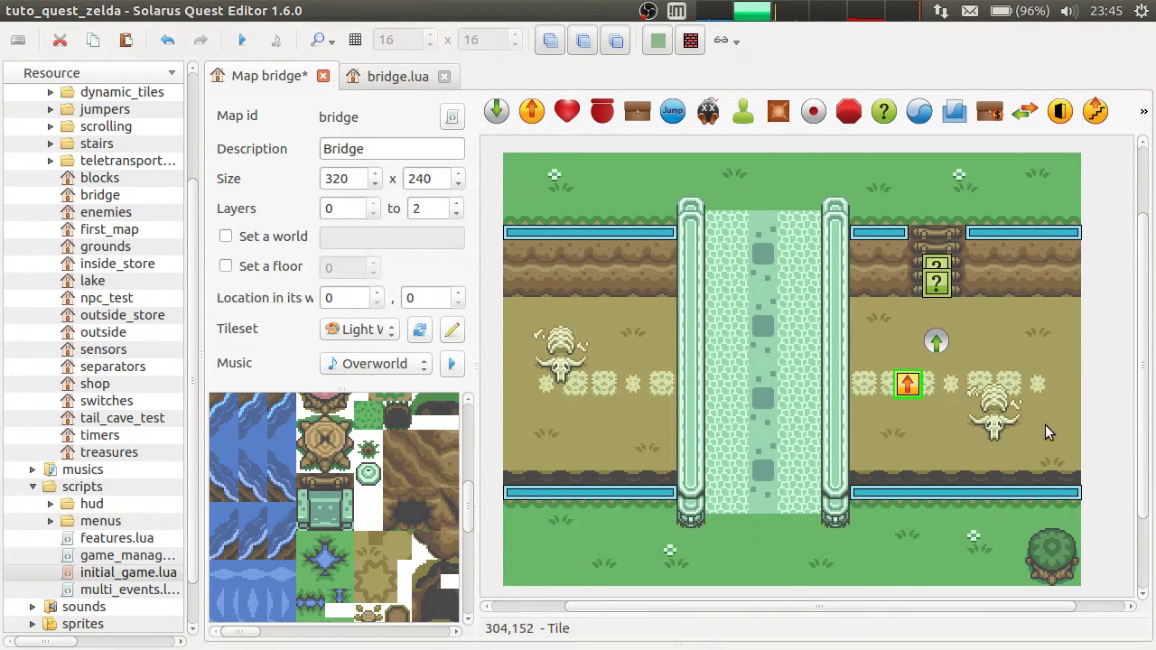
{"action": "key", "text": "ctrl+s"}
In layer_up_sensor:on_activated(), add local x, y, layer = hero:get_position() and hero:set_position(x, y, layer + 1), and save the script.
{"action": "left_click", "coordinate": [388, 77]}
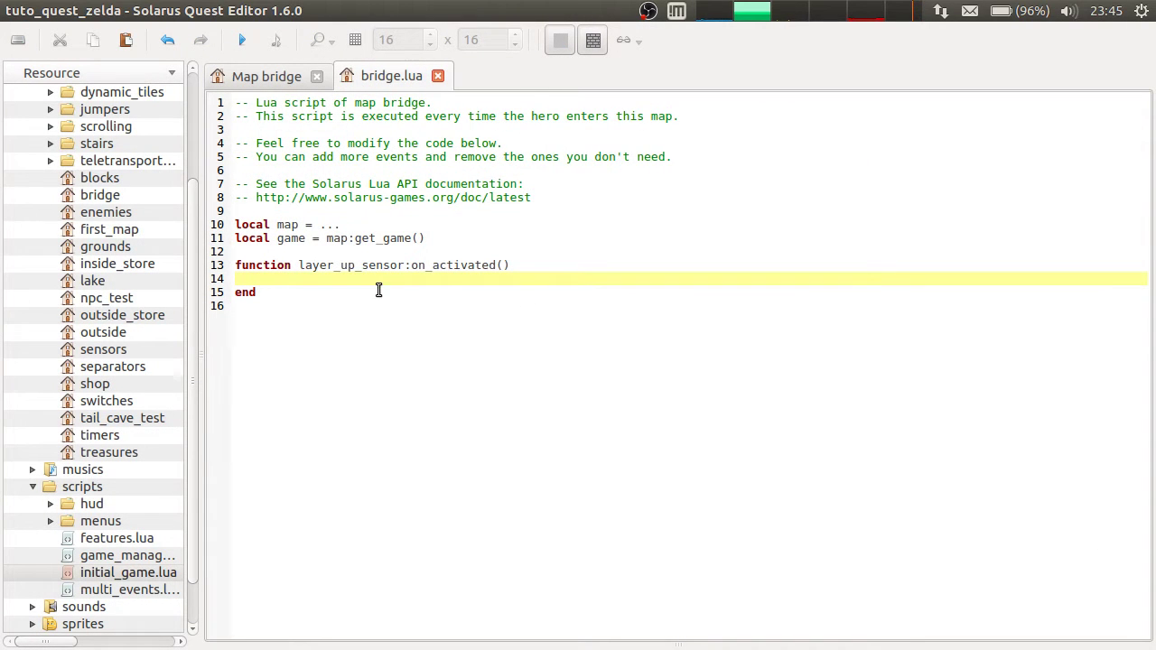
{"action": "key", "text": "Return"}
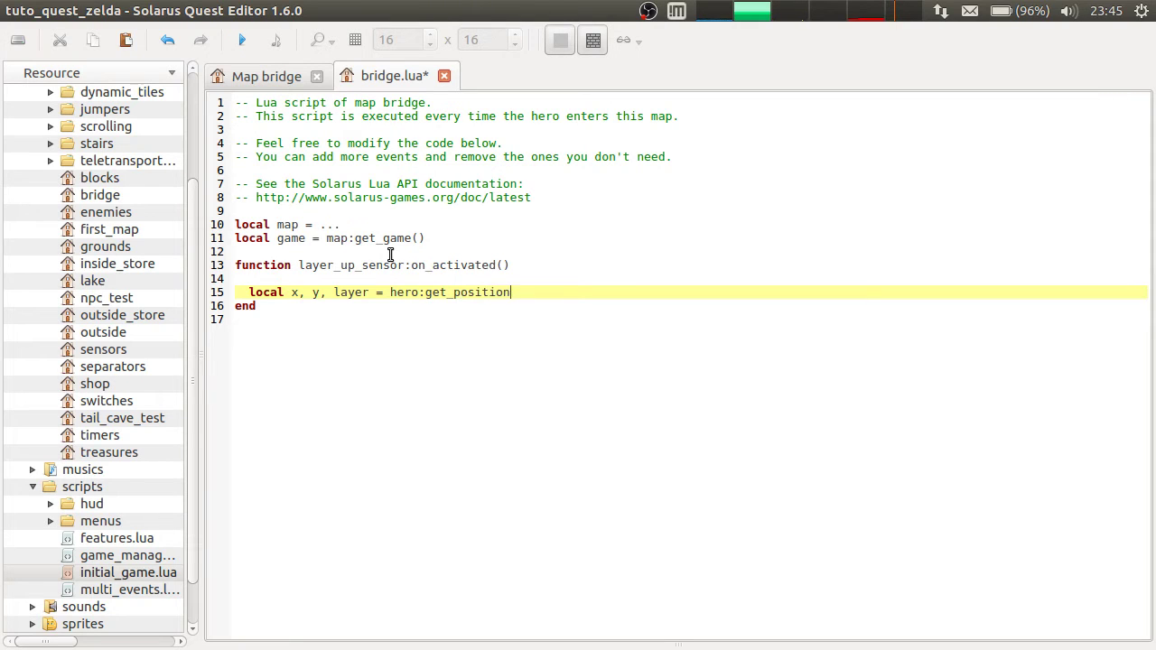
{"action": "type", "text": "()"}
{"action": "key", "text": "Return"}
{"action": "type", "text": "hero:set_position(x, y, layer + 1"}
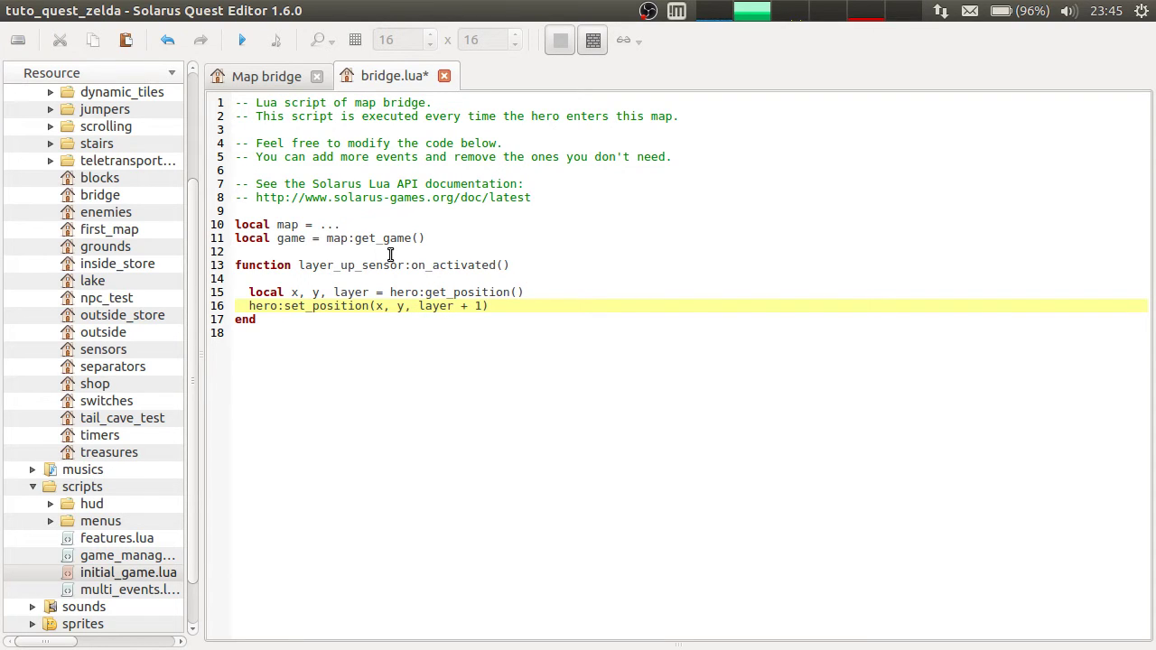
{"action": "key", "text": "ctrl+s"}
{"action": "mouse_move", "coordinate": [383, 7]}
{"action": "left_click_drag", "start_coordinate": [454, 292], "coordinate": [504, 292]}
{"action": "left_click_drag", "start_coordinate": [314, 305], "coordinate": [370, 305]}
{"action": "left_click", "coordinate": [545, 334]}
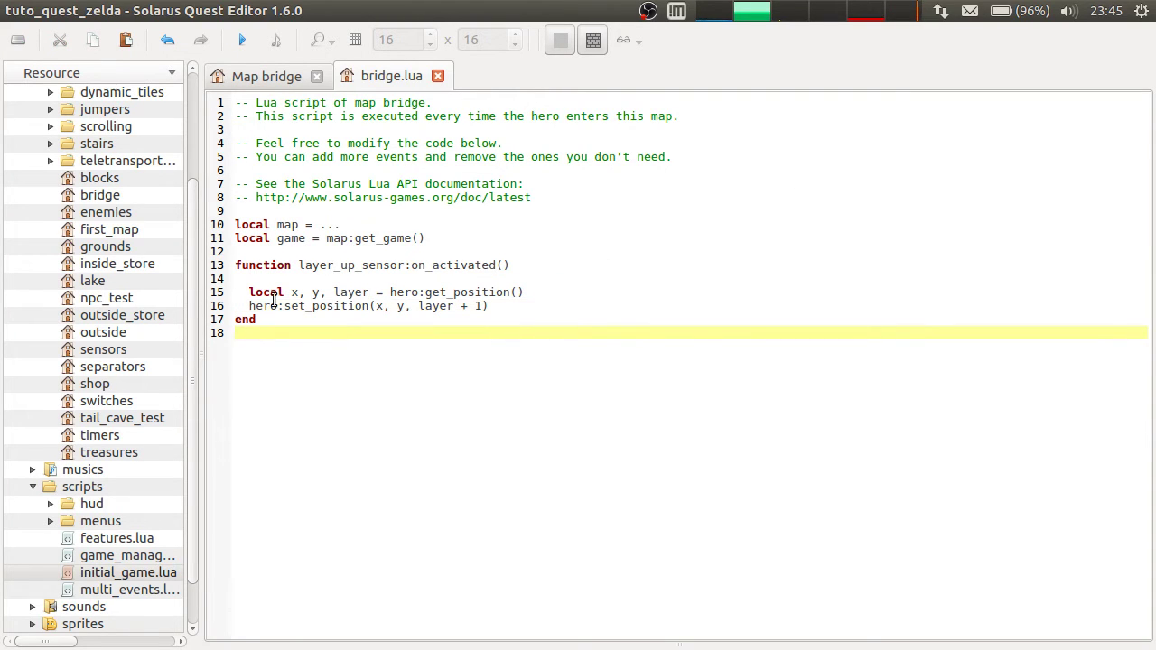
{"action": "left_click_drag", "start_coordinate": [291, 292], "coordinate": [326, 292]}
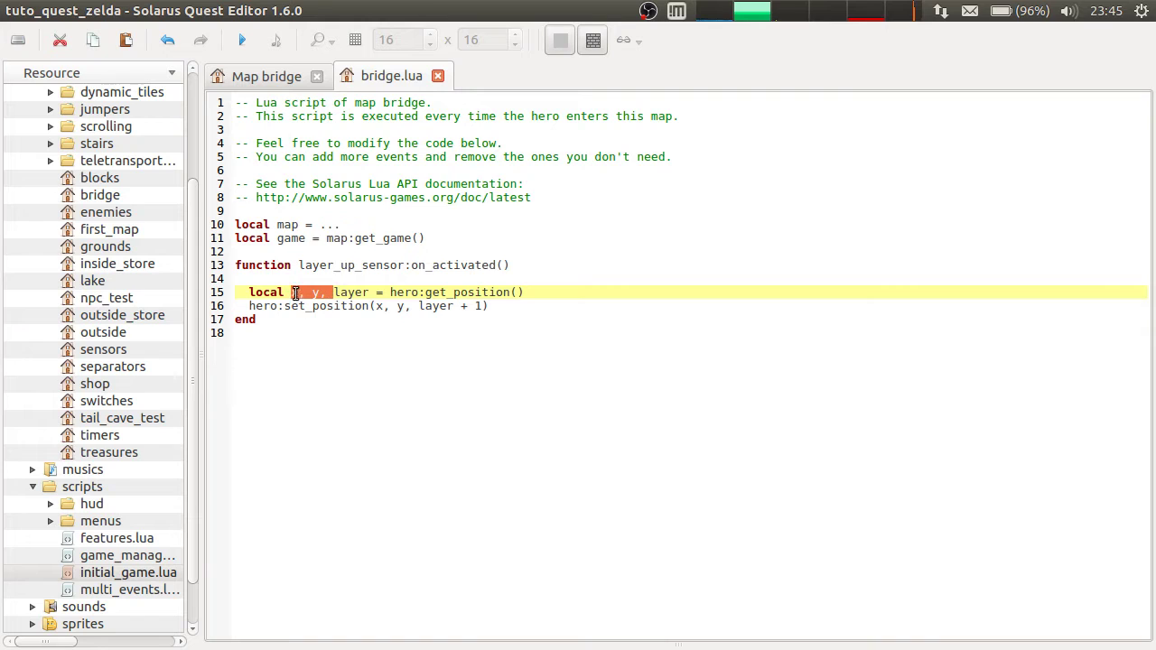
{"action": "left_click", "coordinate": [290, 294]}
{"action": "left_click", "coordinate": [409, 387]}
Duplicate the layer_up_sensor:on_activated() function below the original and rename the copy's sensor to layer_down_sensor.
{"action": "left_click_drag", "start_coordinate": [334, 252], "coordinate": [364, 404]}
{"action": "key", "text": "ctrl+c"}
{"action": "left_click", "coordinate": [383, 424]}
{"action": "key", "text": "ctrl+v"}
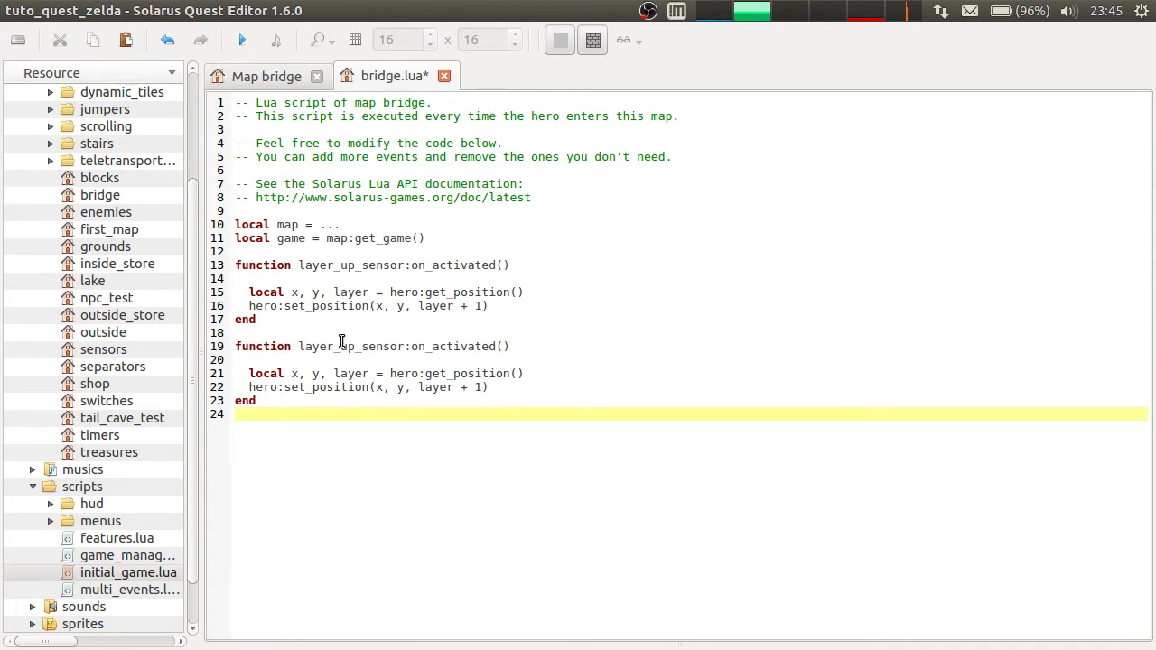
{"action": "left_click_drag", "start_coordinate": [340, 347], "coordinate": [354, 348]}
{"action": "type", "text": "down"}
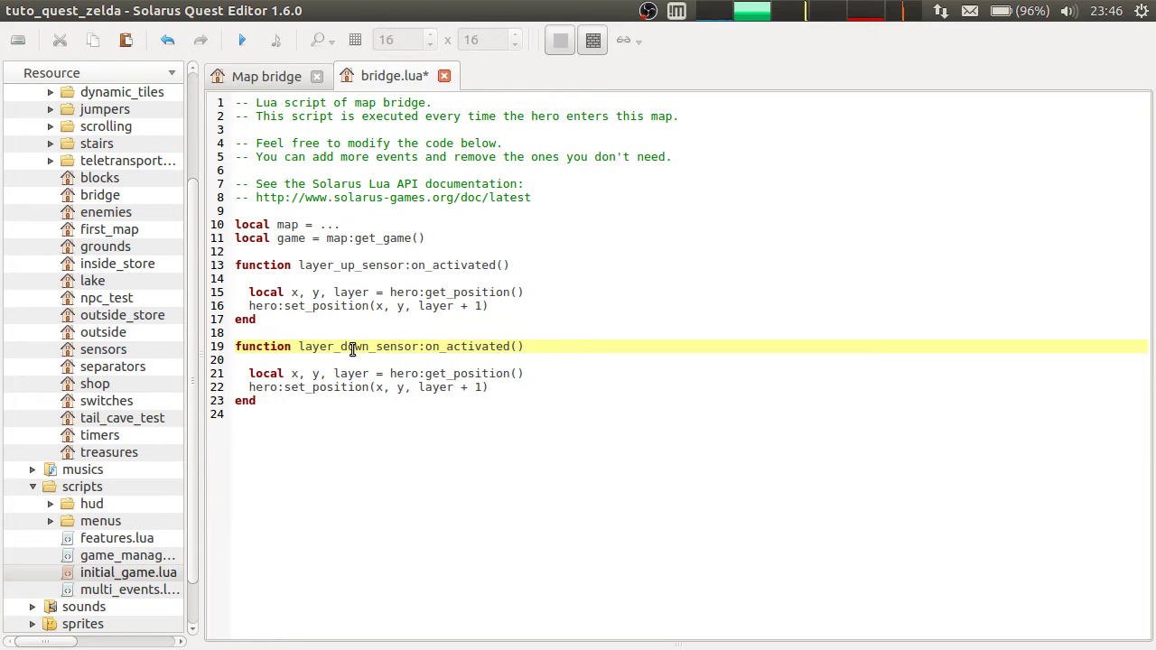
Change the set_position call in the layer_down_sensor function to use layer - 1, and save the script.
{"action": "key", "text": "Down"}
{"action": "key", "text": "Down"}
{"action": "key", "text": "Down"}
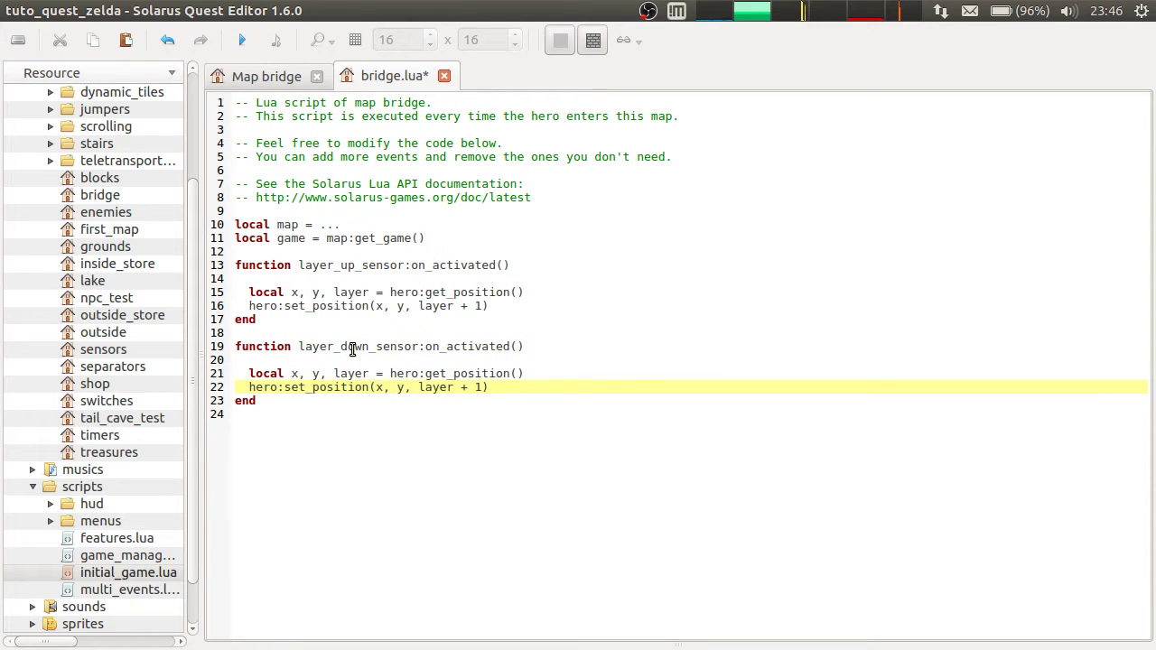
{"action": "key", "text": "End"}
{"action": "key", "text": "Left"}
{"action": "key", "text": "Left"}
{"action": "key", "text": "Left"}
{"action": "key", "text": "BackSpace"}
{"action": "type", "text": "-"}
{"action": "key", "text": "ctrl+s"}
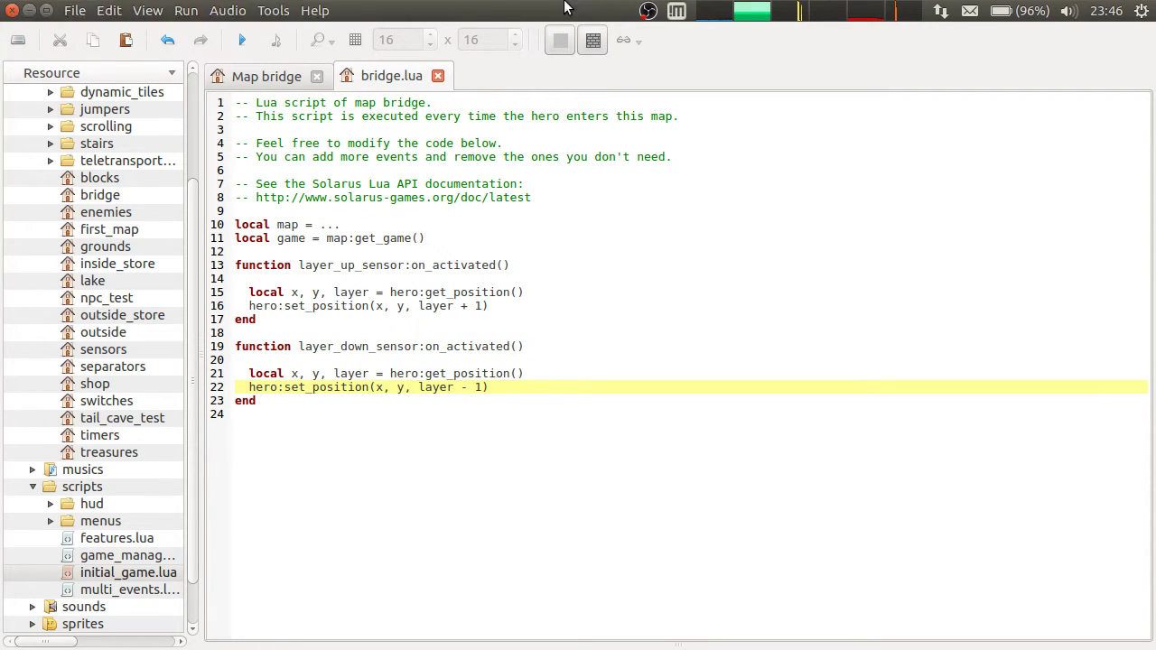
Run the quest from the bridge map and walk the hero up and down the ladder to test the layer sensors.
{"action": "scroll", "coordinate": [423, 83], "scroll_direction": "up", "scroll_amount": 1}
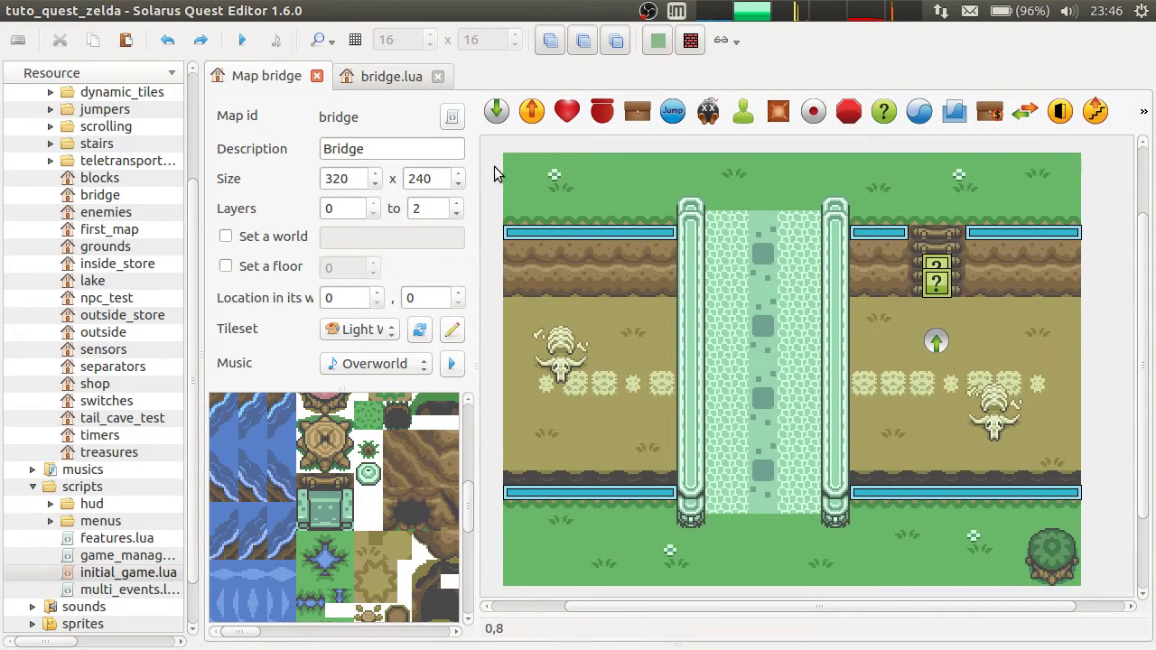
{"action": "left_click", "coordinate": [242, 40]}
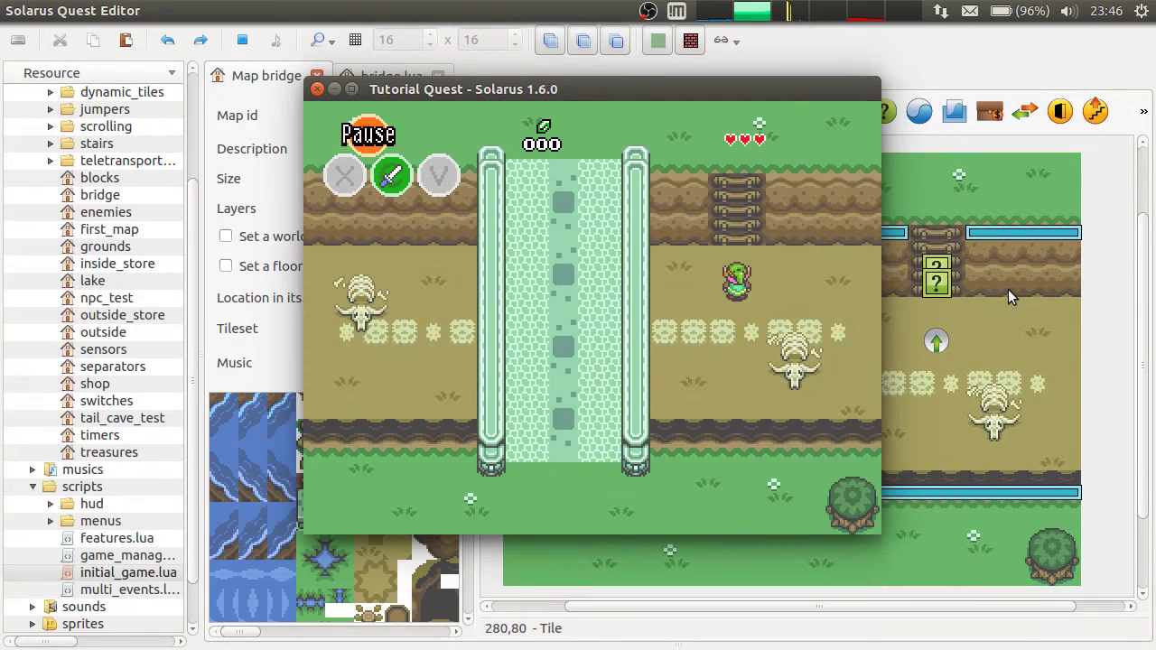
{"action": "key", "text": "Up"}
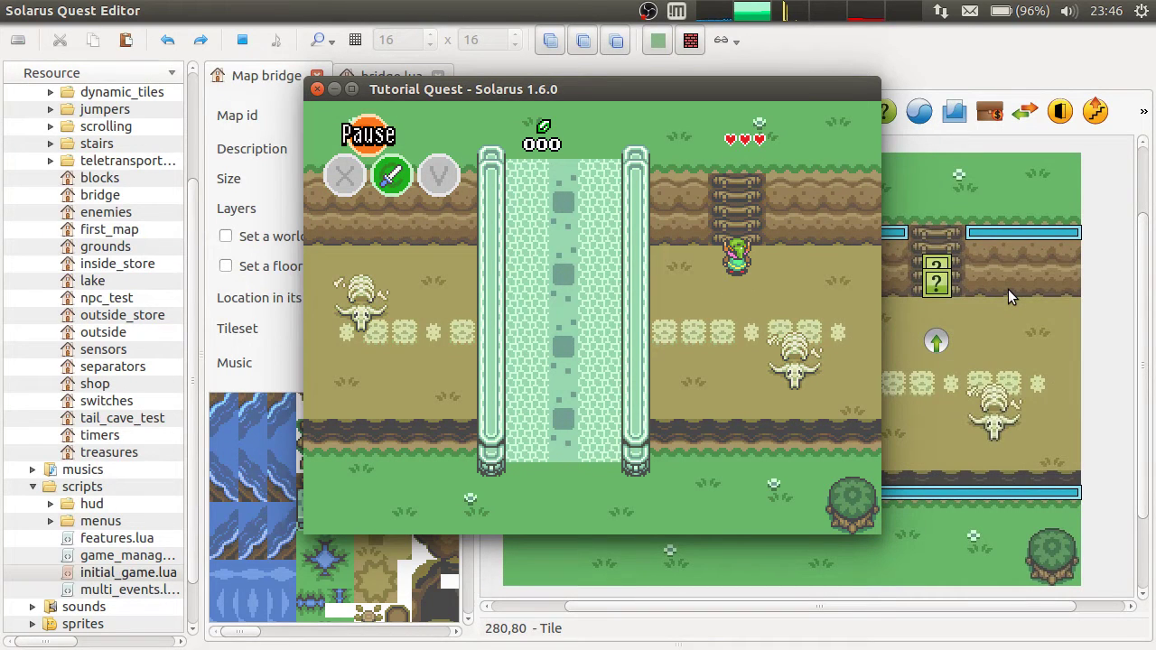
{"action": "key", "text": "Up"}
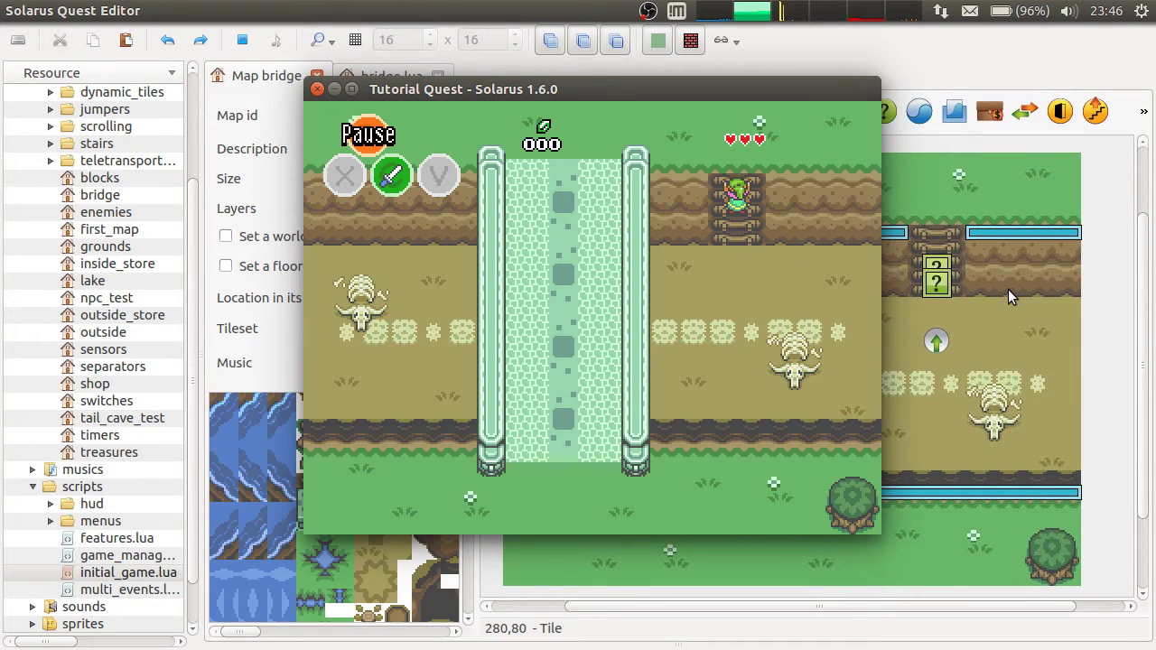
{"action": "key", "text": "Down"}
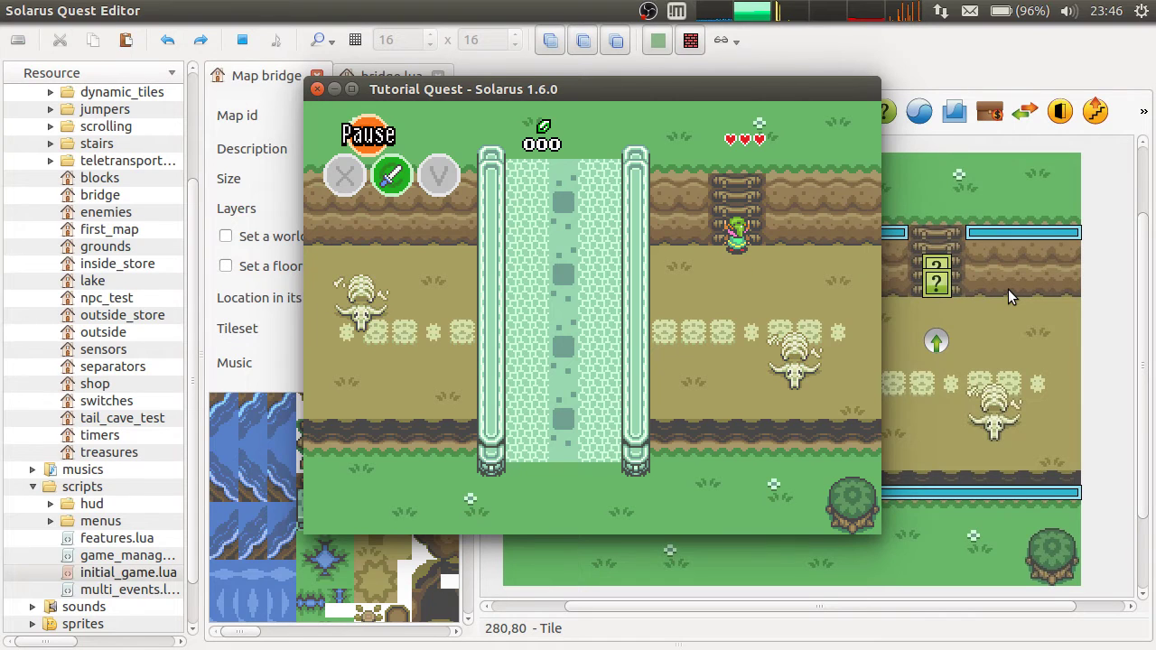
{"action": "key", "text": "Up"}
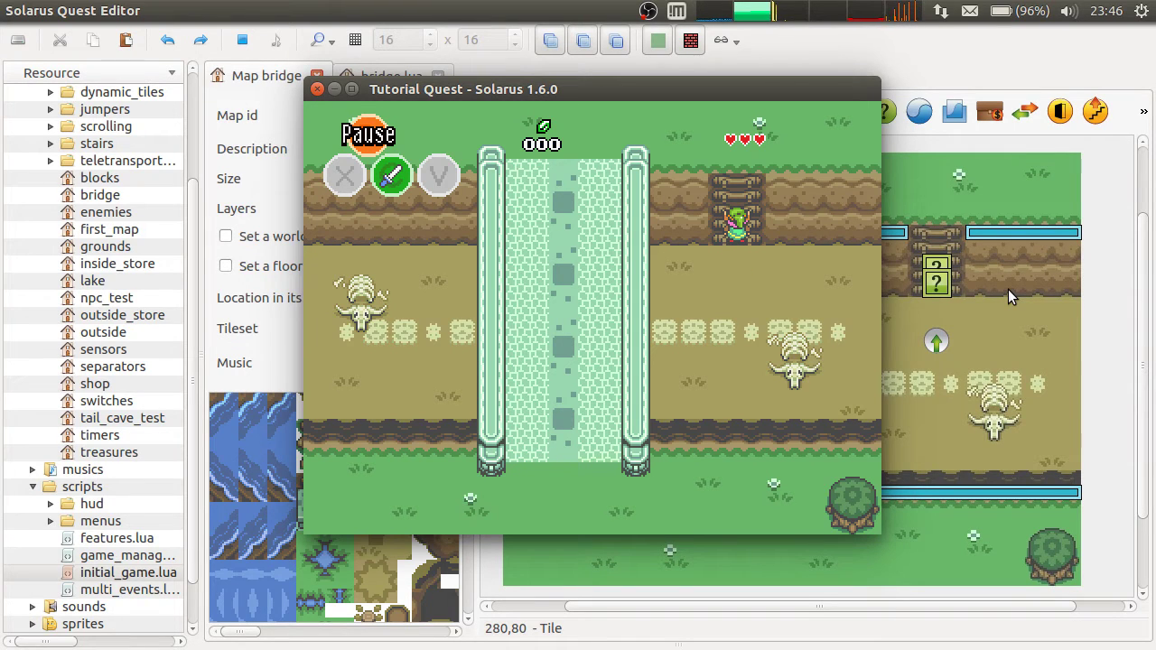
{"action": "key", "text": "Up"}
Examine what lies on layers 0 and 1 around the ladder by toggling each layer's visibility, and stop the test run.
{"action": "left_click", "coordinate": [941, 258]}
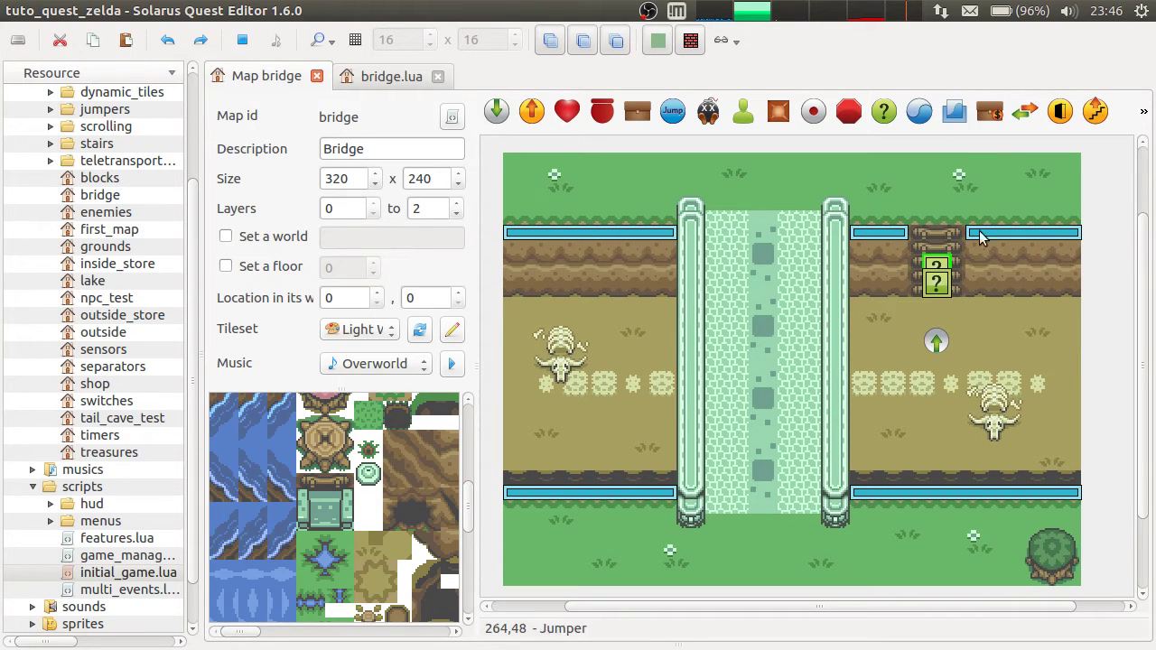
{"action": "left_click", "coordinate": [1114, 260]}
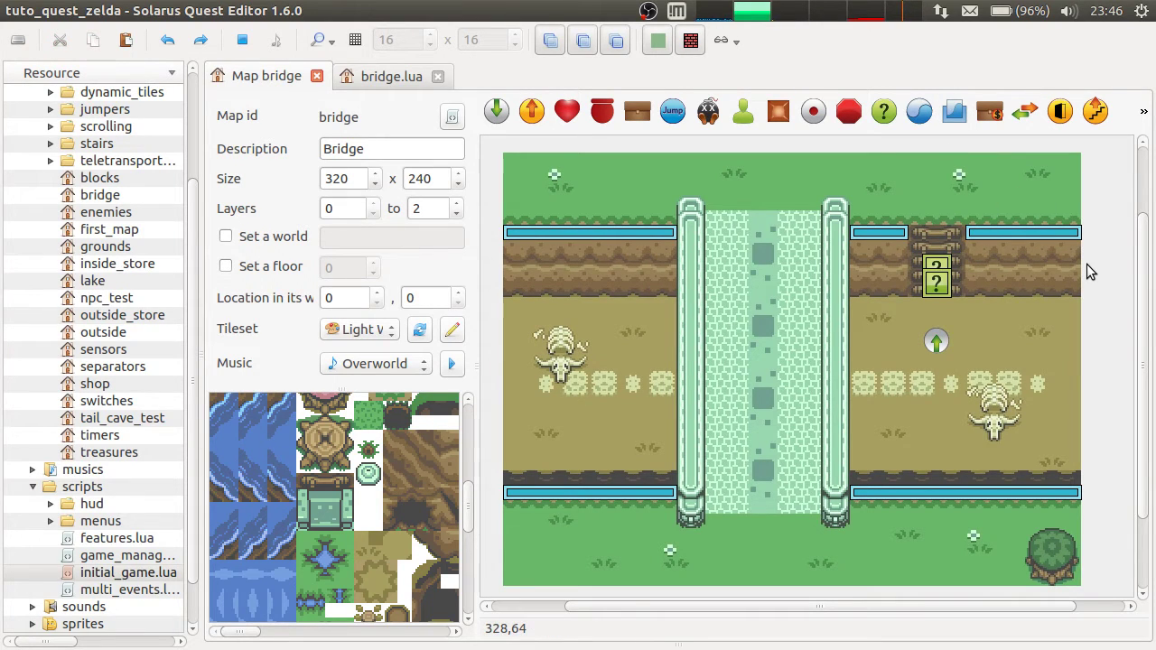
{"action": "key", "text": "1"}
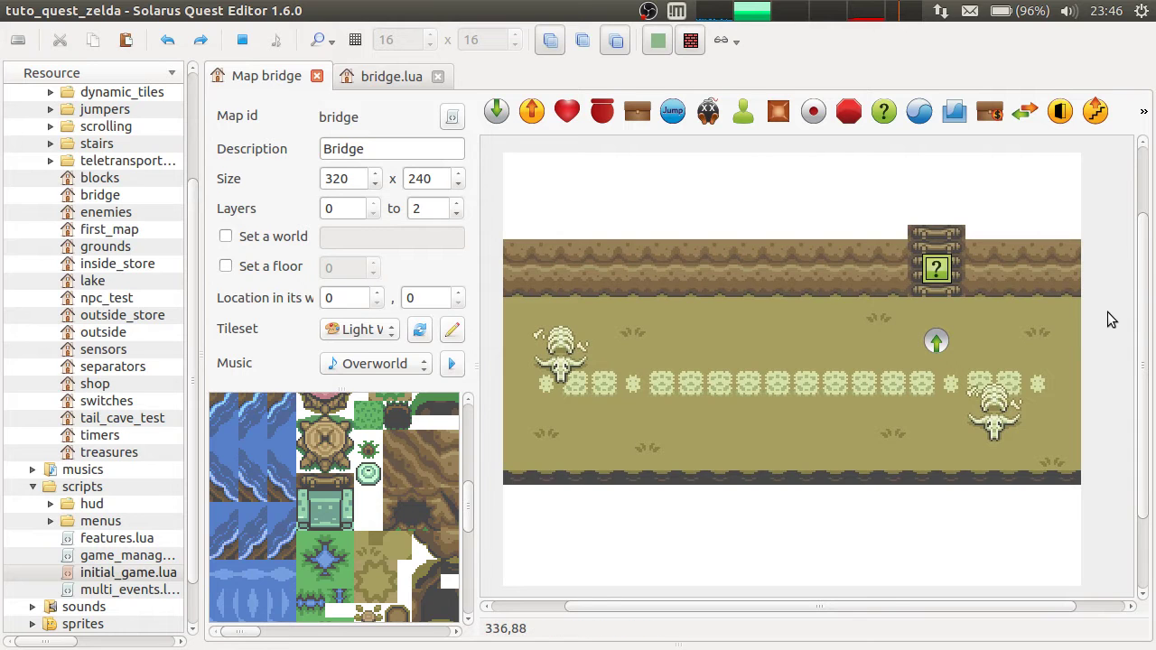
{"action": "key", "text": "1"}
{"action": "key", "text": "F5"}
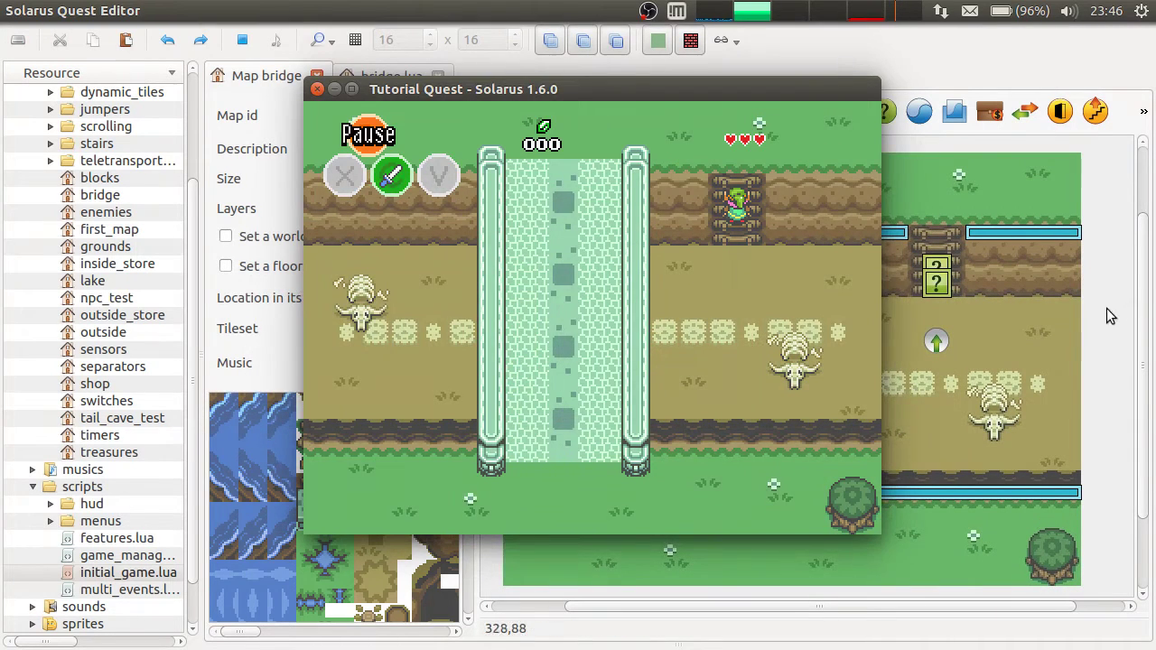
{"action": "left_click", "coordinate": [1114, 309]}
{"action": "key", "text": "0"}
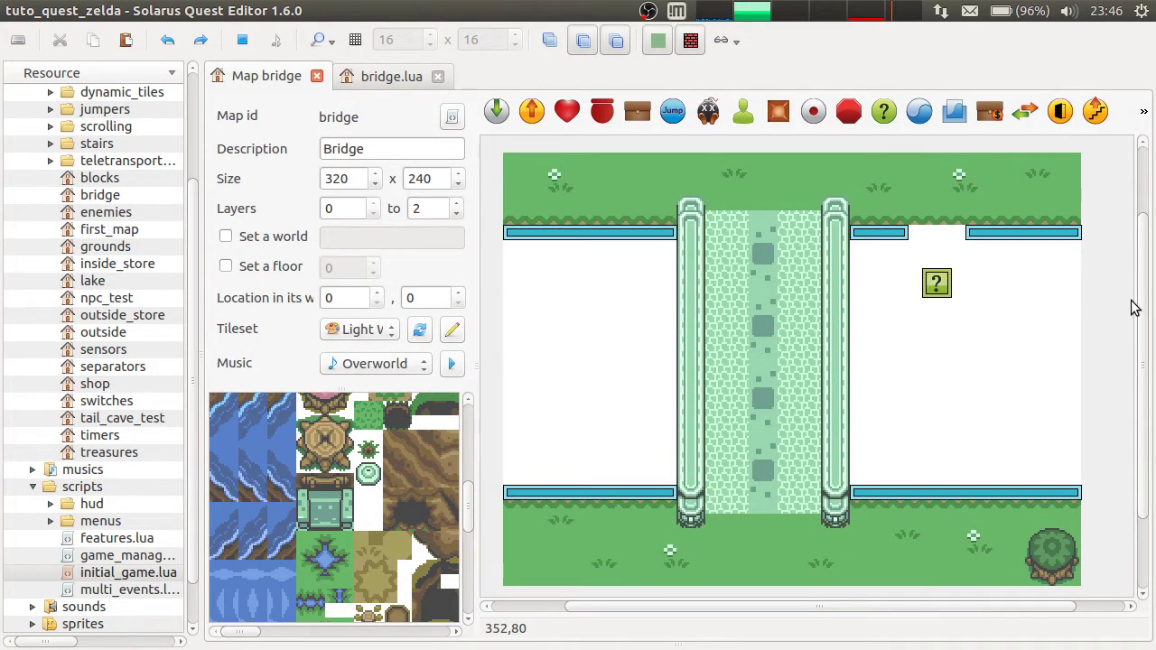
{"action": "left_click_drag", "start_coordinate": [873, 359], "coordinate": [980, 247]}
{"action": "left_click", "coordinate": [929, 261]}
{"action": "key", "text": "1"}
{"action": "key", "text": "1"}
{"action": "key", "text": "0"}
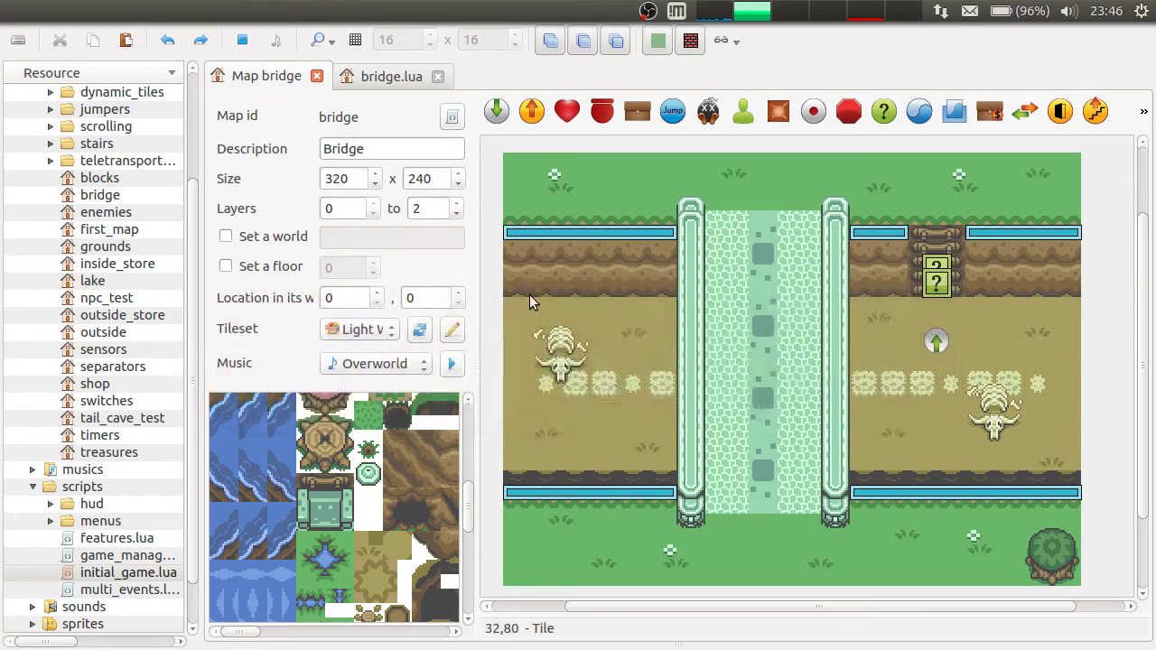
{"action": "left_click", "coordinate": [242, 39]}
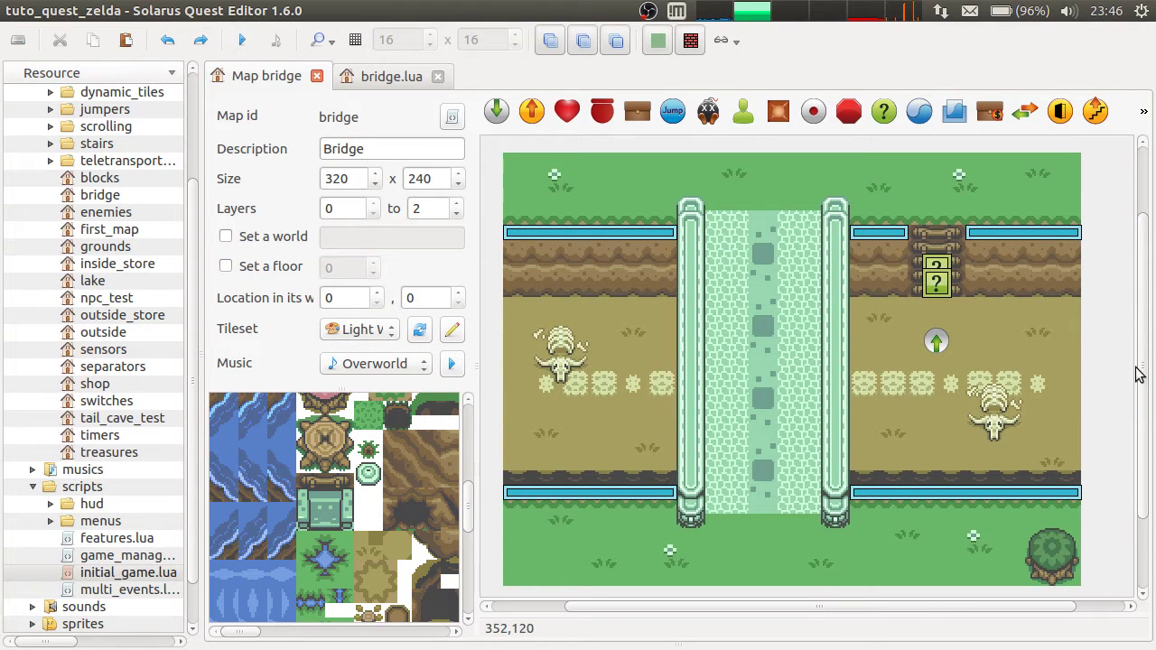
Try moving the ladder's tiles from layer 0 to layer 1, and save the map.
{"action": "left_click", "coordinate": [923, 242]}
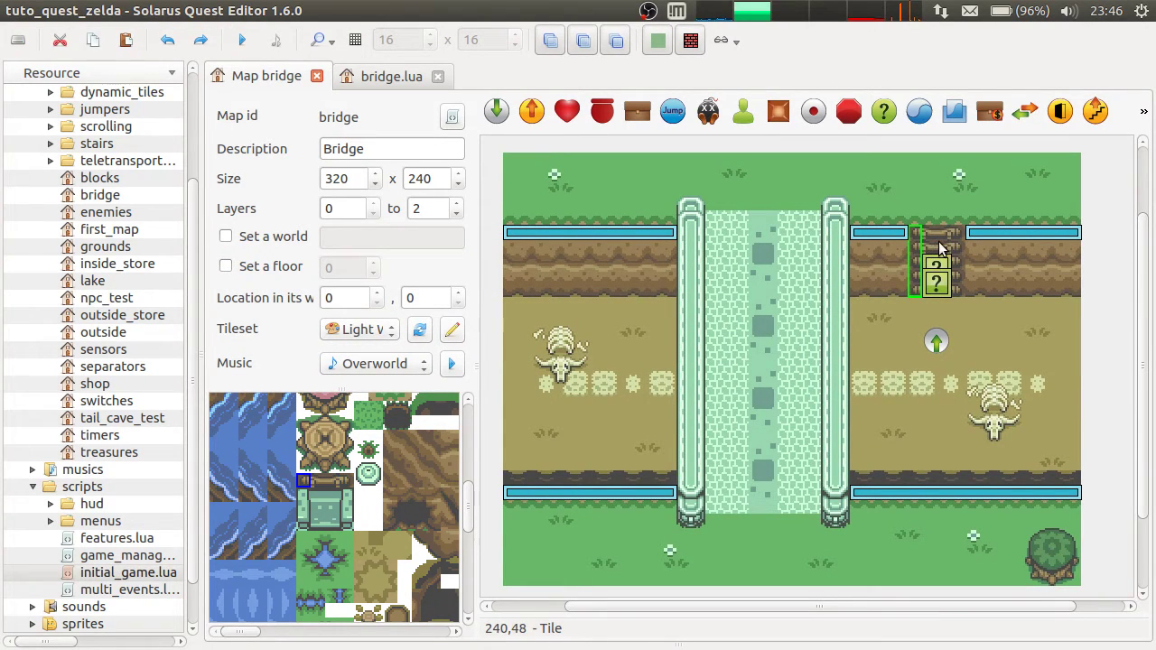
{"action": "right_click", "coordinate": [944, 237]}
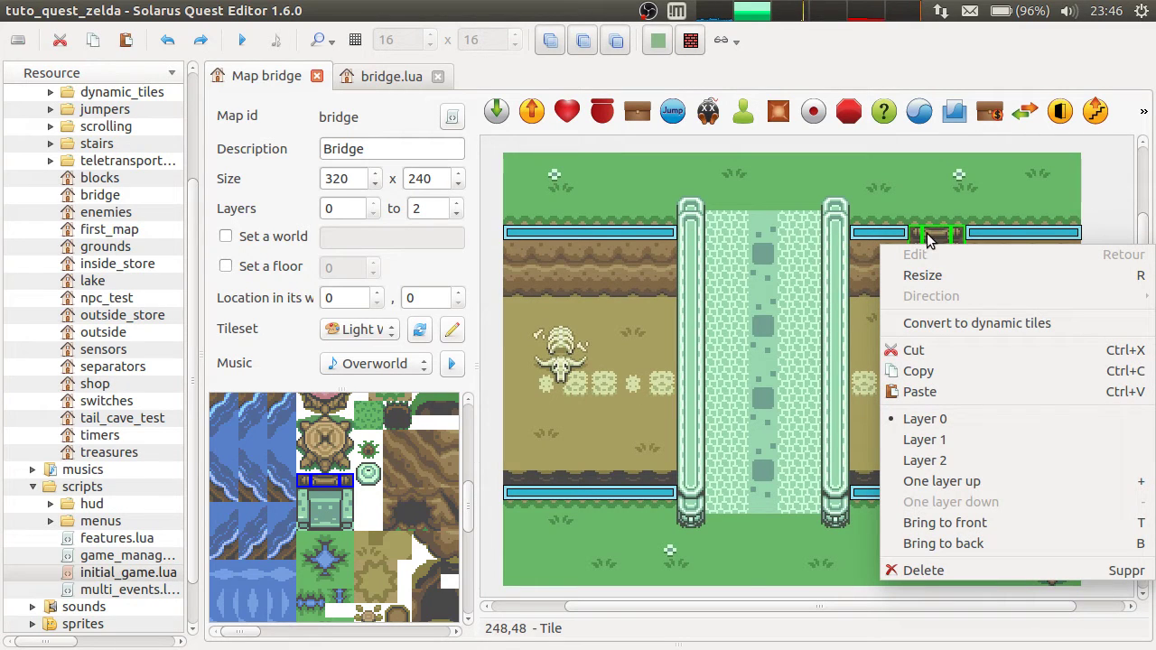
{"action": "left_click", "coordinate": [997, 439]}
{"action": "key", "text": "ctrl+s"}
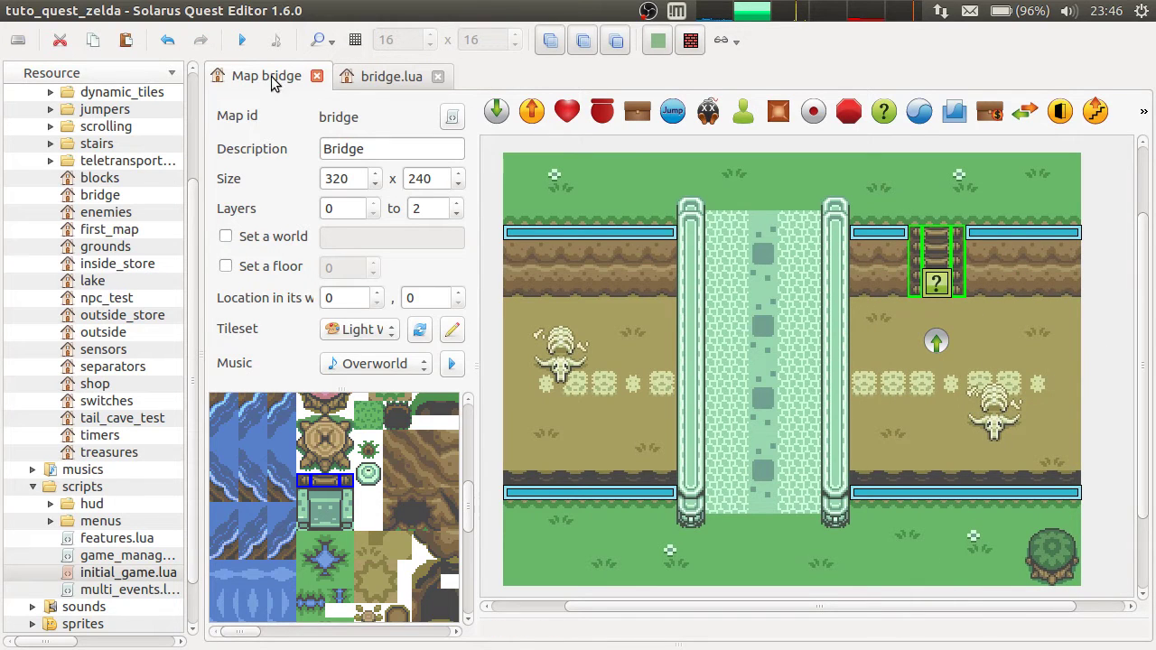
Run the quest, test the hero's movement up and sideways around the foot of the ladder, and close the game.
{"action": "left_click", "coordinate": [242, 40]}
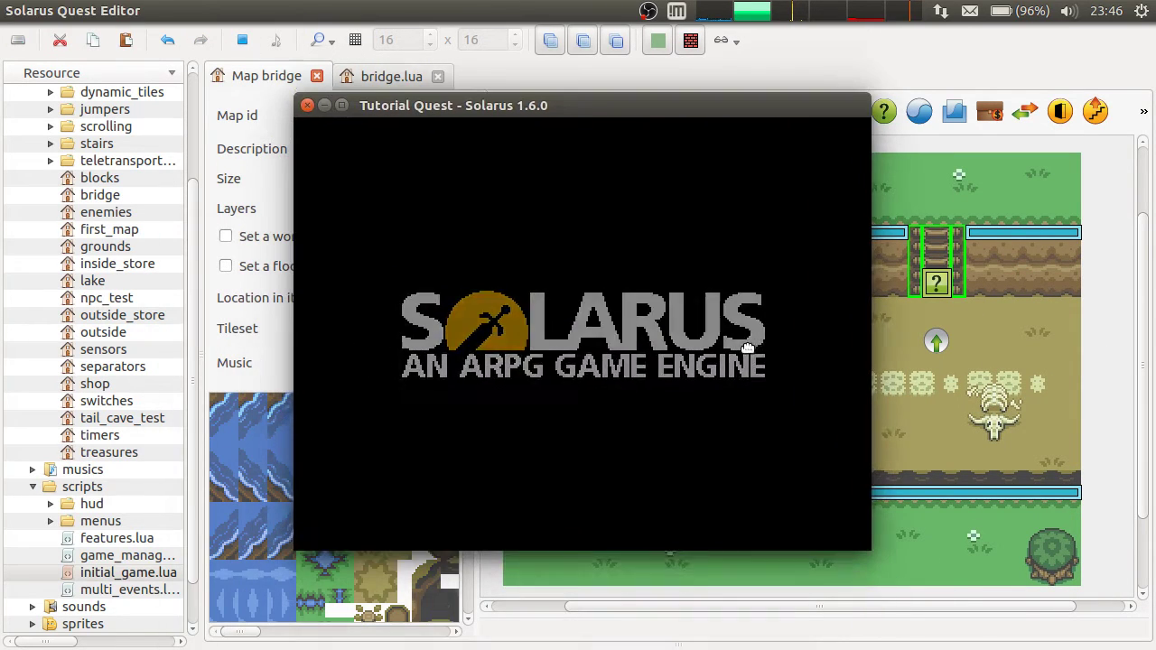
{"action": "key", "text": "Up"}
{"action": "key", "text": "Left"}
{"action": "key", "text": "Right"}
{"action": "key", "text": "Right"}
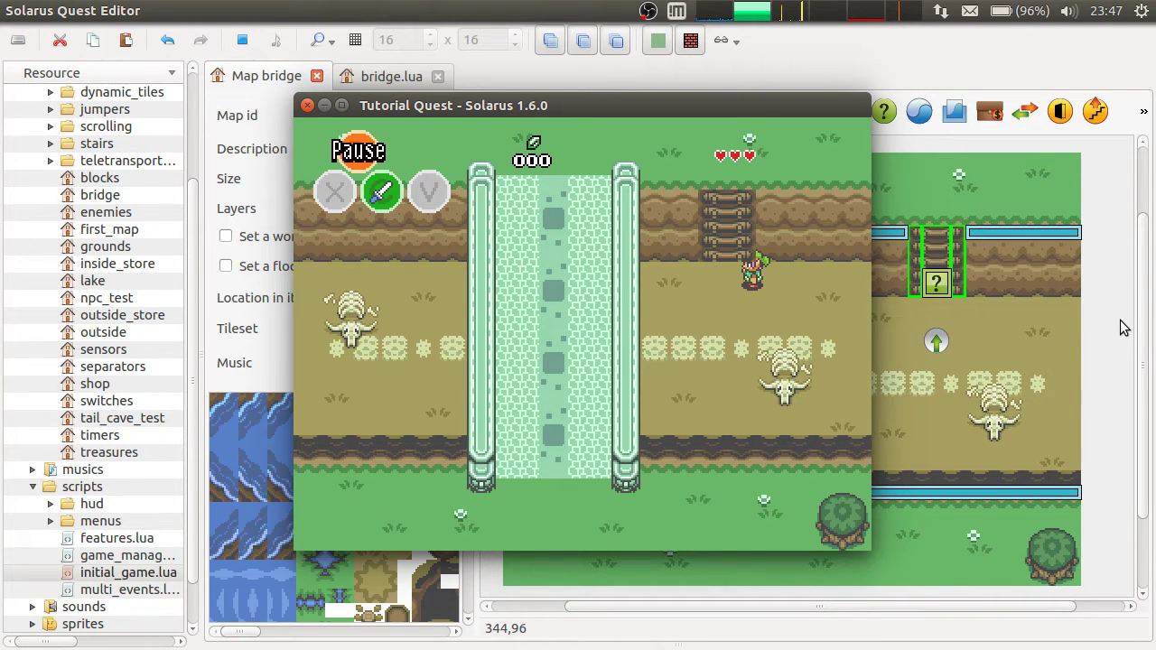
{"action": "key", "text": "Right"}
{"action": "key", "text": "Left"}
{"action": "key", "text": "Right"}
{"action": "key", "text": "Left"}
{"action": "key", "text": "Right"}
{"action": "key", "text": "Left"}
{"action": "left_click", "coordinate": [306, 107]}
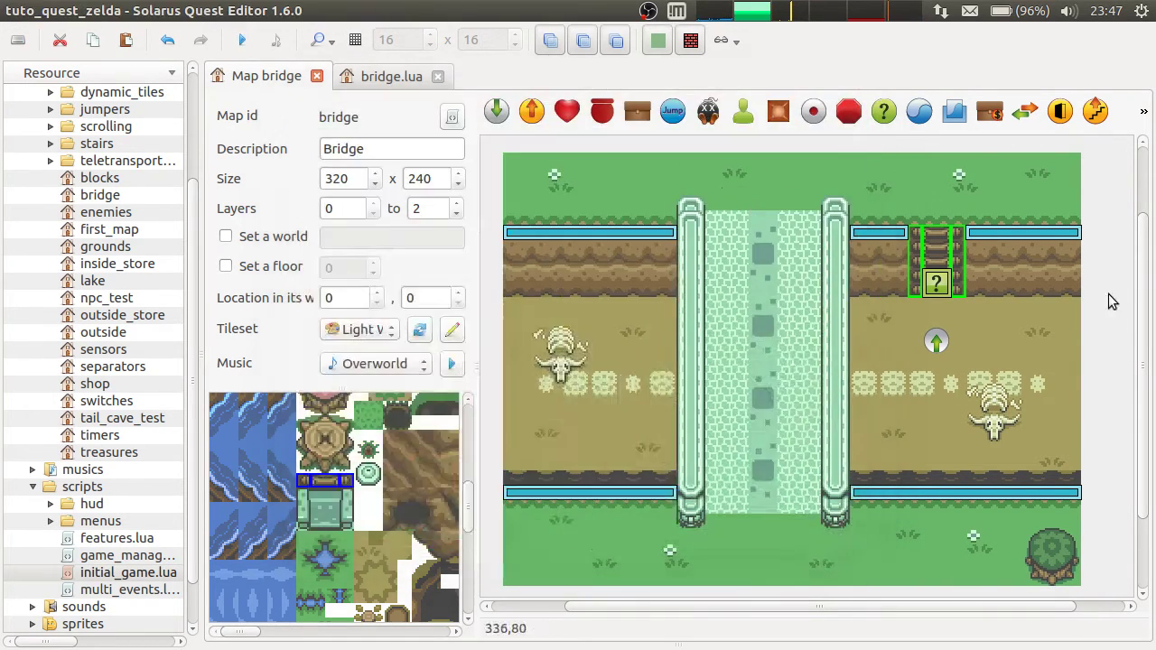
Undo the ladder tiles' move to layer 1 and save the map.
{"action": "key", "text": "ctrl+z"}
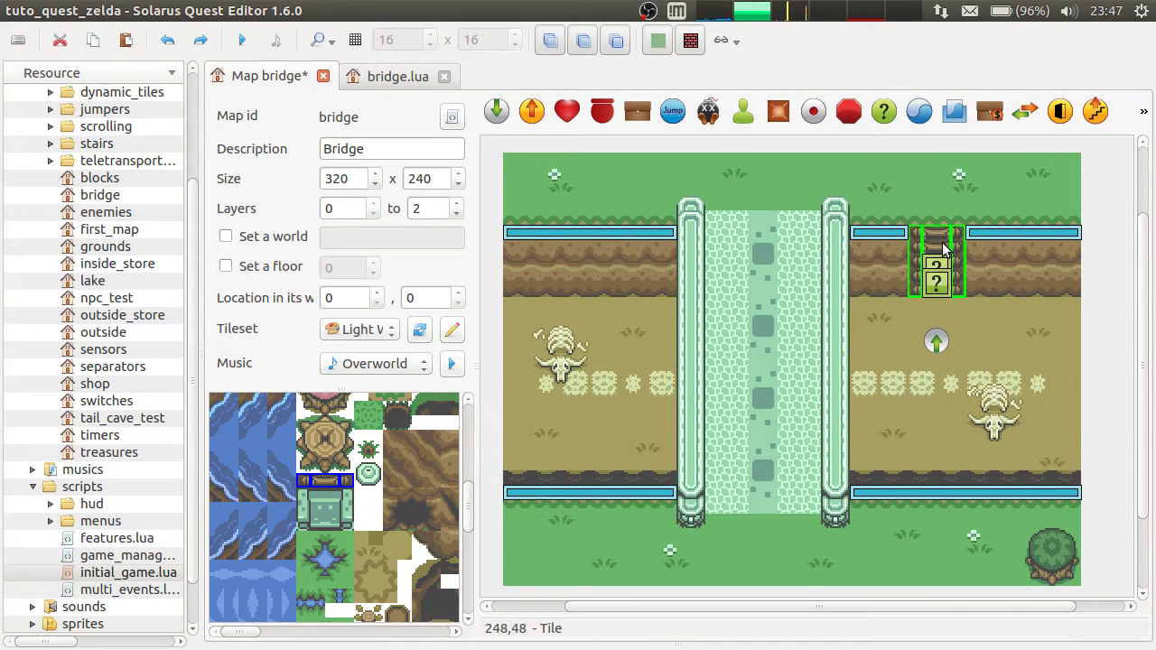
{"action": "left_click", "coordinate": [1079, 273]}
{"action": "key", "text": "ctrl+z"}
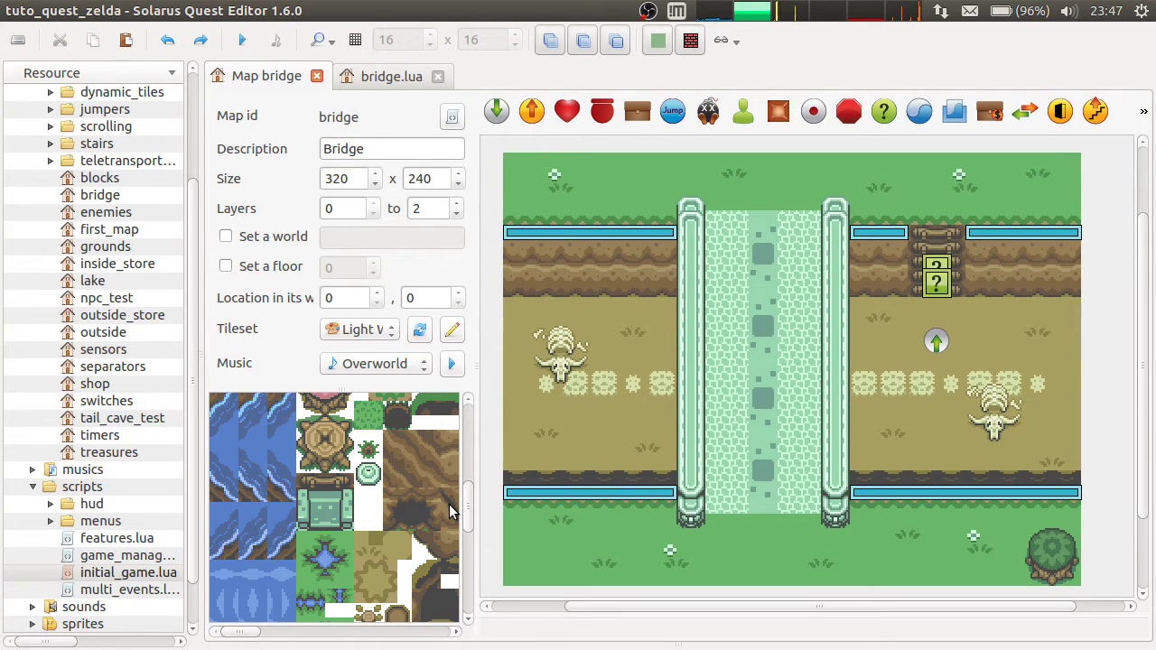
Place a trial brown ground tile over the upper end of the ladder and assign it to layer 1.
{"action": "scroll", "coordinate": [450, 505], "scroll_direction": "up", "scroll_amount": 10}
{"action": "scroll", "coordinate": [424, 460], "scroll_direction": "up", "scroll_amount": 3}
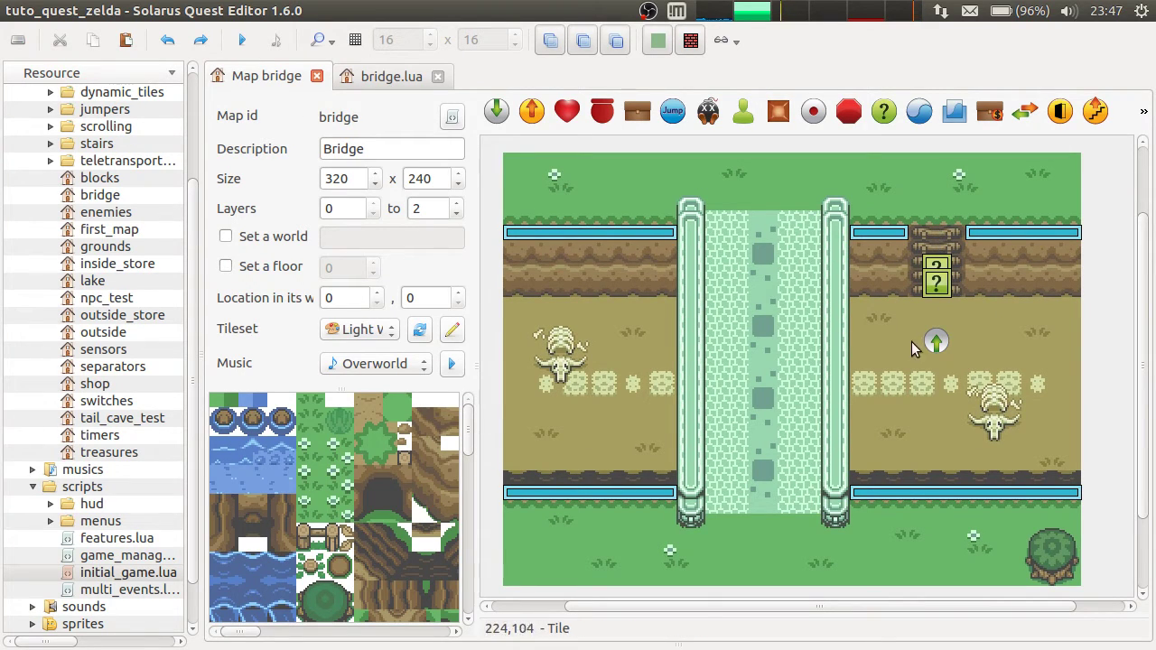
{"action": "left_click", "coordinate": [943, 260]}
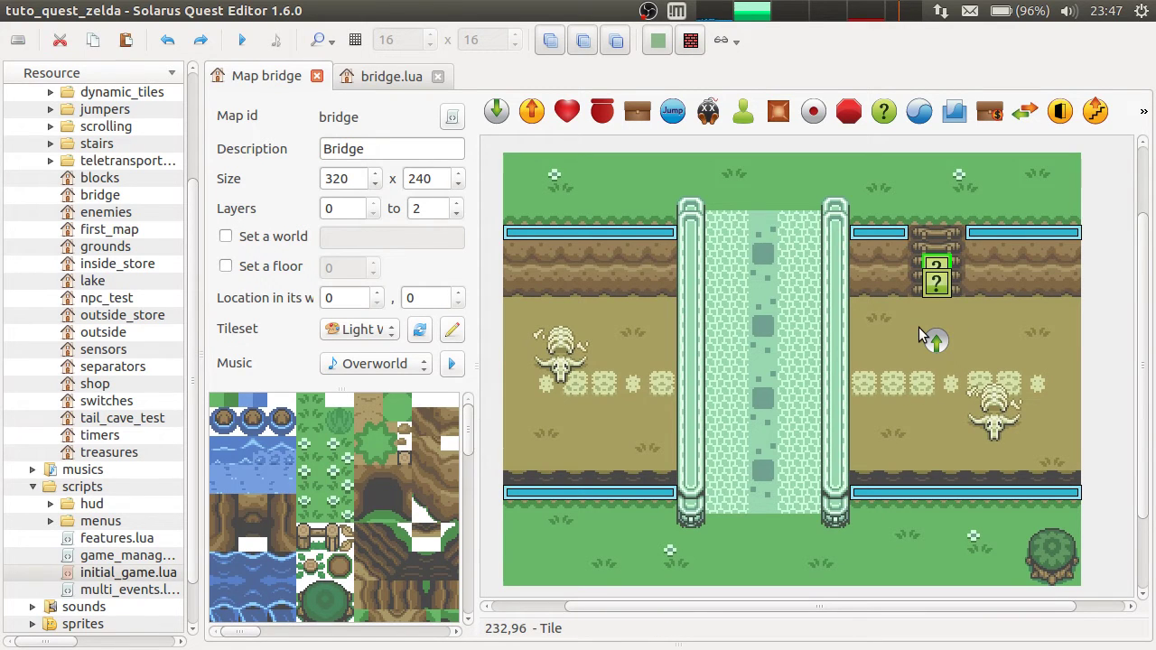
{"action": "key", "text": "1"}
{"action": "key", "text": "1"}
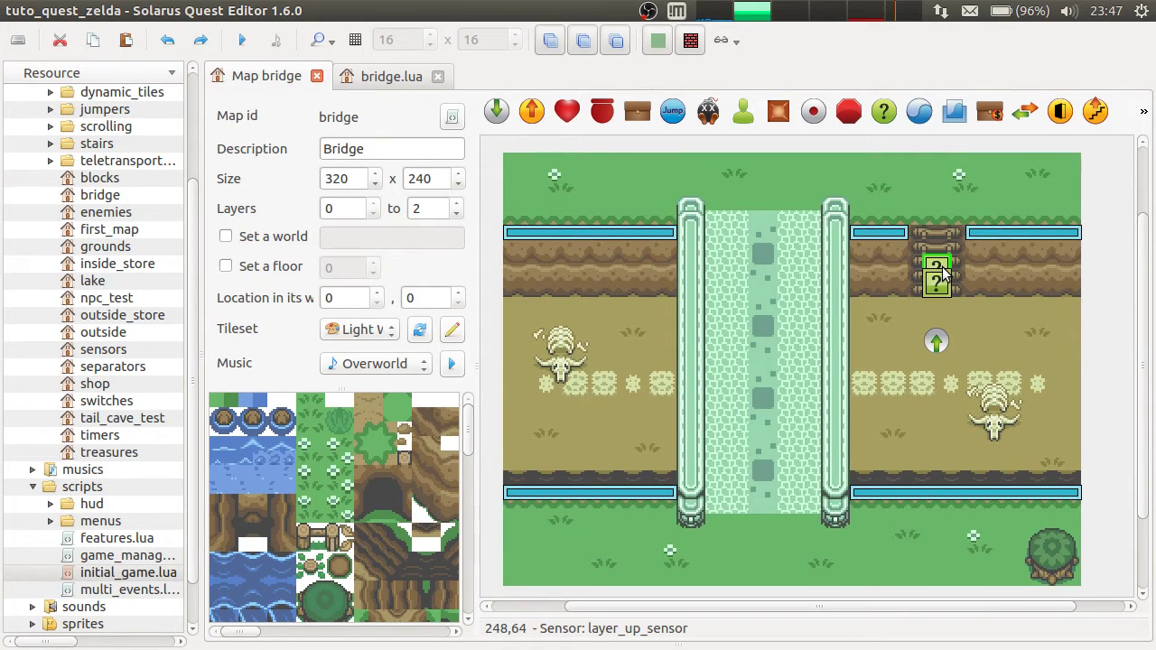
{"action": "key", "text": "1"}
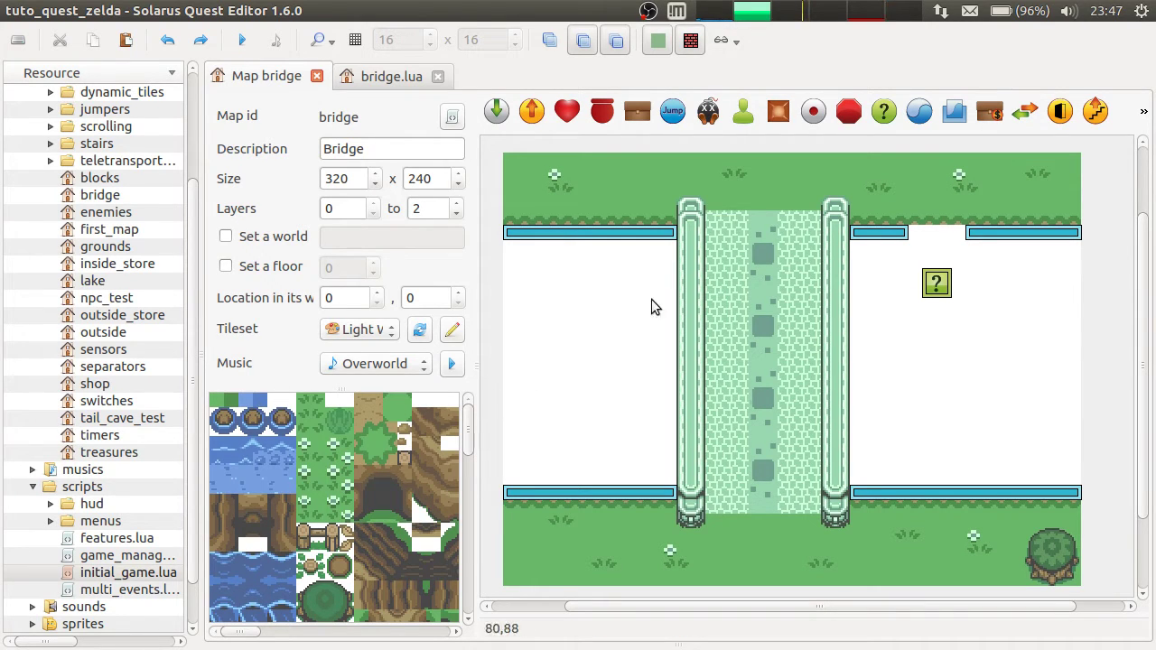
{"action": "left_click", "coordinate": [367, 407]}
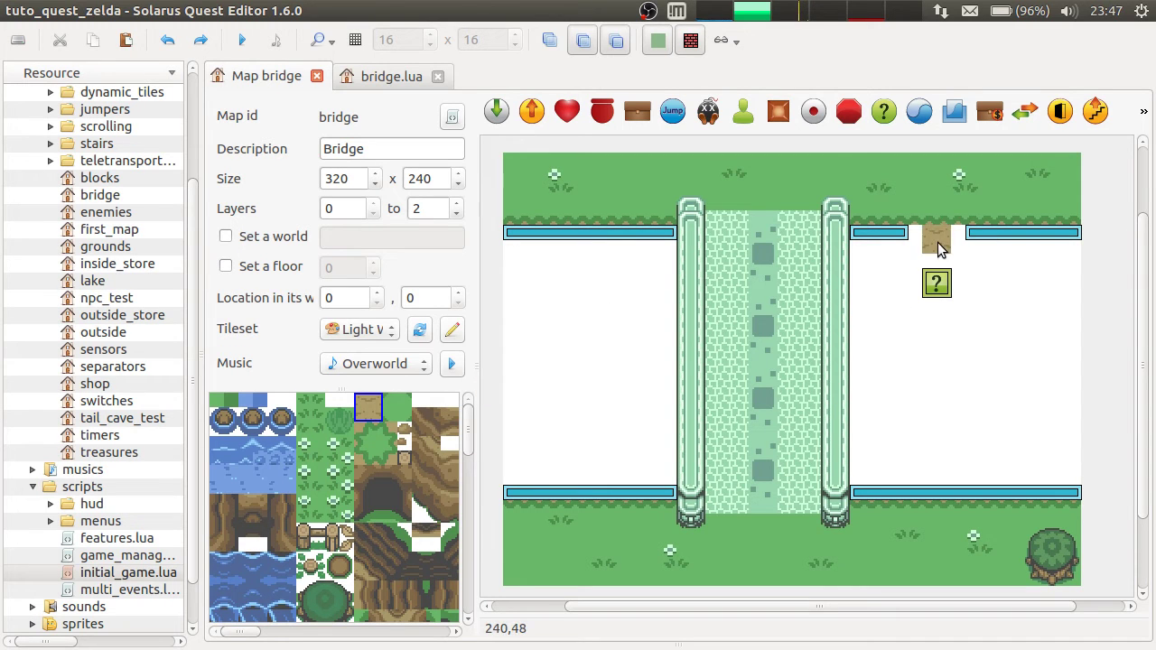
{"action": "left_click", "coordinate": [950, 242]}
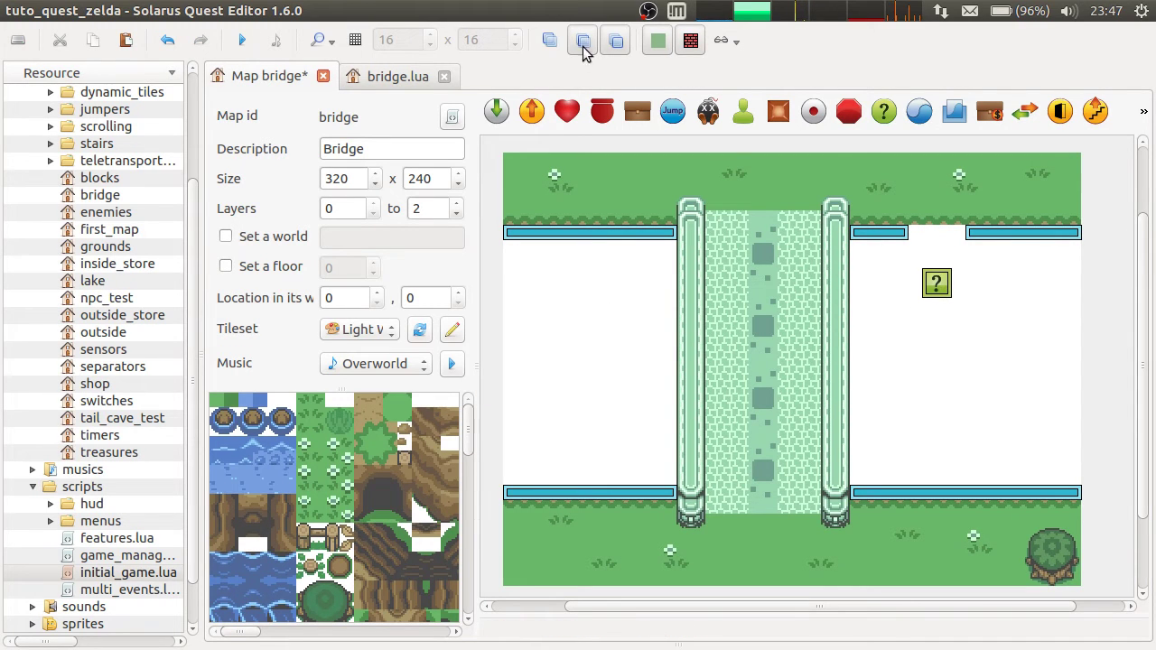
{"action": "left_click", "coordinate": [549, 39]}
{"action": "right_click", "coordinate": [941, 240]}
{"action": "left_click", "coordinate": [1014, 432]}
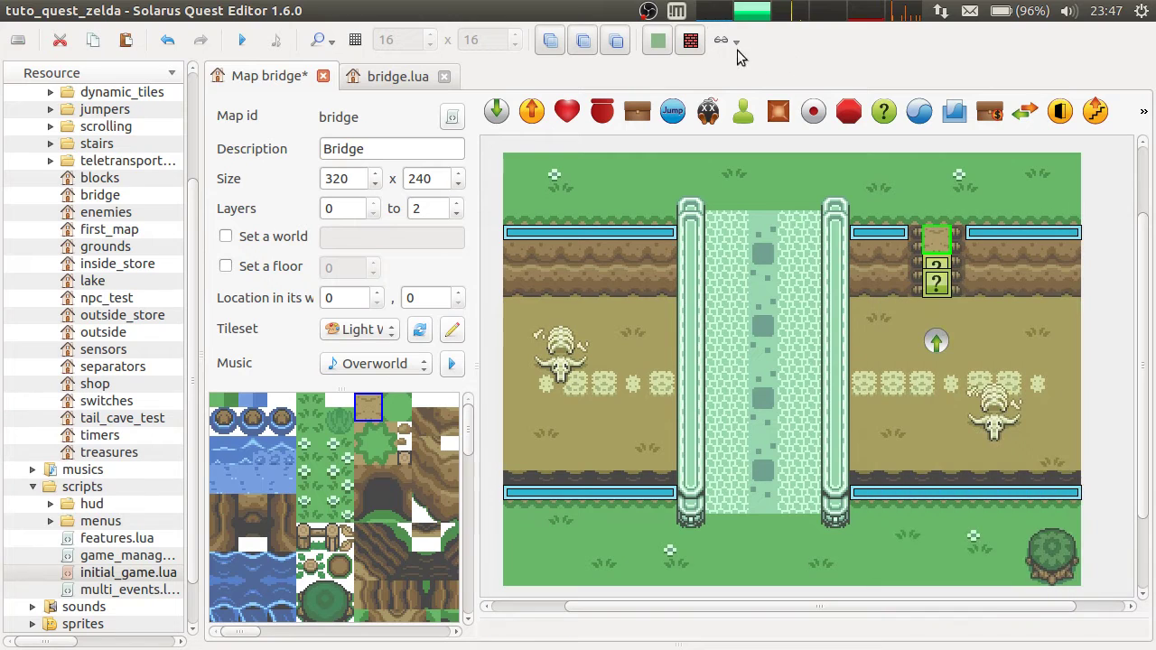
With layer 0 hidden, try stretching the brown ground tile down the ladder's length, delete it, and save the map.
{"action": "left_click", "coordinate": [582, 40]}
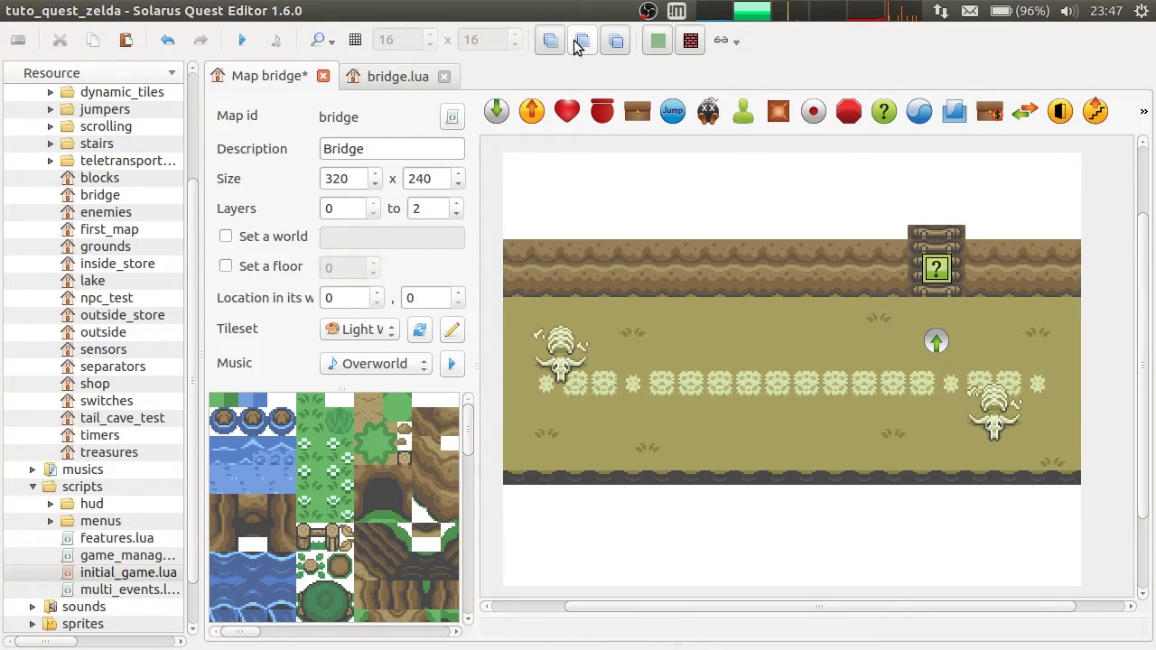
{"action": "left_click", "coordinate": [574, 40]}
{"action": "left_click", "coordinate": [552, 42]}
{"action": "left_click", "coordinate": [925, 237]}
{"action": "key", "text": "r"}
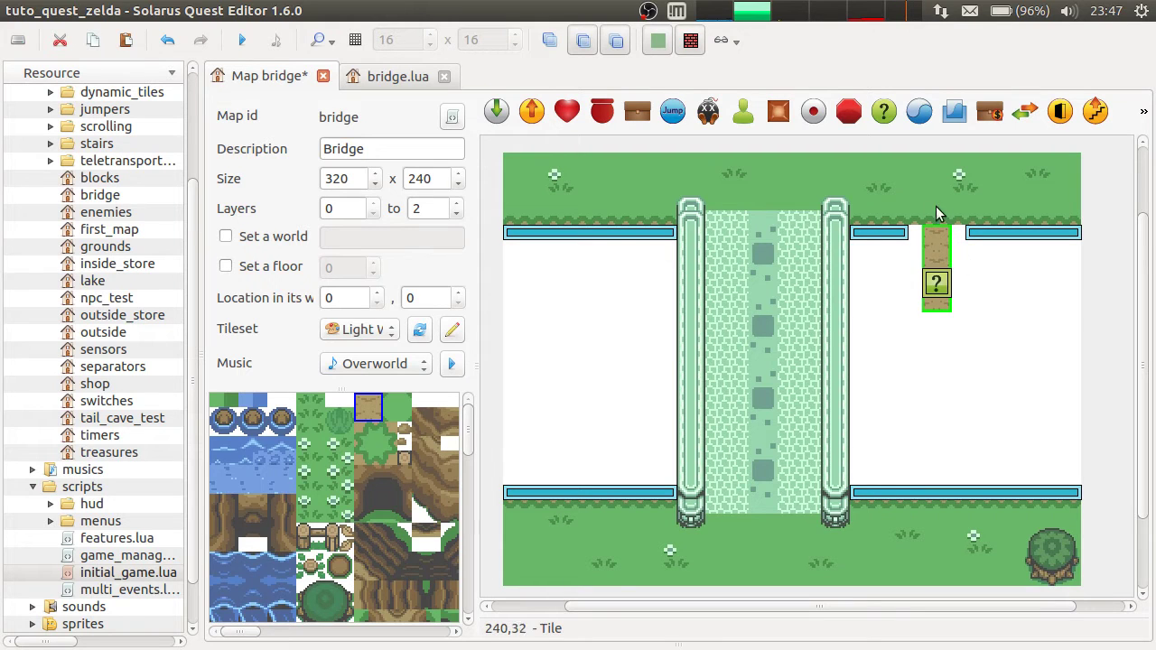
{"action": "key", "text": "Delete"}
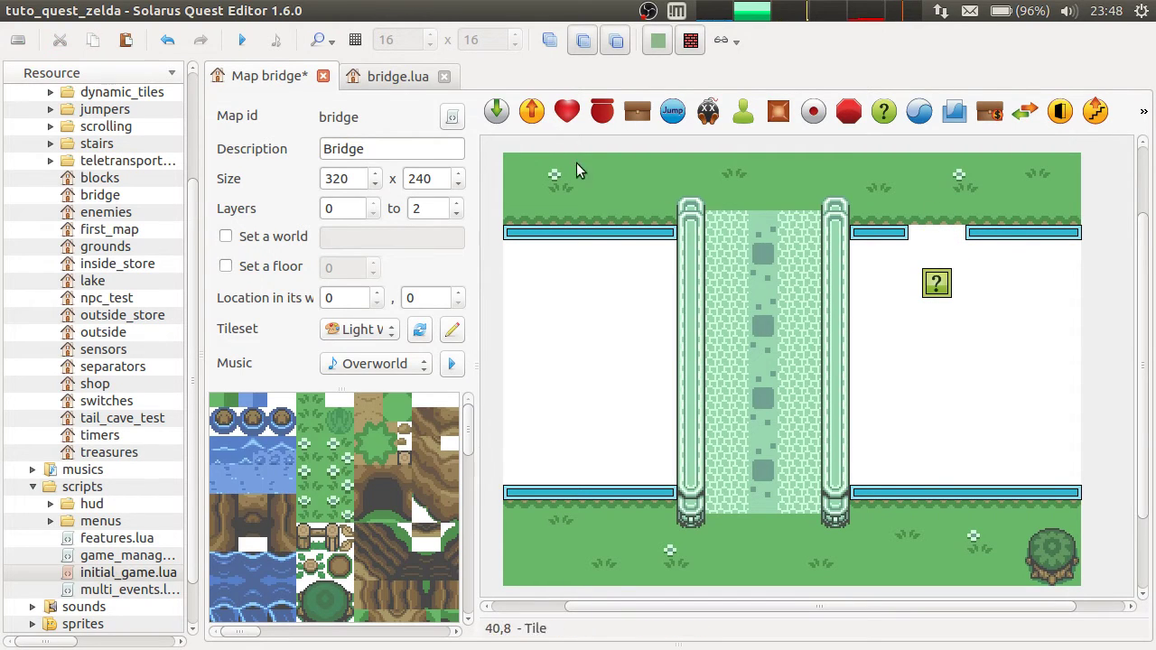
{"action": "key", "text": "ctrl+s"}
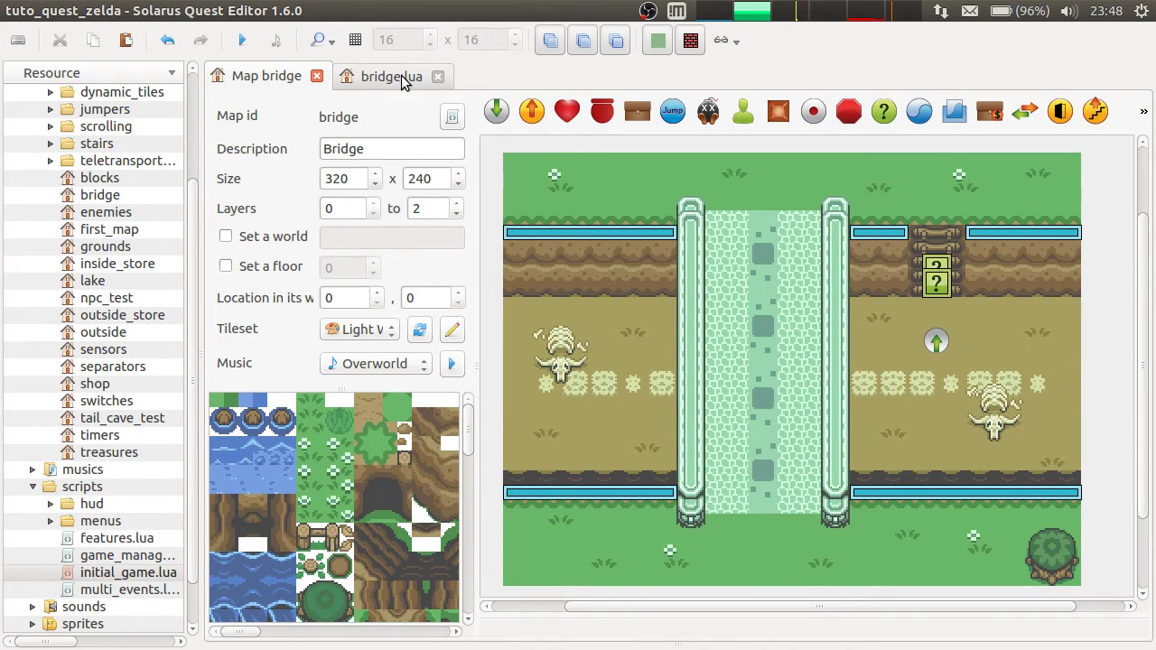
Open the light_world tileset and examine the ground properties of its invisible patterns, including invisible_low_wall and invisible_wall.
{"action": "scroll", "coordinate": [394, 78], "scroll_direction": "down", "scroll_amount": 1}
{"action": "scroll", "coordinate": [388, 79], "scroll_direction": "up", "scroll_amount": 1}
{"action": "left_click", "coordinate": [452, 331]}
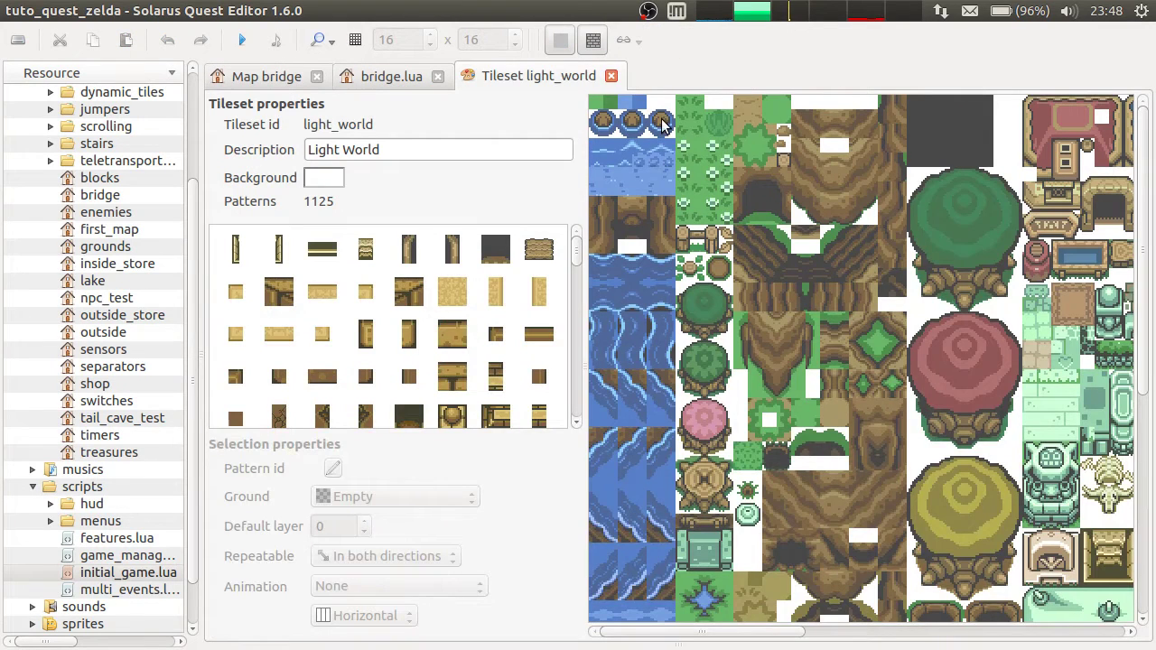
{"action": "left_click", "coordinate": [654, 102]}
{"action": "left_click", "coordinate": [669, 102]}
{"action": "left_click", "coordinate": [697, 102]}
{"action": "left_click", "coordinate": [711, 102]}
{"action": "left_click", "coordinate": [726, 103]}
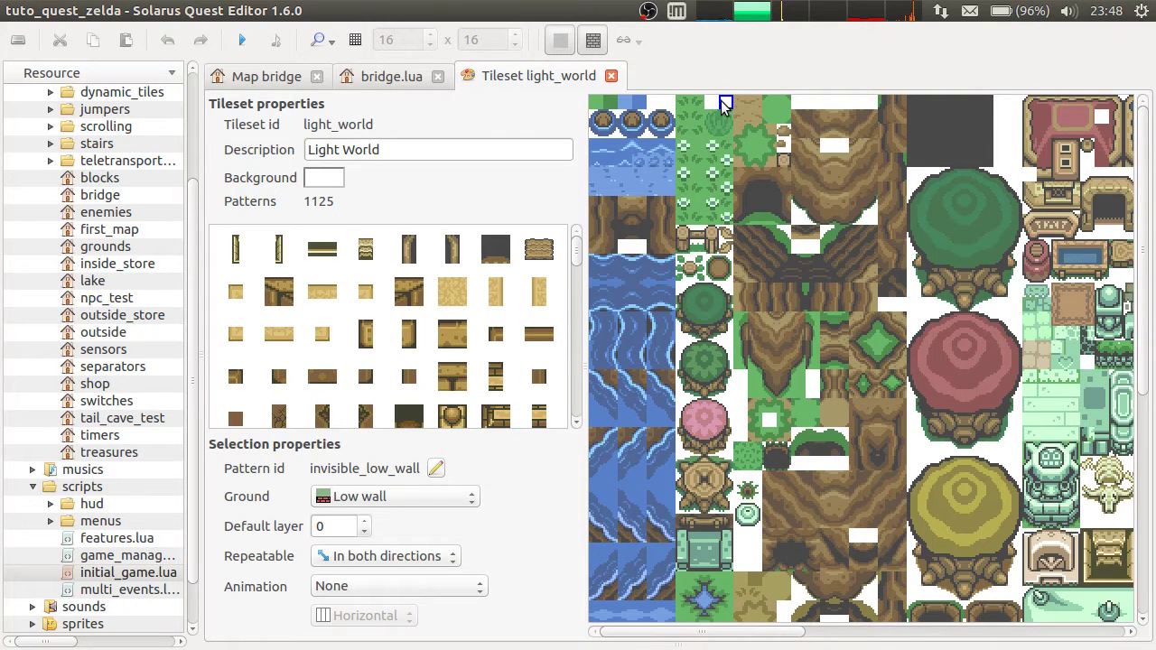
{"action": "left_click", "coordinate": [712, 102]}
{"action": "left_click", "coordinate": [654, 102]}
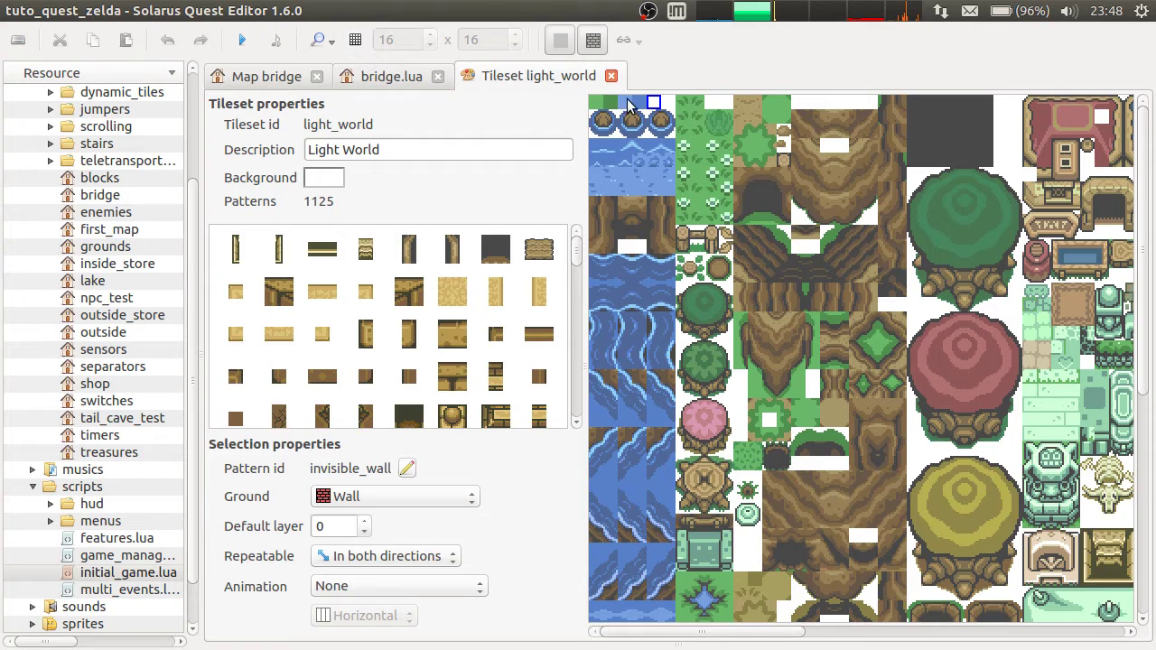
Examine the grounds of the invisible_traversable and invisible_ladder patterns in the light_world tileset, checking the existing ladder tile on the bridge map in between.
{"action": "left_click", "coordinate": [669, 101]}
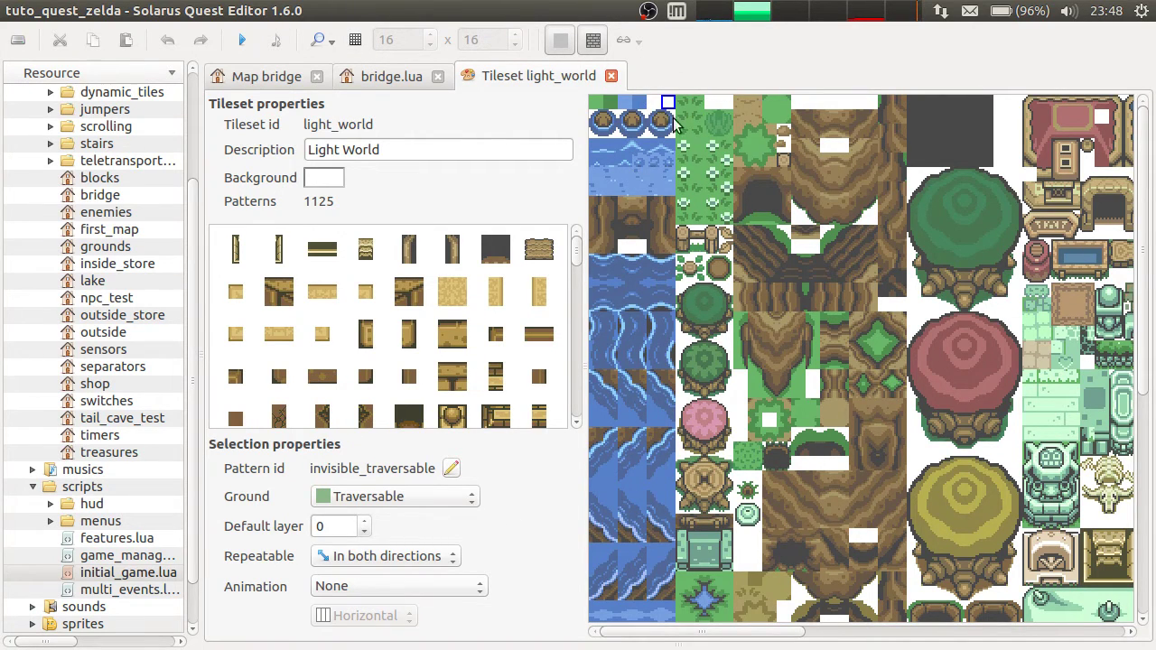
{"action": "scroll", "coordinate": [371, 80], "scroll_direction": "up", "scroll_amount": 2}
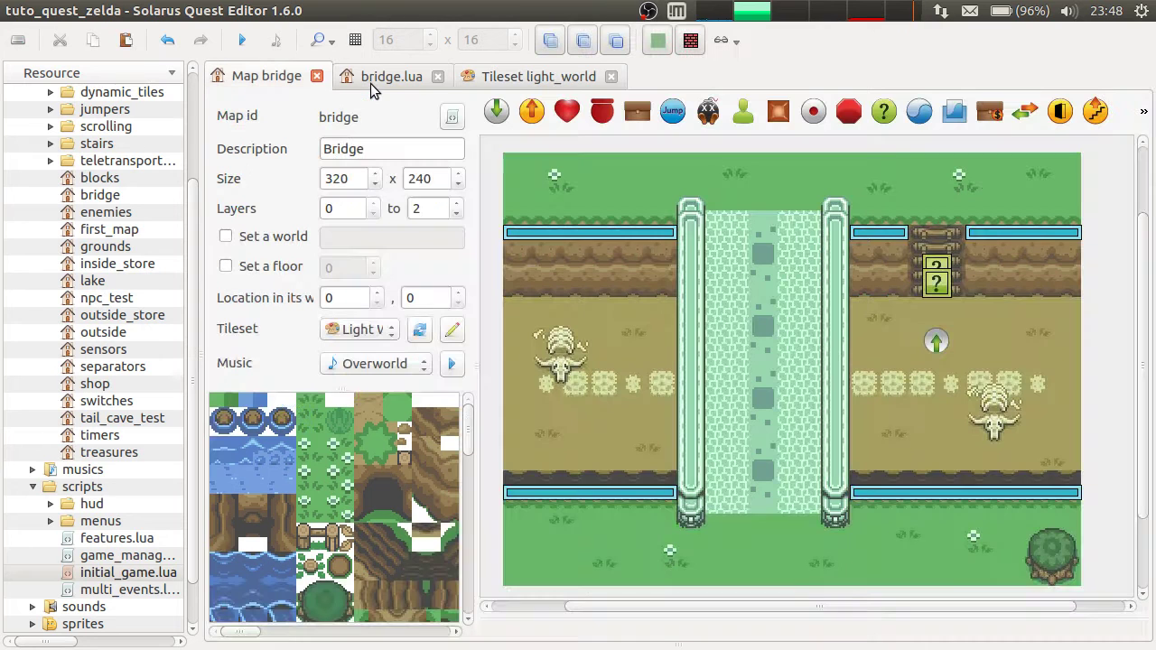
{"action": "left_click", "coordinate": [936, 237]}
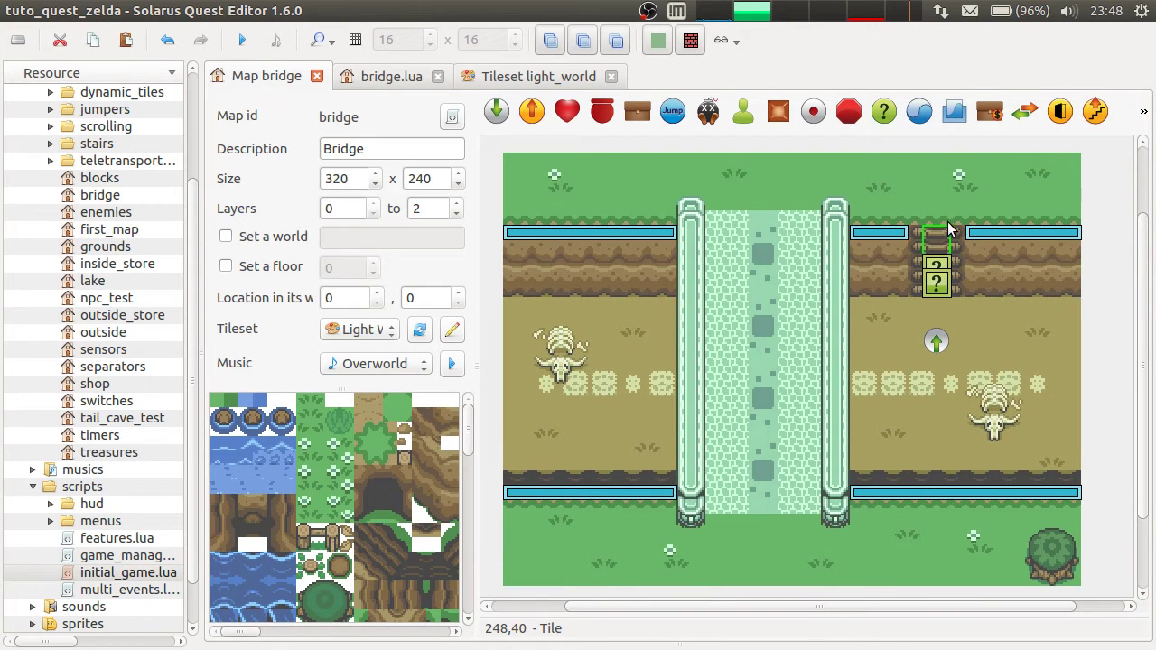
{"action": "left_click_drag", "start_coordinate": [936, 229], "coordinate": [937, 240]}
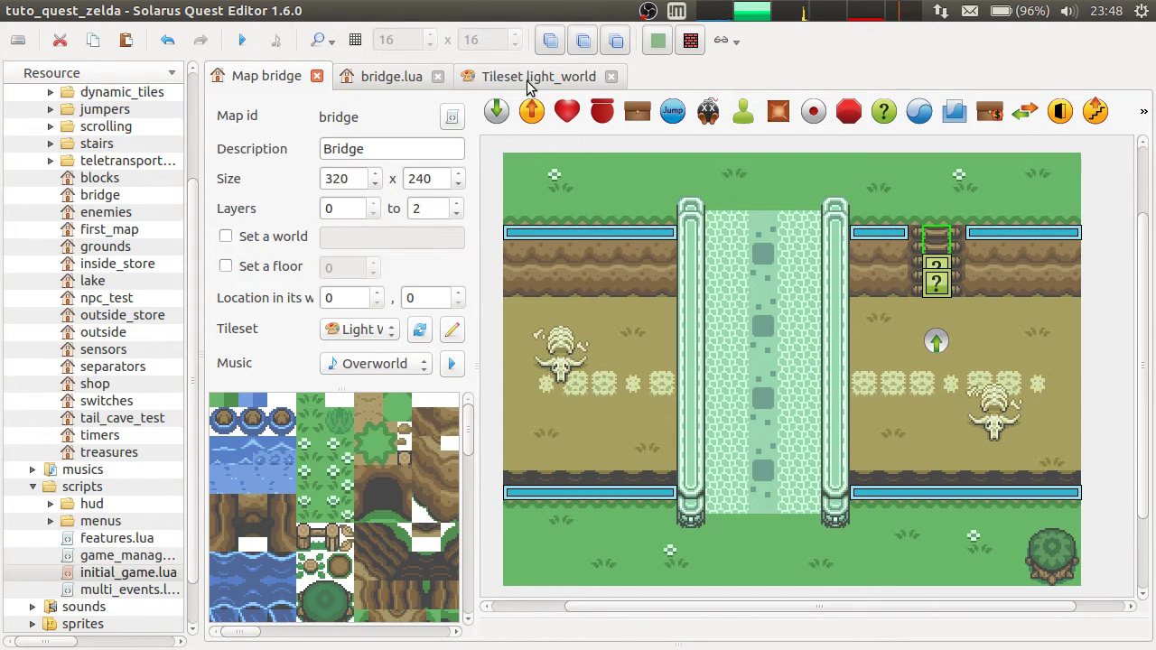
{"action": "left_click", "coordinate": [390, 79]}
{"action": "left_click", "coordinate": [524, 76]}
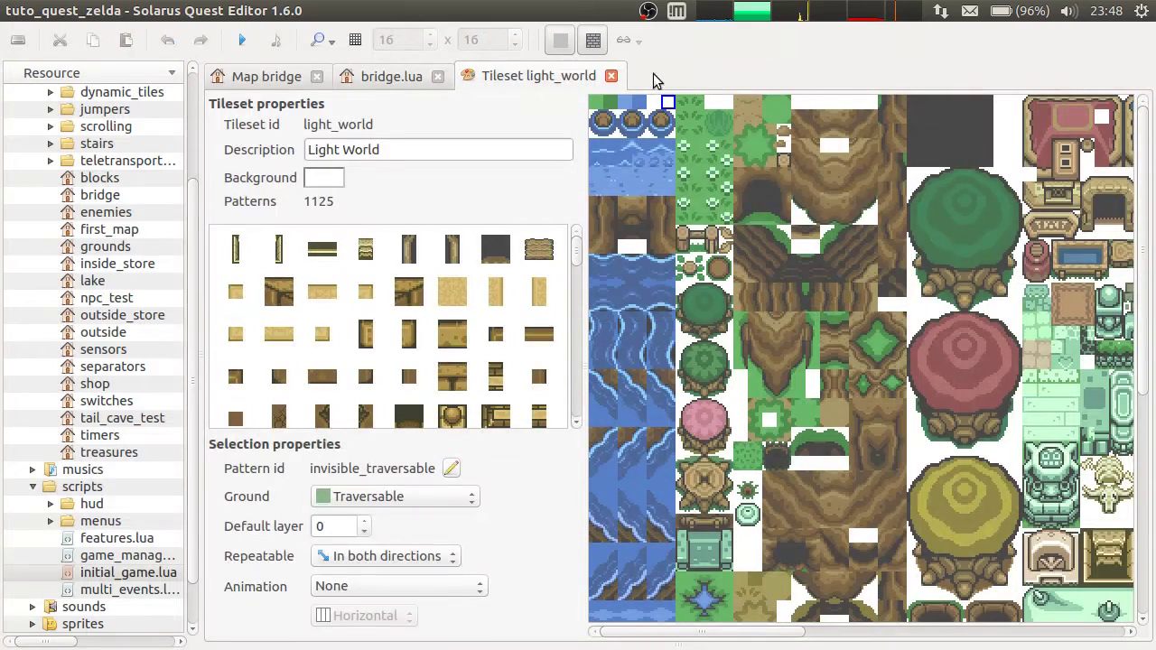
{"action": "left_click", "coordinate": [712, 103]}
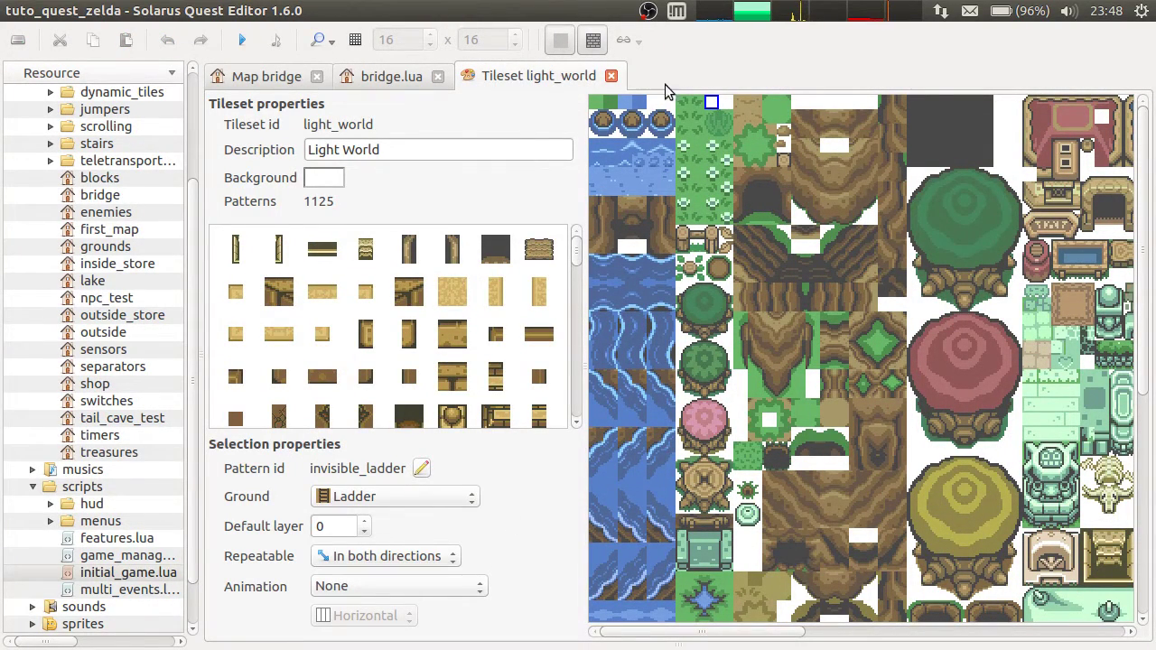
Place an invisible_ladder tile on the open ground beside the ladder, assign it to layer 1 and stretch it to the ladder's height.
{"action": "left_click", "coordinate": [266, 76]}
{"action": "left_click", "coordinate": [1110, 259]}
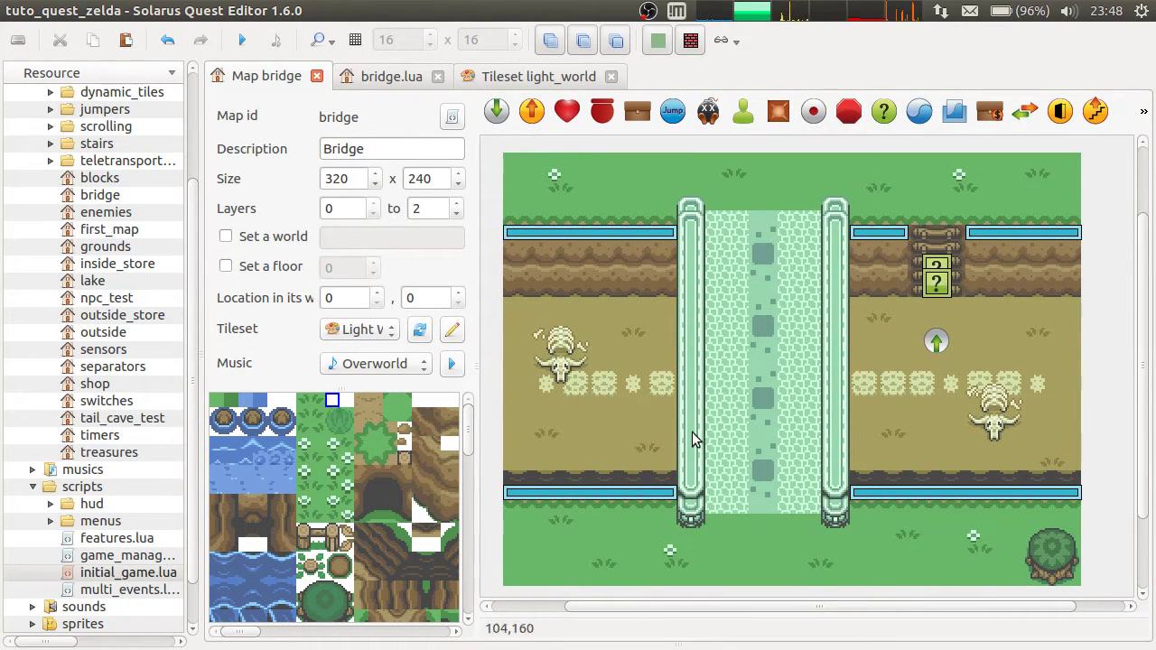
{"action": "left_click", "coordinate": [972, 322]}
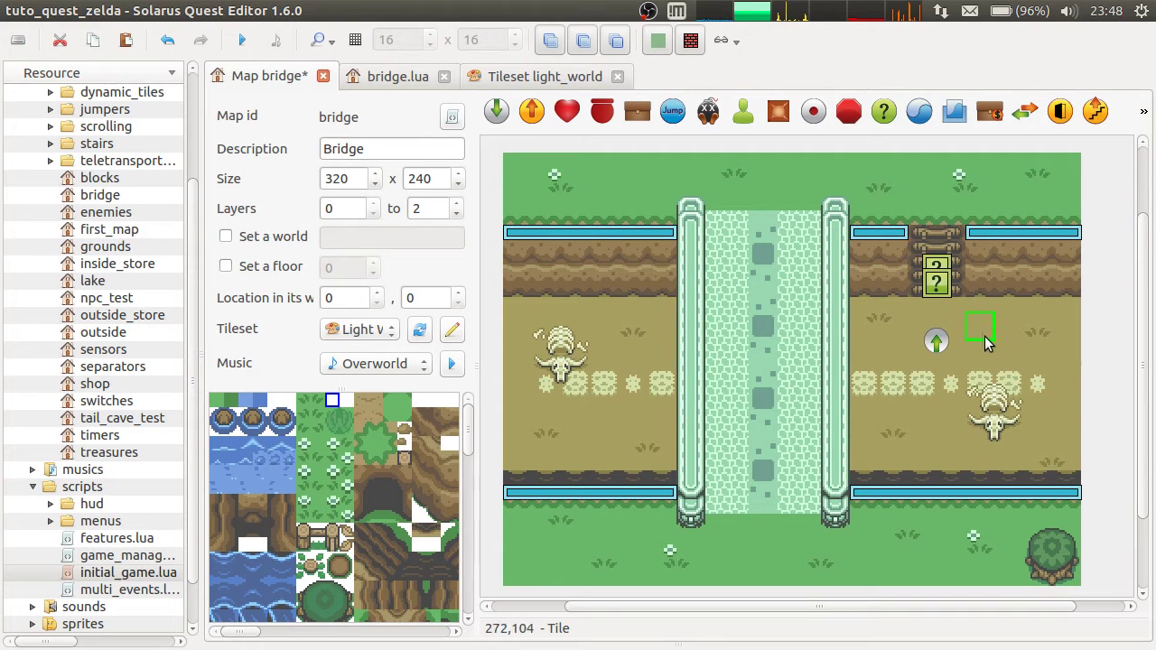
{"action": "right_click", "coordinate": [989, 357]}
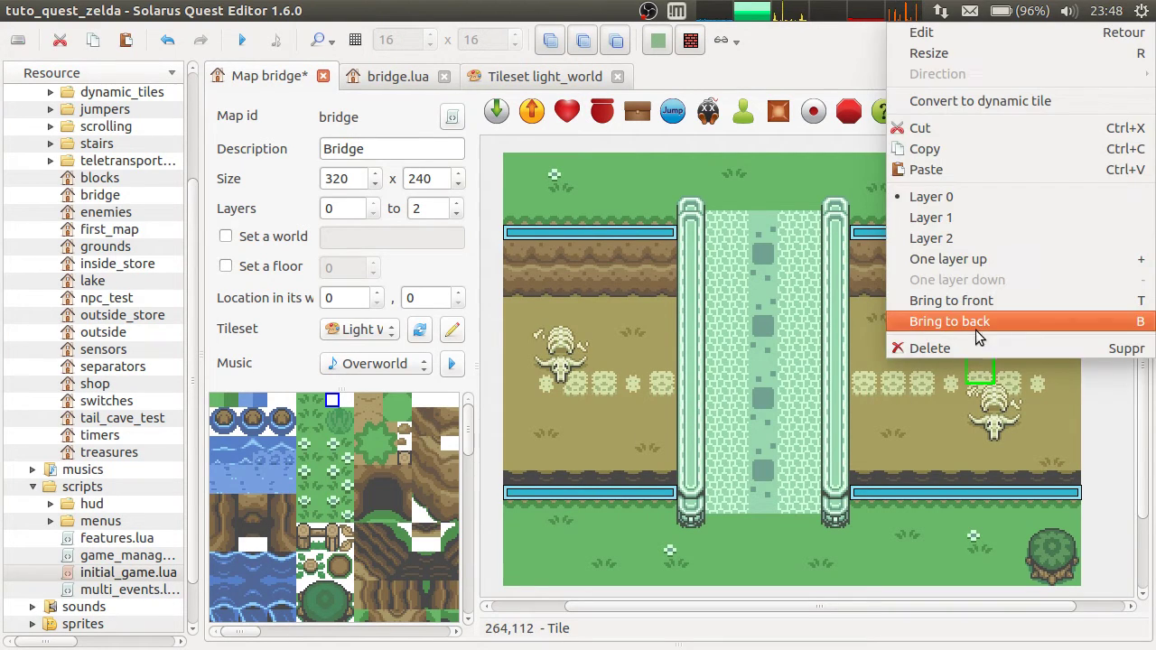
{"action": "left_click", "coordinate": [1036, 217]}
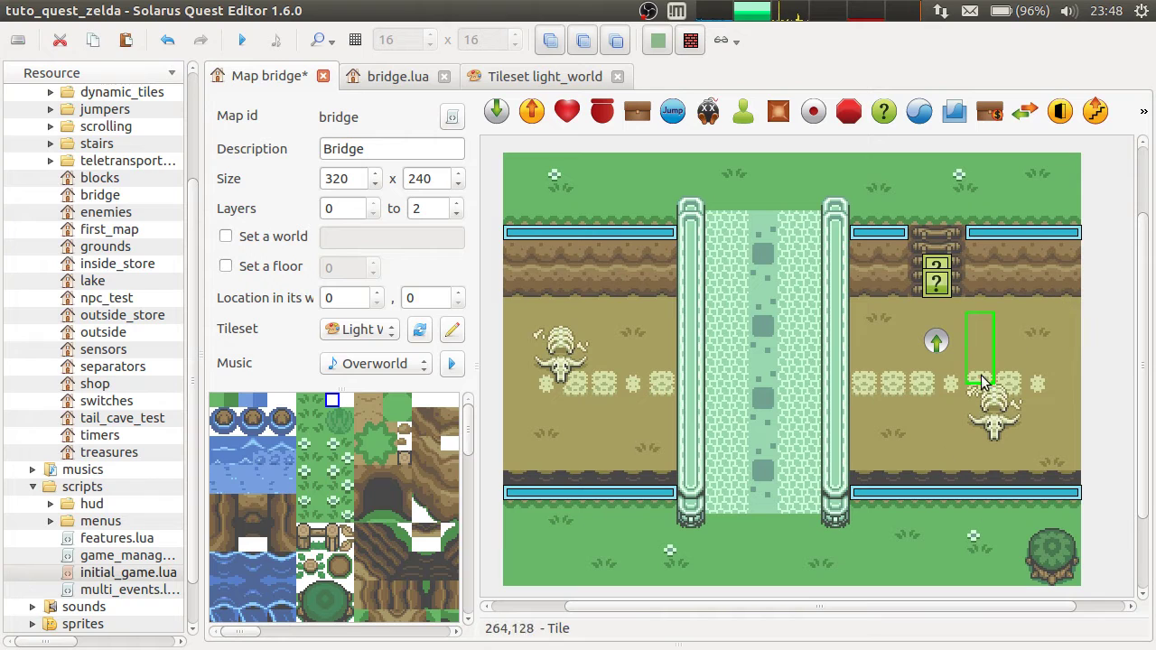
{"action": "left_click_drag", "start_coordinate": [994, 345], "coordinate": [1002, 322]}
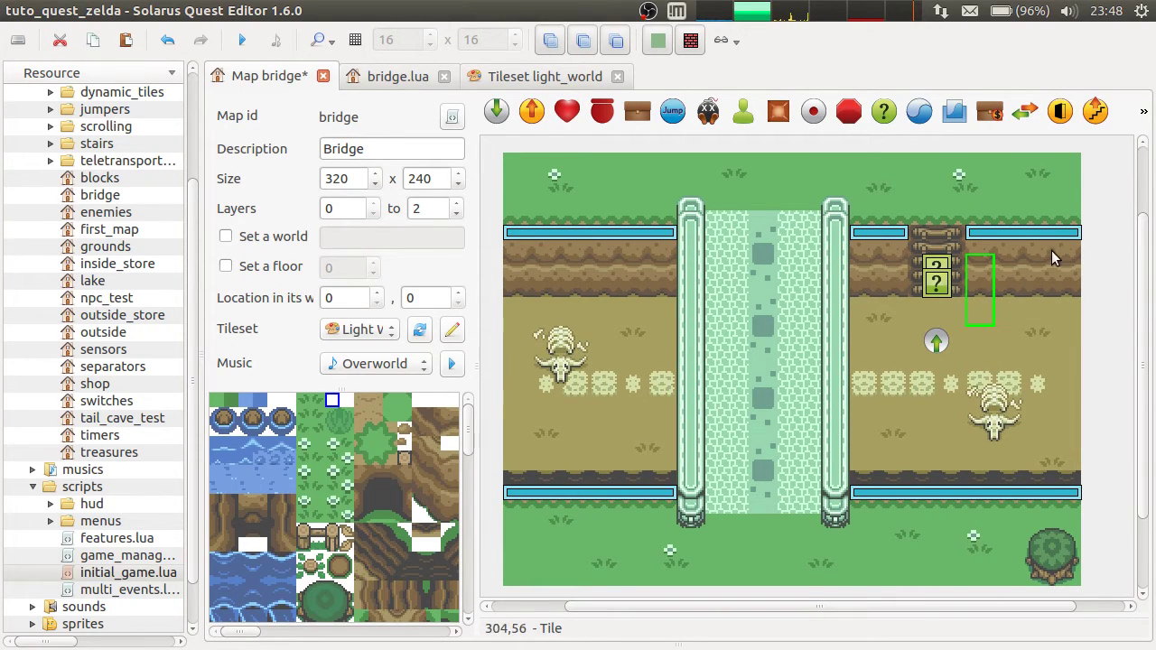
{"action": "left_click", "coordinate": [1123, 302]}
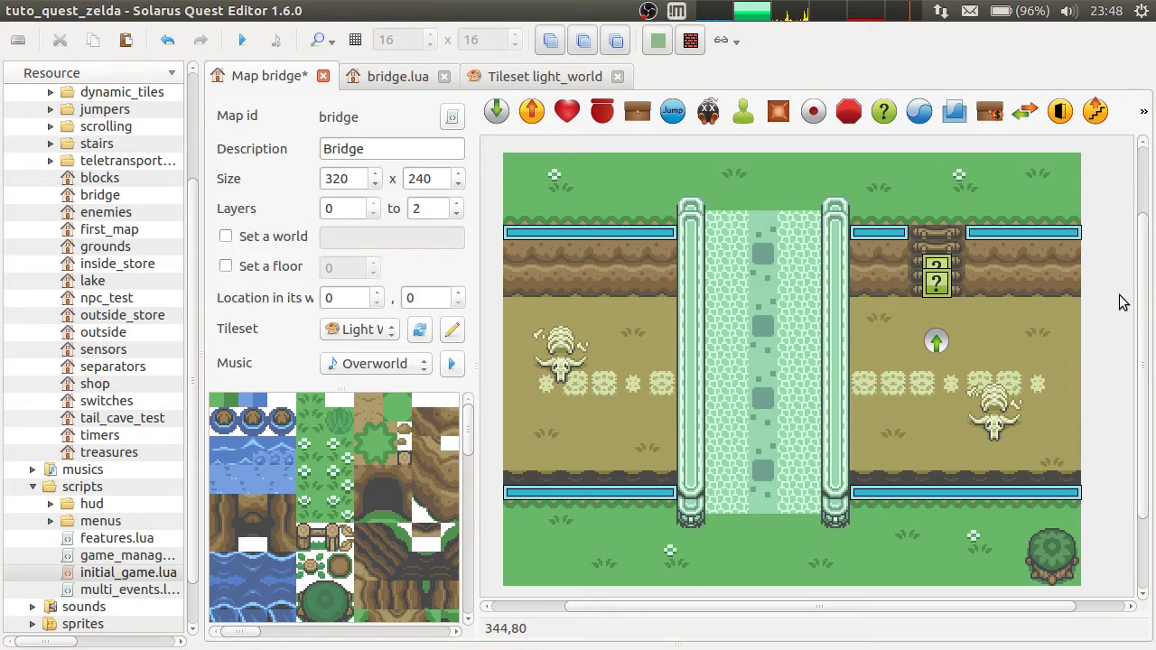
Move the invisible_ladder tile onto the middle of the cliff ladder, keep it on layer 1, and save the map.
{"action": "left_click", "coordinate": [980, 312]}
{"action": "left_click_drag", "start_coordinate": [980, 306], "coordinate": [941, 276]}
{"action": "right_click", "coordinate": [945, 246]}
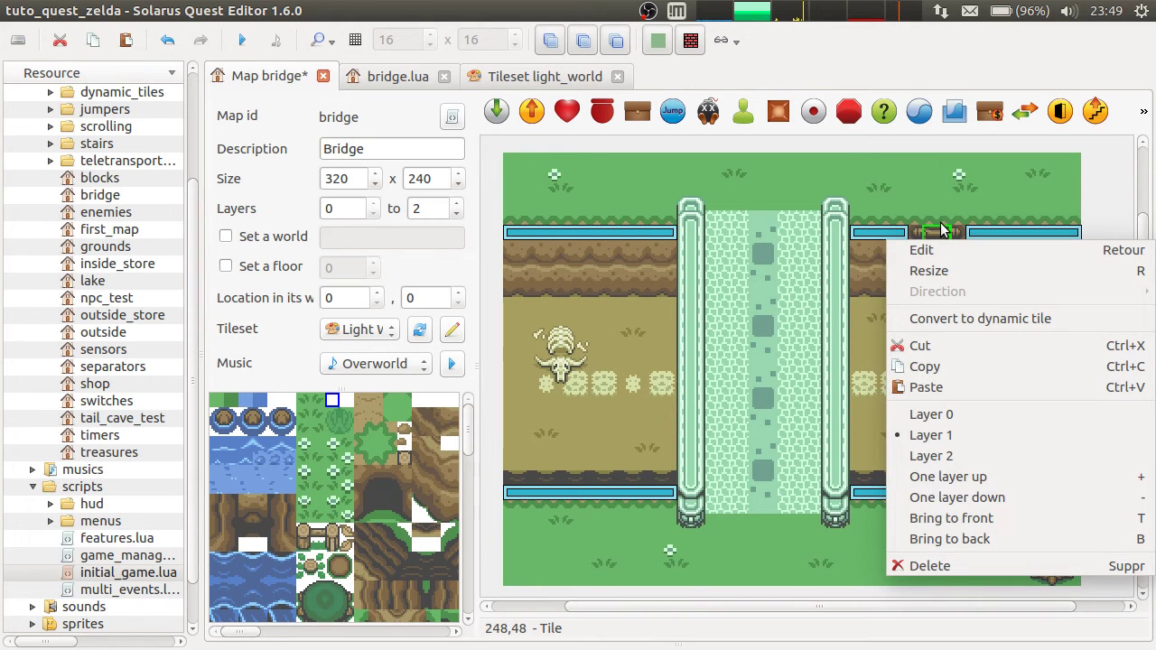
{"action": "key", "text": "Escape"}
{"action": "key", "text": "ctrl+s"}
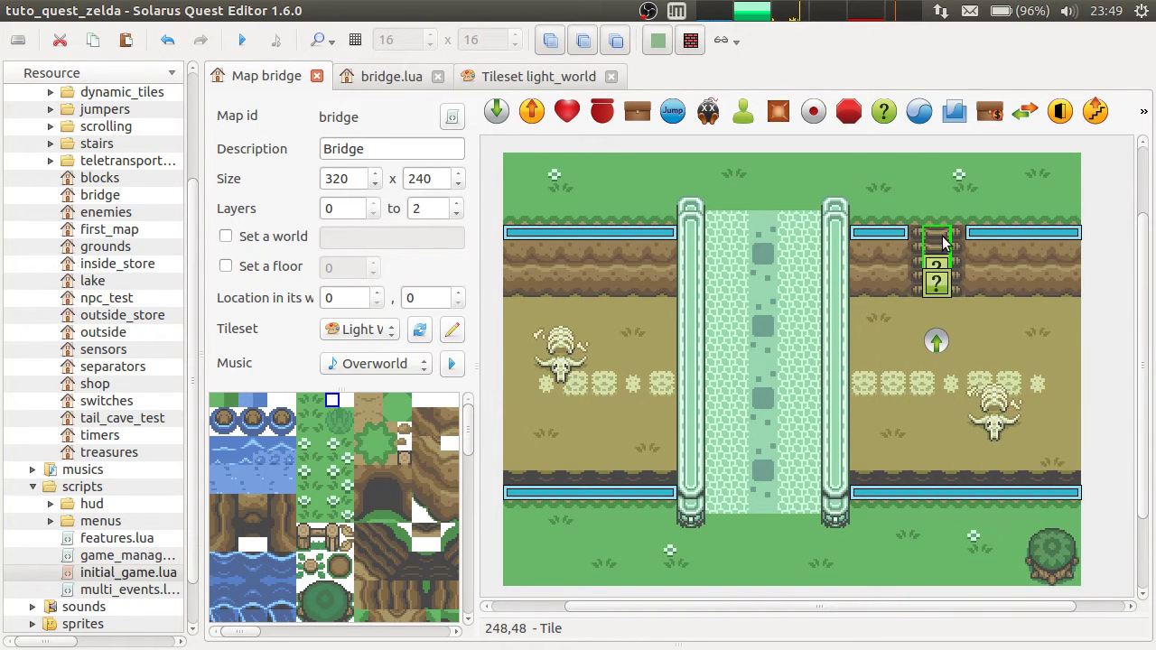
{"action": "right_click", "coordinate": [940, 240]}
{"action": "left_click", "coordinate": [962, 430]}
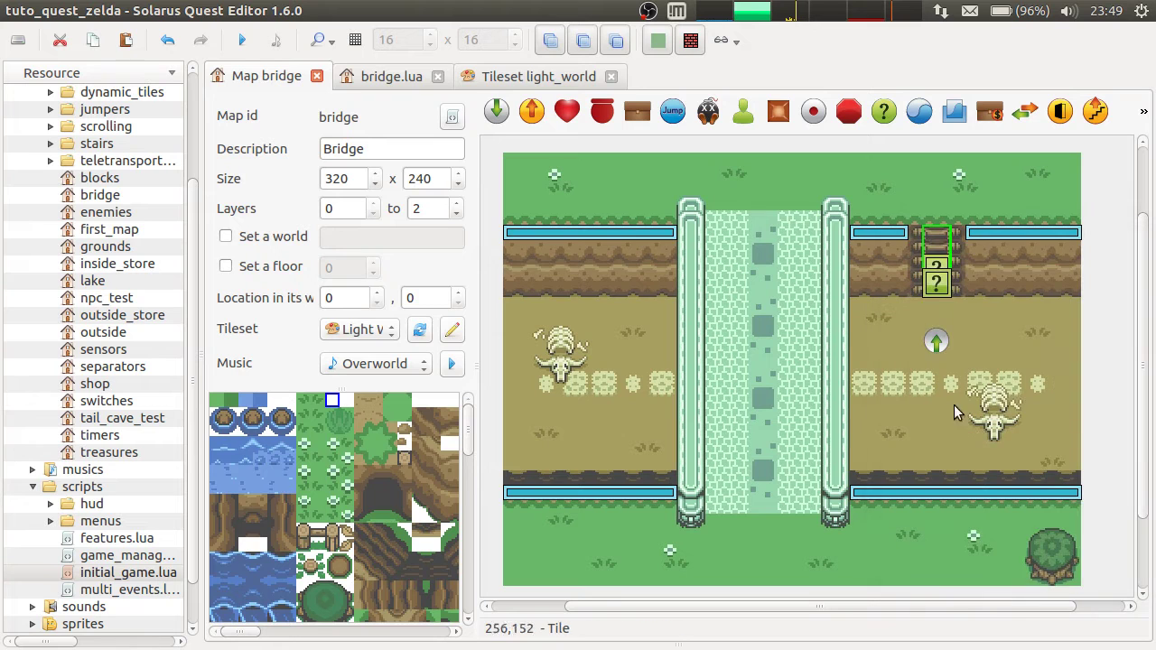
Run the quest and walk the hero up and down the ladder to test climbing.
{"action": "left_click", "coordinate": [242, 40]}
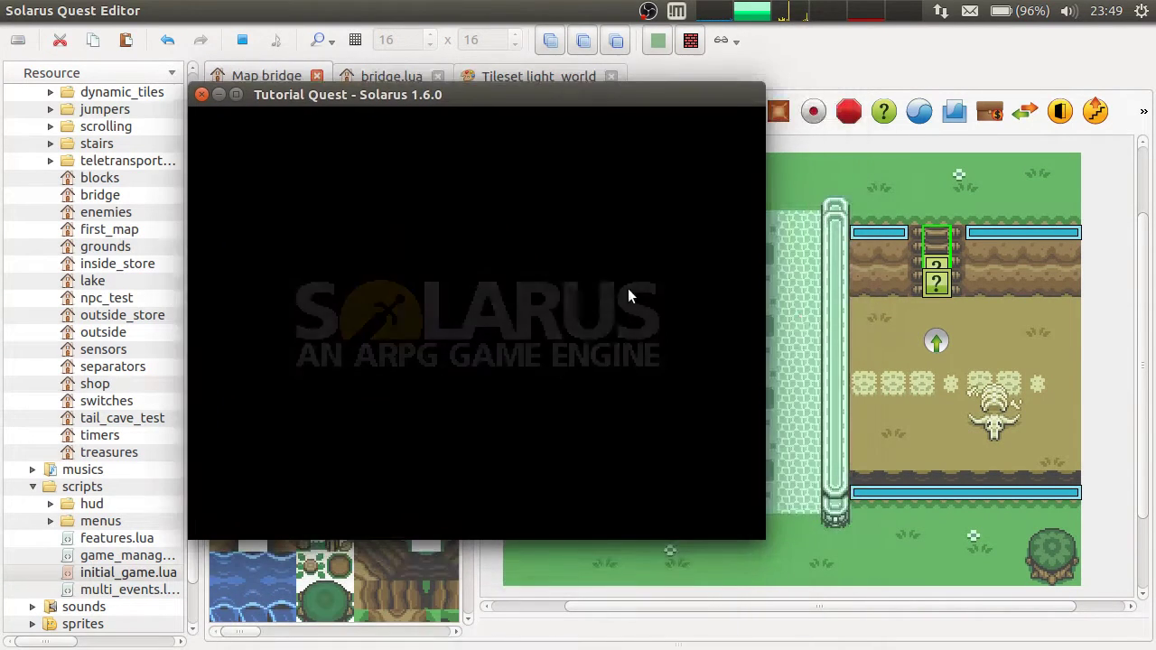
{"action": "key", "text": "Up"}
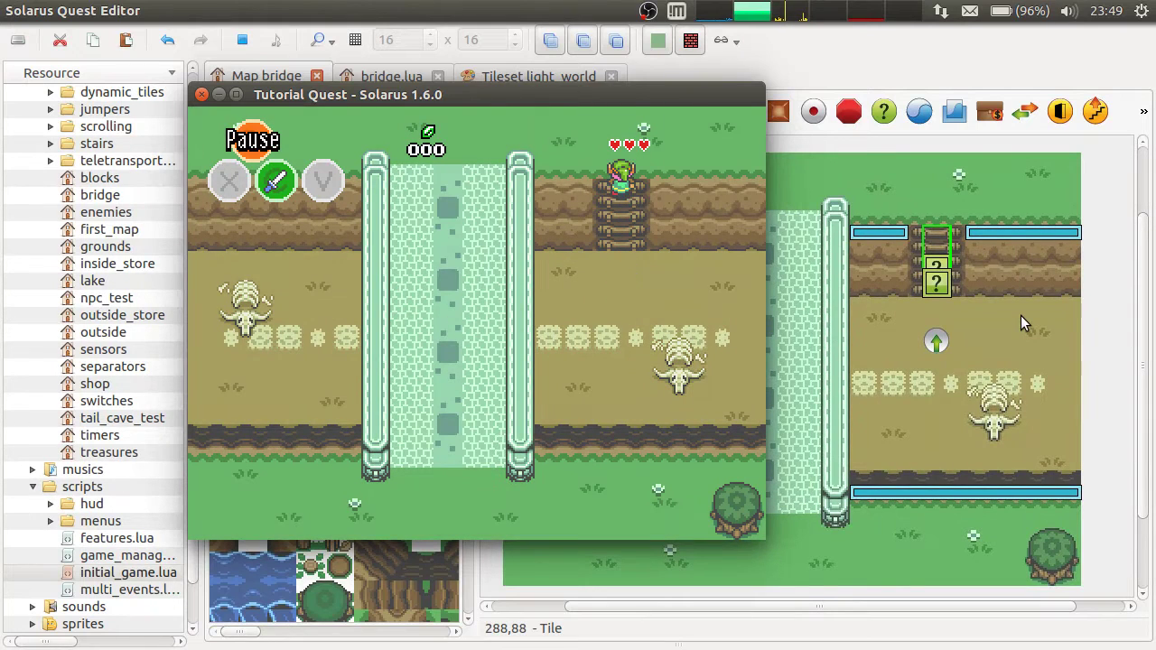
{"action": "key", "text": "Down"}
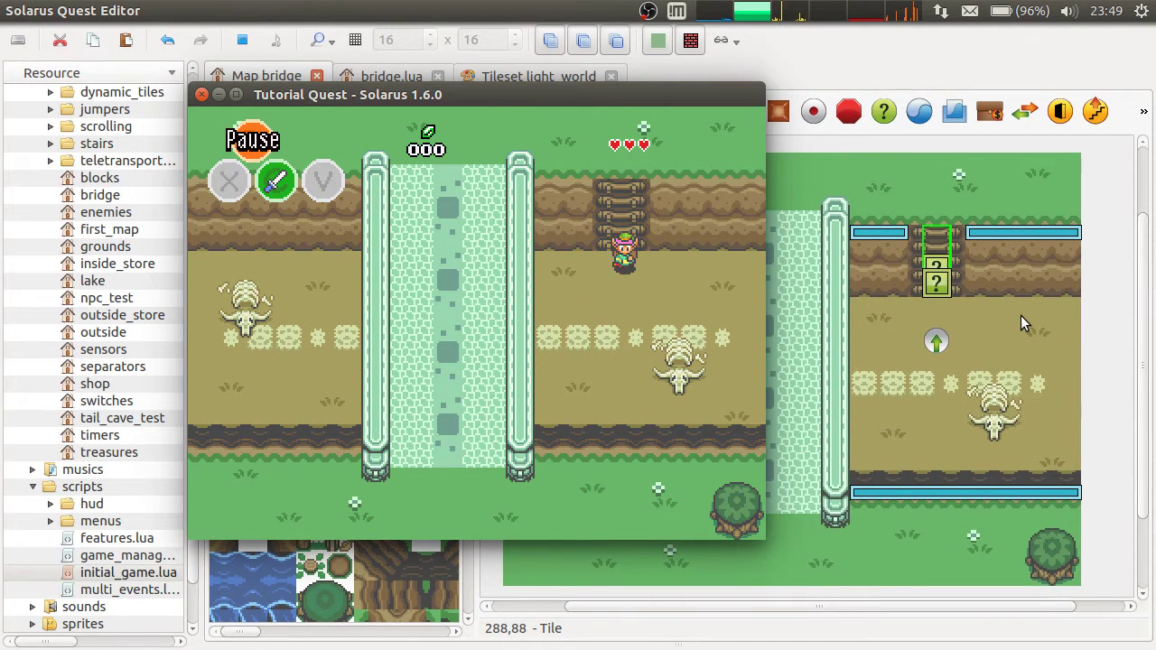
{"action": "key", "text": "Up"}
{"action": "key", "text": "Down"}
{"action": "key", "text": "Down"}
{"action": "key", "text": "Up"}
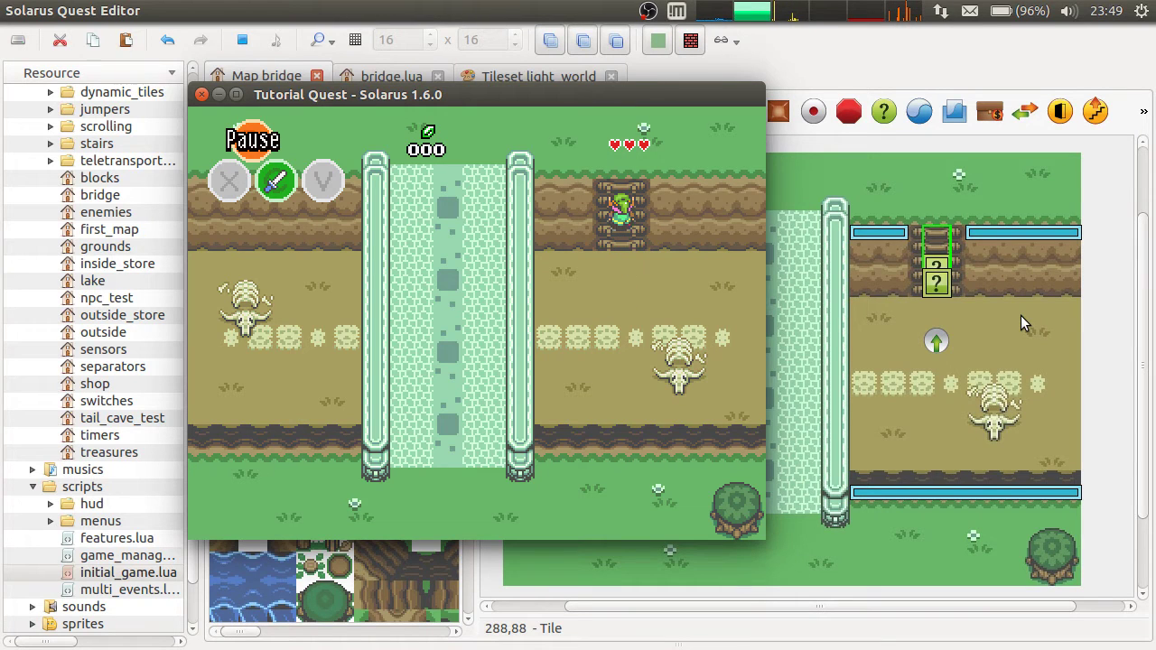
{"action": "key", "text": "Down"}
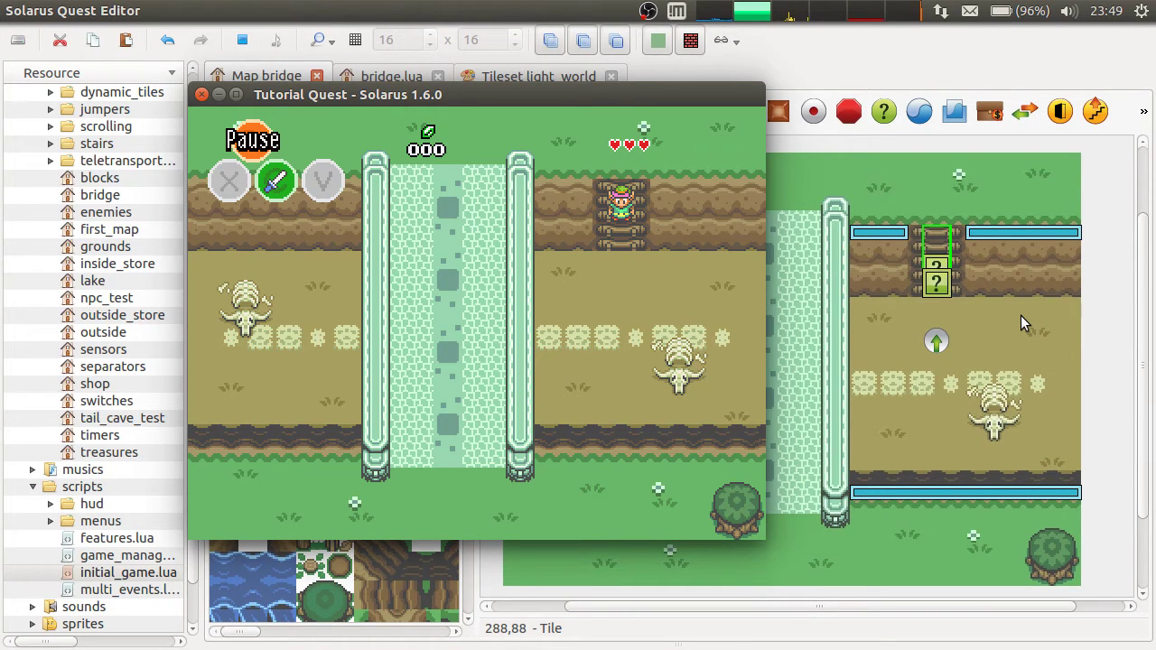
Test walking the hero sideways off the ladder onto the cliff, and close the game.
{"action": "key", "text": "Left"}
{"action": "key", "text": "Right"}
{"action": "key", "text": "Left"}
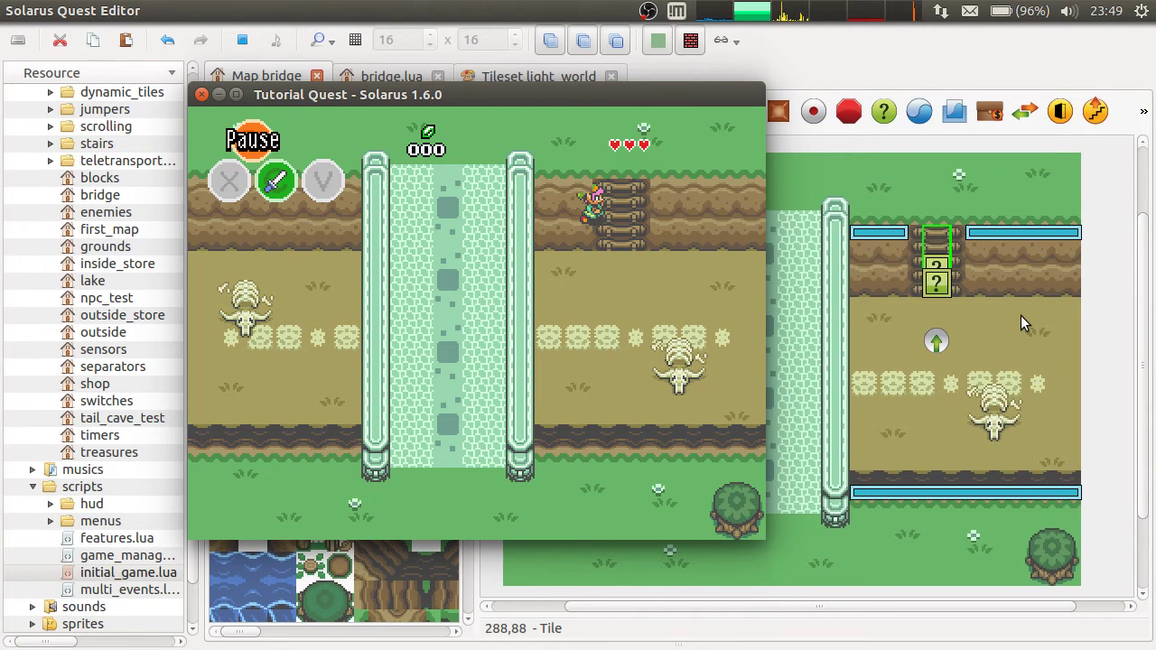
{"action": "key", "text": "Up"}
{"action": "key", "text": "Down"}
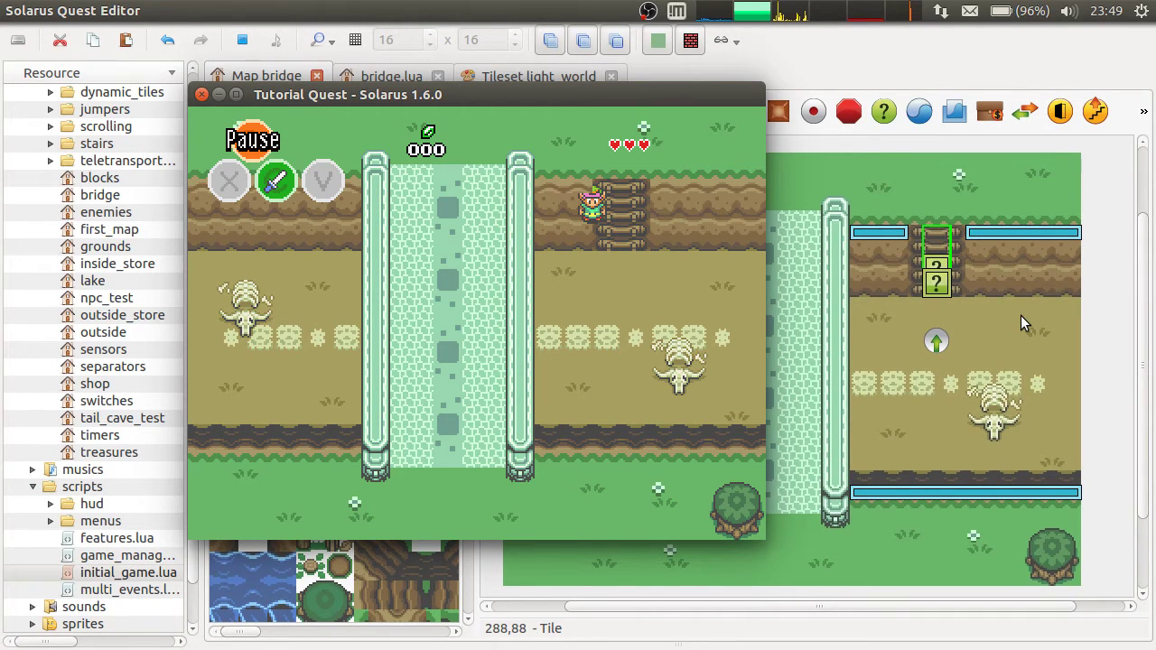
{"action": "left_click", "coordinate": [201, 94]}
Inspect the ladder's layer 1 tile with layer 0 hidden, and look up the invisible_wall pattern in the light_world tileset.
{"action": "left_click", "coordinate": [940, 255]}
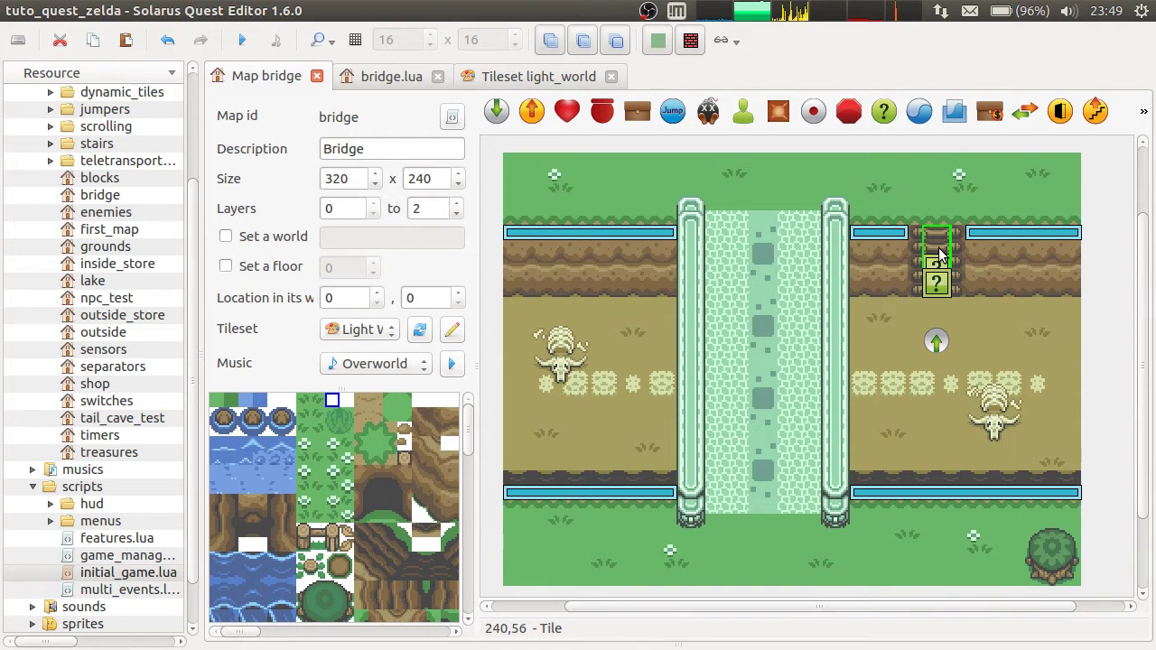
{"action": "key", "text": "0"}
{"action": "left_click", "coordinate": [1079, 260]}
{"action": "left_click", "coordinate": [926, 252]}
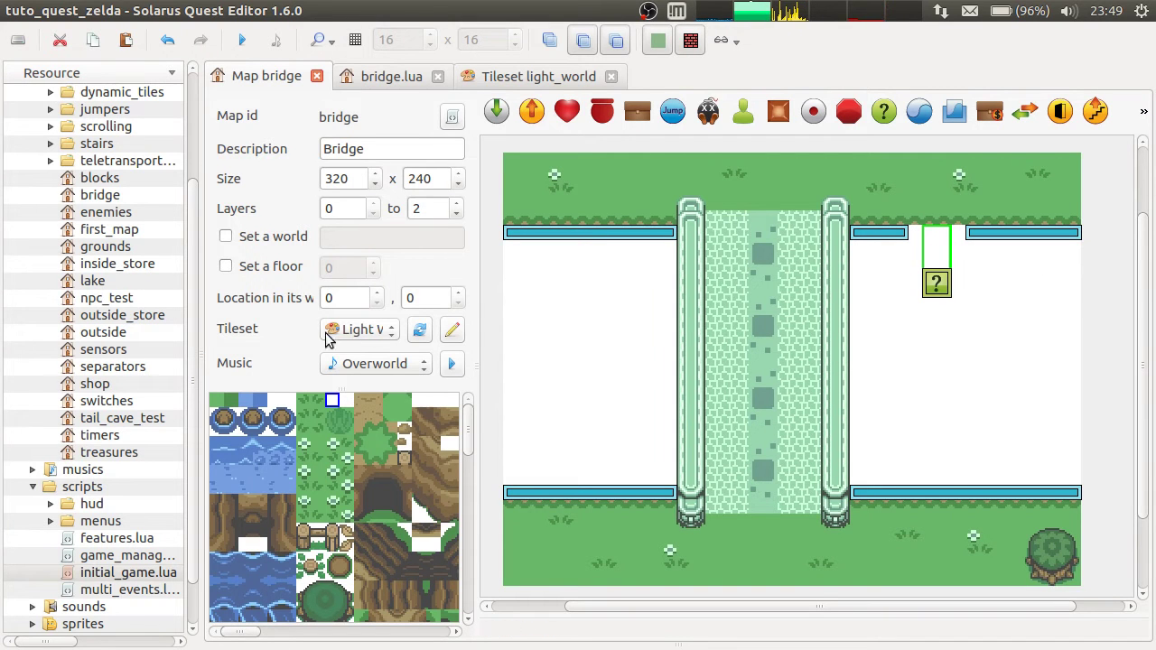
{"action": "left_click", "coordinate": [477, 80]}
{"action": "left_click", "coordinate": [641, 104]}
{"action": "left_click", "coordinate": [654, 103]}
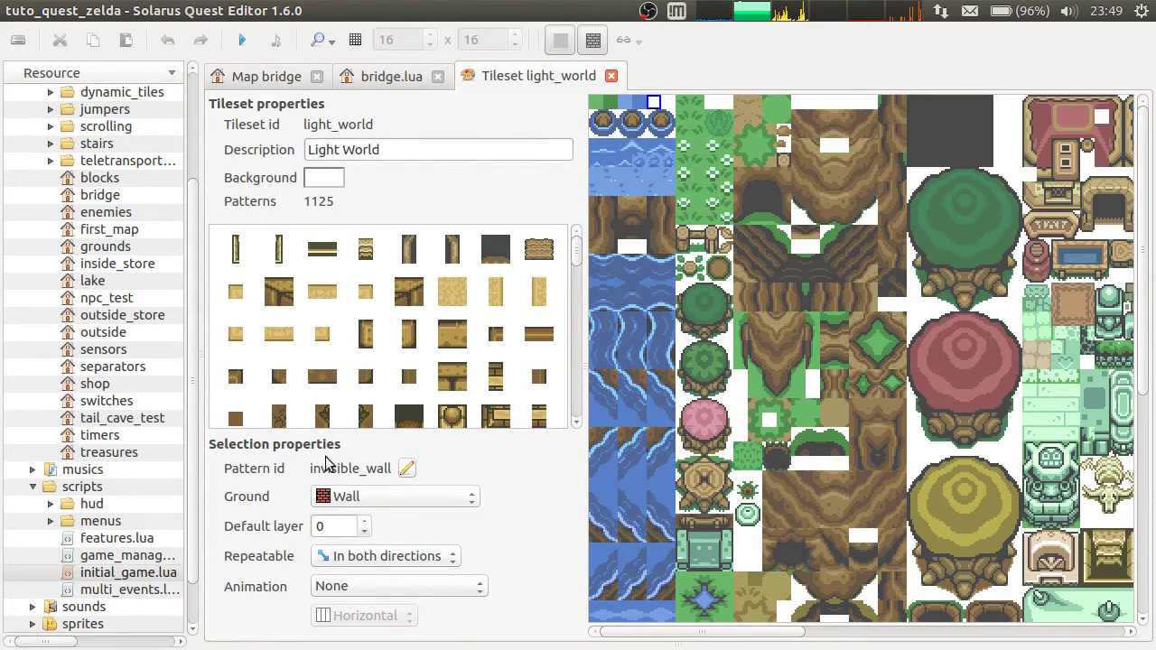
Place an invisible_wall tile on the bridge map at the upper end of the ladder's left edge.
{"action": "left_click", "coordinate": [291, 79]}
{"action": "left_click", "coordinate": [277, 402]}
{"action": "left_click", "coordinate": [915, 237]}
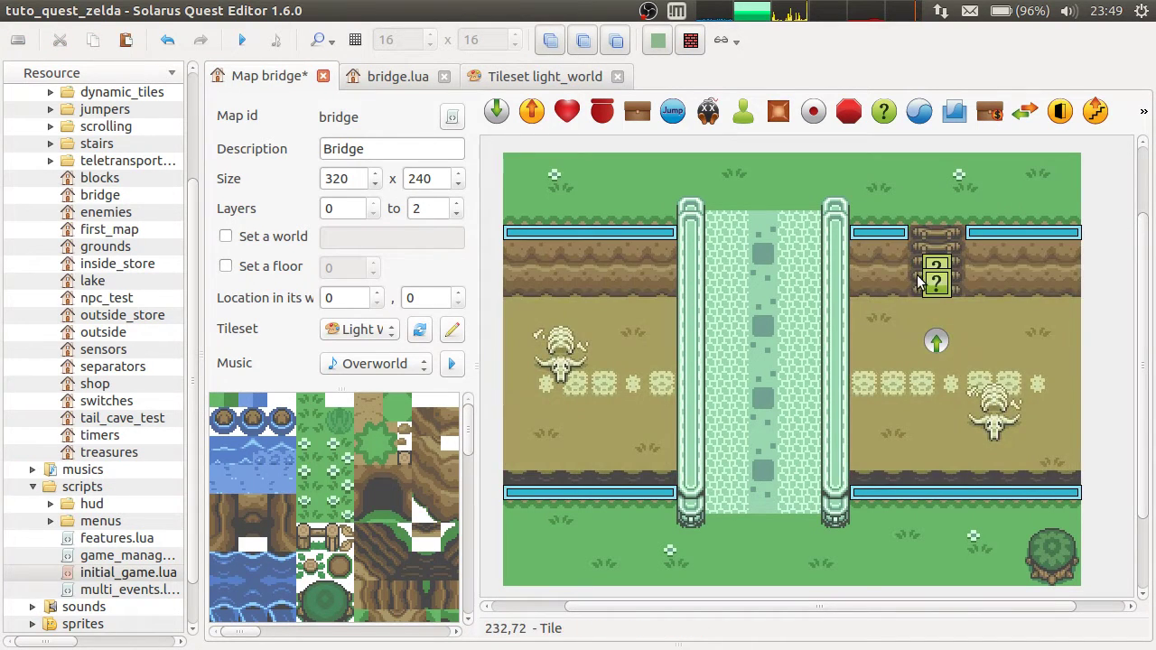
{"action": "left_click_drag", "start_coordinate": [916, 282], "coordinate": [906, 326]}
{"action": "key", "text": "ctrl+z"}
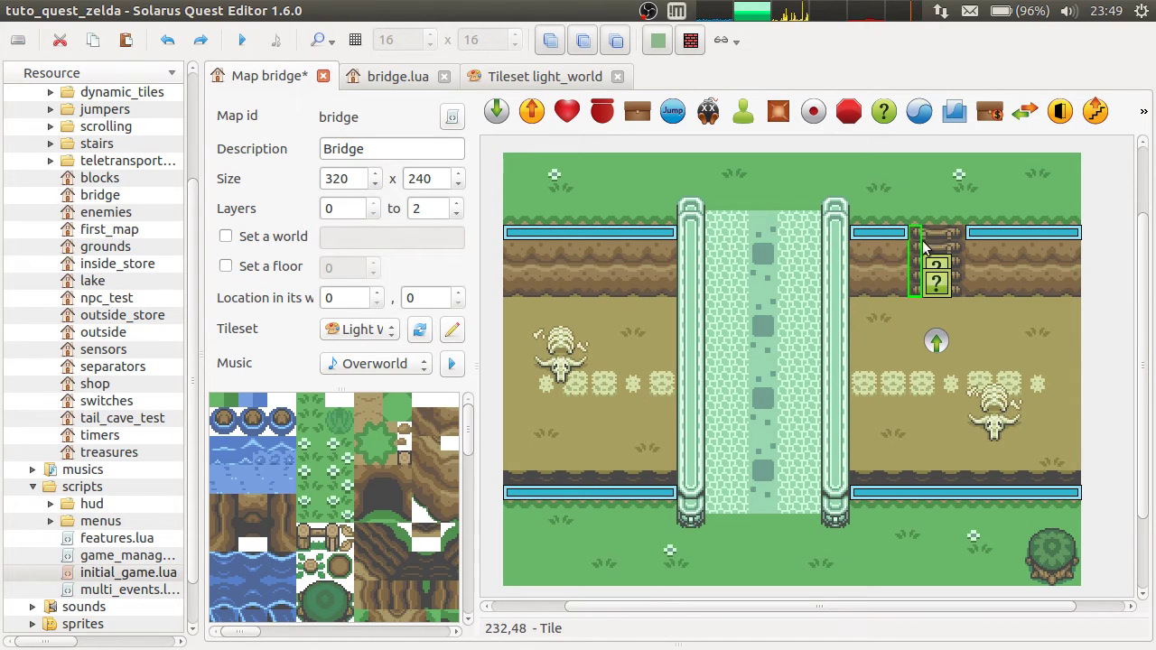
{"action": "left_click", "coordinate": [929, 243]}
{"action": "left_click", "coordinate": [904, 251]}
{"action": "left_click", "coordinate": [922, 271]}
Stretch the invisible_wall tile down the full length of the ladder's left edge, assign it to layer 1, and save the map.
{"action": "left_click", "coordinate": [916, 235]}
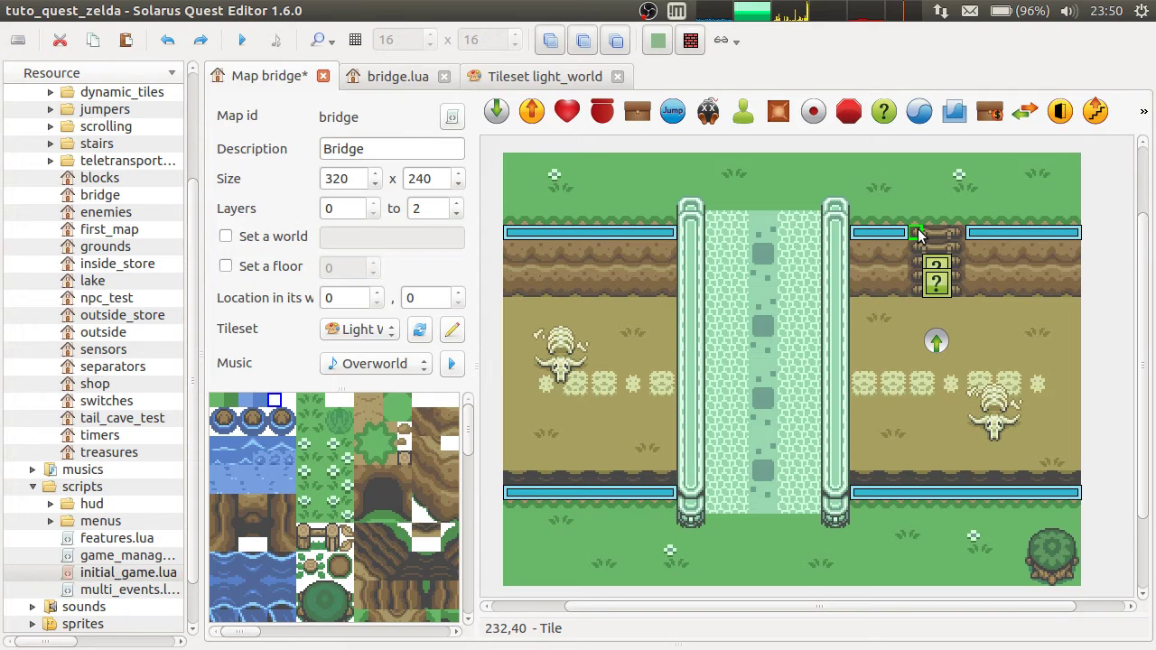
{"action": "key", "text": "r"}
{"action": "left_click", "coordinate": [919, 292]}
{"action": "right_click", "coordinate": [919, 283]}
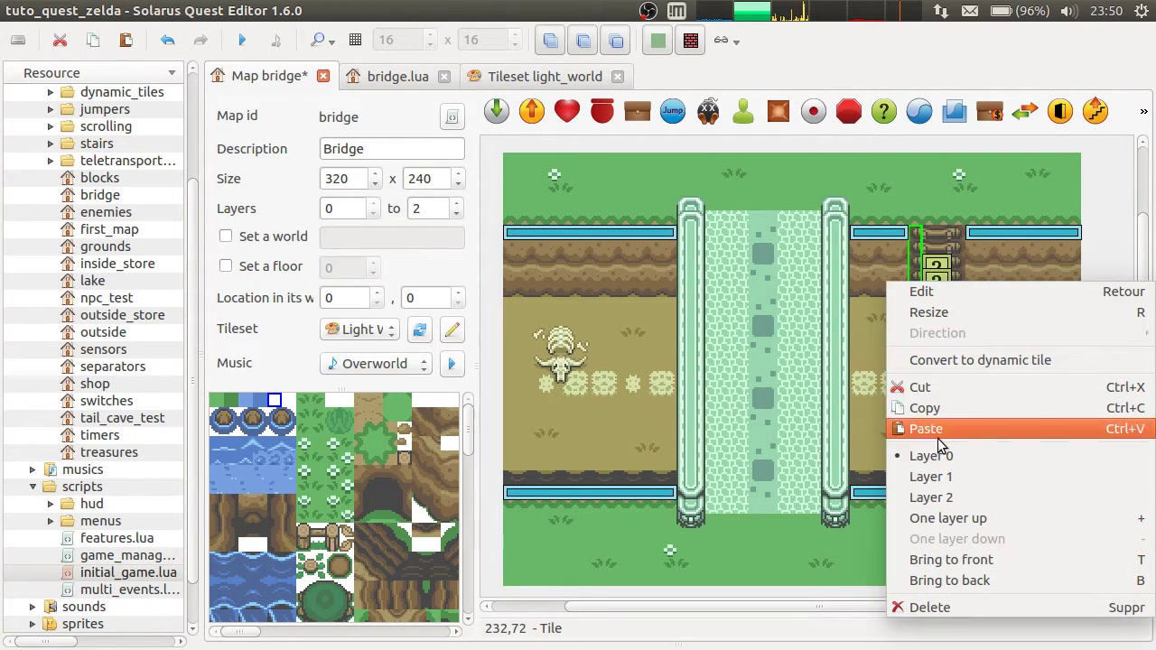
{"action": "left_click", "coordinate": [931, 467]}
{"action": "key", "text": "ctrl+s"}
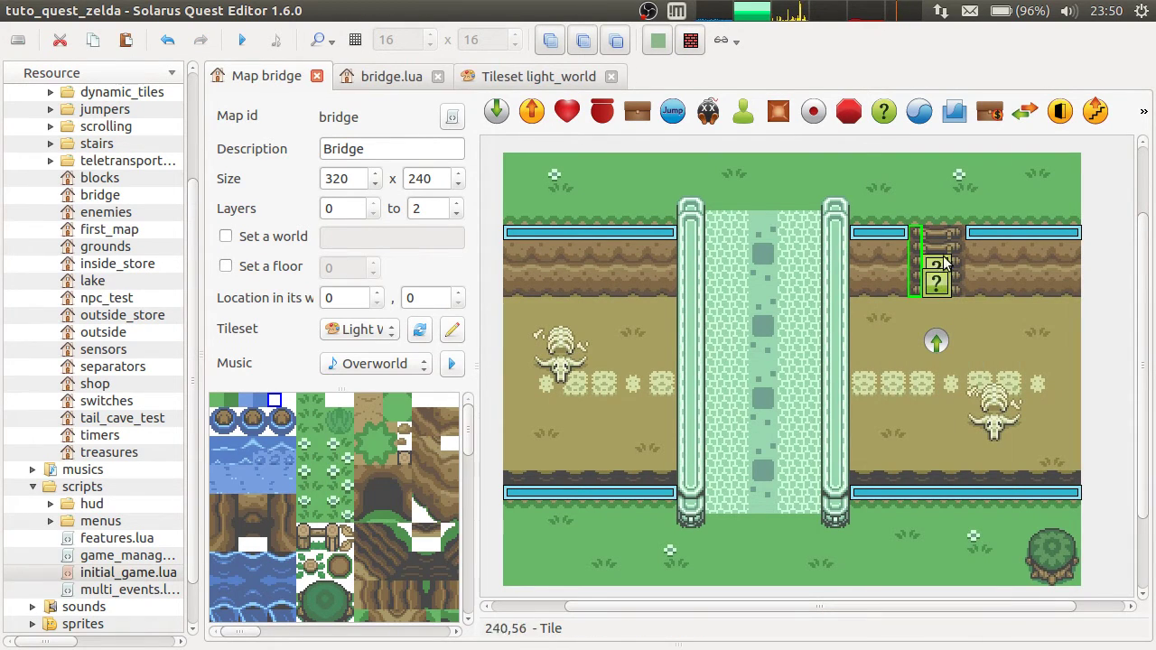
Add a matching invisible_wall tile along the ladder's right edge, and check the layer of the ladder's invisible tiles together.
{"action": "left_click", "coordinate": [959, 260]}
{"action": "right_click", "coordinate": [955, 263]}
{"action": "left_click", "coordinate": [955, 260]}
{"action": "right_click", "coordinate": [918, 259]}
{"action": "left_click", "coordinate": [918, 237]}
{"action": "left_click", "coordinate": [956, 242], "text": "ctrl"}
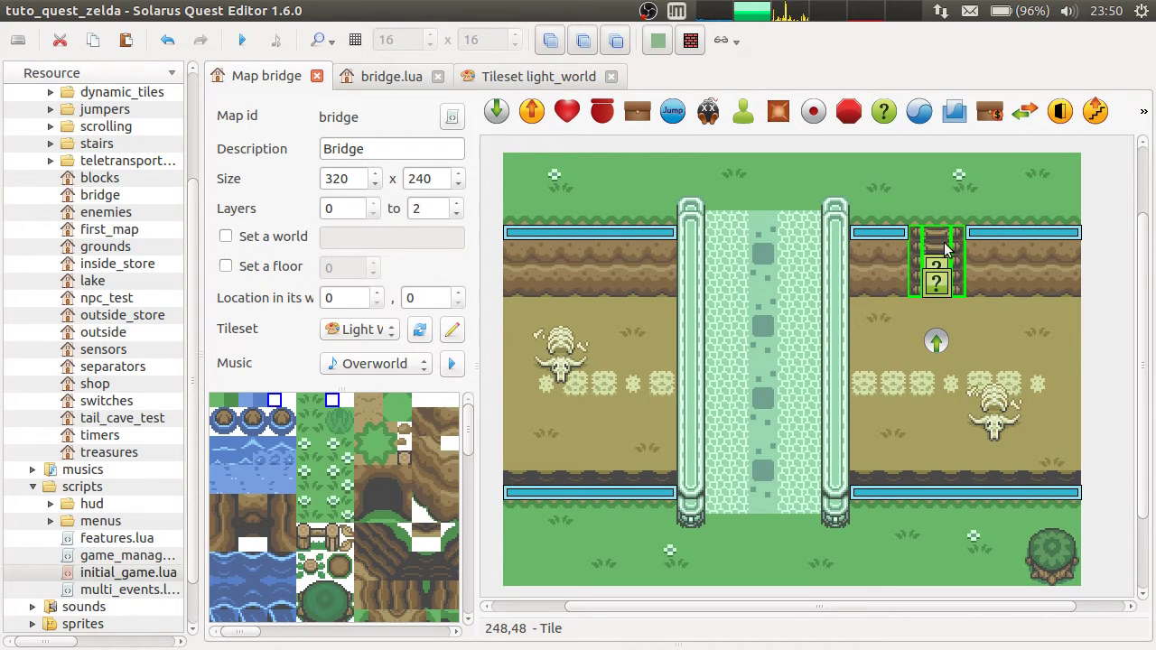
{"action": "right_click", "coordinate": [944, 240]}
{"action": "key", "text": "Escape"}
Run the quest, test moving the hero up, down and sideways on the ladder, and return to the ladder tile on the map.
{"action": "left_click", "coordinate": [241, 40]}
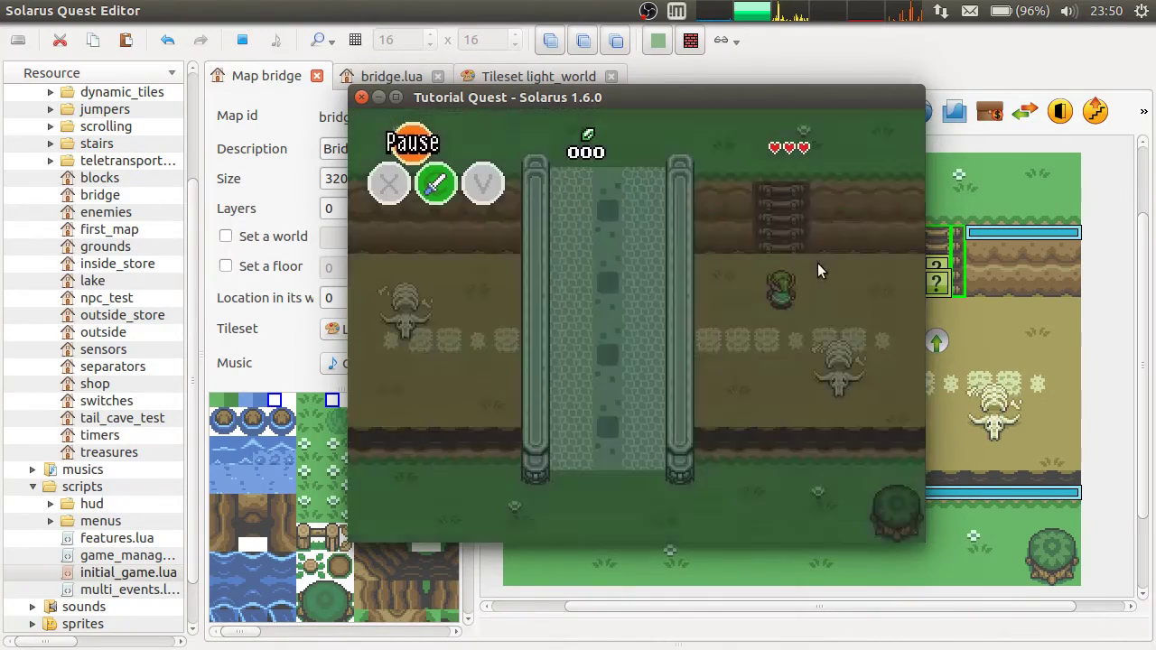
{"action": "key", "text": "Up"}
{"action": "key", "text": "Left"}
{"action": "key", "text": "Right"}
{"action": "key", "text": "Down"}
{"action": "key", "text": "Left"}
{"action": "key", "text": "Down"}
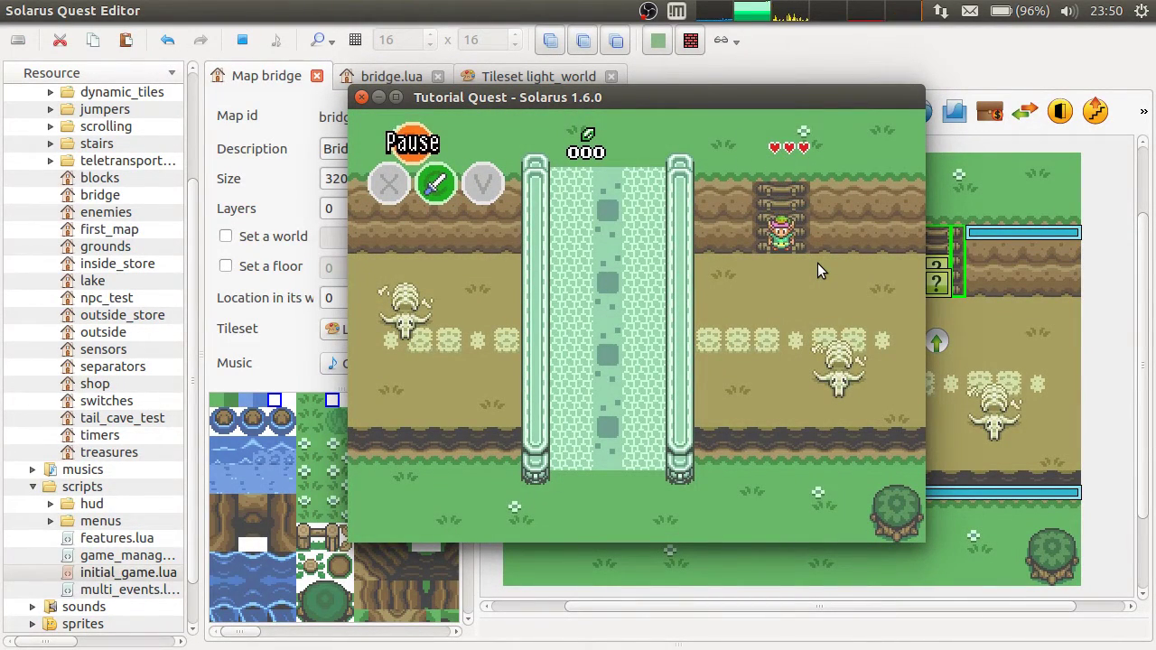
{"action": "left_click", "coordinate": [362, 97]}
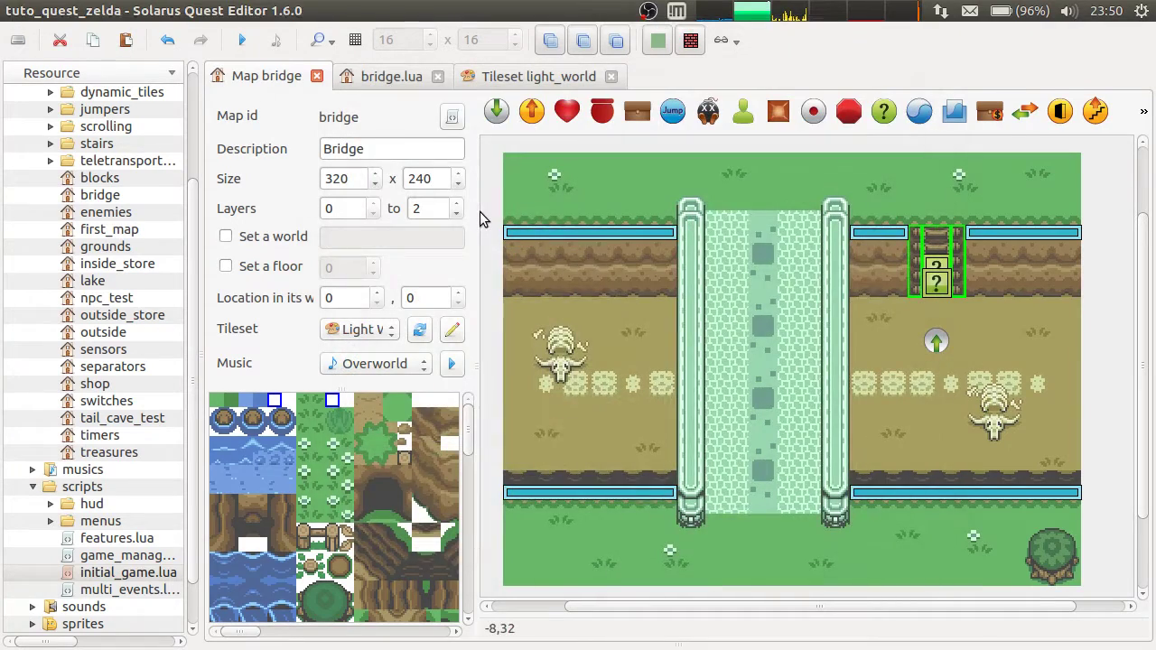
{"action": "left_click", "coordinate": [940, 262]}
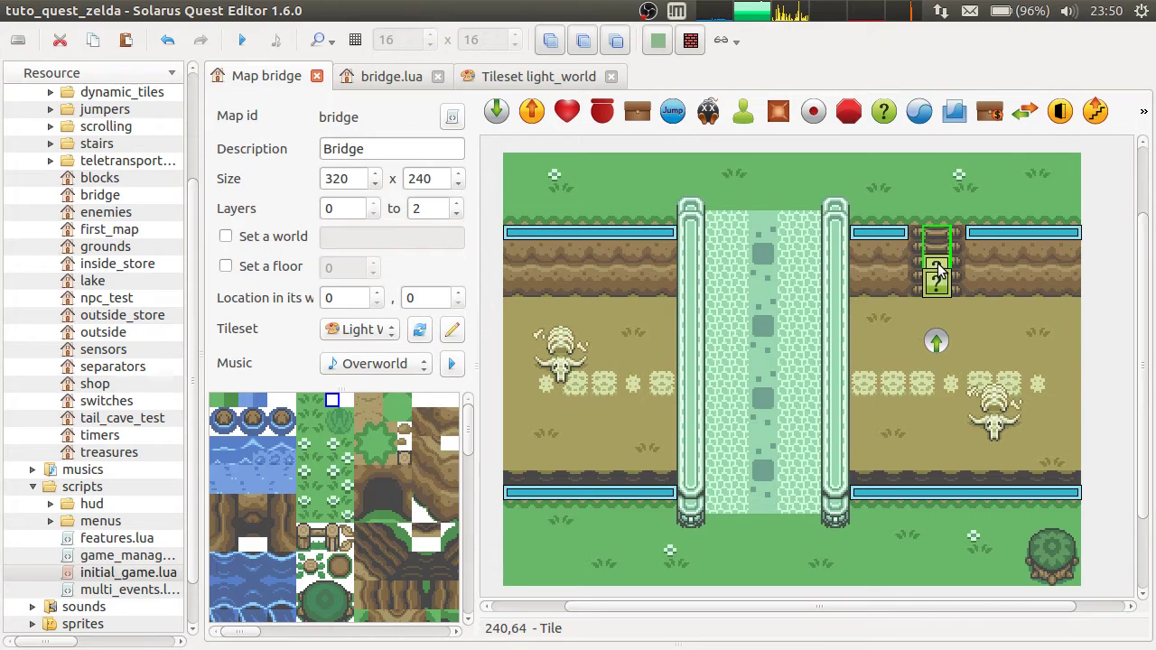
Hide layer 0 to examine the invisible ladder and wall tiles on layer 1, and show layer 0 again.
{"action": "left_click", "coordinate": [1111, 365]}
{"action": "key", "text": "0"}
{"action": "left_click", "coordinate": [942, 258]}
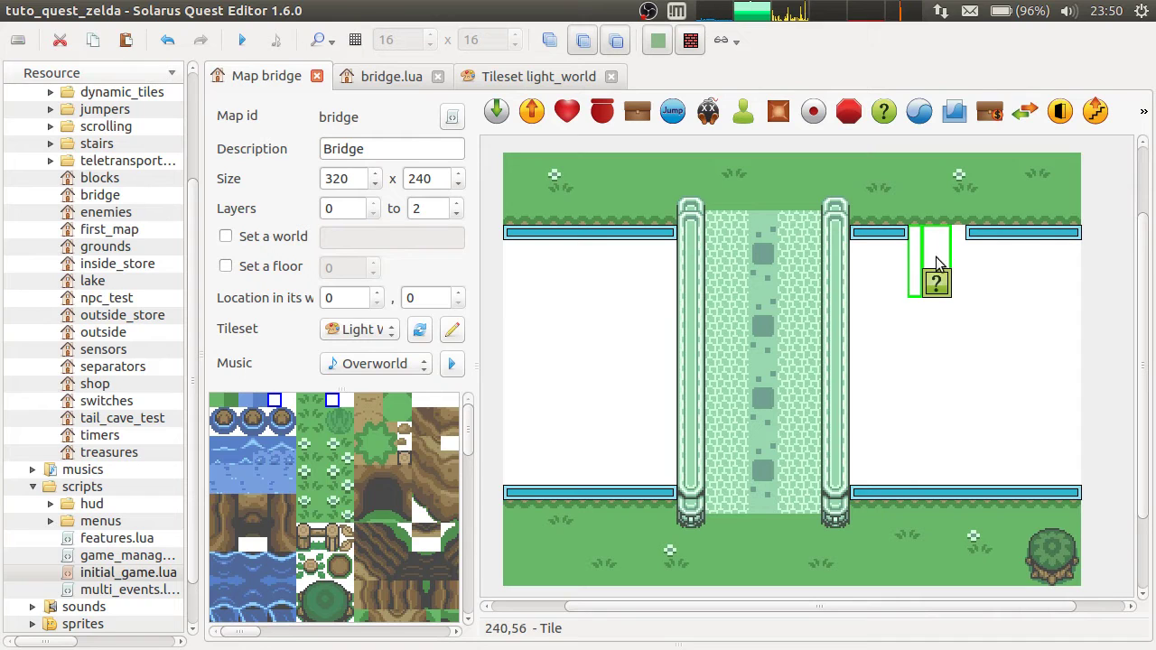
{"action": "left_click", "coordinate": [936, 257]}
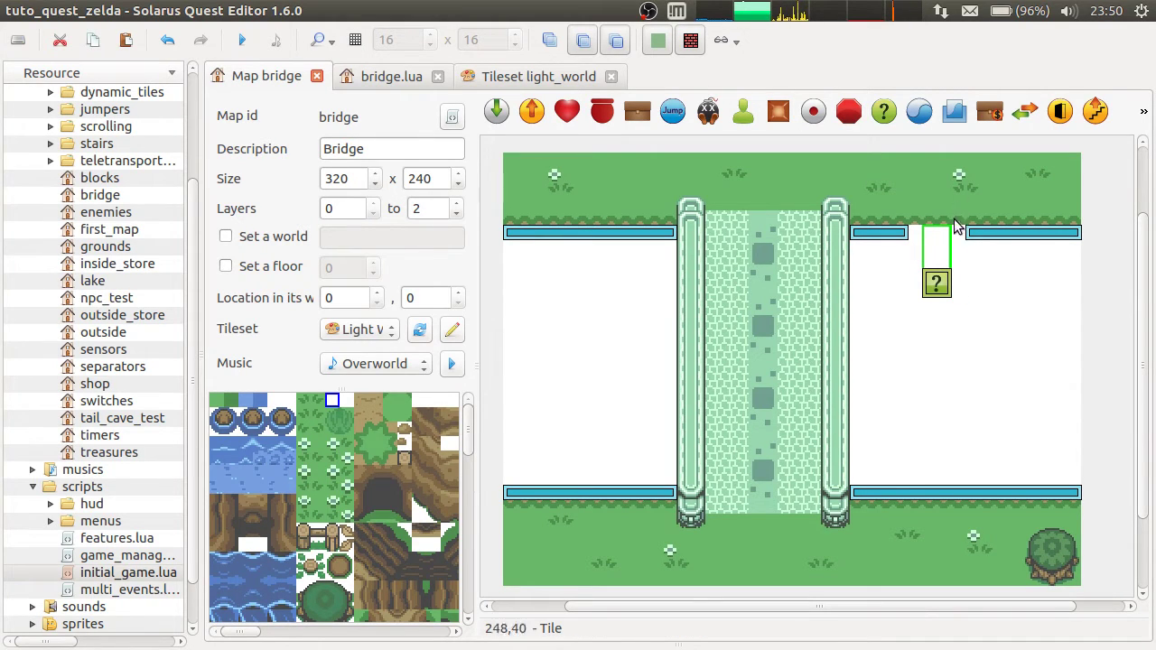
{"action": "left_click", "coordinate": [914, 263]}
{"action": "left_click", "coordinate": [960, 261], "text": "ctrl"}
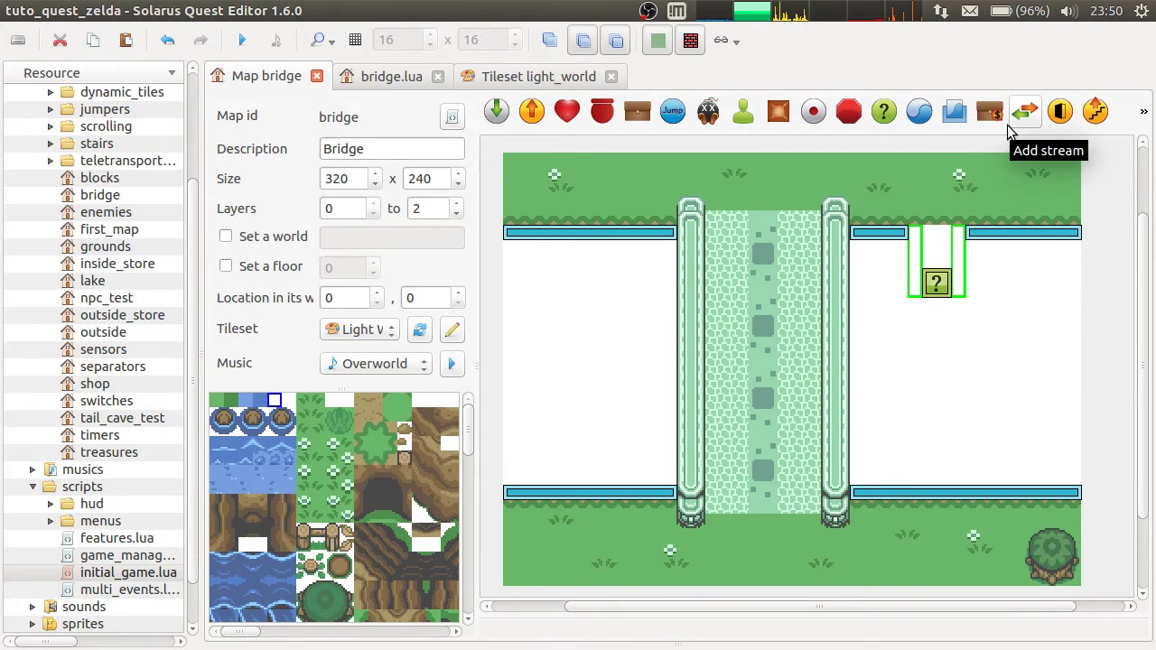
{"action": "left_click", "coordinate": [1117, 257]}
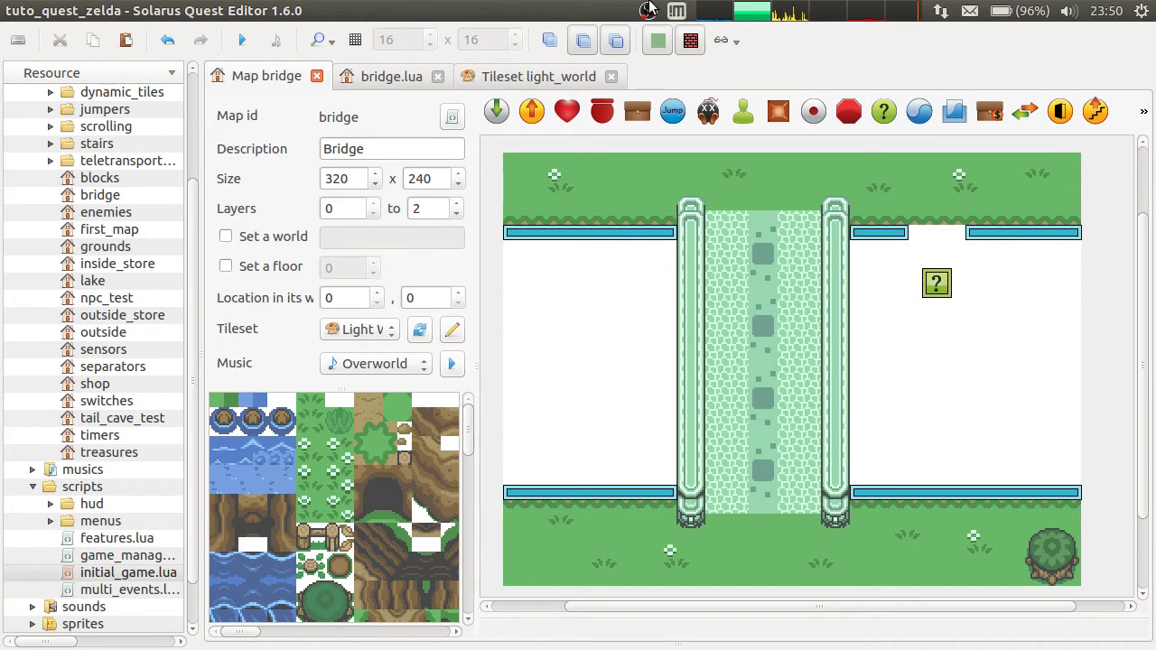
{"action": "left_click", "coordinate": [550, 40]}
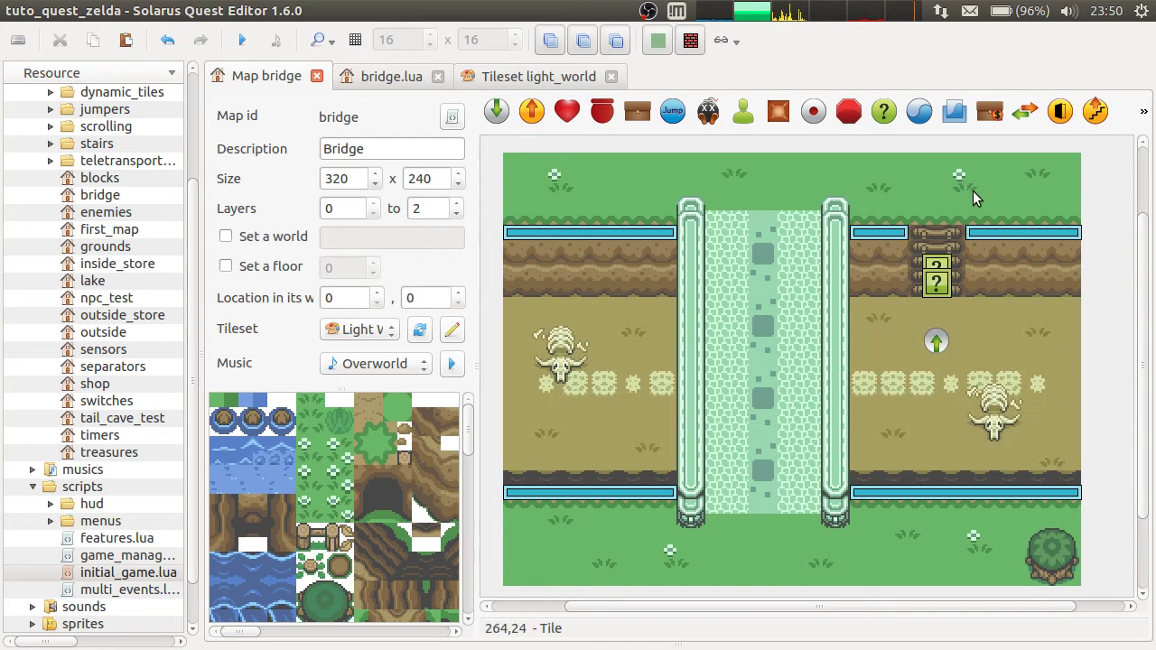
Delete the invisible_wall tiles along the ladder's left and right edges and save the map.
{"action": "left_click", "coordinate": [920, 244]}
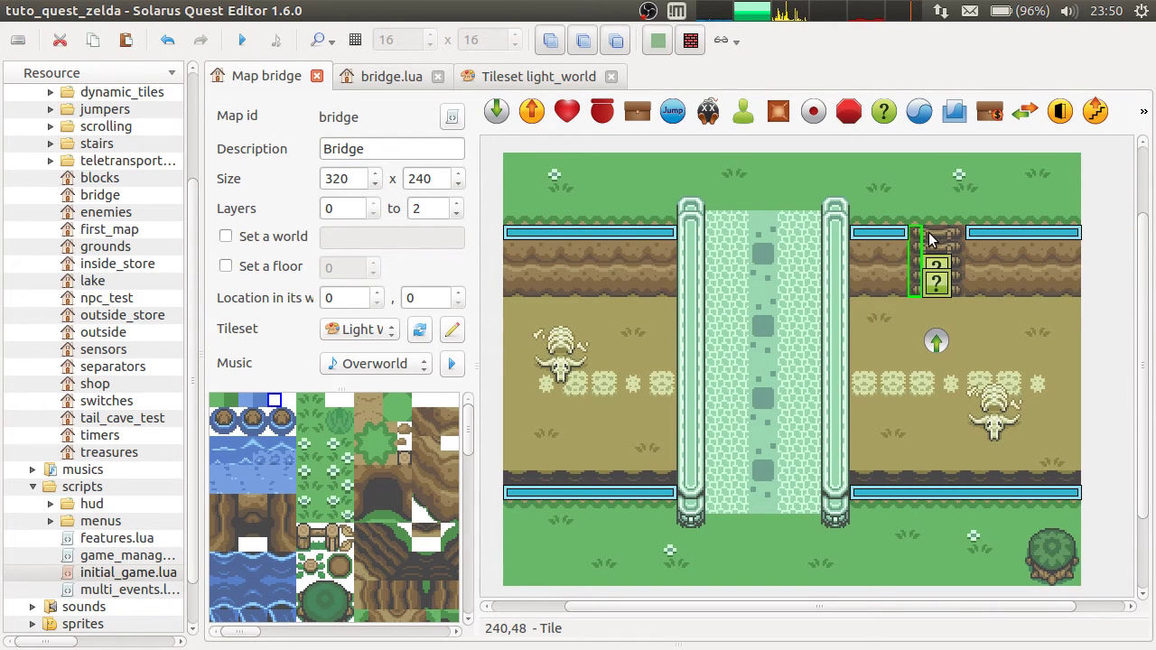
{"action": "key", "text": "Delete"}
{"action": "left_click", "coordinate": [956, 238]}
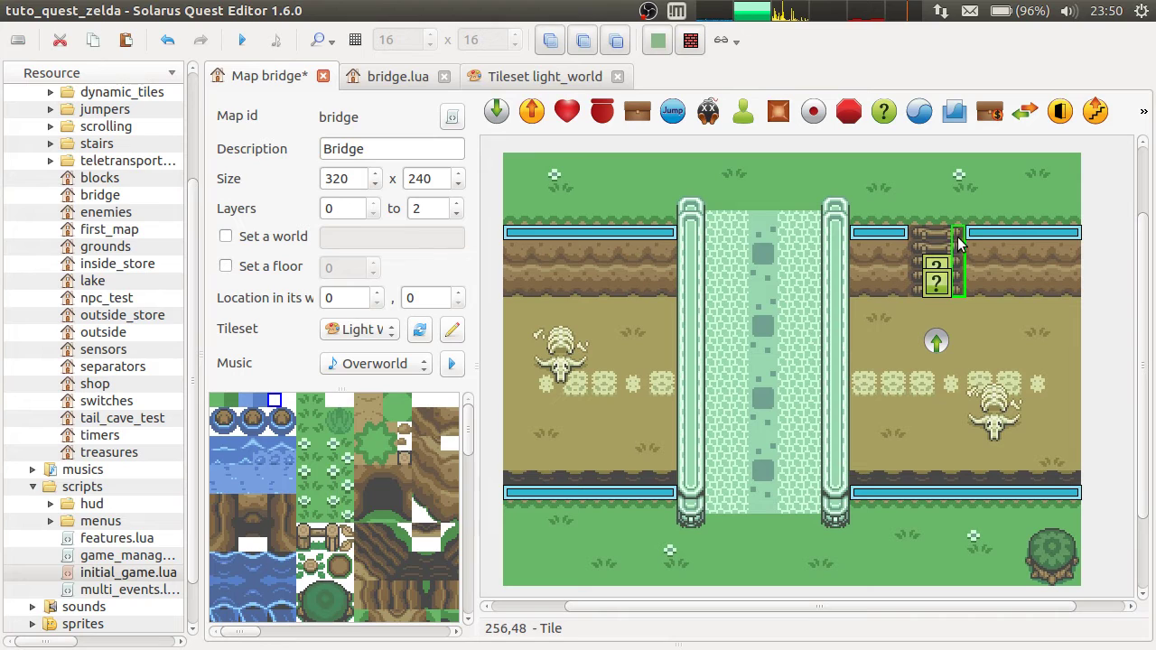
{"action": "key", "text": "Delete"}
{"action": "key", "text": "ctrl+s"}
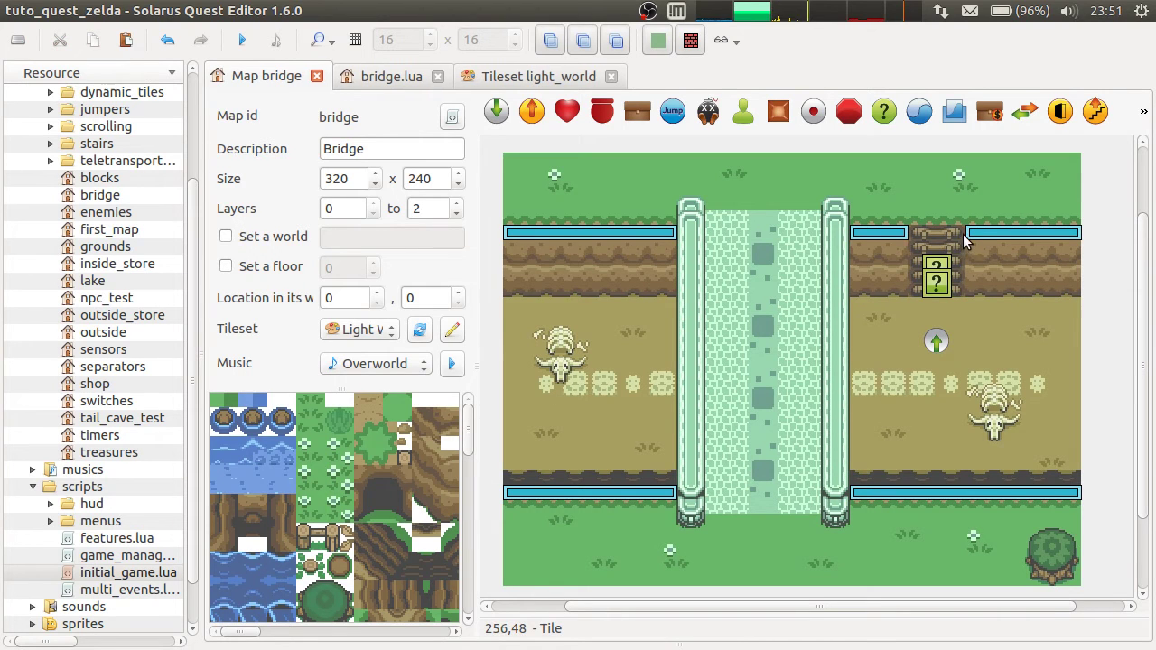
Copy the visible ladder's left, middle and right tiles together and paste the copy on the sandy ground below the cliff.
{"action": "left_click", "coordinate": [922, 240]}
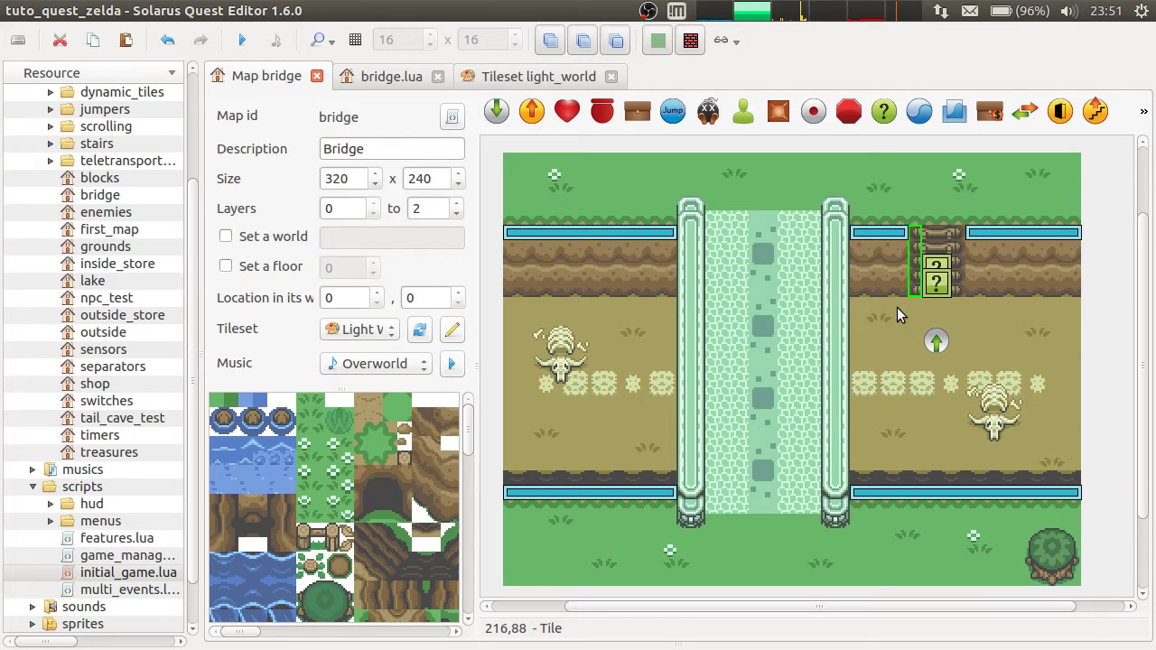
{"action": "left_click", "coordinate": [1066, 233]}
{"action": "left_click", "coordinate": [1114, 238]}
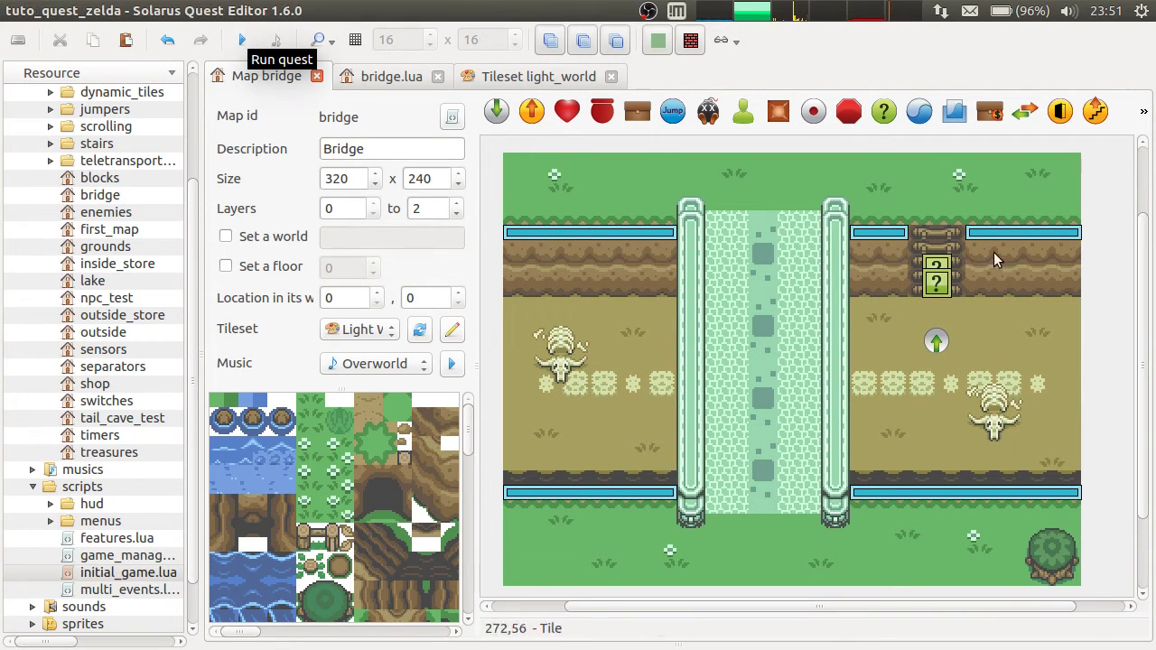
{"action": "left_click", "coordinate": [923, 236]}
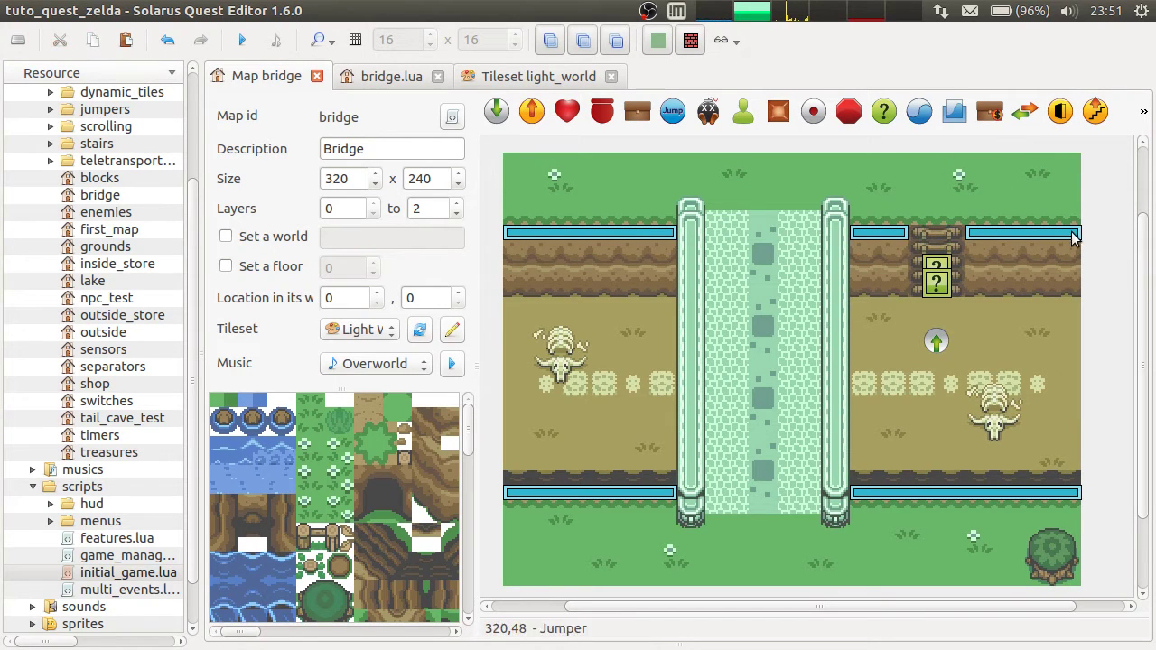
{"action": "left_click", "coordinate": [914, 249]}
{"action": "left_click", "coordinate": [937, 236], "text": "ctrl"}
{"action": "left_click", "coordinate": [959, 237], "text": "ctrl"}
{"action": "key", "text": "ctrl+c"}
{"action": "key", "text": "ctrl+v"}
{"action": "left_click", "coordinate": [897, 385]}
Assign the three copied ladder tiles to layer 1 and move them exactly over the original ladder.
{"action": "right_click", "coordinate": [896, 383]}
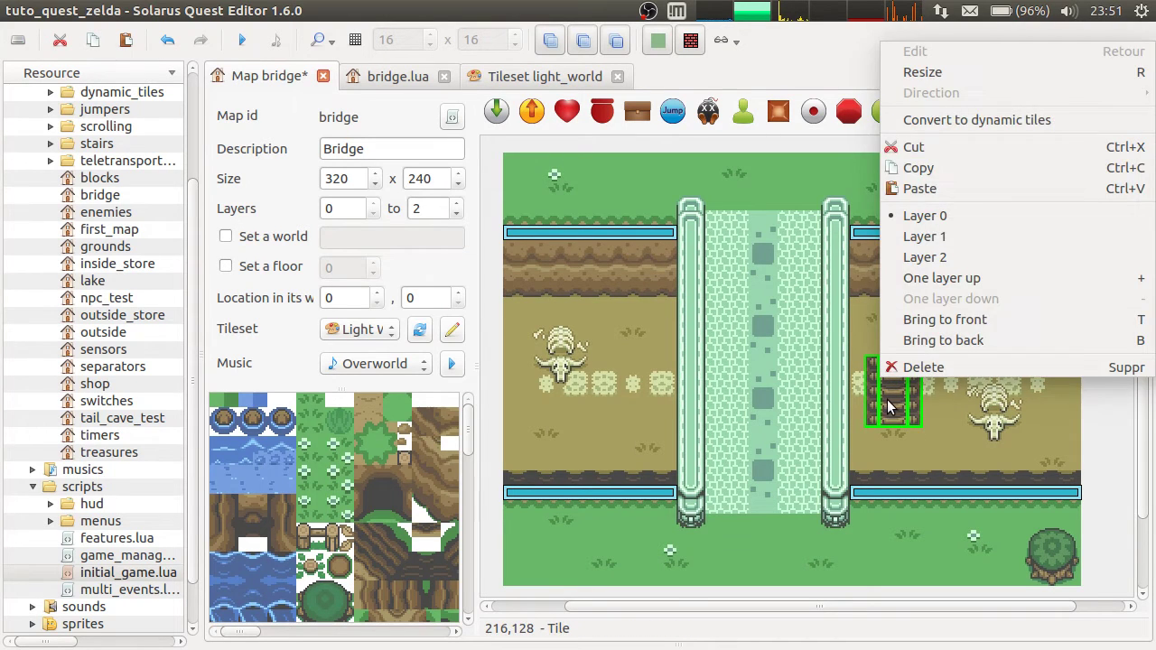
{"action": "key", "text": "Escape"}
{"action": "right_click", "coordinate": [888, 415]}
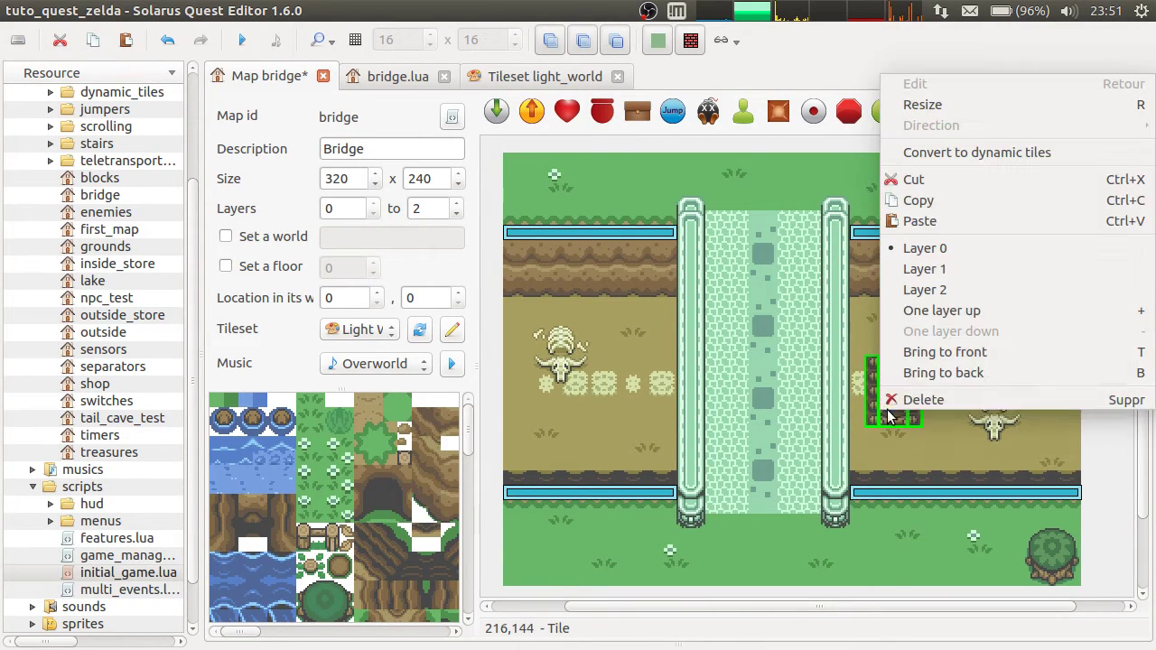
{"action": "left_click", "coordinate": [980, 249]}
{"action": "left_click", "coordinate": [940, 242]}
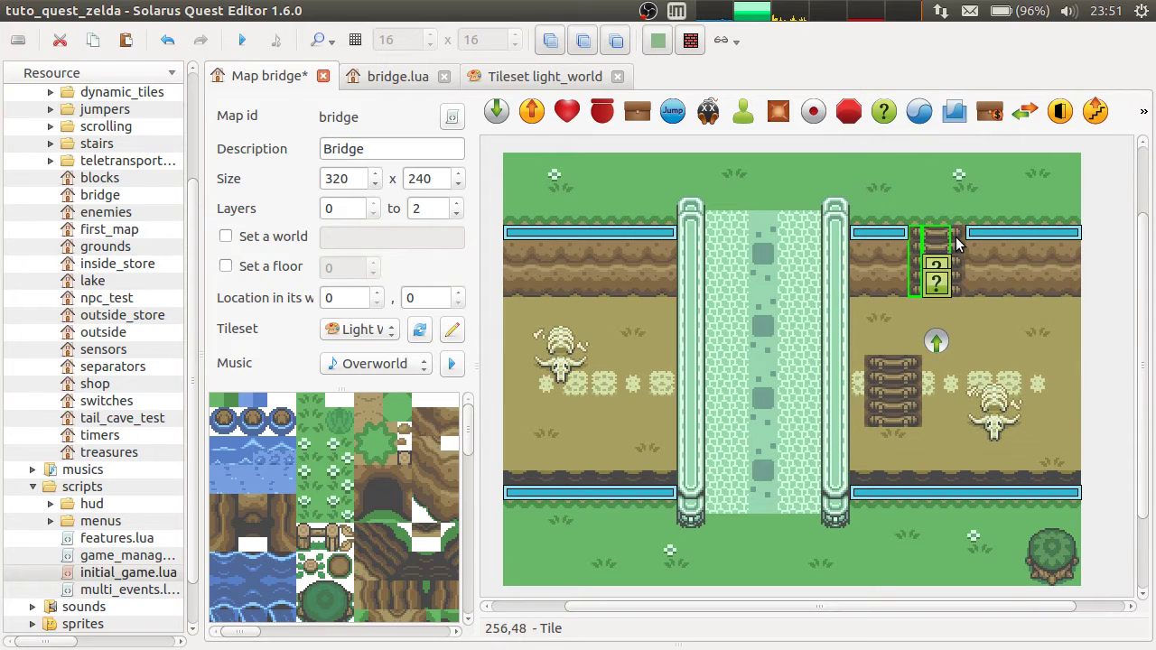
{"action": "left_click", "coordinate": [893, 396]}
{"action": "left_click", "coordinate": [911, 398], "text": "ctrl"}
{"action": "left_click", "coordinate": [867, 398], "text": "ctrl"}
{"action": "right_click", "coordinate": [880, 398]}
{"action": "left_click", "coordinate": [925, 250]}
{"action": "left_click_drag", "start_coordinate": [896, 407], "coordinate": [935, 271]}
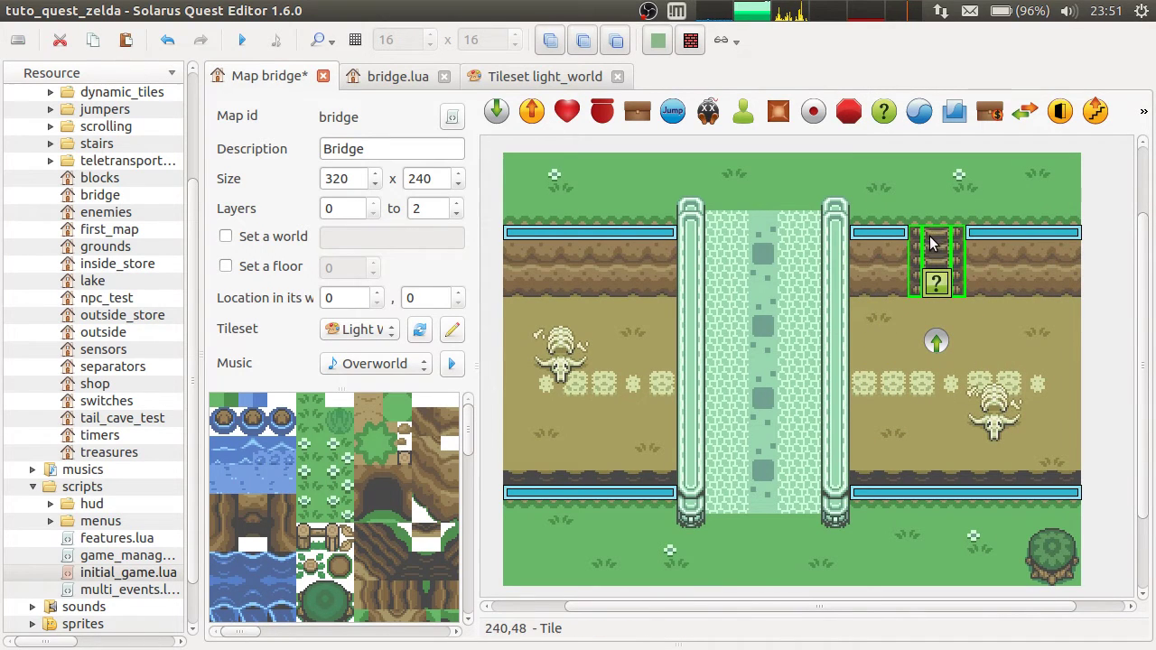
Convert the three layer 1 ladder tiles to dynamic tiles and save the map.
{"action": "right_click", "coordinate": [933, 244]}
{"action": "left_click", "coordinate": [950, 315]}
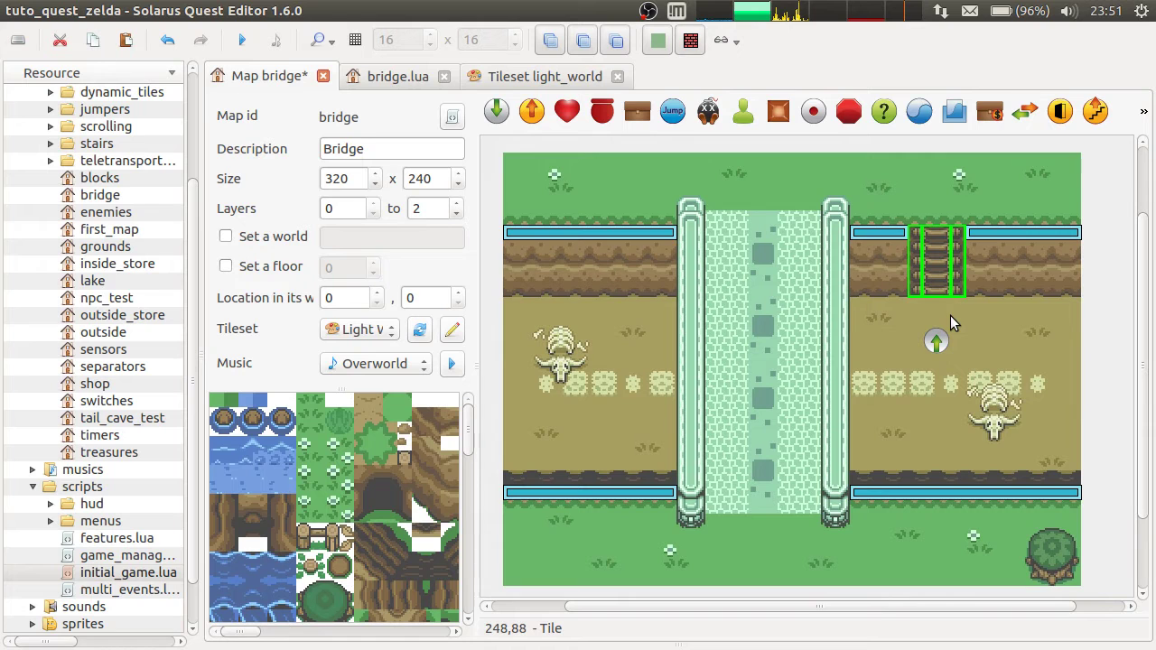
{"action": "right_click", "coordinate": [971, 272]}
{"action": "left_click", "coordinate": [976, 243]}
{"action": "left_click", "coordinate": [915, 259]}
{"action": "double_click", "coordinate": [915, 259]}
{"action": "left_click", "coordinate": [568, 408]}
{"action": "key", "text": "ctrl+s"}
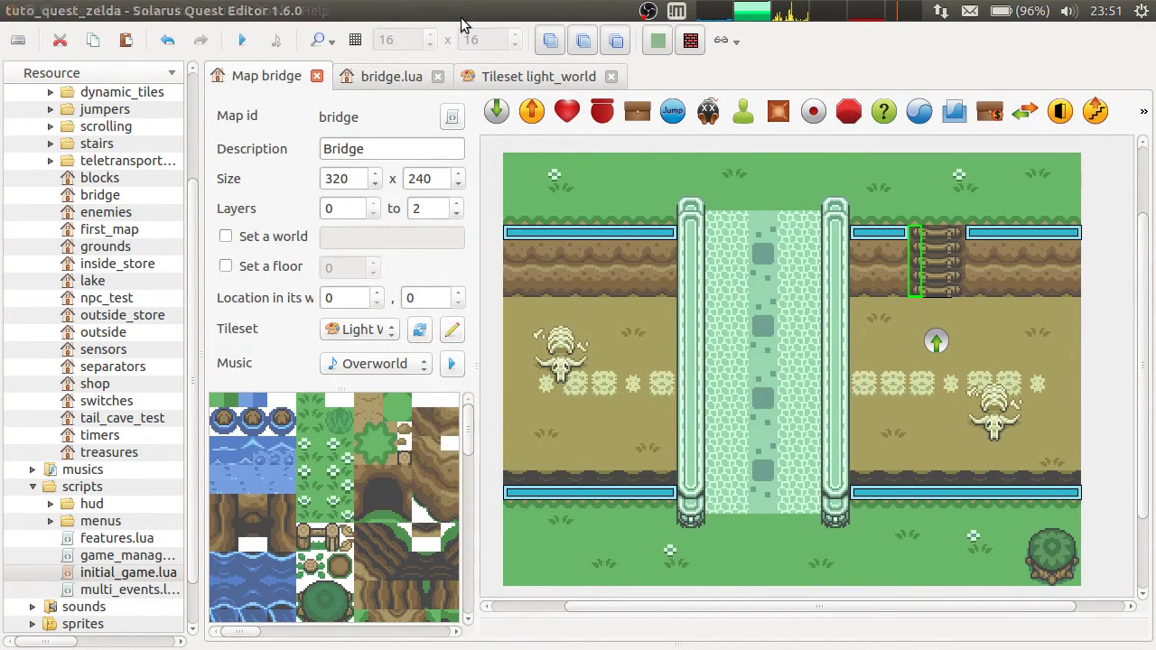
Name the ladder's left dynamic tile invisible_tile_1.
{"action": "left_click", "coordinate": [412, 78]}
{"action": "key", "text": "ctrl+a"}
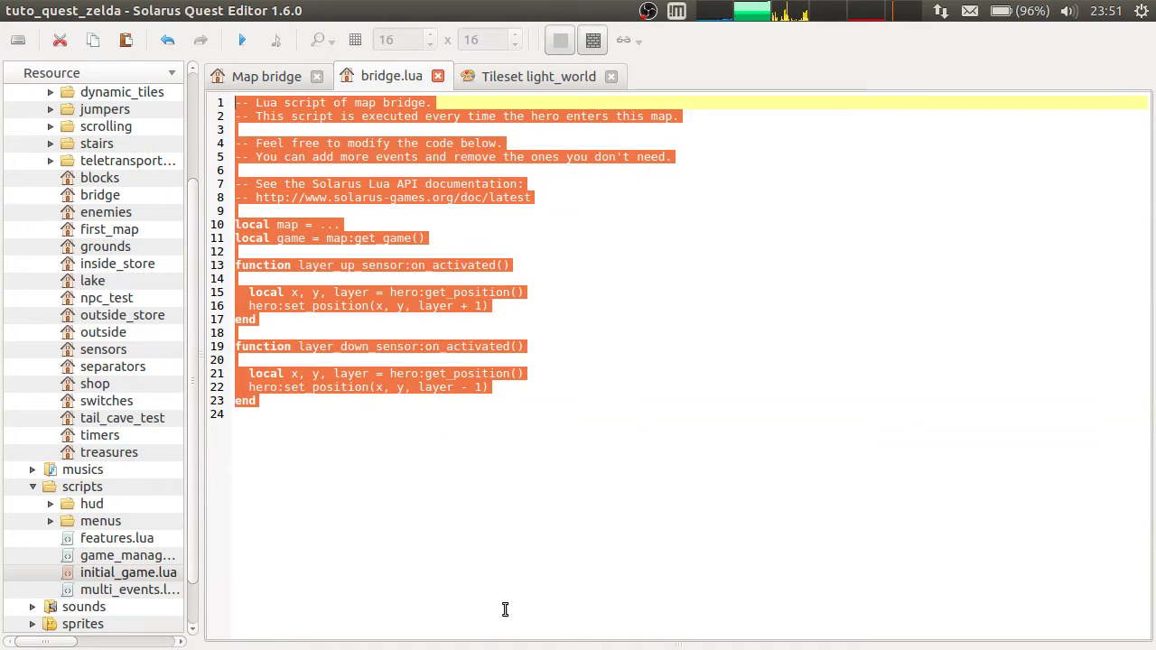
{"action": "left_click", "coordinate": [505, 610]}
{"action": "left_click", "coordinate": [255, 77]}
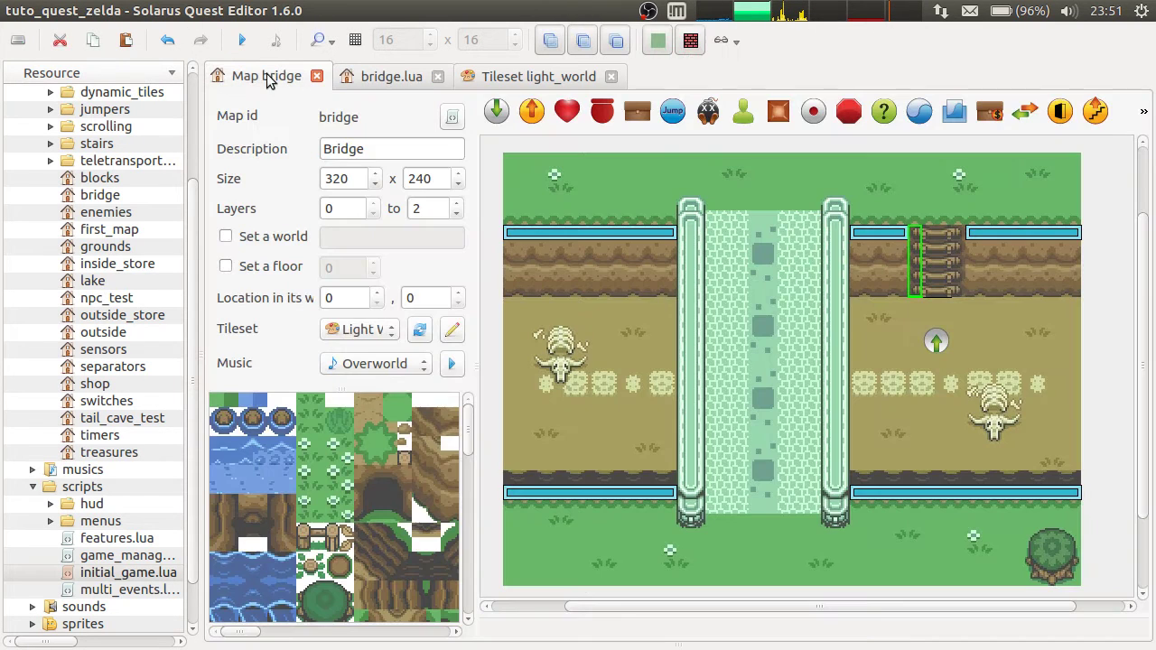
{"action": "double_click", "coordinate": [919, 255]}
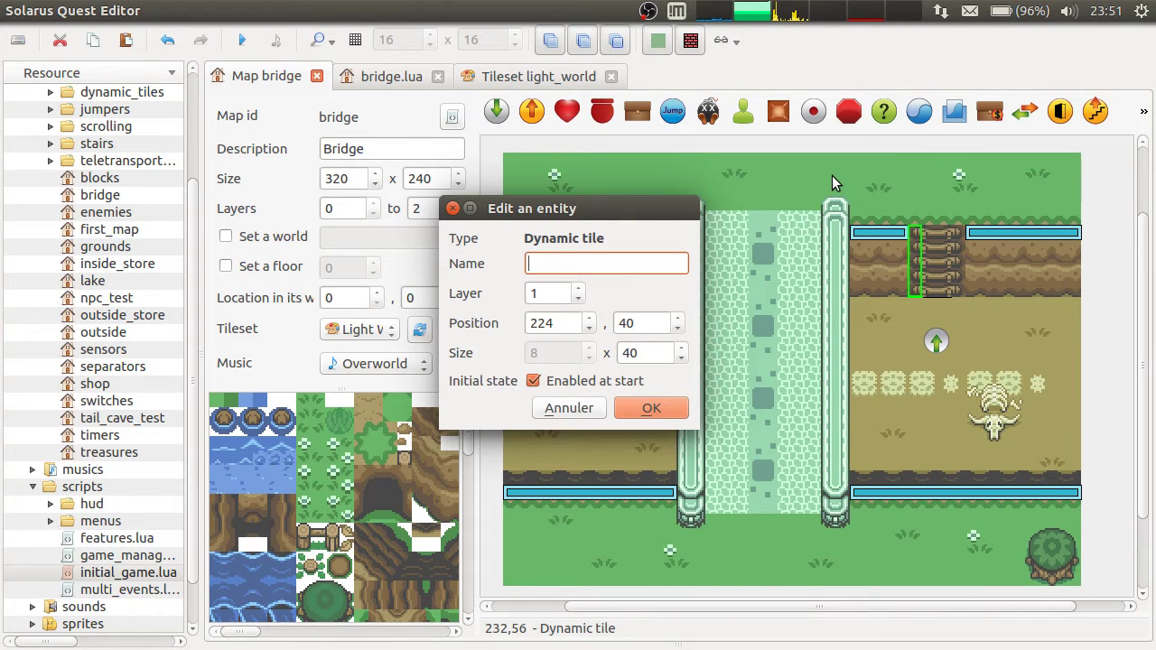
{"action": "type", "text": "invisible_tile_"}
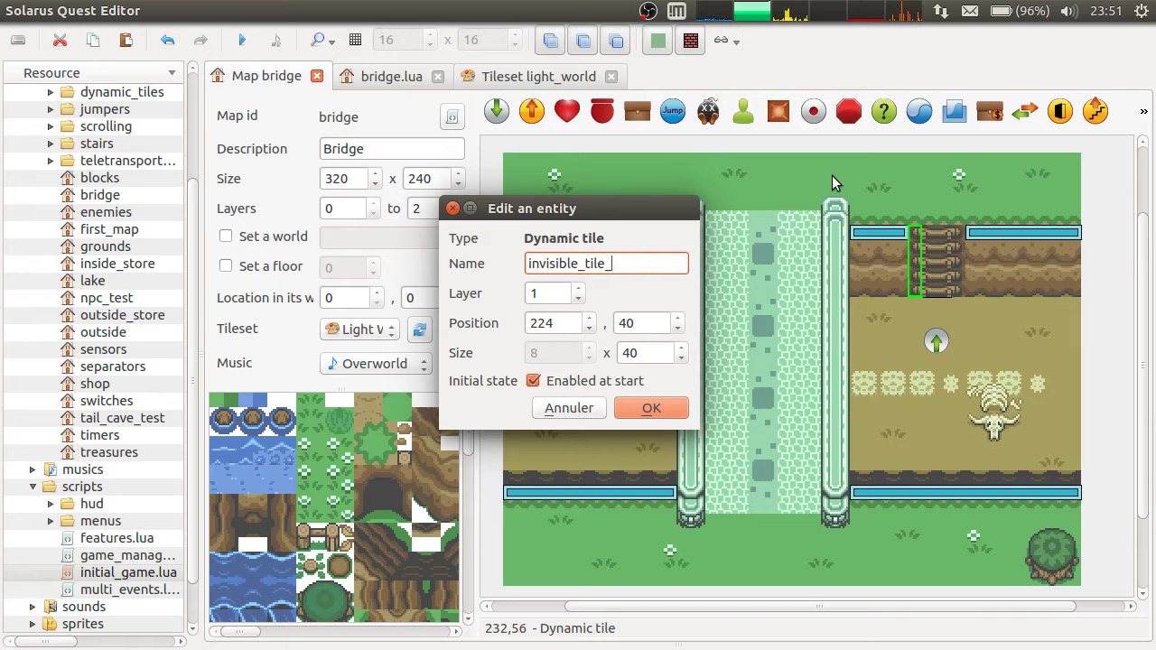
{"action": "type", "text": "t1"}
{"action": "key", "text": "ctrl+a"}
{"action": "key", "text": "Return"}
Name the ladder's middle dynamic tile invisible_tile_2 and the right one invisible_tile_3, and save the map.
{"action": "double_click", "coordinate": [935, 264]}
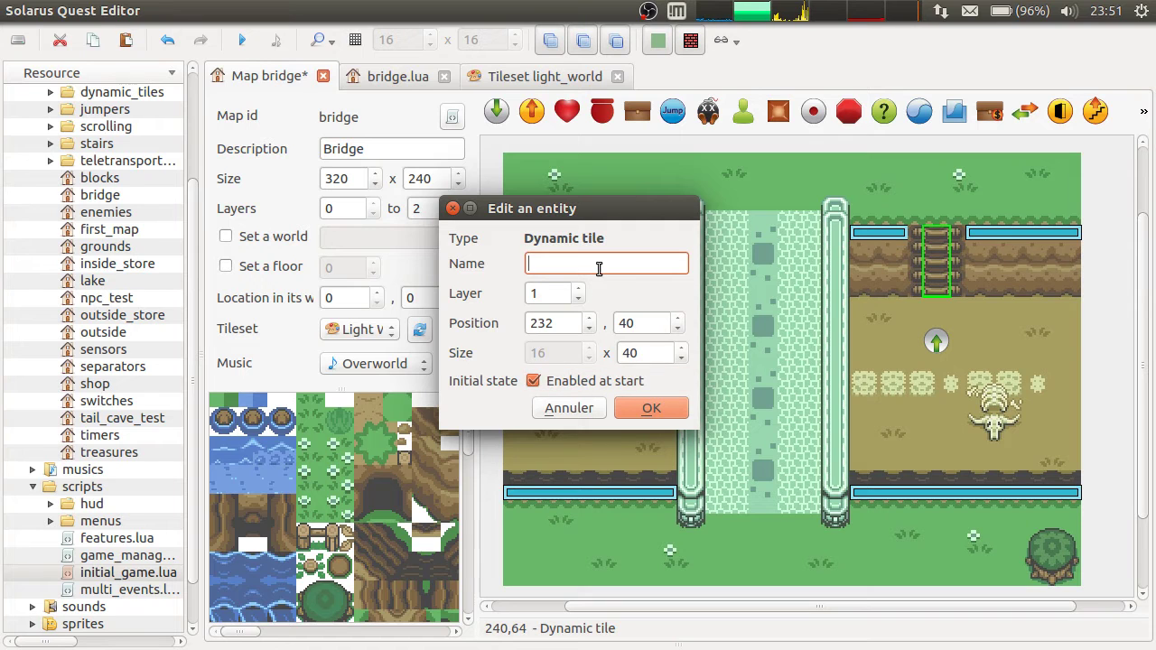
{"action": "key", "text": "ctrl+v"}
{"action": "left_click", "coordinate": [654, 409]}
{"action": "double_click", "coordinate": [939, 262]}
{"action": "left_click", "coordinate": [651, 408]}
{"action": "double_click", "coordinate": [960, 244]}
{"action": "key", "text": "ctrl+v"}
{"action": "type", "text": "3"}
{"action": "left_click", "coordinate": [656, 409]}
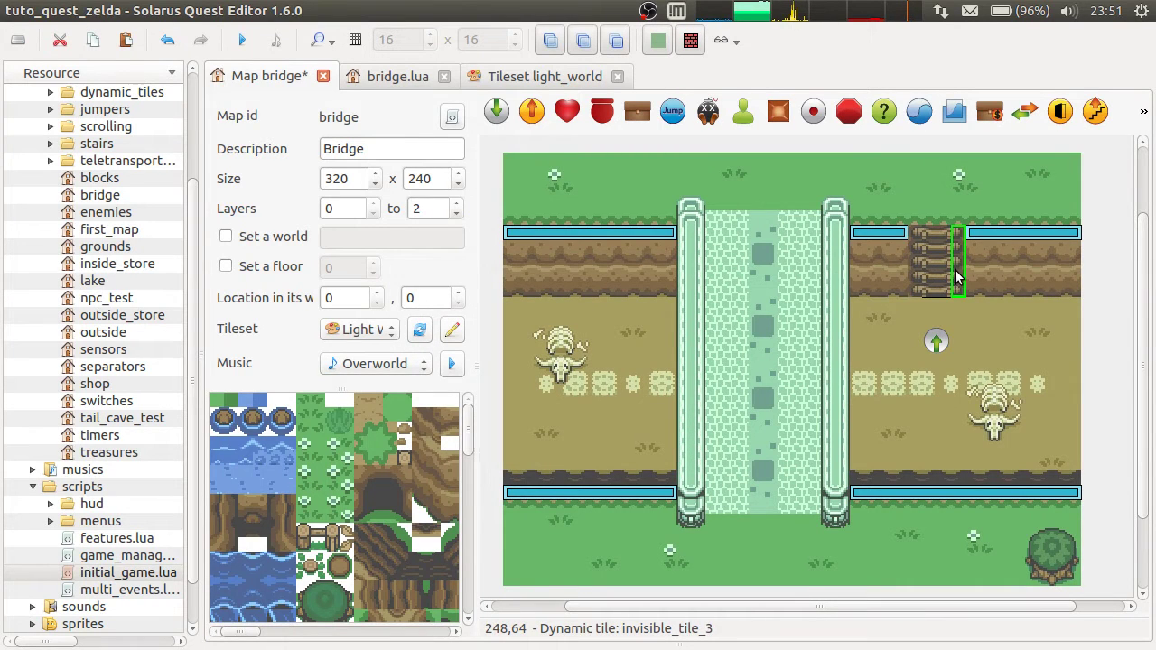
{"action": "key", "text": "ctrl+s"}
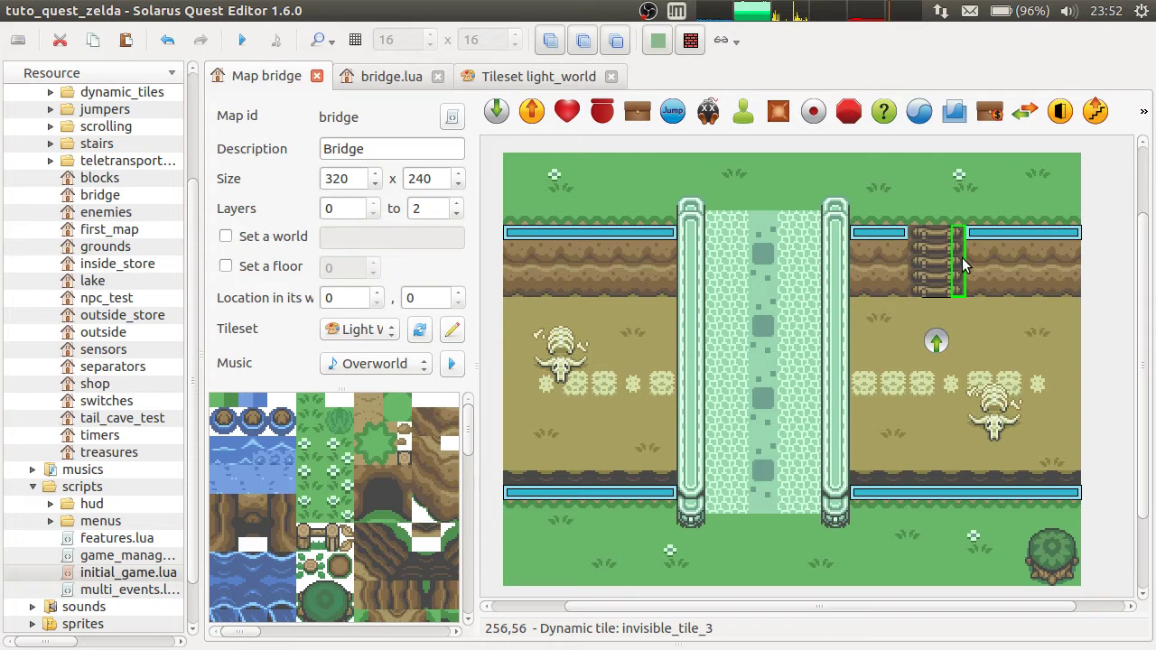
Below the game declaration in bridge.lua, add a line calling invisible_tile_1:set_visible(false).
{"action": "left_click", "coordinate": [1128, 280]}
{"action": "left_click", "coordinate": [406, 79]}
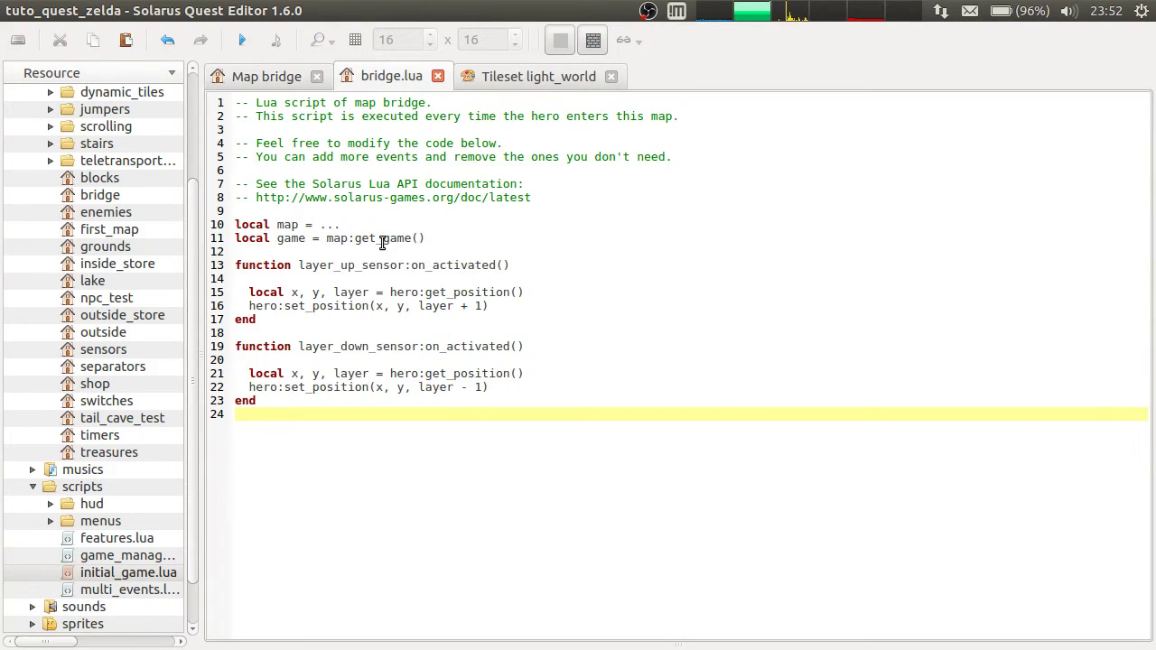
{"action": "left_click", "coordinate": [434, 227]}
{"action": "left_click", "coordinate": [457, 250]}
{"action": "left_click", "coordinate": [454, 240]}
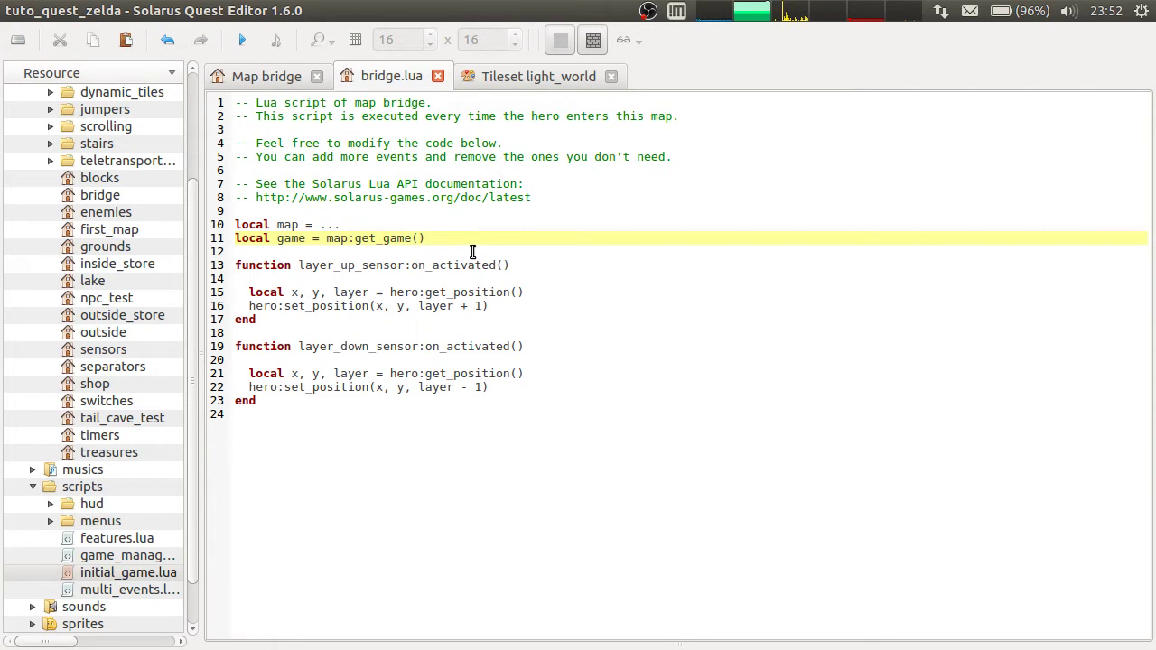
{"action": "key", "text": "Return"}
{"action": "key", "text": "Return"}
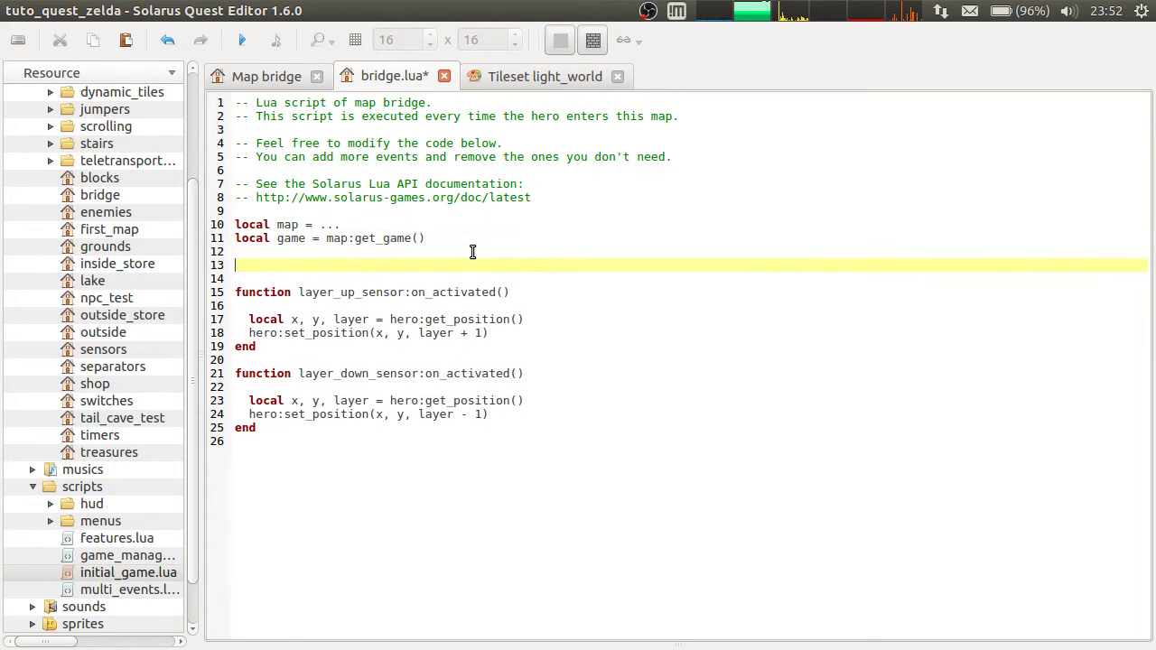
{"action": "type", "text": "invisible_tile_1:set_visible(false"}
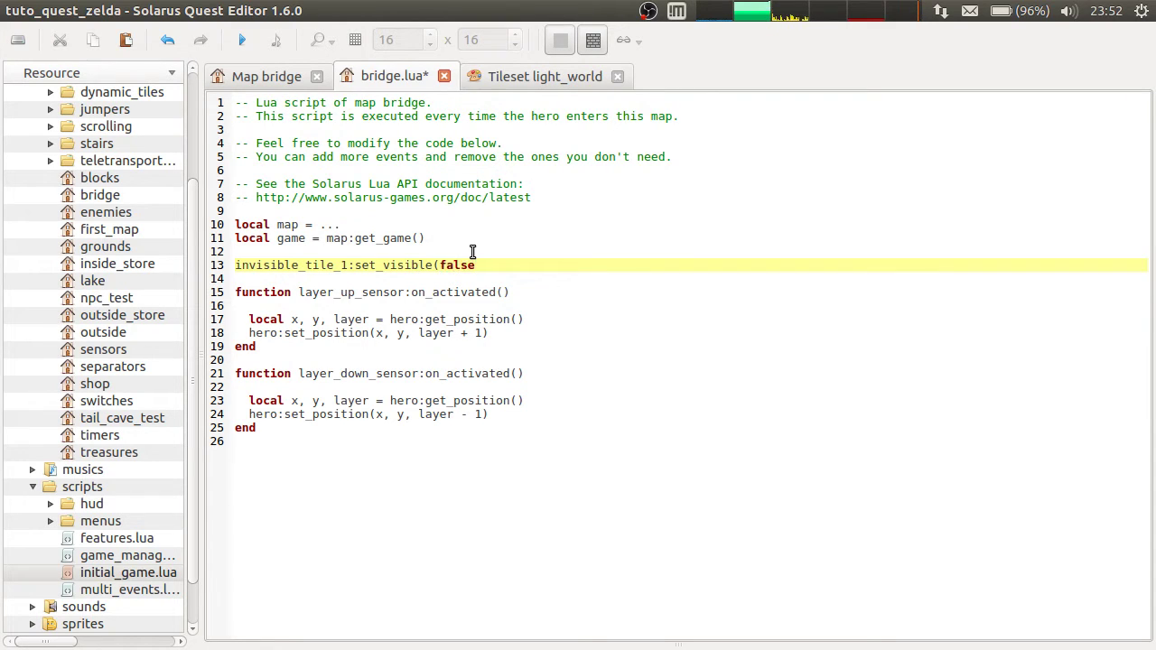
Duplicate the set_visible(false) line for invisible_tile_2 and invisible_tile_3, and save the script.
{"action": "left_click_drag", "start_coordinate": [472, 252], "coordinate": [497, 262]}
{"action": "key", "text": "ctrl+c"}
{"action": "key", "text": "ctrl+v"}
{"action": "key", "text": "ctrl+v"}
{"action": "key", "text": "ctrl+v"}
{"action": "left_click_drag", "start_coordinate": [341, 279], "coordinate": [349, 279]}
{"action": "type", "text": "2"}
{"action": "double_click", "coordinate": [345, 292]}
{"action": "type", "text": "3"}
{"action": "key", "text": "ctrl+s"}
Run the quest, test the hero's movement up, down and sideways on the ladder, and close the game.
{"action": "left_click", "coordinate": [241, 42]}
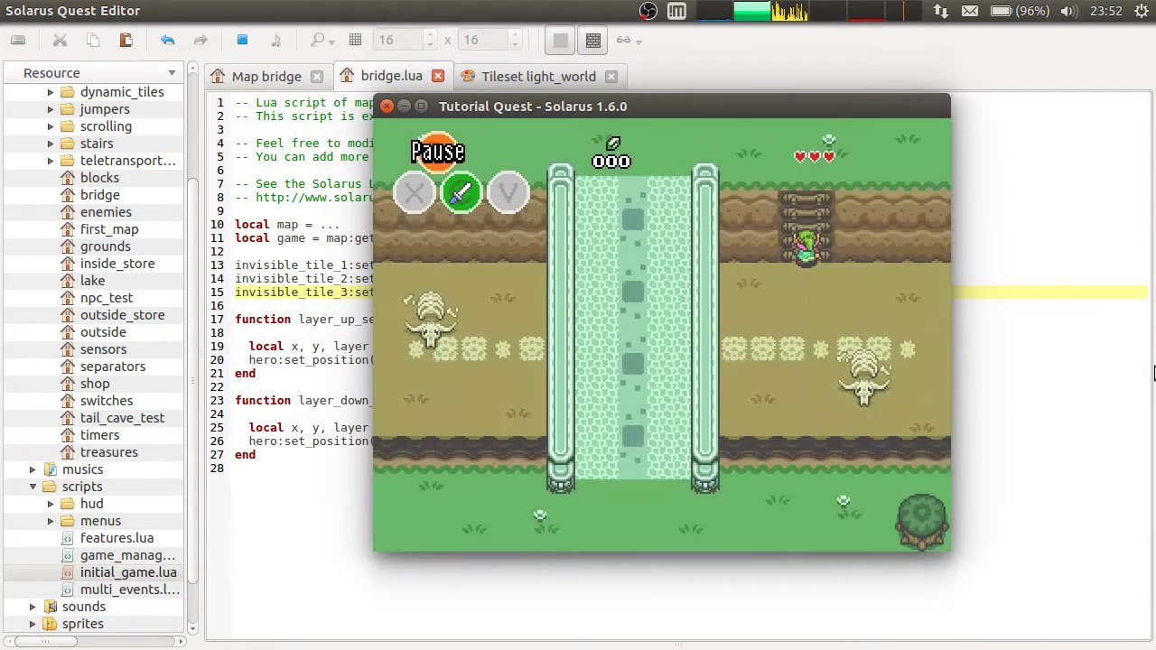
{"action": "key", "text": "Down"}
{"action": "key", "text": "Left"}
{"action": "key", "text": "Up"}
{"action": "key", "text": "Down"}
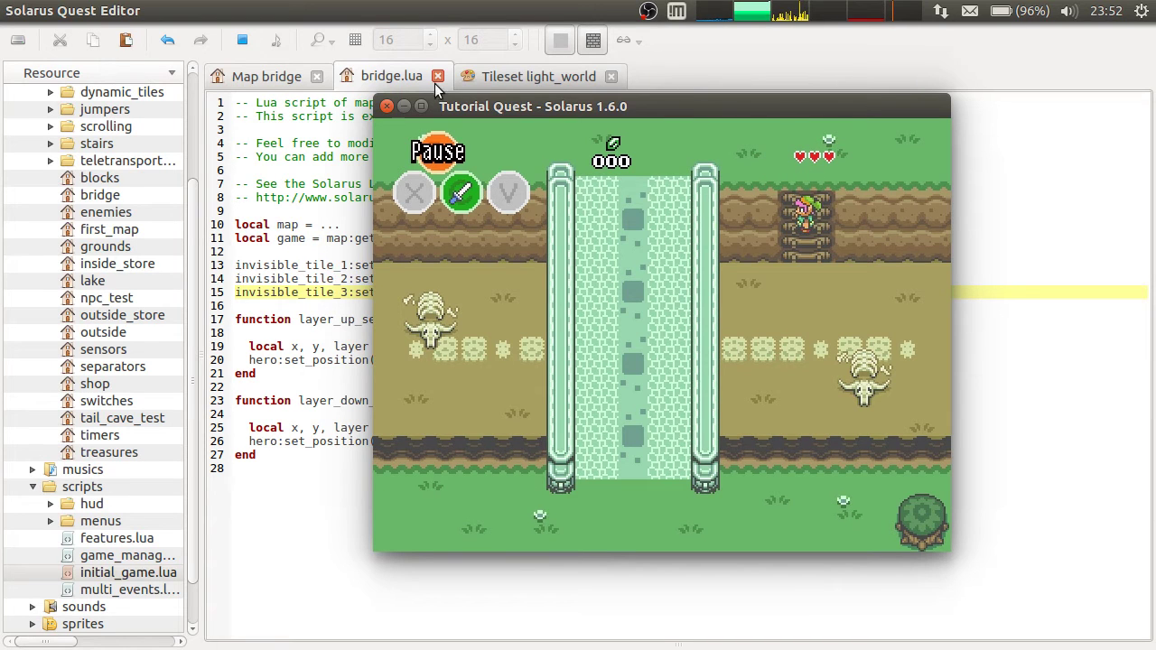
{"action": "left_click", "coordinate": [386, 105]}
Convert the ladder's three dynamic tiles on the bridge map back to static tiles.
{"action": "left_click", "coordinate": [266, 76]}
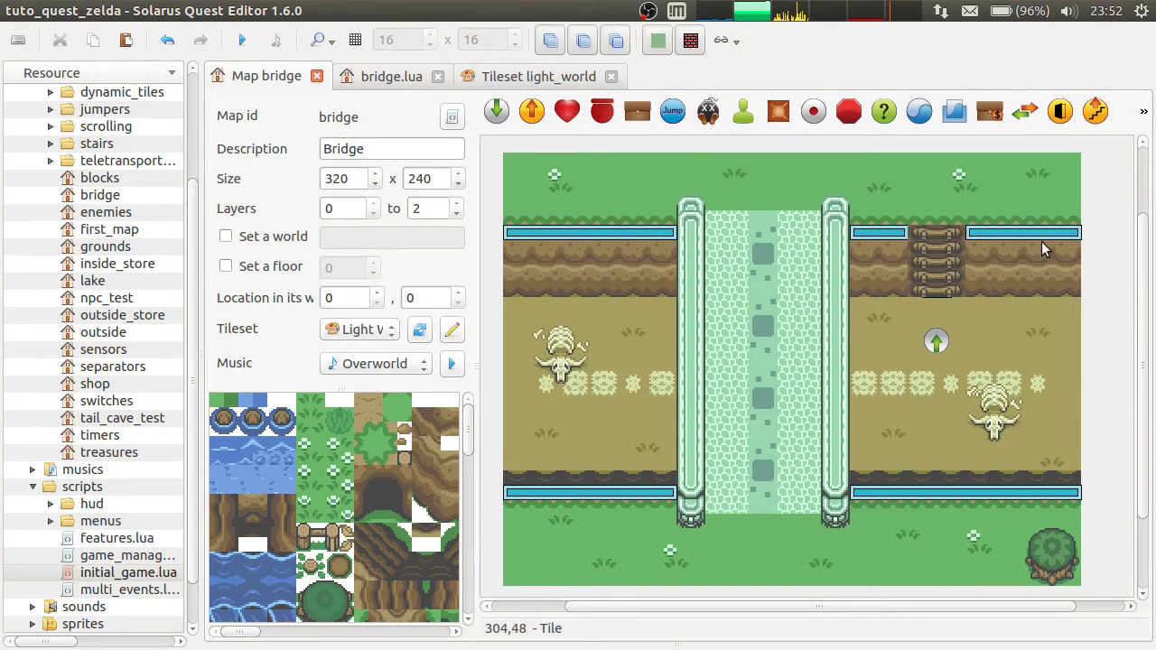
{"action": "left_click", "coordinate": [925, 254]}
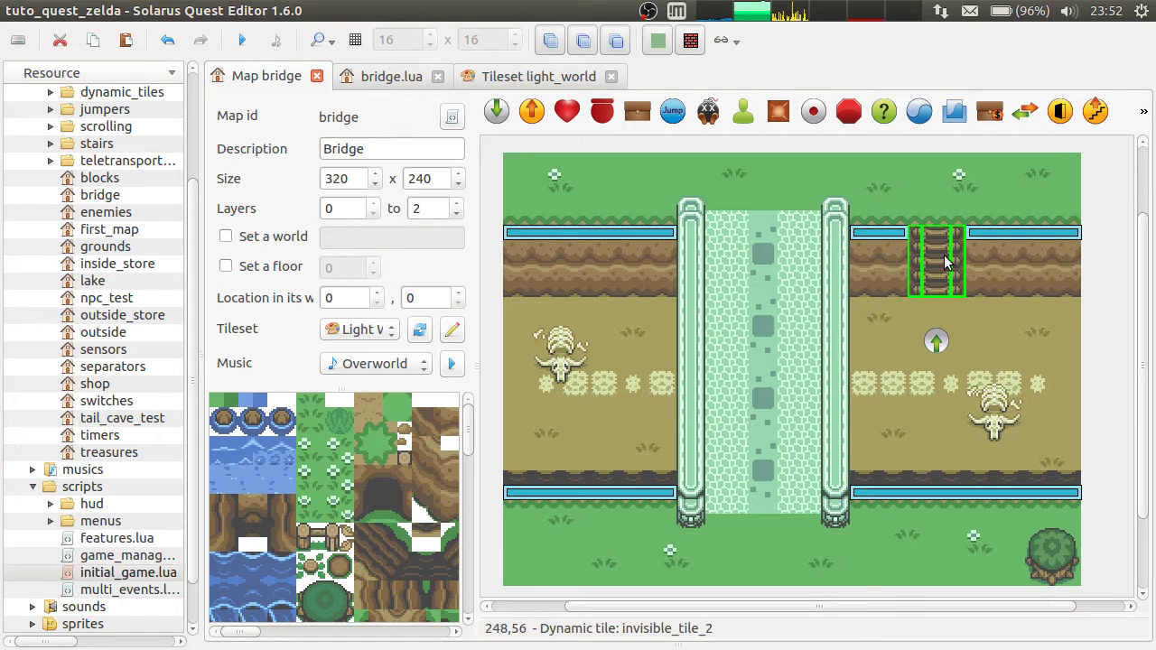
{"action": "right_click", "coordinate": [942, 257]}
{"action": "left_click", "coordinate": [941, 237]}
{"action": "left_click_drag", "start_coordinate": [945, 262], "coordinate": [916, 264]}
{"action": "key", "text": "ctrl+z"}
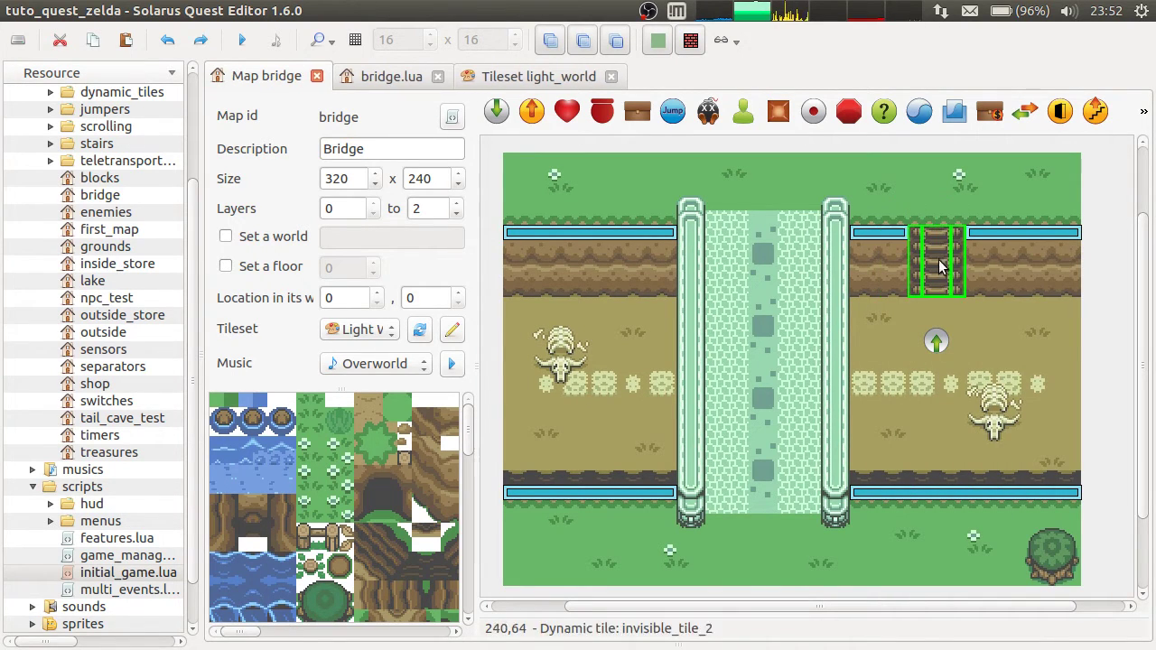
{"action": "right_click", "coordinate": [942, 252]}
{"action": "left_click", "coordinate": [944, 242]}
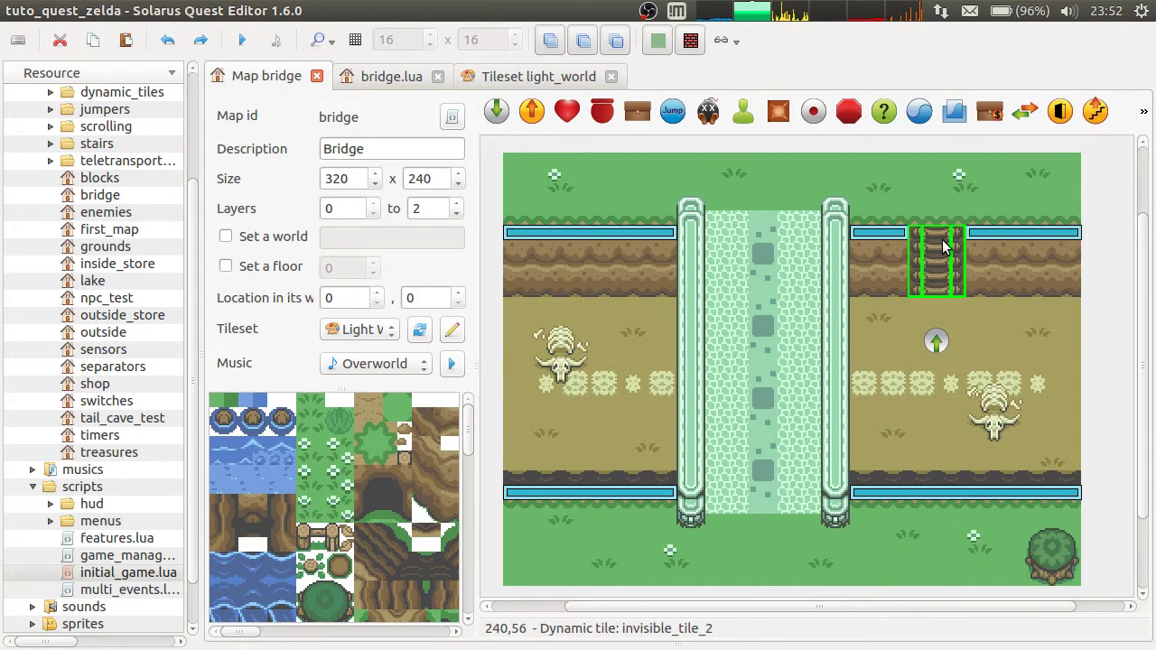
{"action": "key", "text": "ctrl+z"}
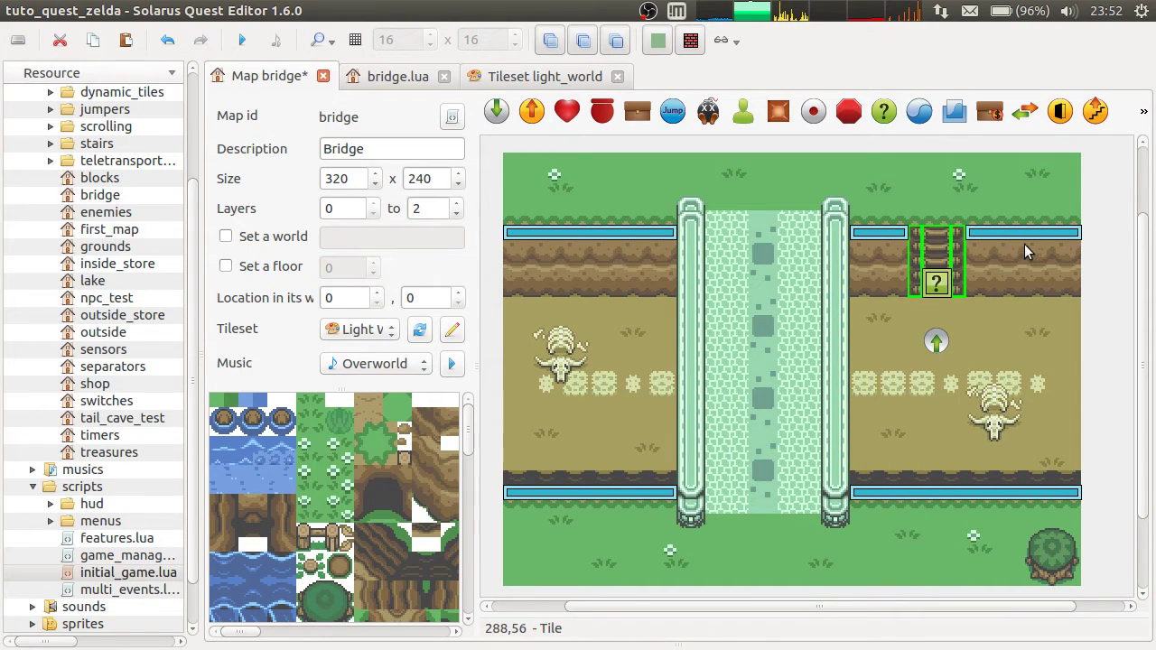
Save the bridge map.
{"action": "key", "text": "ctrl+s"}
{"action": "right_click", "coordinate": [936, 254]}
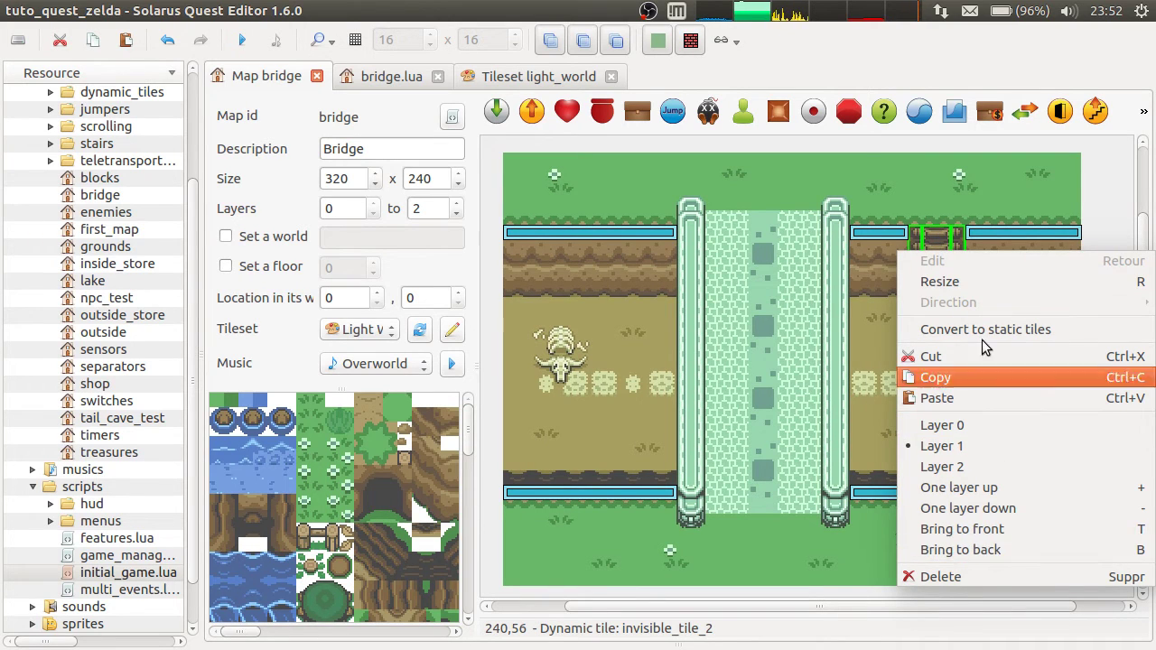
{"action": "key", "text": "Escape"}
{"action": "left_click", "coordinate": [887, 259]}
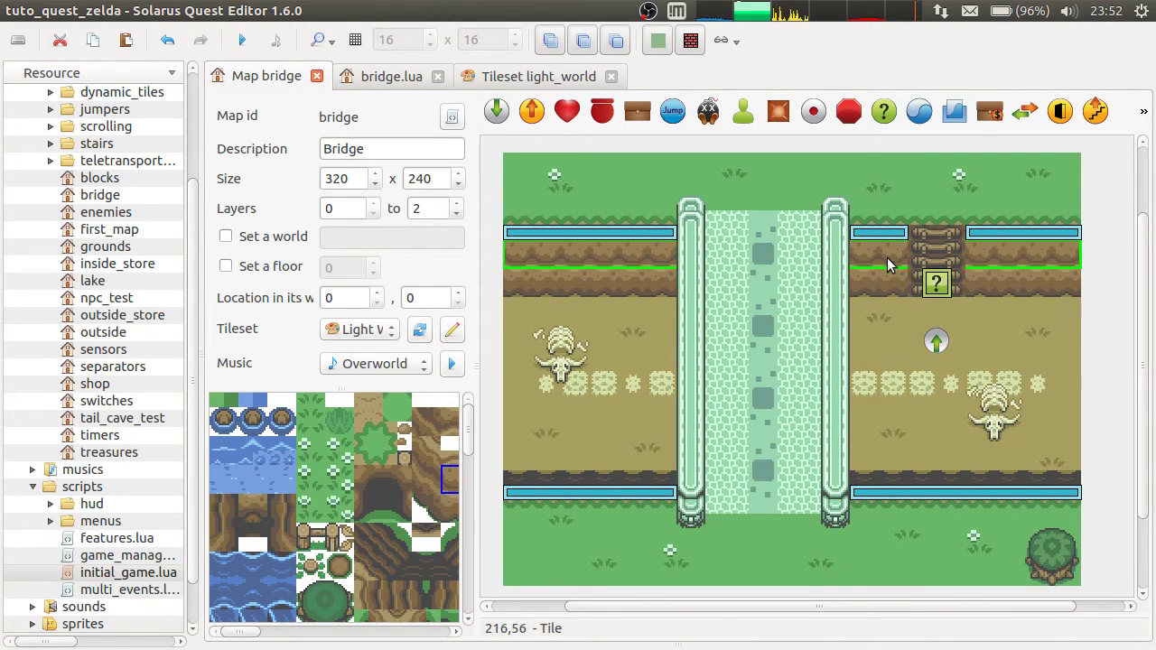
{"action": "left_click", "coordinate": [950, 295]}
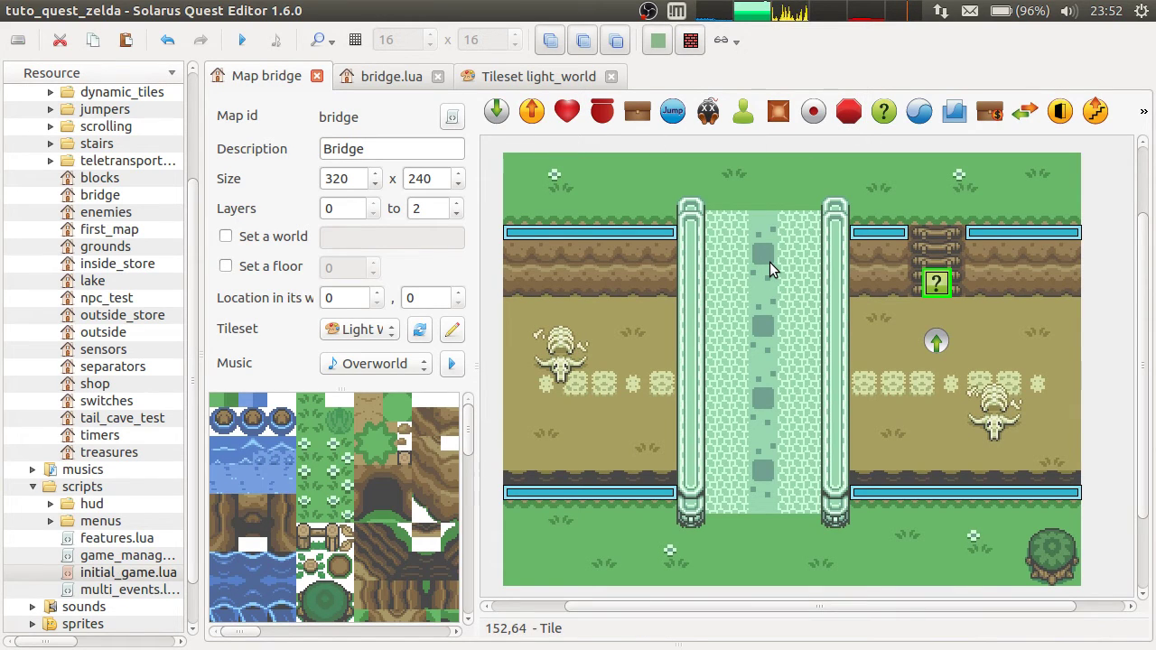
Toggle the visibility of layers 0 and 1 to compare the ladder tiles and sensor on each layer.
{"action": "key", "text": "1"}
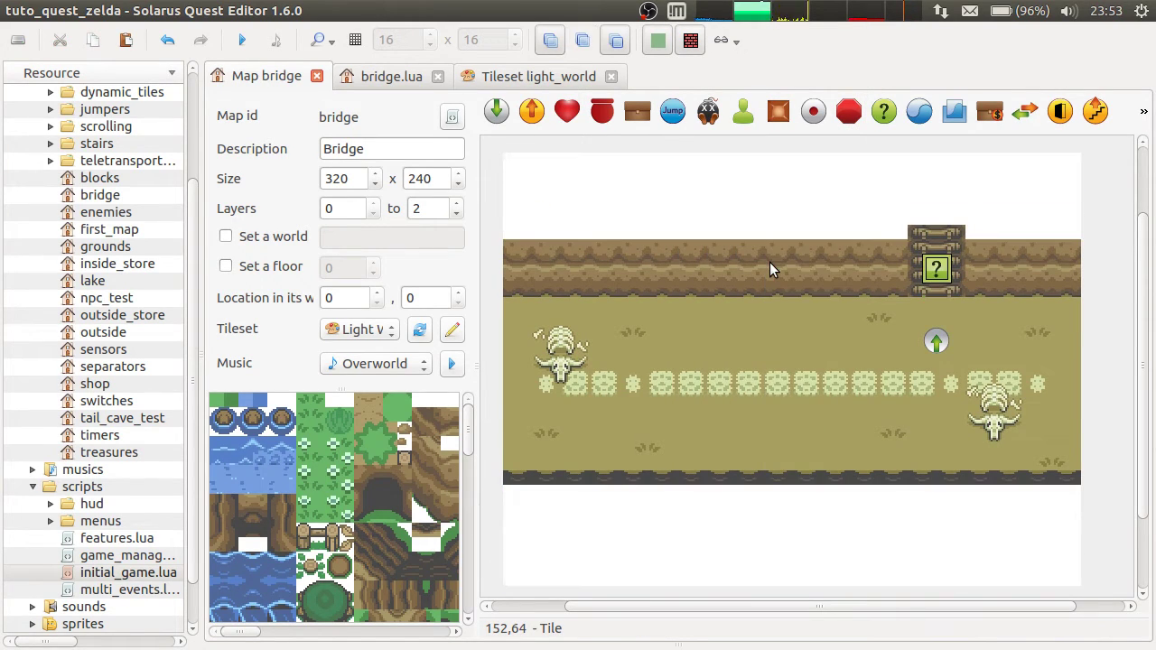
{"action": "key", "text": "2"}
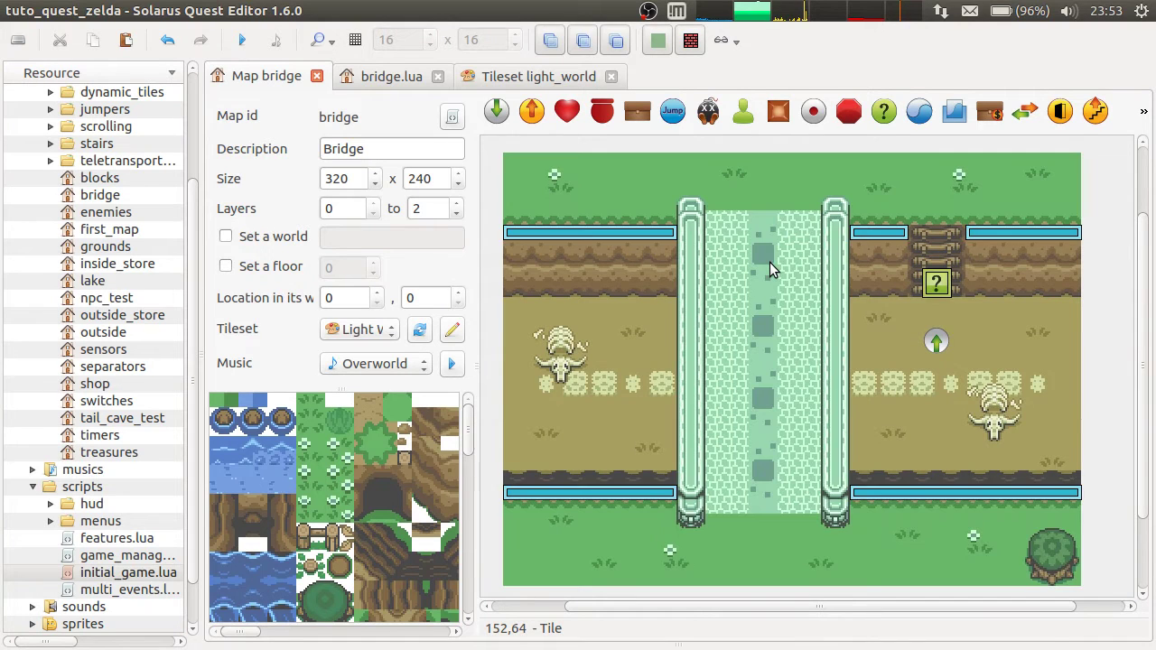
{"action": "key", "text": "0"}
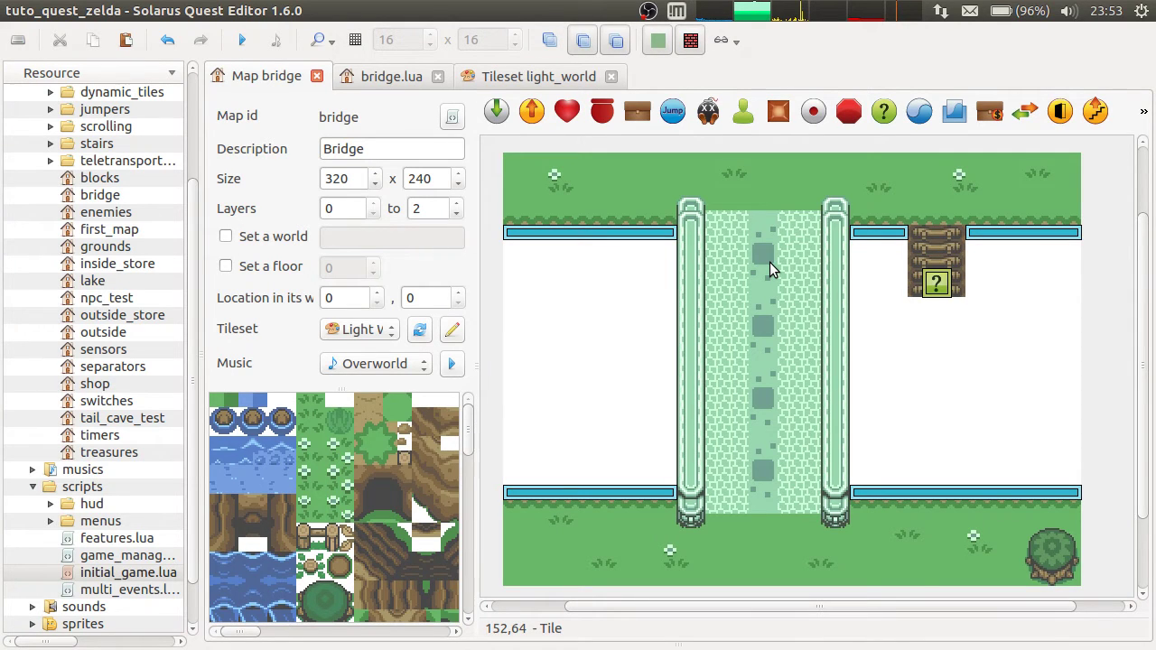
{"action": "key", "text": "1"}
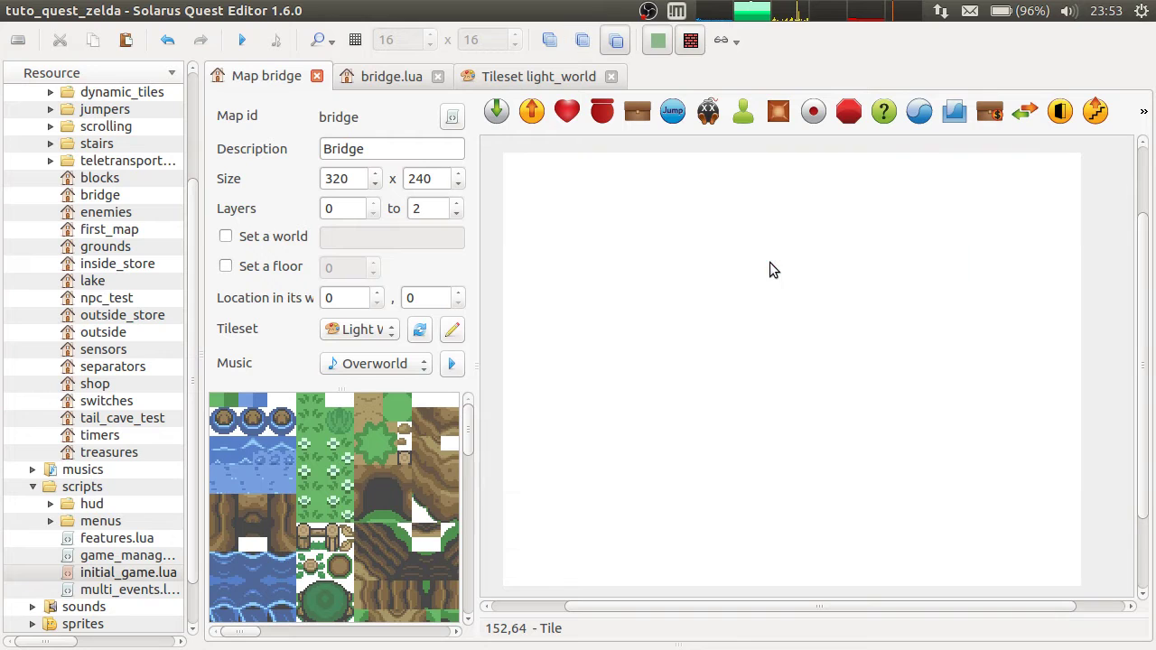
{"action": "key", "text": "0"}
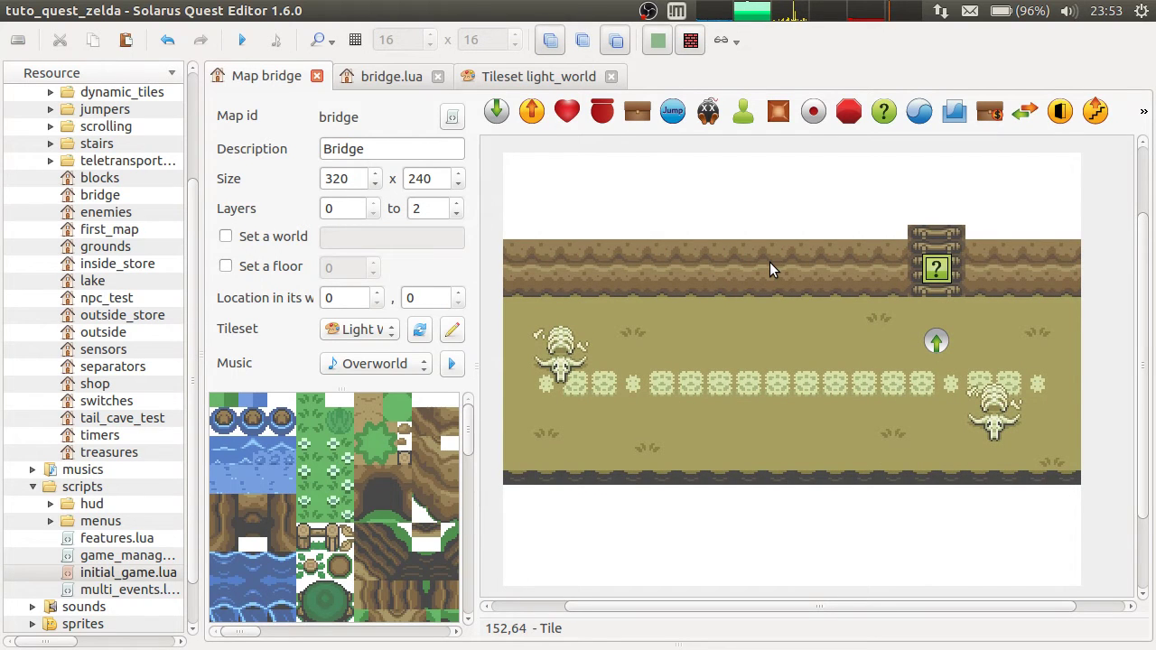
{"action": "key", "text": "1"}
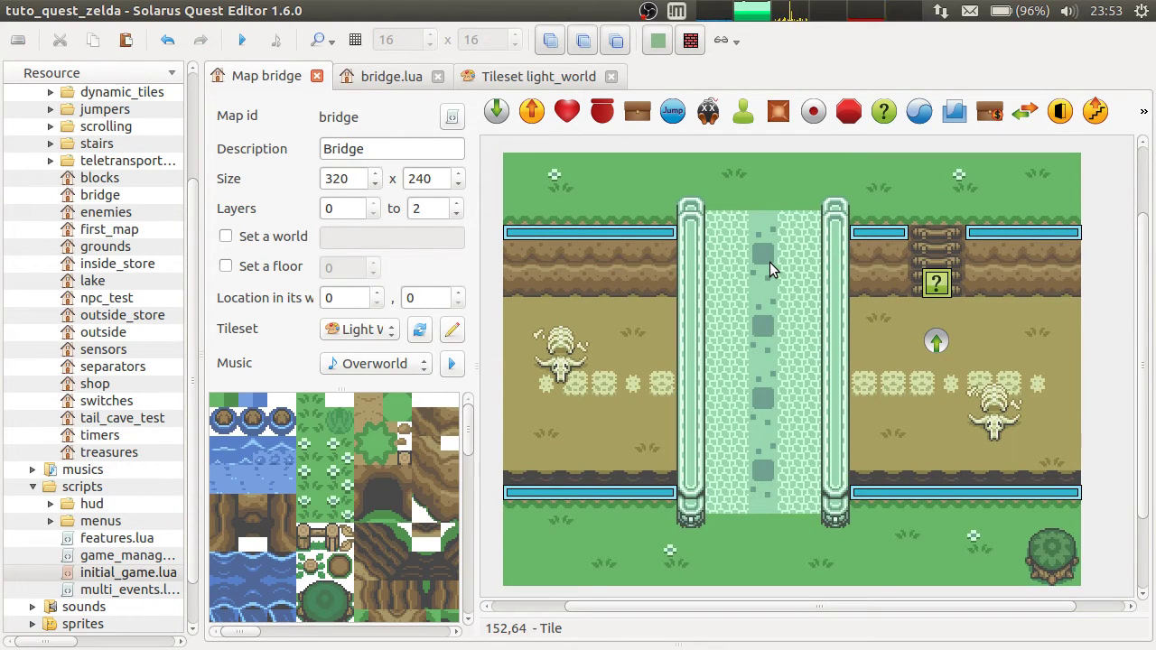
{"action": "left_click", "coordinate": [934, 256]}
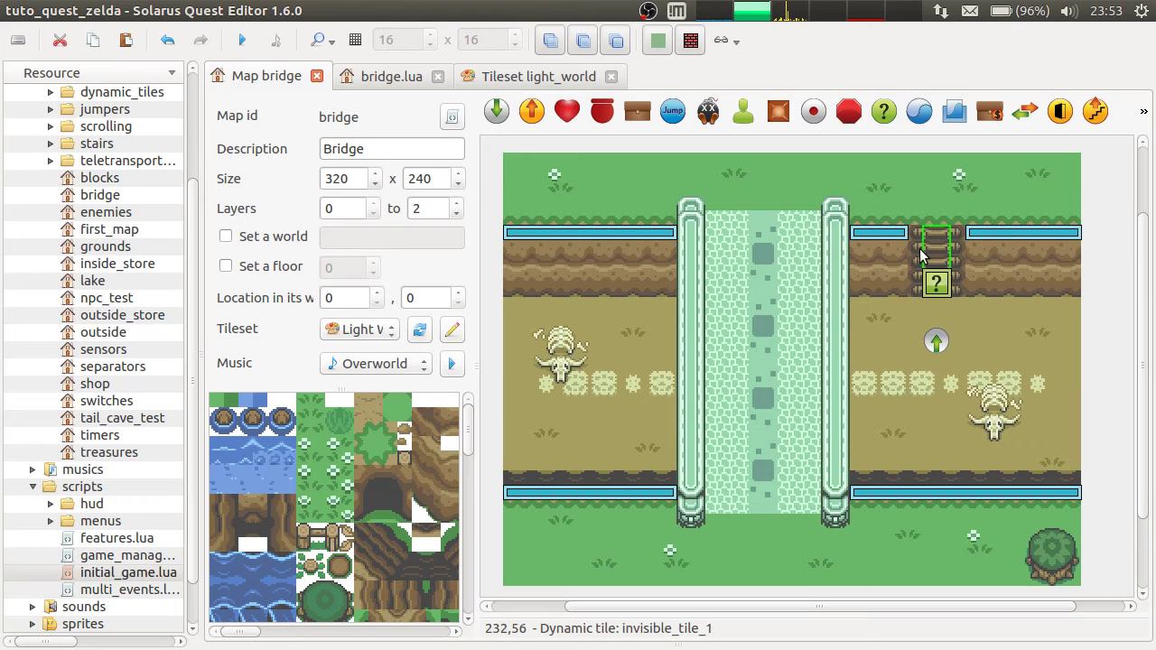
In bridge.lua, add the loop line for tile in map:get_entities("invisible_tile") do above the three set_visible calls.
{"action": "left_click", "coordinate": [380, 81]}
{"action": "left_click_drag", "start_coordinate": [397, 251], "coordinate": [398, 305]}
{"action": "left_click", "coordinate": [398, 305]}
{"action": "left_click", "coordinate": [300, 254]}
{"action": "left_click_drag", "start_coordinate": [374, 266], "coordinate": [383, 305]}
{"action": "left_click", "coordinate": [368, 252]}
{"action": "left_click", "coordinate": [384, 306]}
{"action": "left_click", "coordinate": [390, 253]}
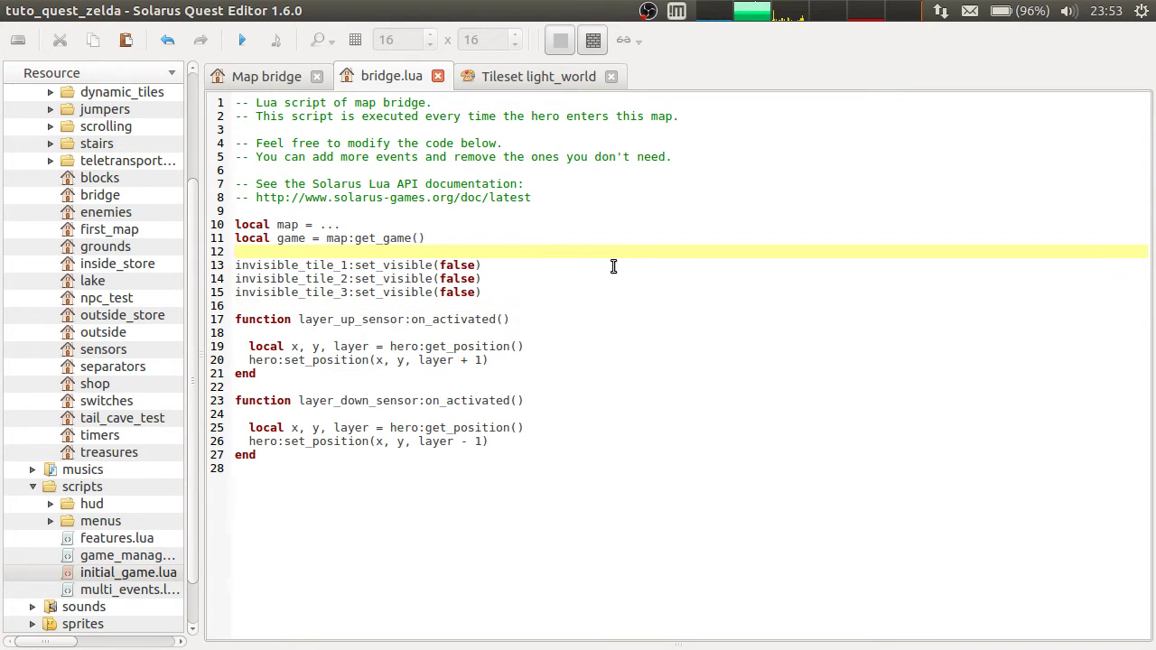
{"action": "key", "text": "Return"}
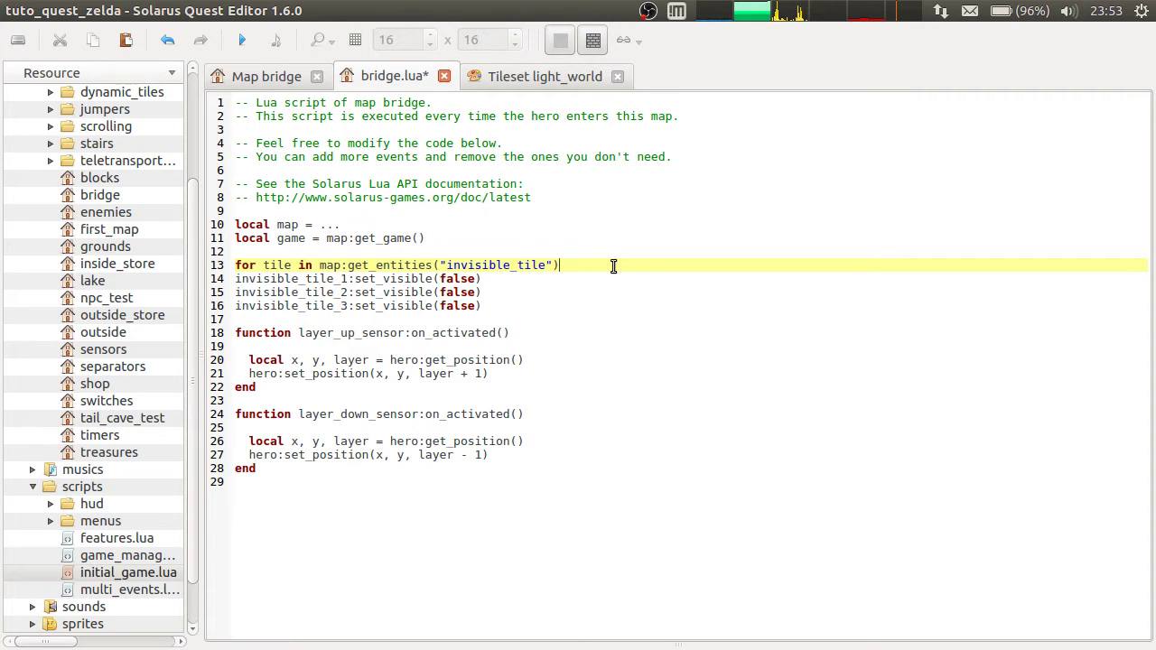
Replace the three set_visible calls with tile:set_visible(false) inside the loop, close it with end, and save the script.
{"action": "key", "text": "Down"}
{"action": "key", "text": "Home"}
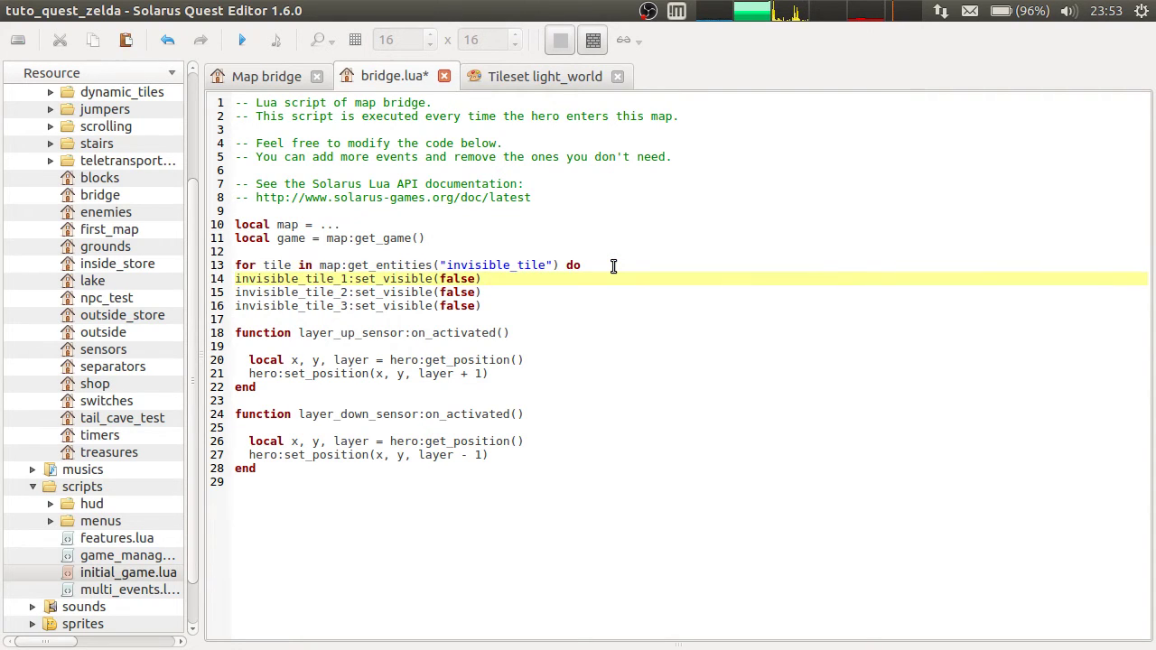
{"action": "key", "text": "ctrl+shift+Right"}
{"action": "type", "text": "tile"}
{"action": "key", "text": "Down"}
{"action": "key", "text": "Home"}
{"action": "key", "text": "shift+Down"}
{"action": "key", "text": "shift+End"}
{"action": "type", "text": "en"}
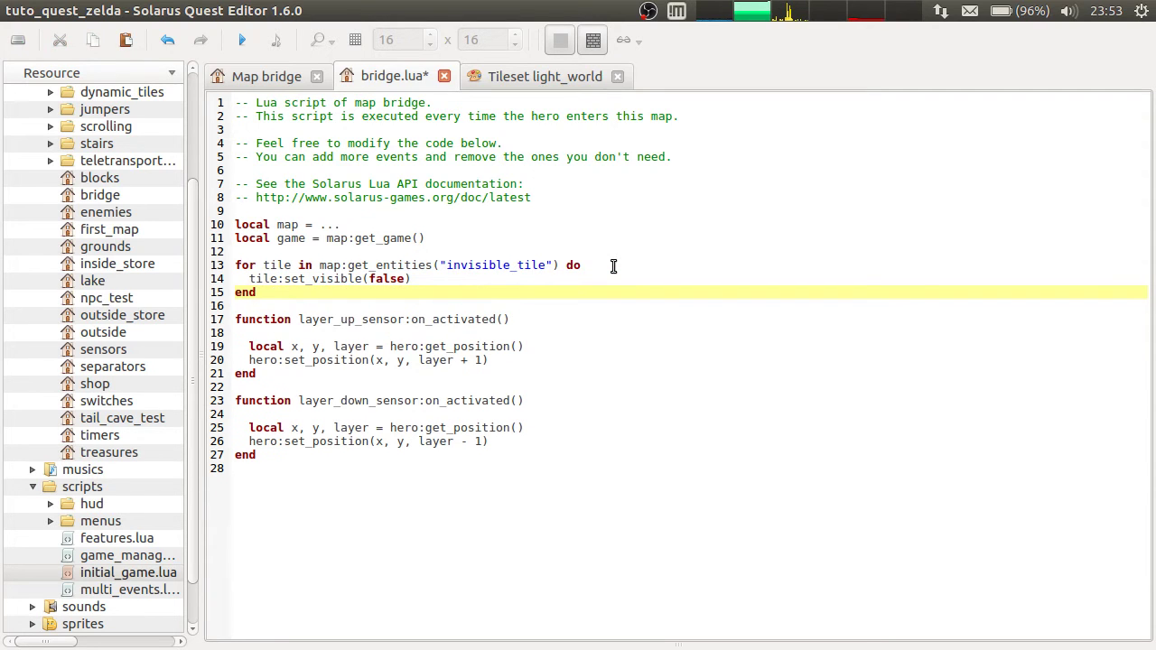
{"action": "key", "text": "ctrl+s"}
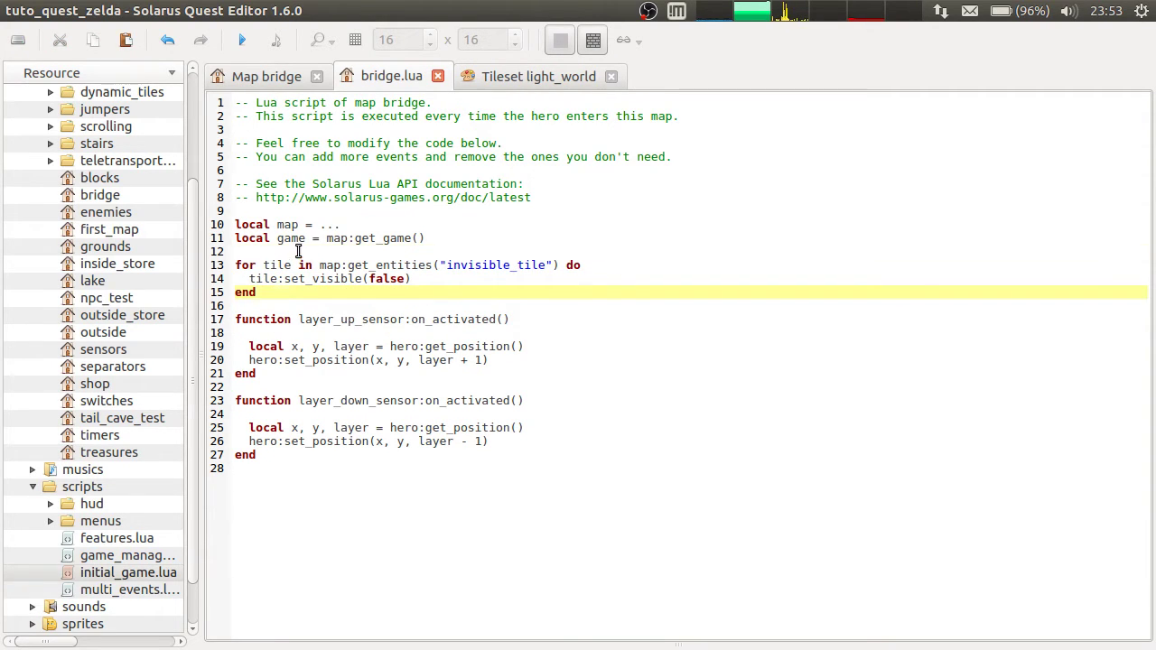
Run the quest, test the hero's movement up, down and sideways on the ladder, and close the game.
{"action": "left_click_drag", "start_coordinate": [298, 251], "coordinate": [320, 302]}
{"action": "left_click", "coordinate": [320, 303]}
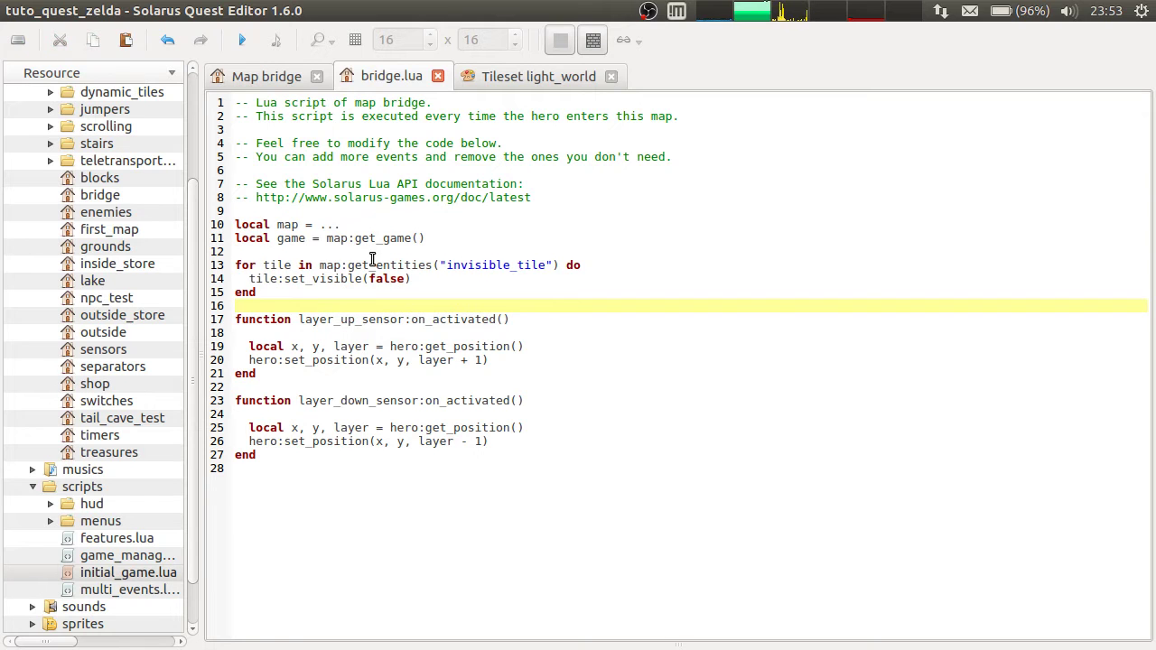
{"action": "left_click", "coordinate": [242, 40]}
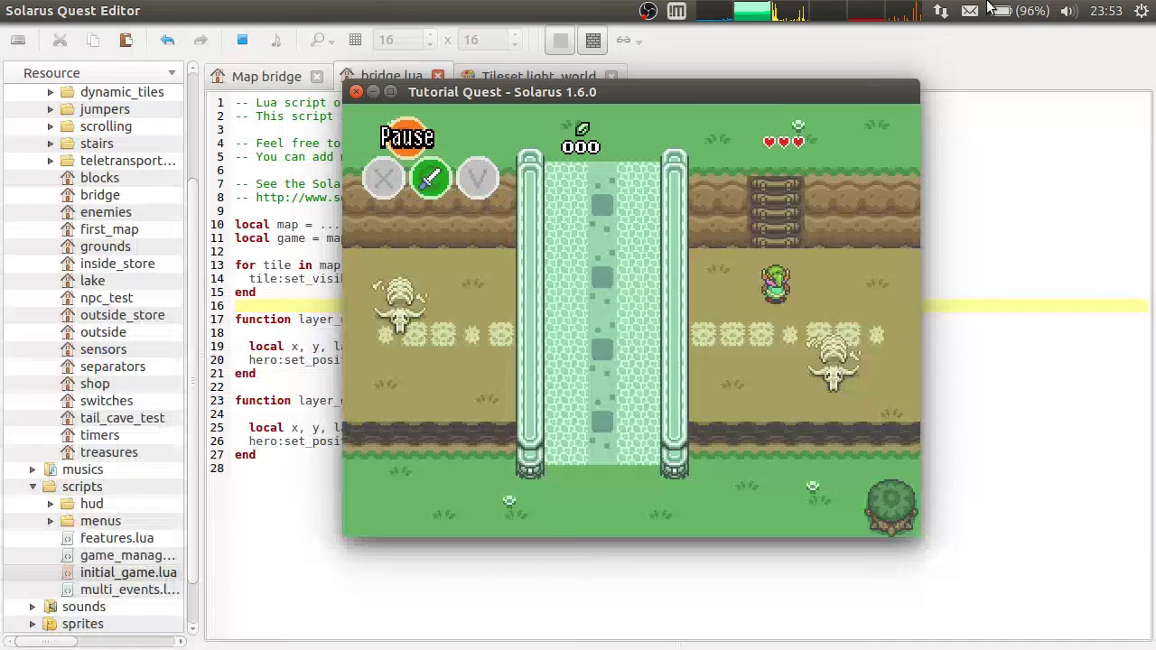
{"action": "key", "text": "Up"}
{"action": "key", "text": "Right"}
{"action": "key", "text": "Left"}
{"action": "key", "text": "Down"}
{"action": "key", "text": "Right"}
{"action": "key", "text": "Left"}
{"action": "key", "text": "Up"}
{"action": "key", "text": "Left"}
{"action": "key", "text": "Down"}
{"action": "left_click", "coordinate": [356, 93]}
Copy the whole ladder with its sensors and place the copy on the cliff west of the bridge, above the skeleton.
{"action": "left_click_drag", "start_coordinate": [893, 142], "coordinate": [970, 330]}
{"action": "key", "text": "ctrl+c"}
{"action": "key", "text": "ctrl+v"}
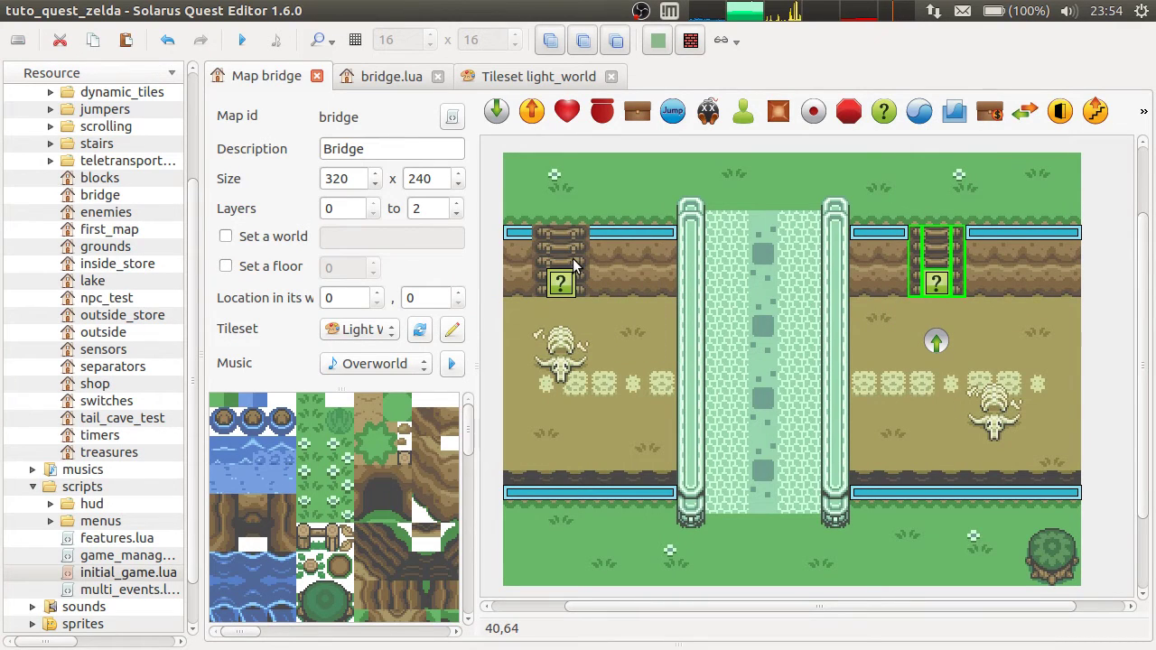
{"action": "left_click", "coordinate": [574, 262]}
Shorten the northwest jumper to end west of the new ladder, and place a resized copy between the ladder and bridge.
{"action": "left_click_drag", "start_coordinate": [677, 237], "coordinate": [523, 232]}
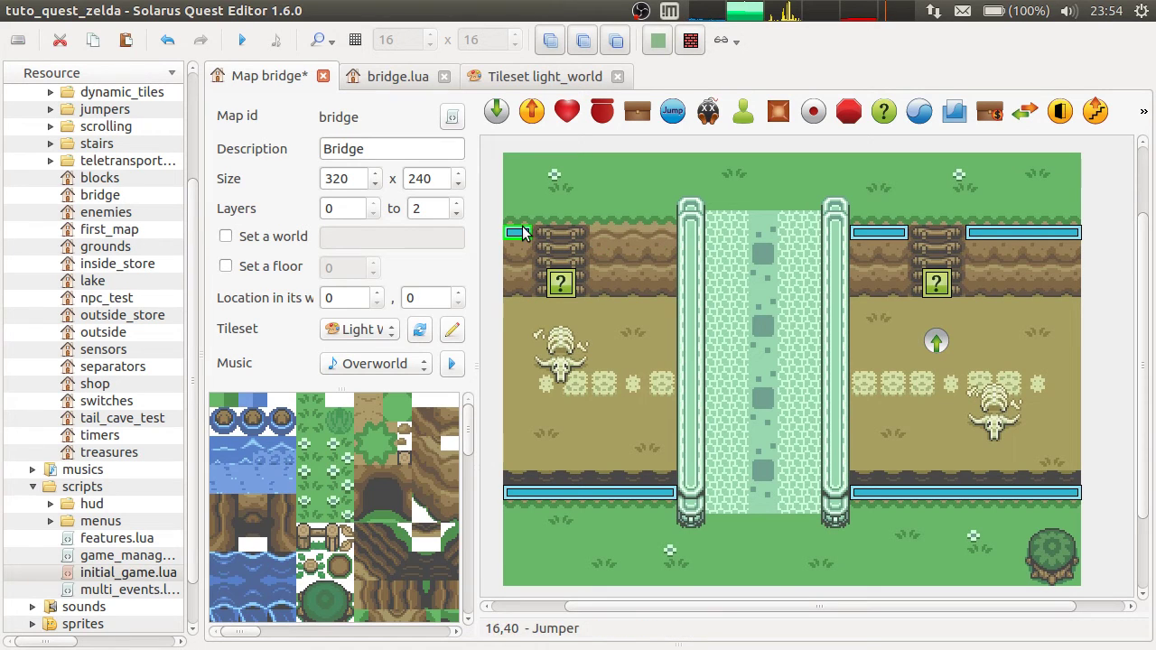
{"action": "key", "text": "ctrl+c"}
{"action": "key", "text": "ctrl+v"}
{"action": "left_click", "coordinate": [607, 235]}
{"action": "key", "text": "r"}
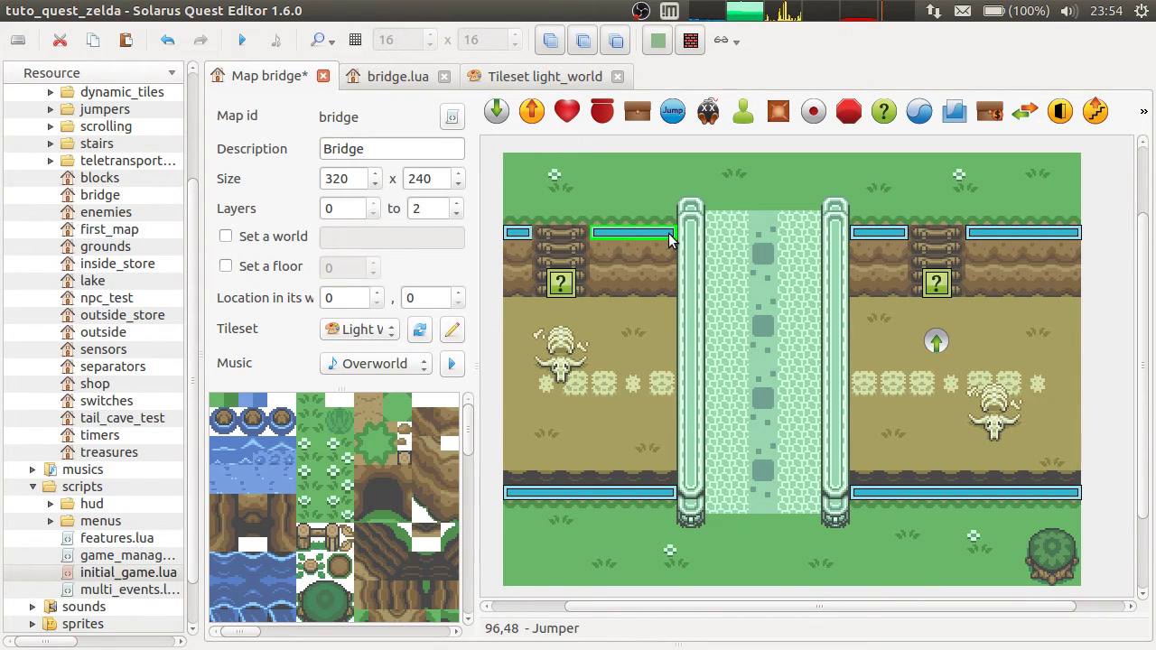
Move both northwest jumpers up out of the way and split the cliff-edge tile into pieces on either side of the new ladder.
{"action": "left_click_drag", "start_coordinate": [645, 235], "coordinate": [614, 202]}
{"action": "key", "text": "ctrl+s"}
{"action": "left_click_drag", "start_coordinate": [532, 227], "coordinate": [526, 203]}
{"action": "left_click", "coordinate": [529, 229]}
{"action": "key", "text": "r"}
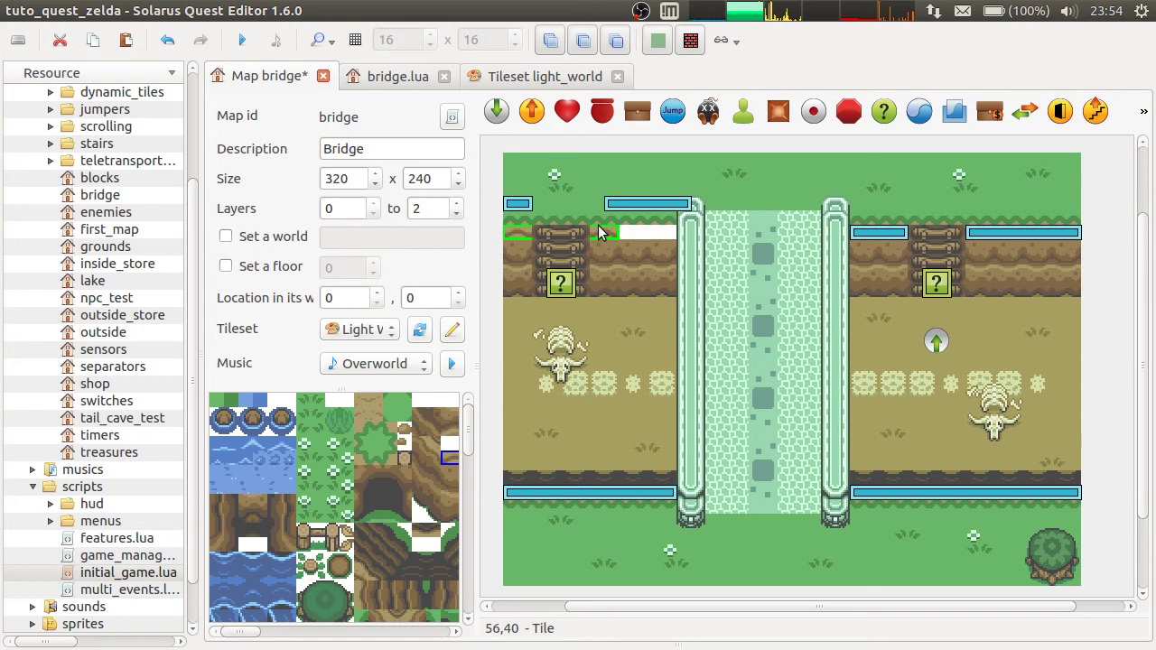
{"action": "right_click", "coordinate": [530, 228]}
{"action": "left_click", "coordinate": [591, 232]}
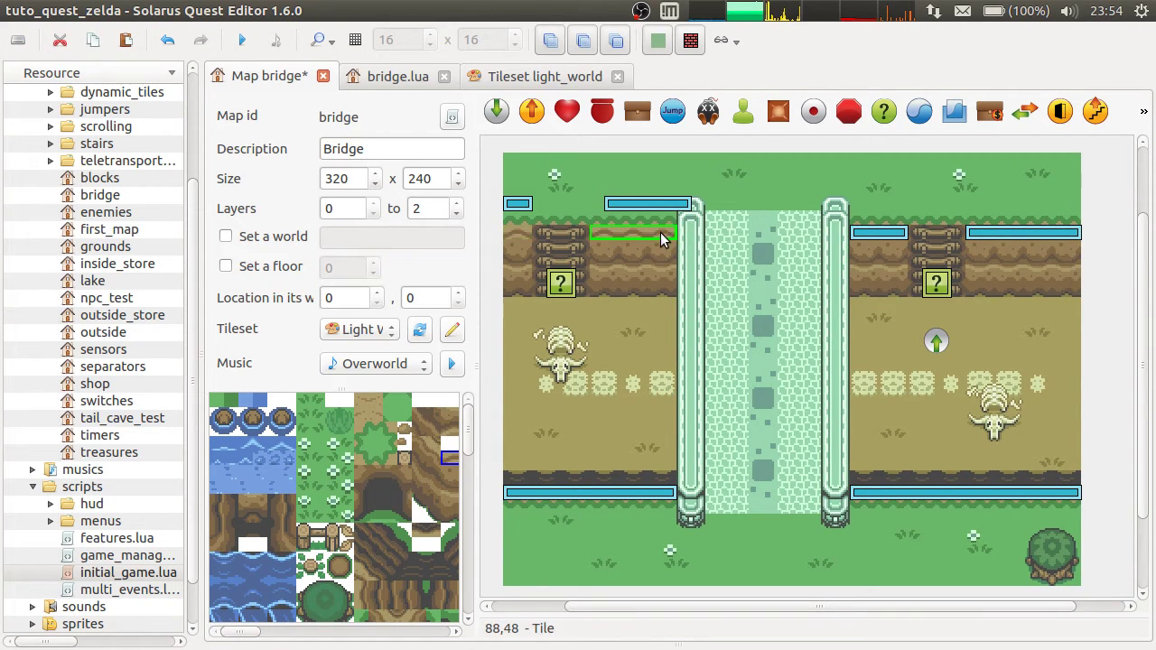
{"action": "key", "text": "ctrl+s"}
Move the two northwest jumpers back onto the cliff edge beside the new ladder and save the map.
{"action": "left_click_drag", "start_coordinate": [666, 206], "coordinate": [656, 237]}
{"action": "left_click", "coordinate": [526, 207]}
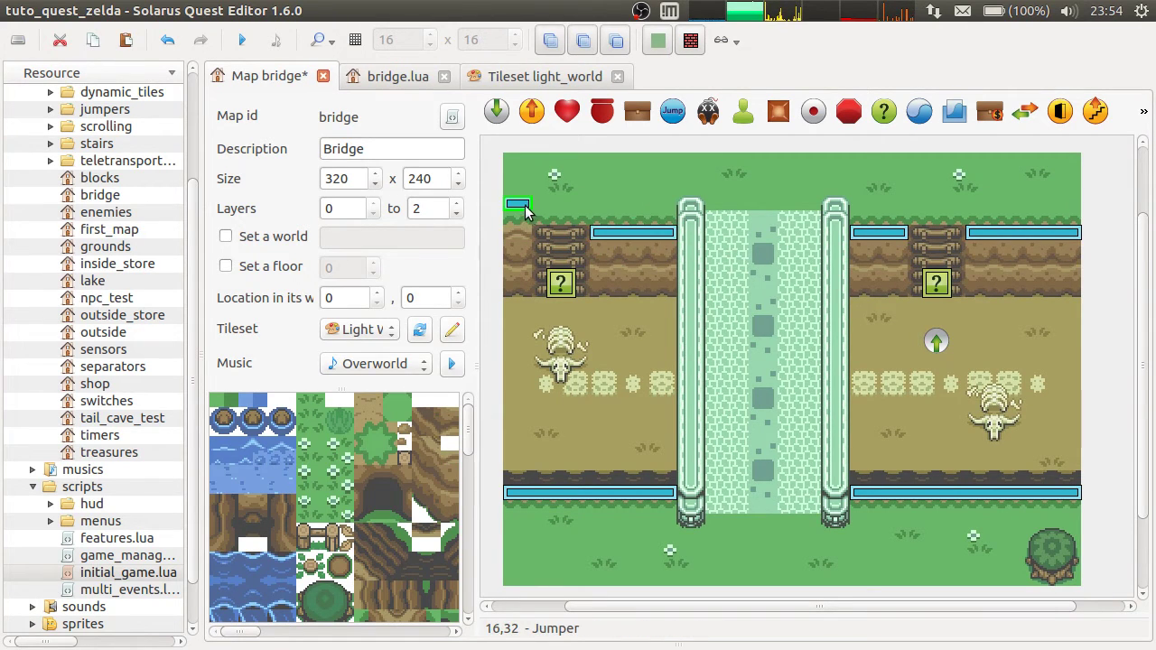
{"action": "left_click_drag", "start_coordinate": [528, 208], "coordinate": [530, 236]}
{"action": "key", "text": "ctrl+s"}
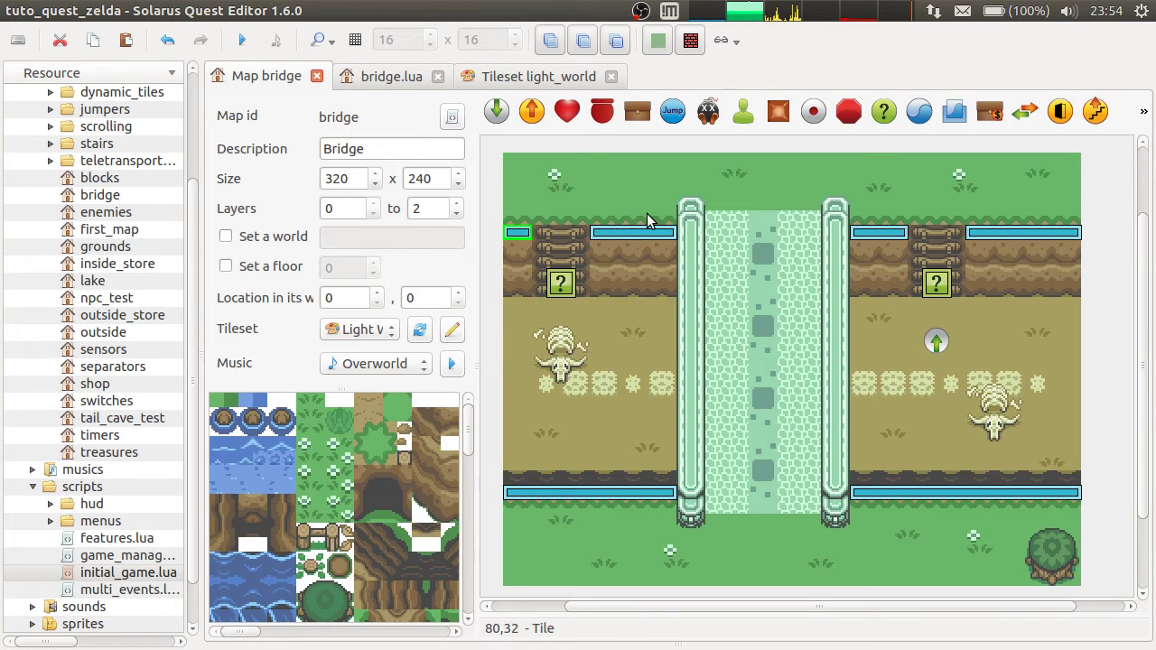
Look over the invisible-tile loop and the sensor functions in bridge.lua.
{"action": "left_click", "coordinate": [366, 82]}
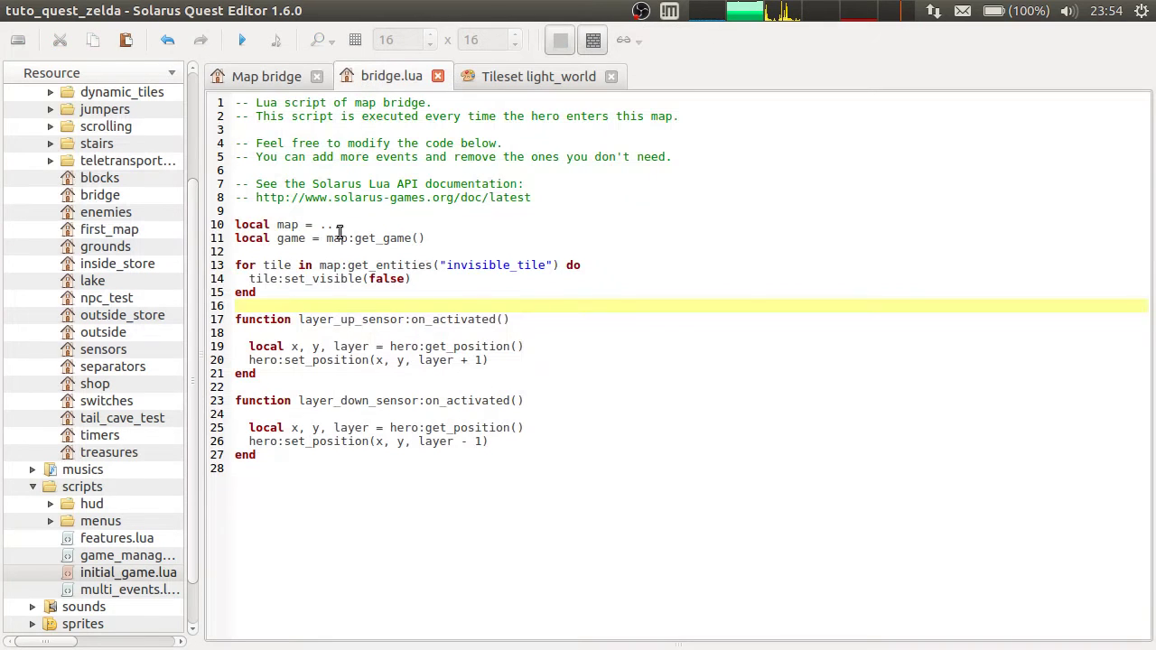
{"action": "left_click_drag", "start_coordinate": [342, 252], "coordinate": [382, 578]}
{"action": "left_click", "coordinate": [392, 307]}
{"action": "left_click", "coordinate": [382, 578]}
View the properties of the copied ladder's layer-down and layer-up sensors, hiding layer 1 to reach the lower one.
{"action": "left_click", "coordinate": [276, 75]}
{"action": "double_click", "coordinate": [562, 284]}
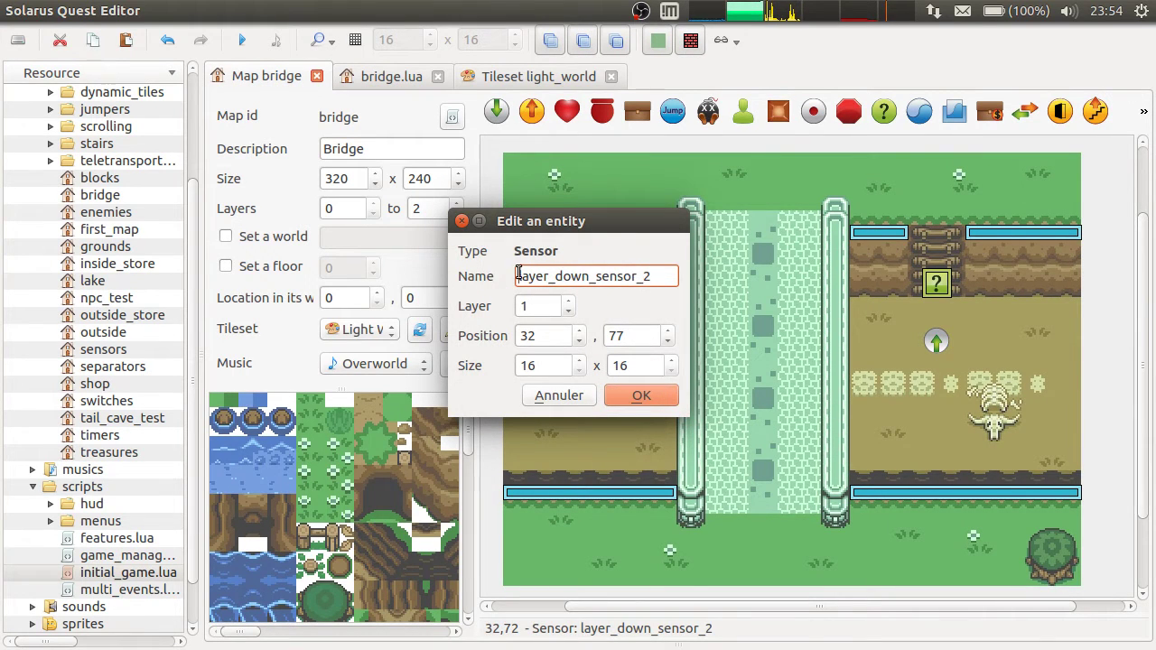
{"action": "left_click", "coordinate": [558, 395]}
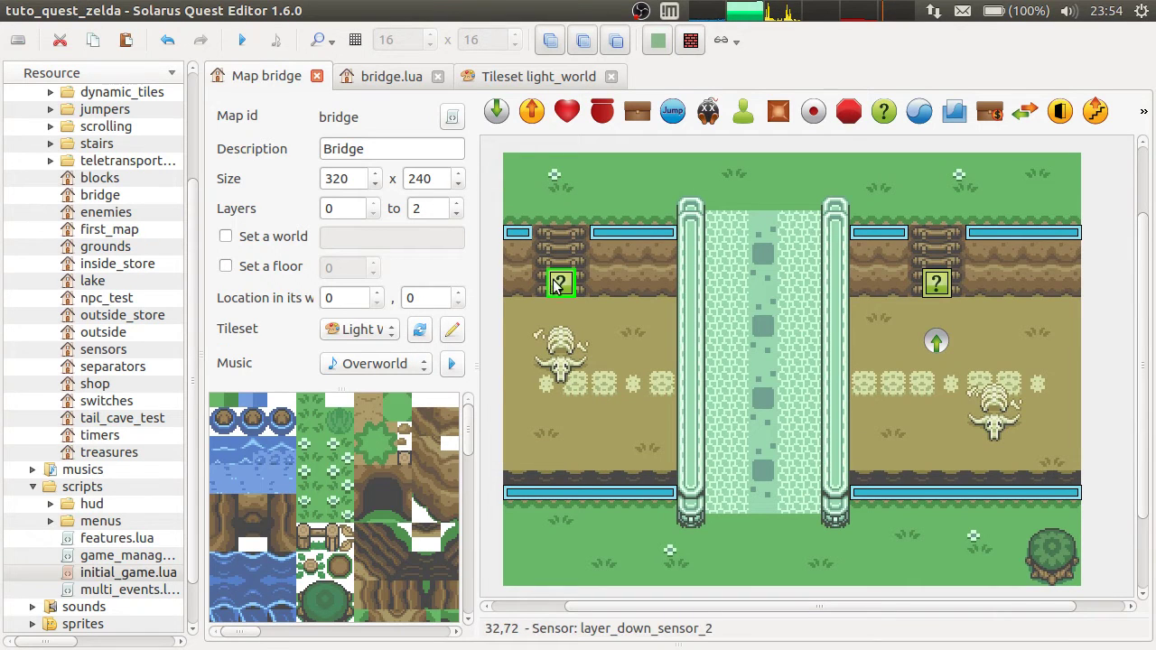
{"action": "key", "text": "1"}
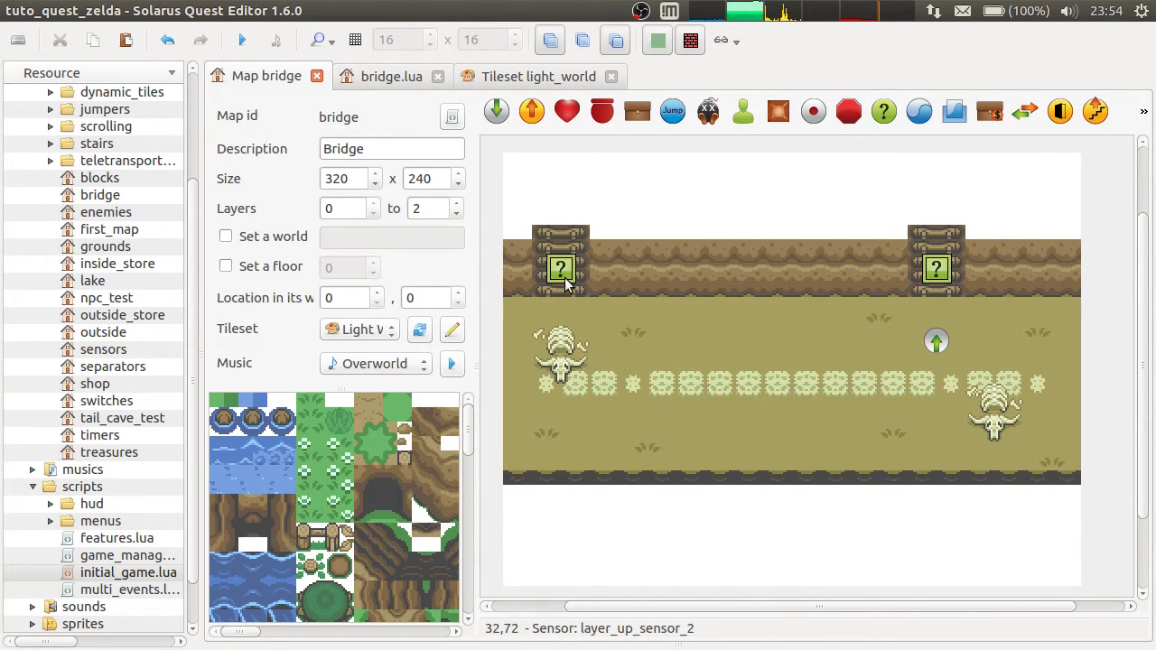
{"action": "double_click", "coordinate": [565, 274]}
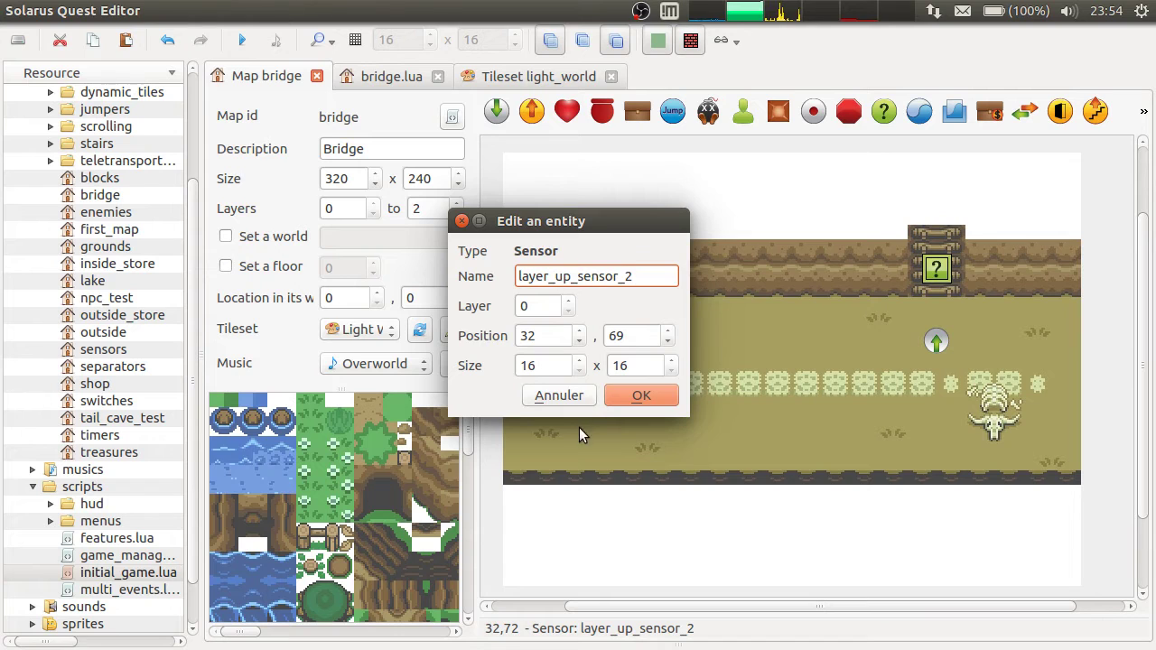
{"action": "left_click", "coordinate": [564, 398]}
{"action": "key", "text": "2"}
{"action": "key", "text": "3"}
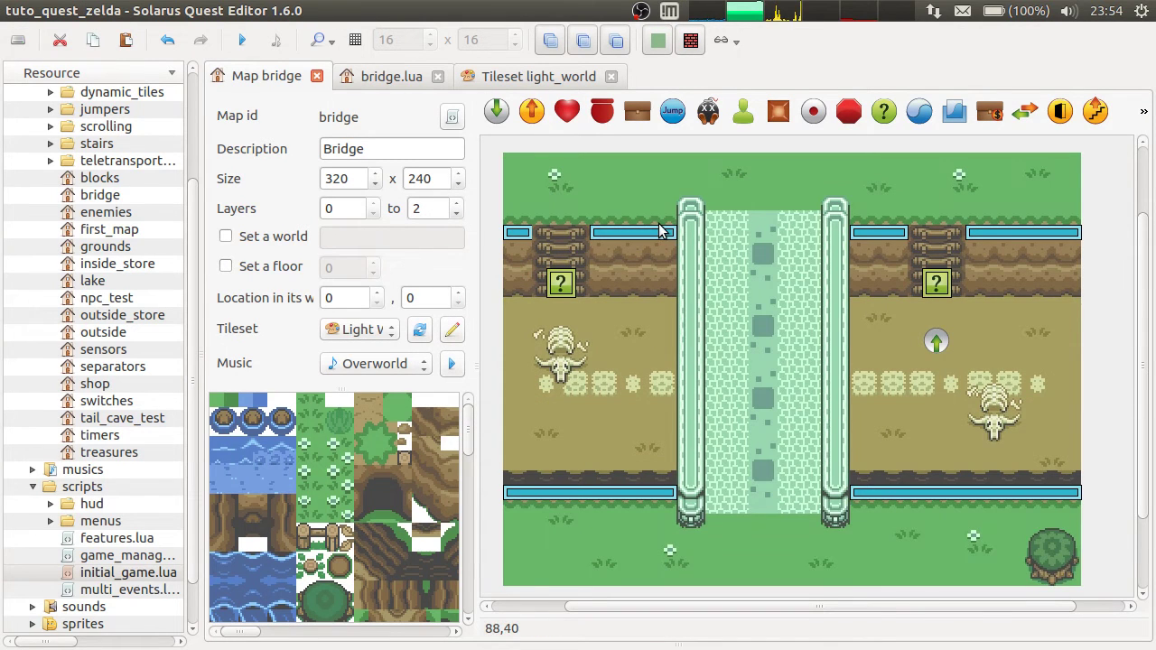
Compare the invisible-tile loop in bridge.lua with the single-sensor layer_up_sensor and layer_down_sensor functions.
{"action": "left_click", "coordinate": [389, 80]}
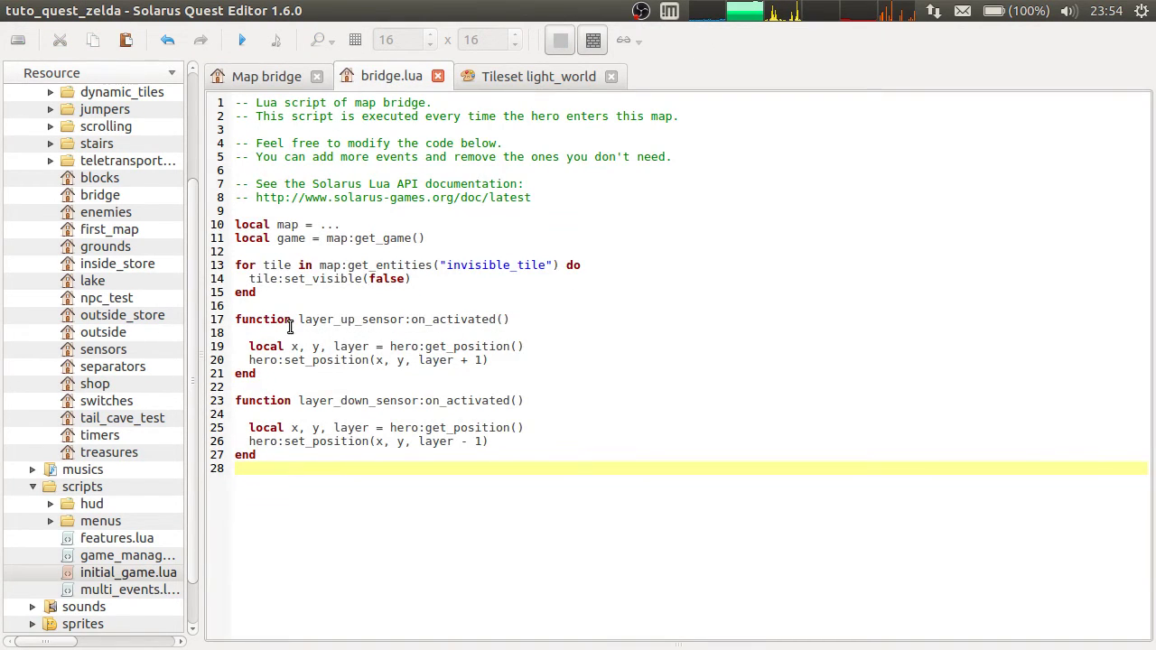
{"action": "left_click_drag", "start_coordinate": [329, 256], "coordinate": [366, 304]}
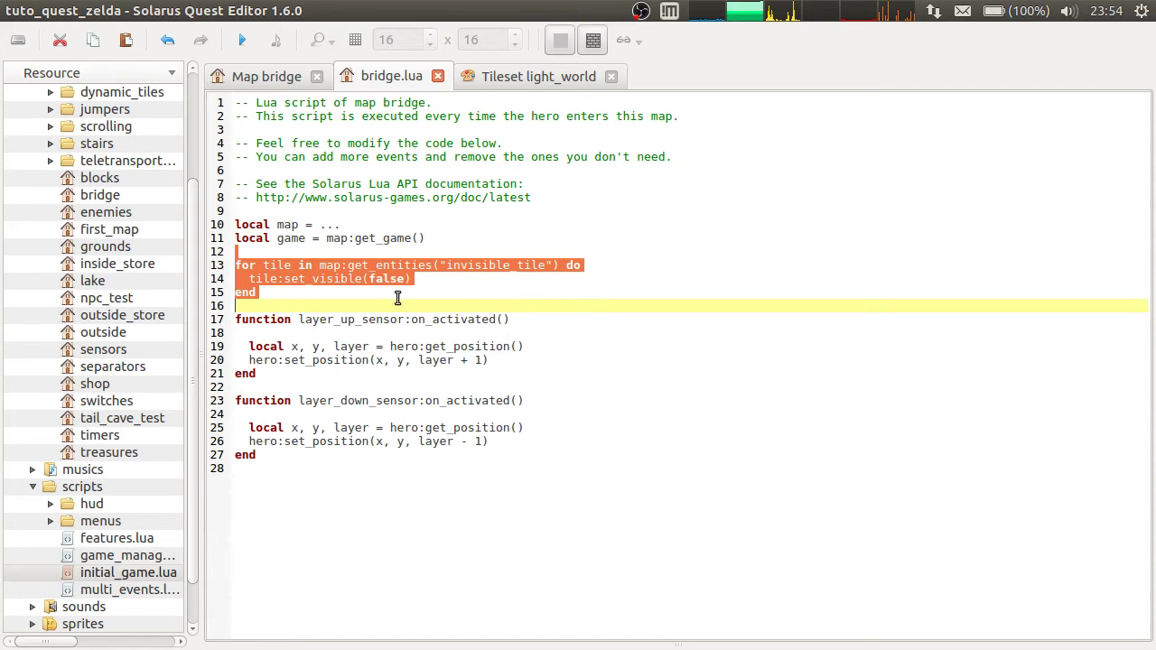
{"action": "left_click", "coordinate": [388, 304]}
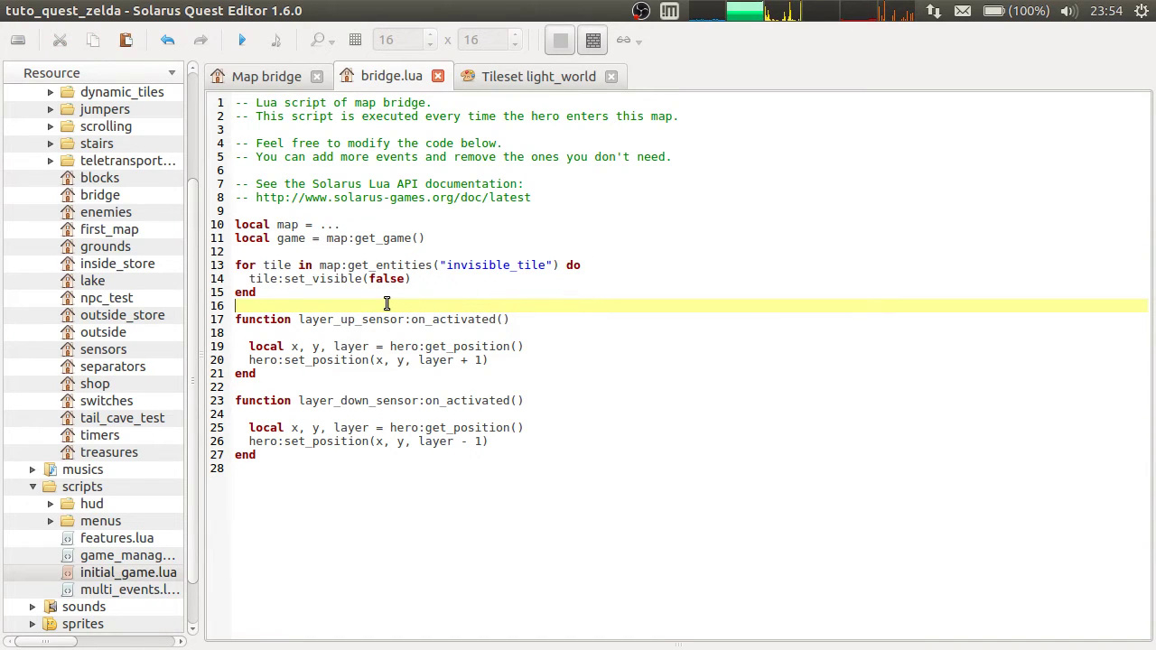
{"action": "left_click_drag", "start_coordinate": [386, 305], "coordinate": [392, 529]}
{"action": "left_click", "coordinate": [457, 462]}
{"action": "left_click_drag", "start_coordinate": [428, 300], "coordinate": [398, 559]}
{"action": "left_click", "coordinate": [398, 559]}
{"action": "left_click", "coordinate": [320, 307]}
{"action": "left_click", "coordinate": [343, 291]}
Add a for loop over map:get_entities("layer_up_sensor") after the layer-up function, close it with end and save the script.
{"action": "left_click", "coordinate": [417, 374]}
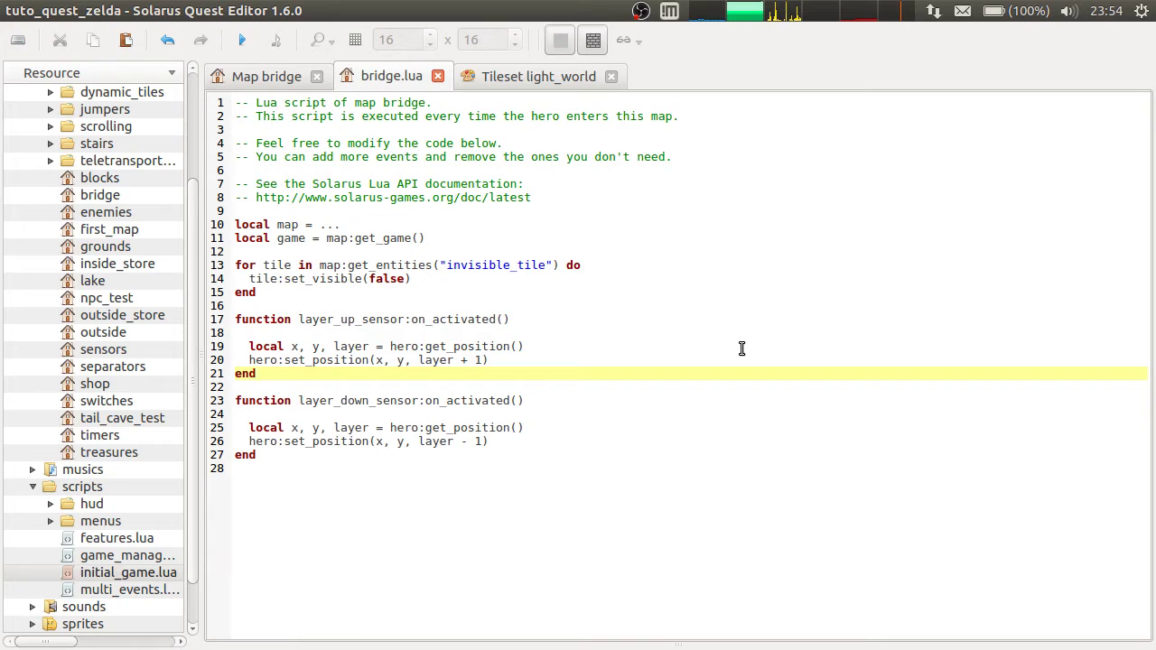
{"action": "key", "text": "Return"}
{"action": "key", "text": "Return"}
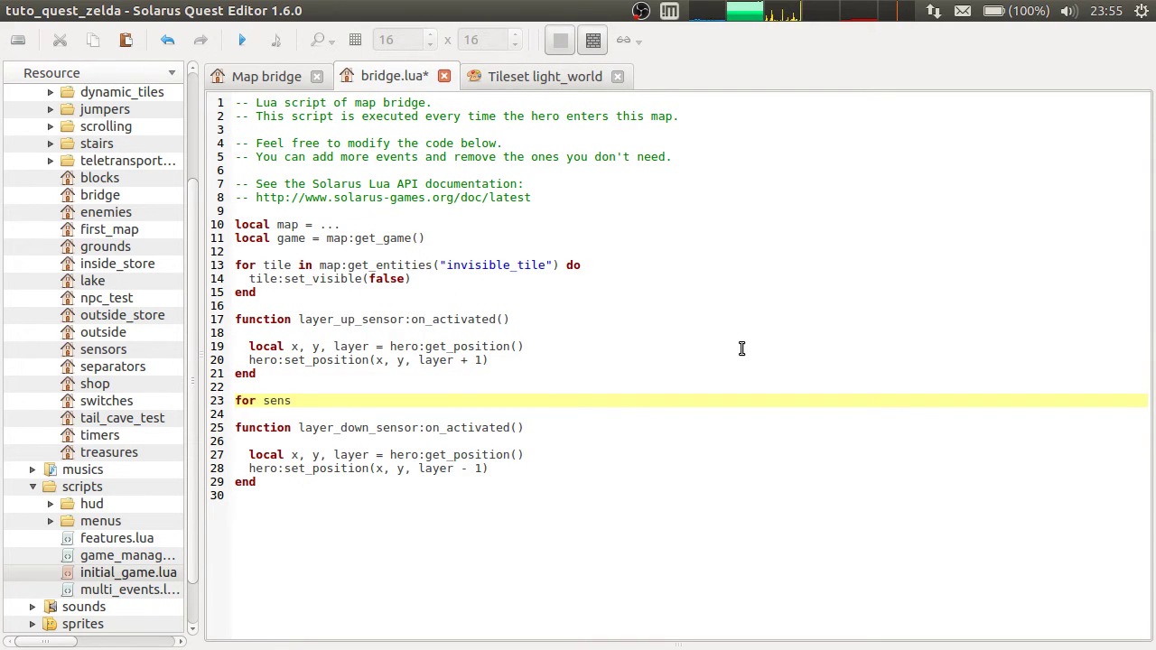
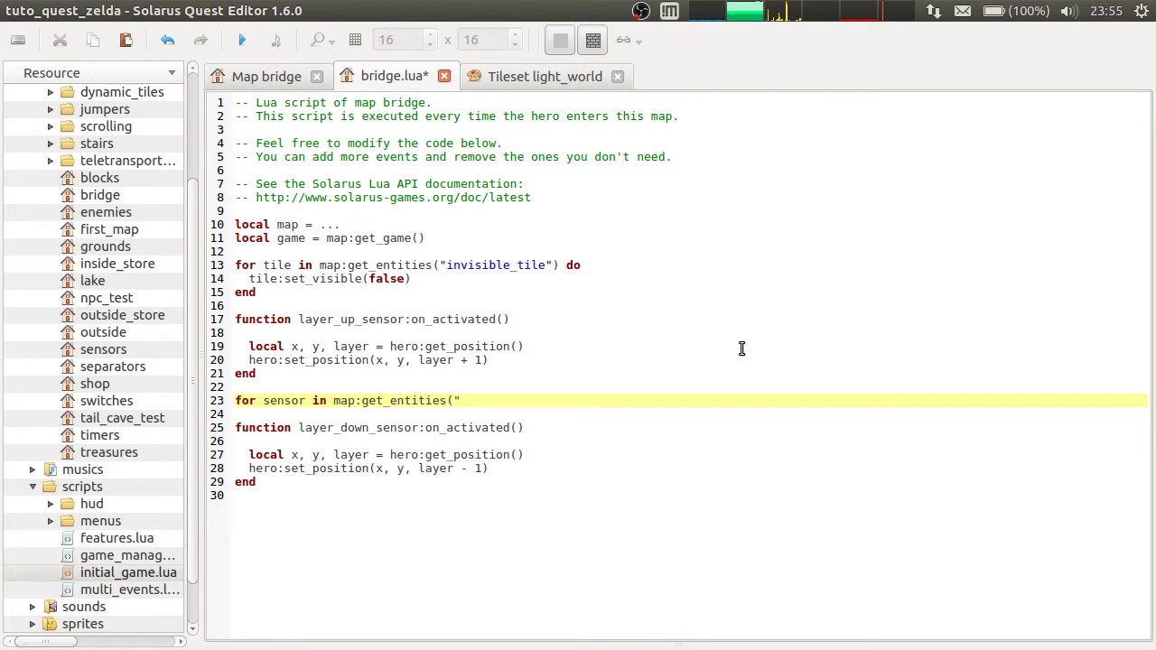
{"action": "type", "text": "ayer_up_sensor\") do"}
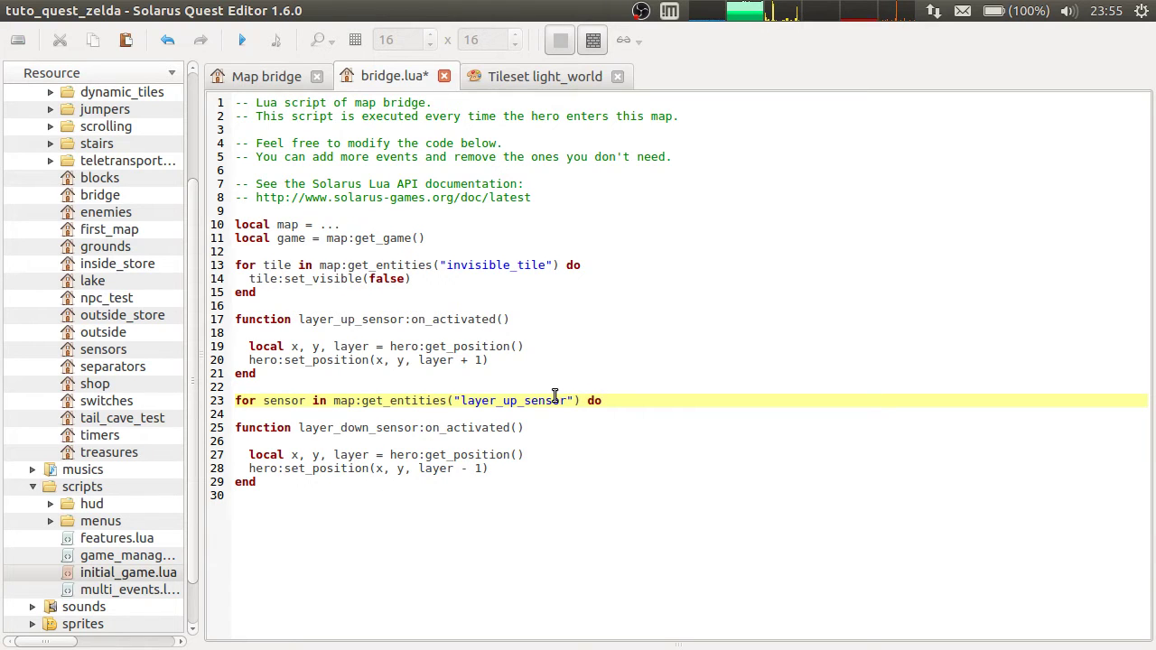
{"action": "double_click", "coordinate": [555, 397]}
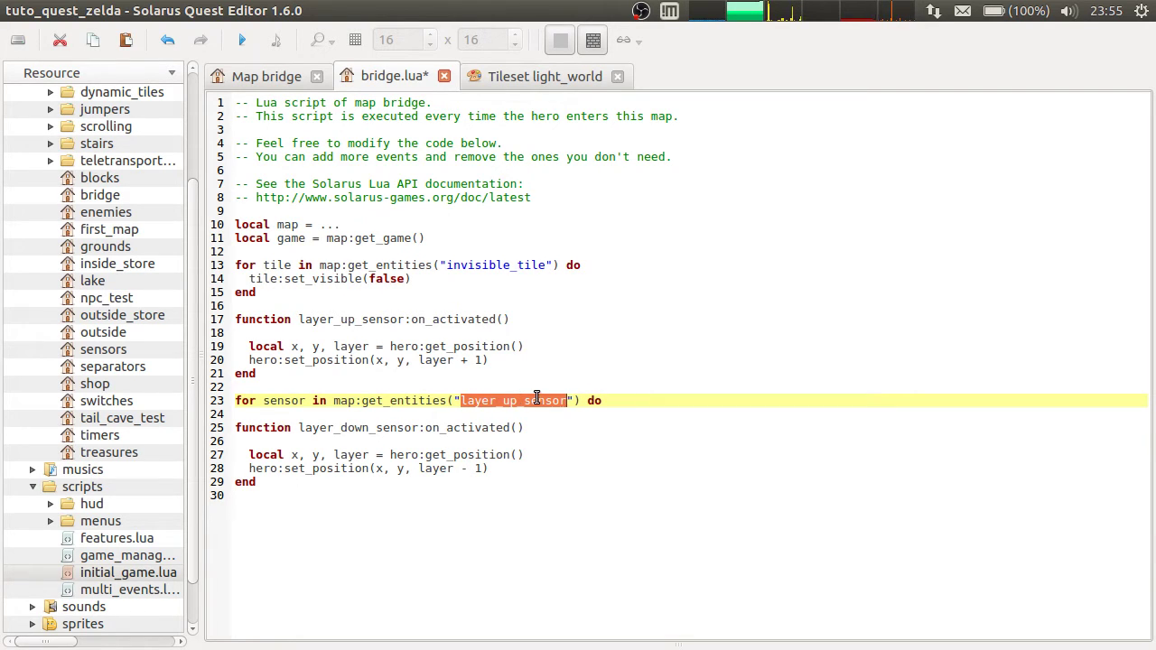
{"action": "left_click", "coordinate": [633, 408]}
{"action": "left_click", "coordinate": [645, 399]}
{"action": "key", "text": "Return"}
{"action": "key", "text": "Return"}
{"action": "type", "text": "end"}
{"action": "key", "text": "ctrl+s"}
Move the layer_up_sensor function into the new loop, indent it, rename its object to sensor and save the script.
{"action": "left_click_drag", "start_coordinate": [228, 307], "coordinate": [315, 390]}
{"action": "key", "text": "ctrl+x"}
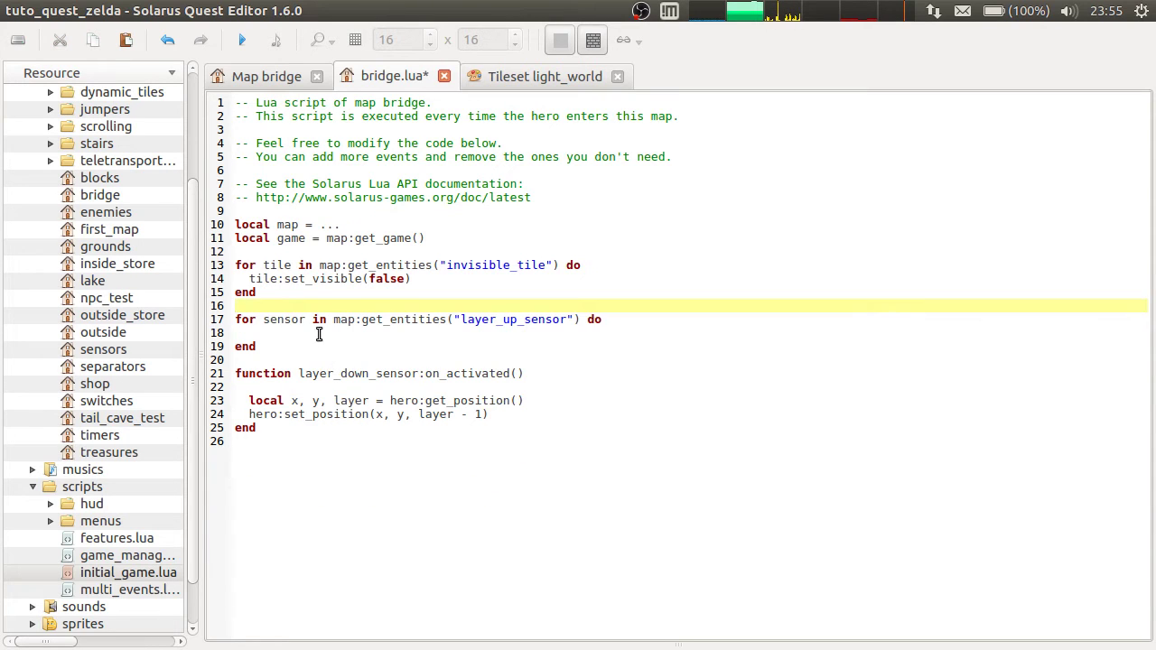
{"action": "left_click", "coordinate": [319, 332]}
{"action": "key", "text": "ctrl+v"}
{"action": "left_click_drag", "start_coordinate": [236, 347], "coordinate": [277, 408]}
{"action": "key", "text": "Tab"}
{"action": "double_click", "coordinate": [291, 320]}
{"action": "key", "text": "ctrl+c"}
{"action": "double_click", "coordinate": [386, 346]}
{"action": "key", "text": "ctrl+v"}
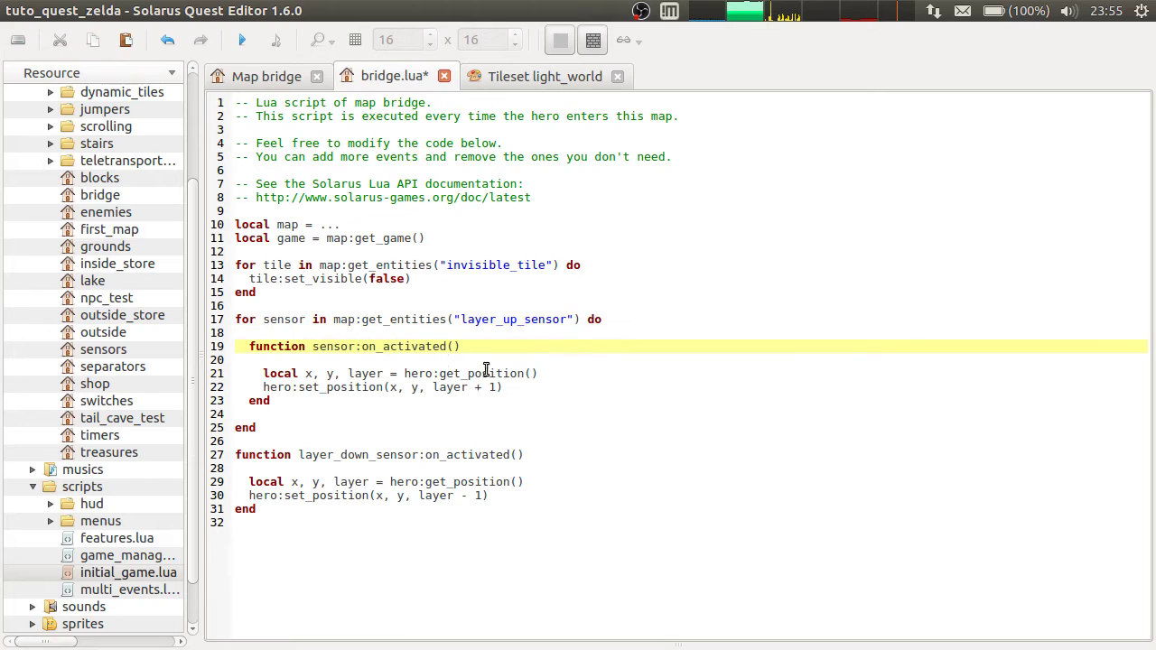
{"action": "key", "text": "ctrl+s"}
Examine the sensor:on_activated function nested in the layer_up_sensor loop and the loop's sensor variable.
{"action": "left_click_drag", "start_coordinate": [349, 331], "coordinate": [327, 404]}
{"action": "left_click", "coordinate": [327, 404]}
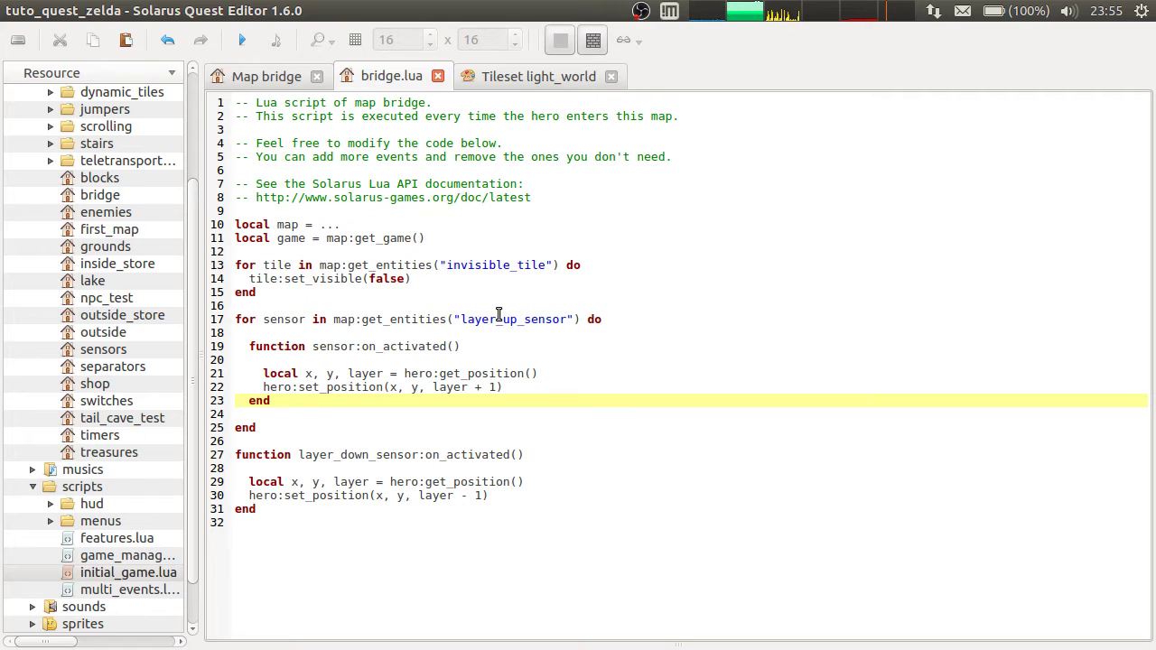
{"action": "left_click", "coordinate": [289, 332]}
{"action": "left_click_drag", "start_coordinate": [308, 332], "coordinate": [317, 409]}
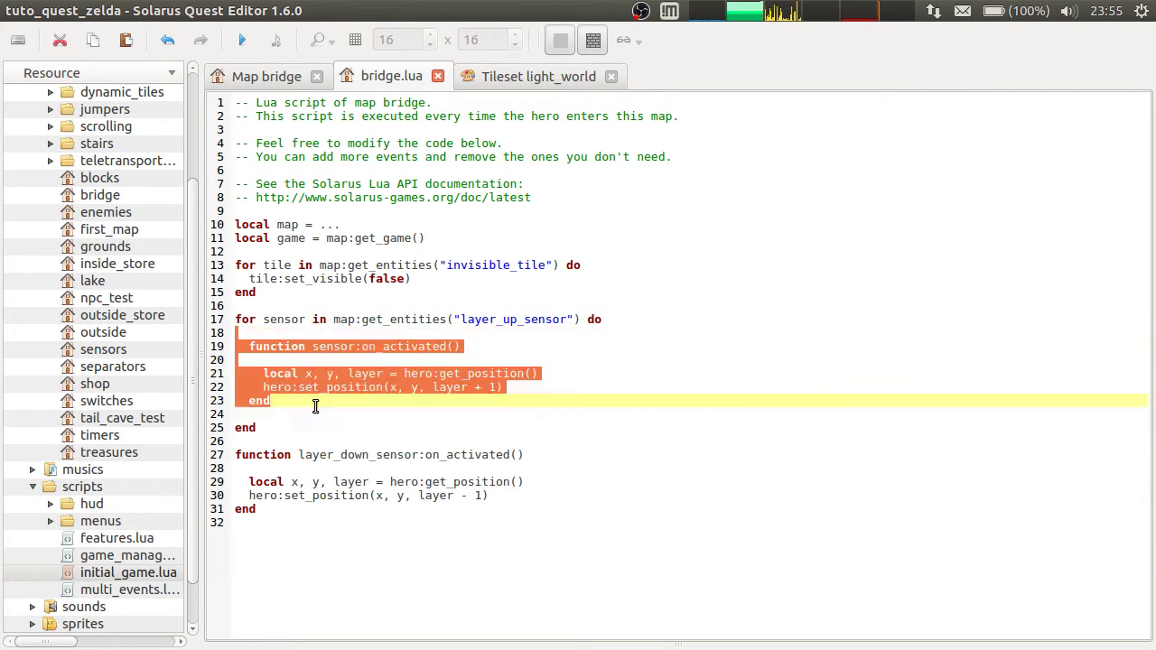
{"action": "left_click", "coordinate": [329, 408]}
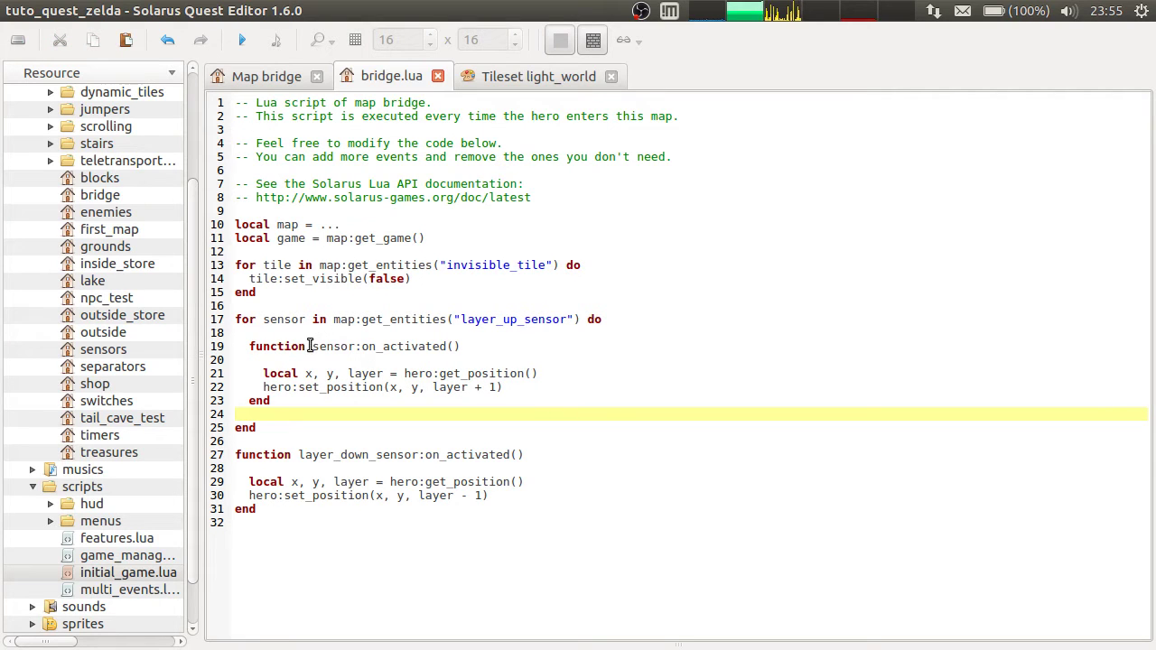
{"action": "left_click_drag", "start_coordinate": [244, 334], "coordinate": [319, 425]}
{"action": "left_click", "coordinate": [322, 371]}
{"action": "left_click_drag", "start_coordinate": [324, 336], "coordinate": [328, 412]}
{"action": "left_click", "coordinate": [327, 413]}
{"action": "left_click_drag", "start_coordinate": [425, 336], "coordinate": [389, 409]}
{"action": "left_click", "coordinate": [390, 417]}
{"action": "double_click", "coordinate": [272, 320]}
{"action": "left_click", "coordinate": [337, 337]}
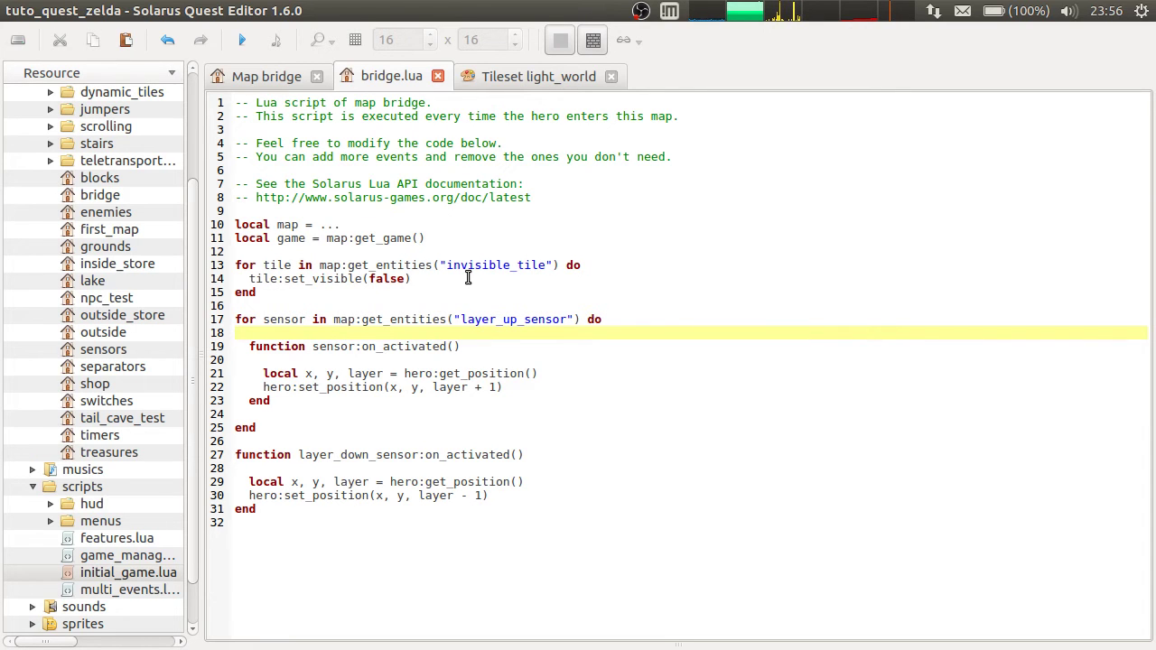
{"action": "left_click_drag", "start_coordinate": [413, 339], "coordinate": [426, 419]}
{"action": "left_click", "coordinate": [426, 419]}
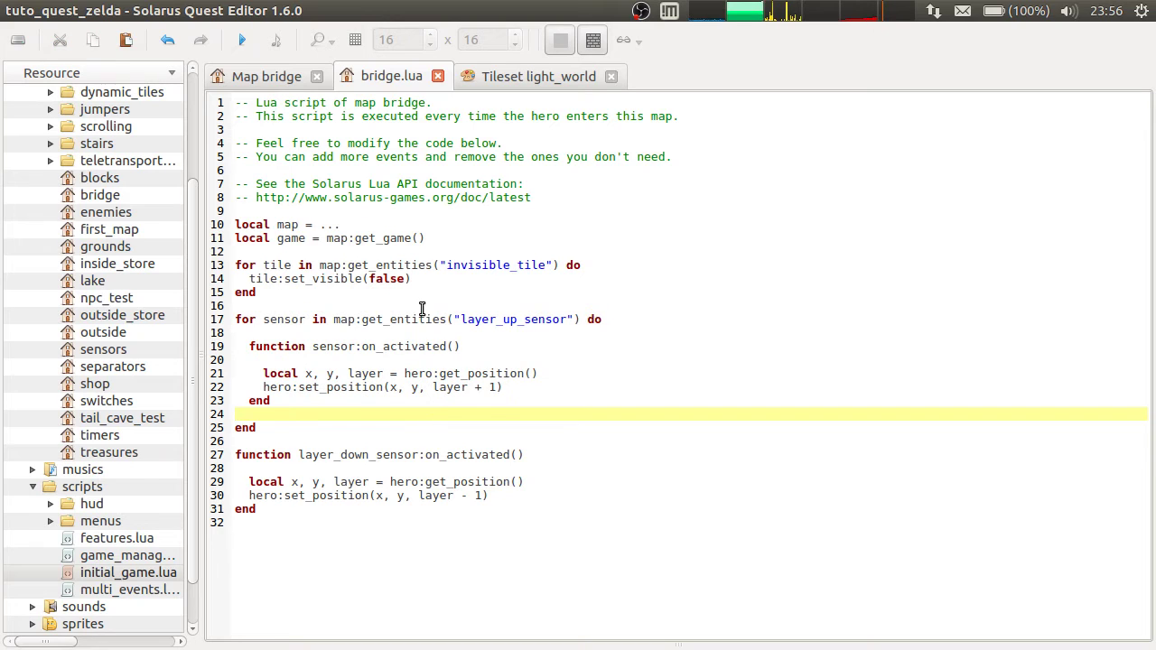
{"action": "left_click_drag", "start_coordinate": [405, 334], "coordinate": [415, 415]}
{"action": "left_click", "coordinate": [409, 400]}
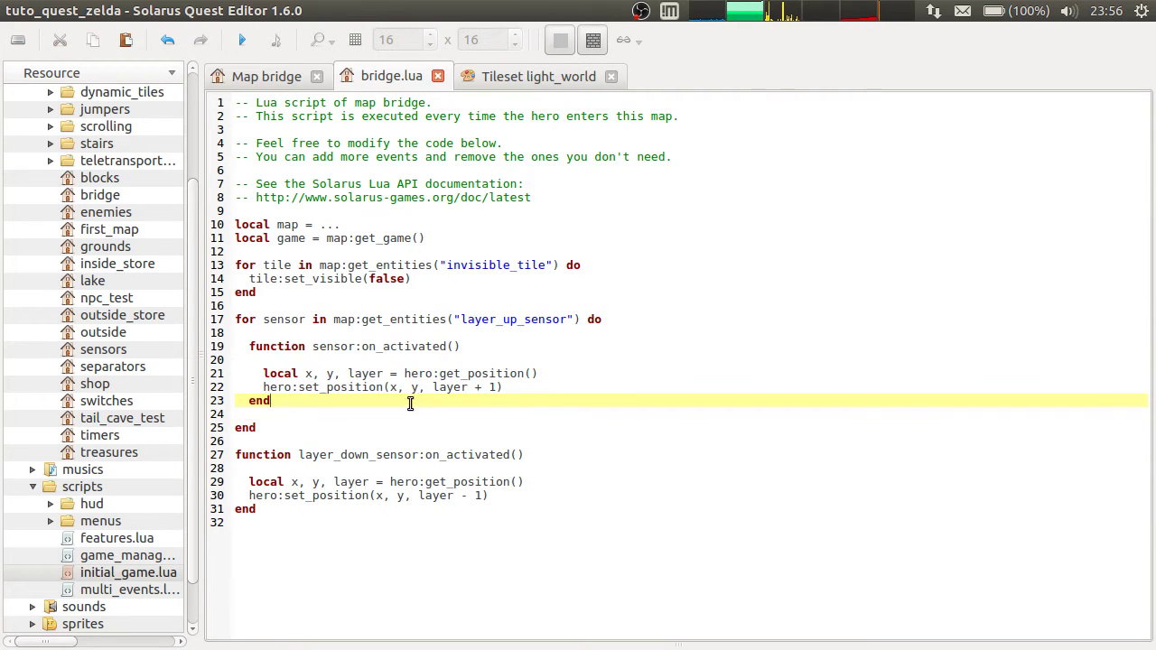
{"action": "left_click_drag", "start_coordinate": [345, 337], "coordinate": [345, 388]}
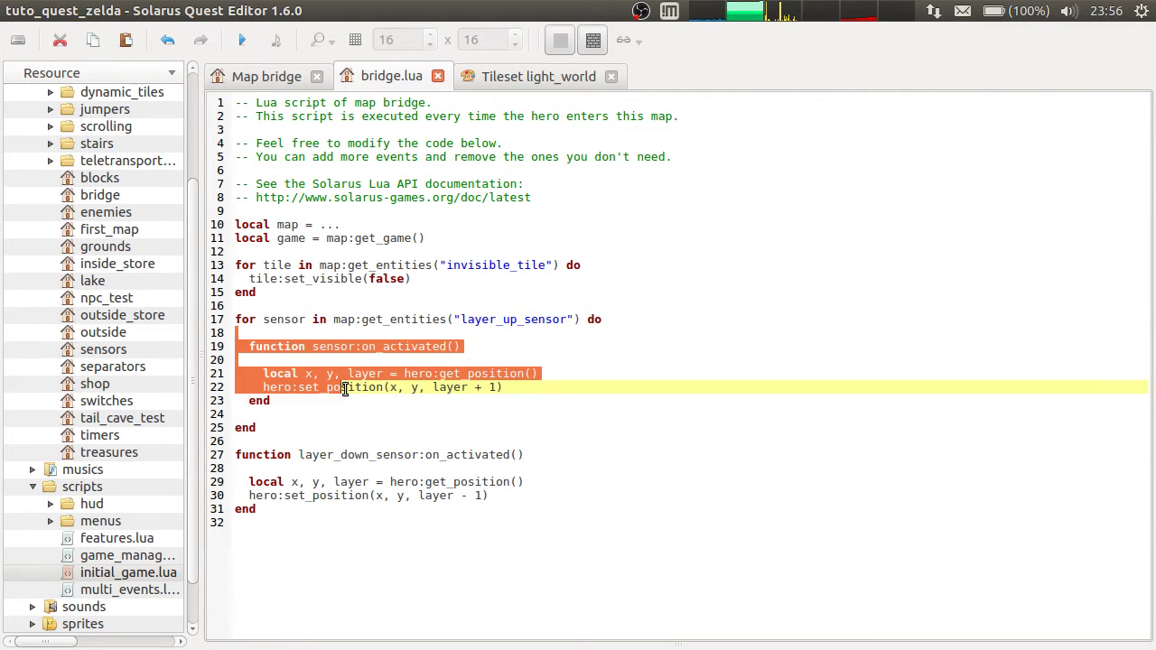
{"action": "left_click", "coordinate": [343, 336]}
Move the sensor:on_activated function out of the loop to just above it and remove its extra indentation.
{"action": "left_click_drag", "start_coordinate": [344, 338], "coordinate": [298, 408]}
{"action": "key", "text": "Delete"}
{"action": "left_click", "coordinate": [290, 311]}
{"action": "key", "text": "ctrl+v"}
{"action": "left_click_drag", "start_coordinate": [299, 323], "coordinate": [292, 376]}
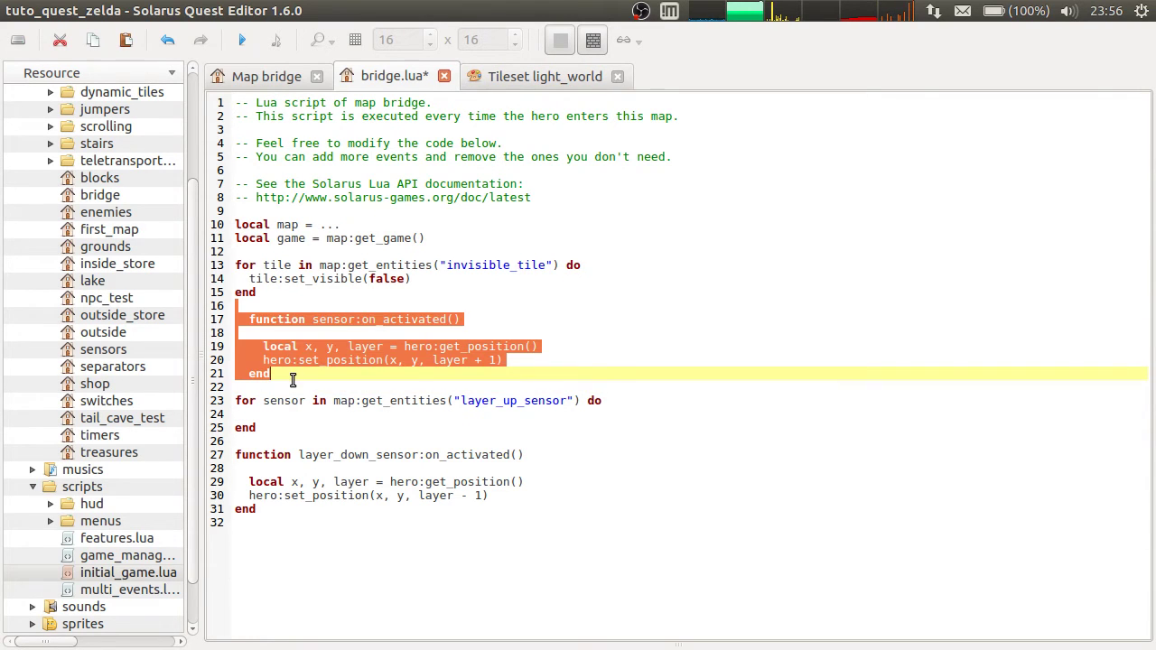
{"action": "key", "text": "shift+Tab"}
Begin an assignment in the body of the layer_up_sensor loop with "sensor.on_activated =".
{"action": "left_click", "coordinate": [325, 420]}
{"action": "type", "text": "sensor.on_activated ="}
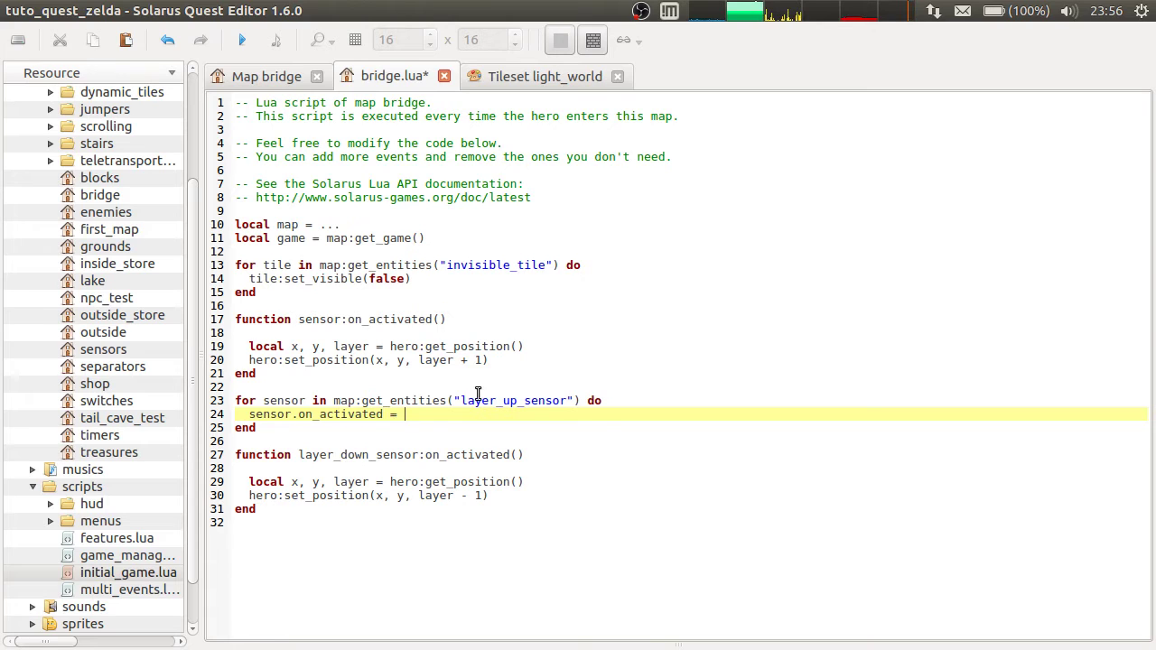
{"action": "double_click", "coordinate": [374, 414]}
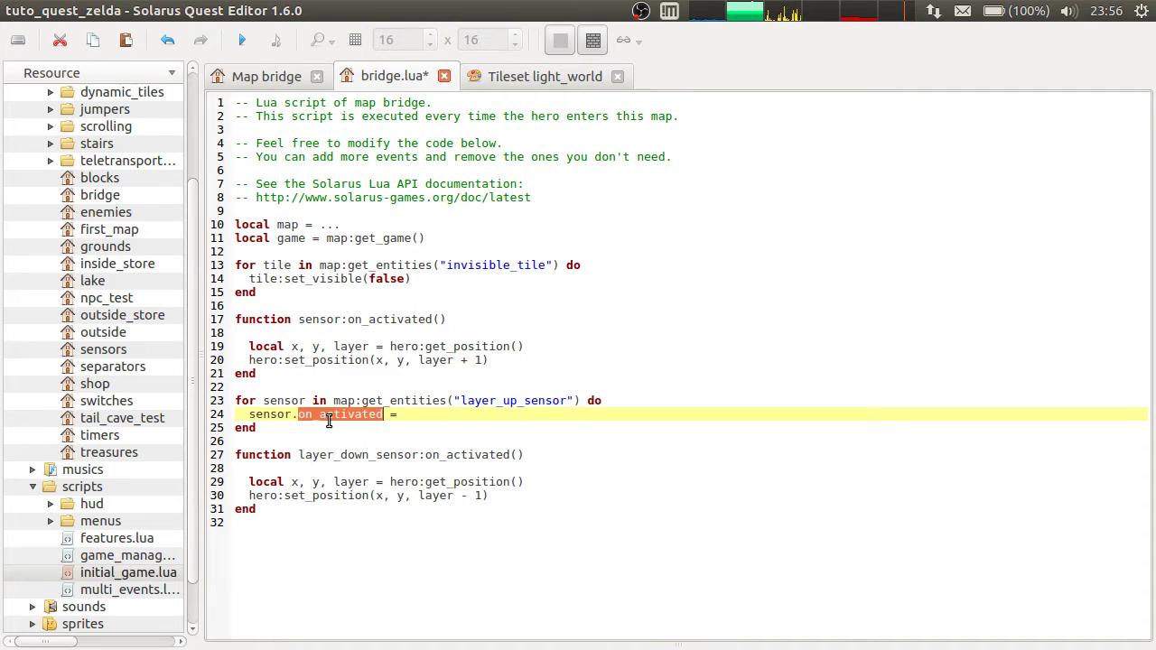
{"action": "left_click", "coordinate": [507, 400]}
{"action": "left_click", "coordinate": [516, 423]}
{"action": "left_click", "coordinate": [511, 413]}
Rename the function above the loop to sensor_on_activated and assign that name to sensor.on_activated in the loop.
{"action": "left_click", "coordinate": [346, 322]}
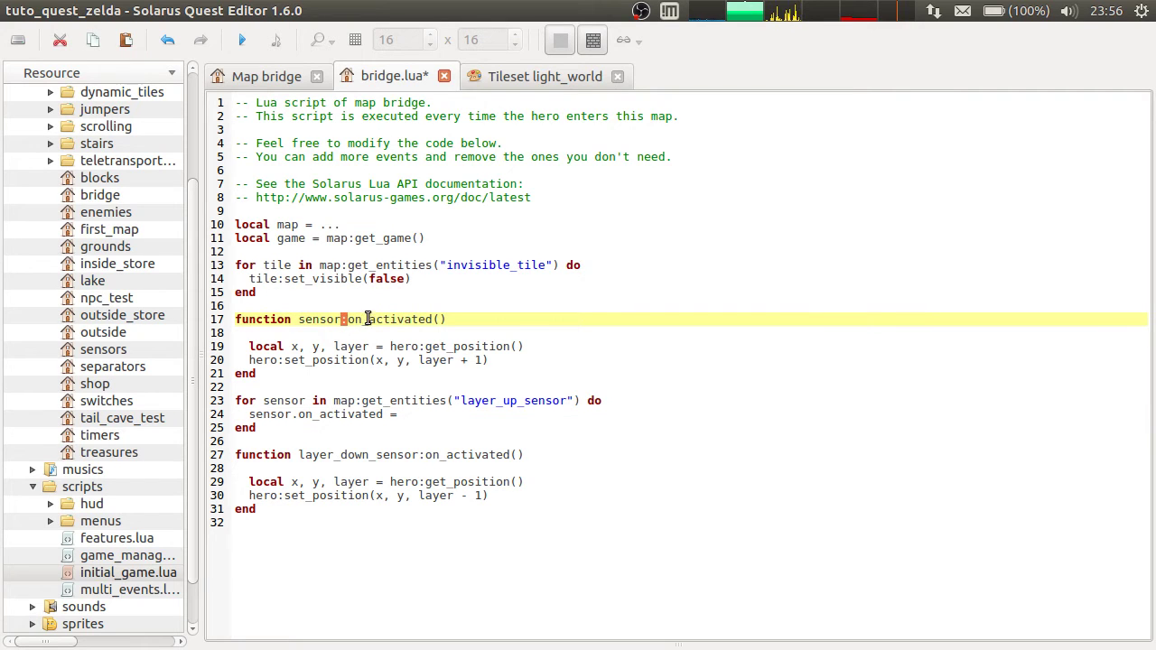
{"action": "type", "text": "_"}
{"action": "left_click", "coordinate": [362, 329]}
{"action": "left_click", "coordinate": [364, 318]}
{"action": "double_click", "coordinate": [366, 317]}
{"action": "key", "text": "ctrl+c"}
{"action": "left_click", "coordinate": [425, 413]}
{"action": "key", "text": "ctrl+v"}
Give sensor_on_activated a sensor parameter, declare the function local and save the script.
{"action": "left_click", "coordinate": [439, 320]}
{"action": "type", "text": "senso"}
{"action": "key", "text": "ctrl+s"}
{"action": "key", "text": "Home"}
{"action": "type", "text": "local"}
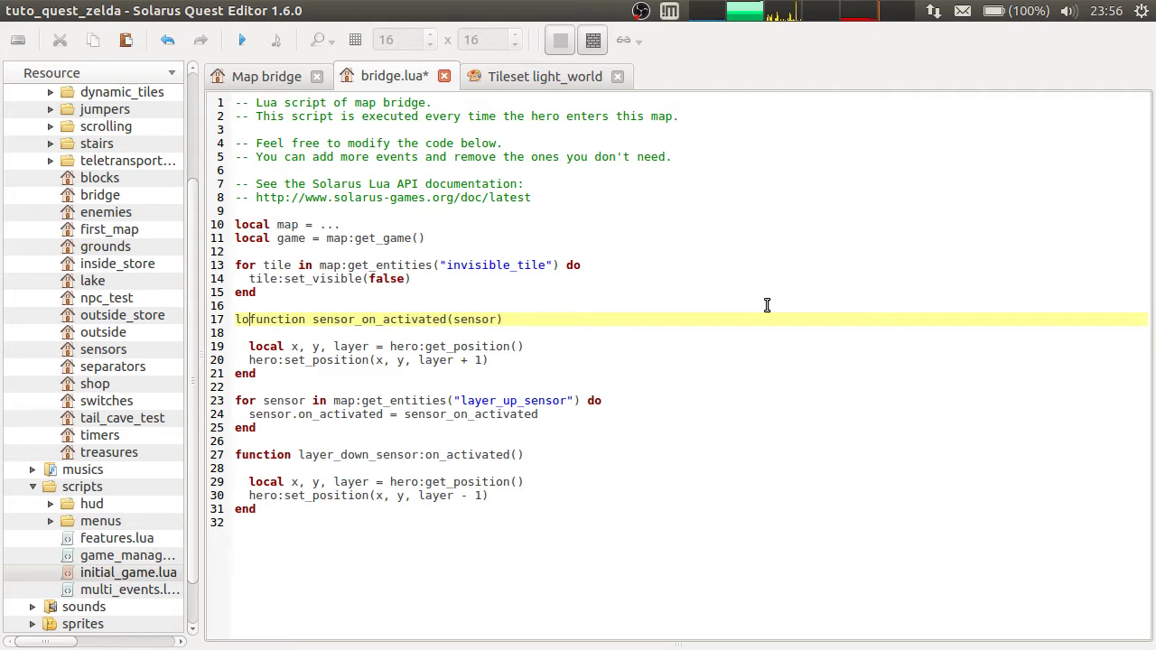
{"action": "key", "text": "ctrl+s"}
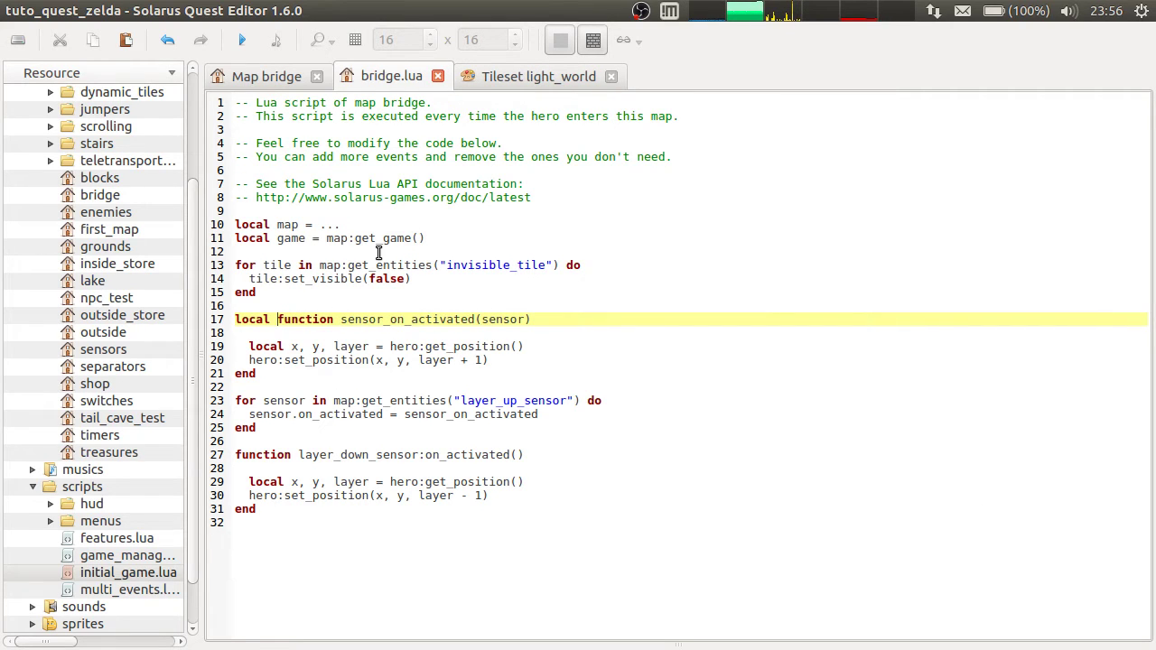
{"action": "double_click", "coordinate": [368, 318]}
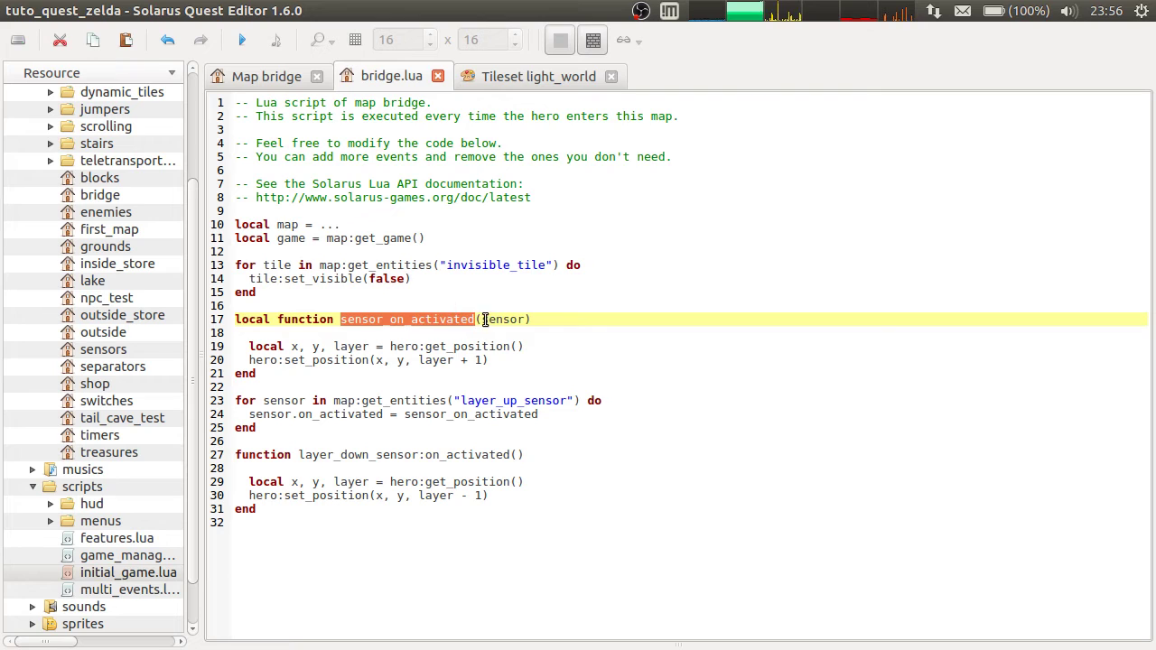
{"action": "key", "text": "ctrl+v"}
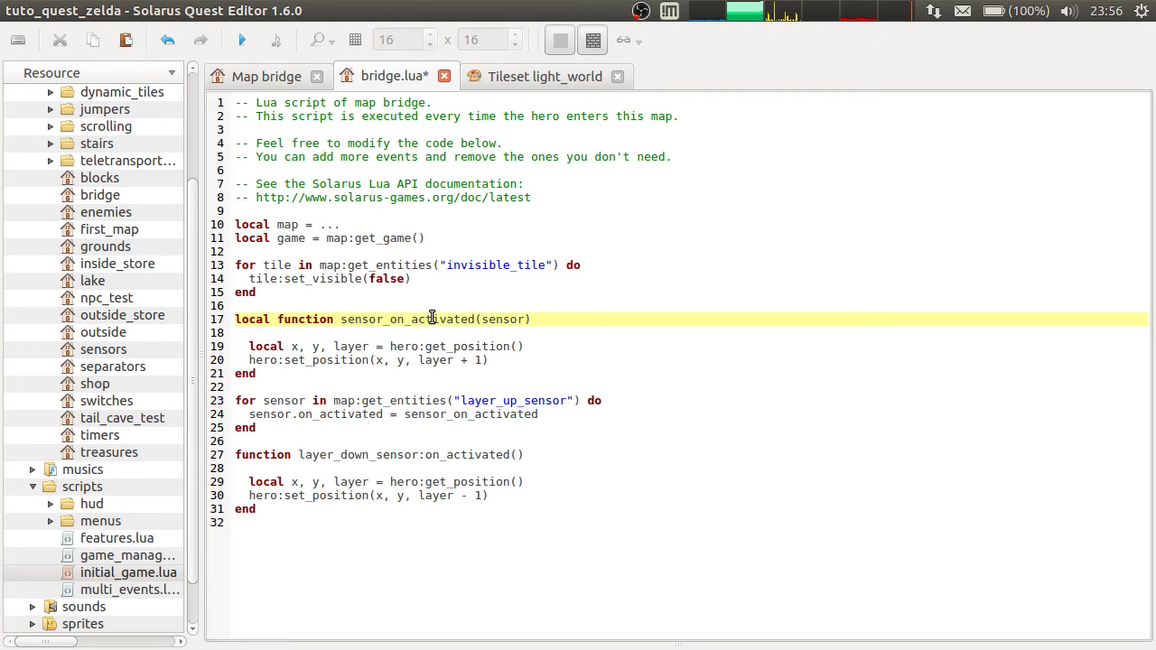
{"action": "key", "text": "ctrl+s"}
{"action": "double_click", "coordinate": [495, 319]}
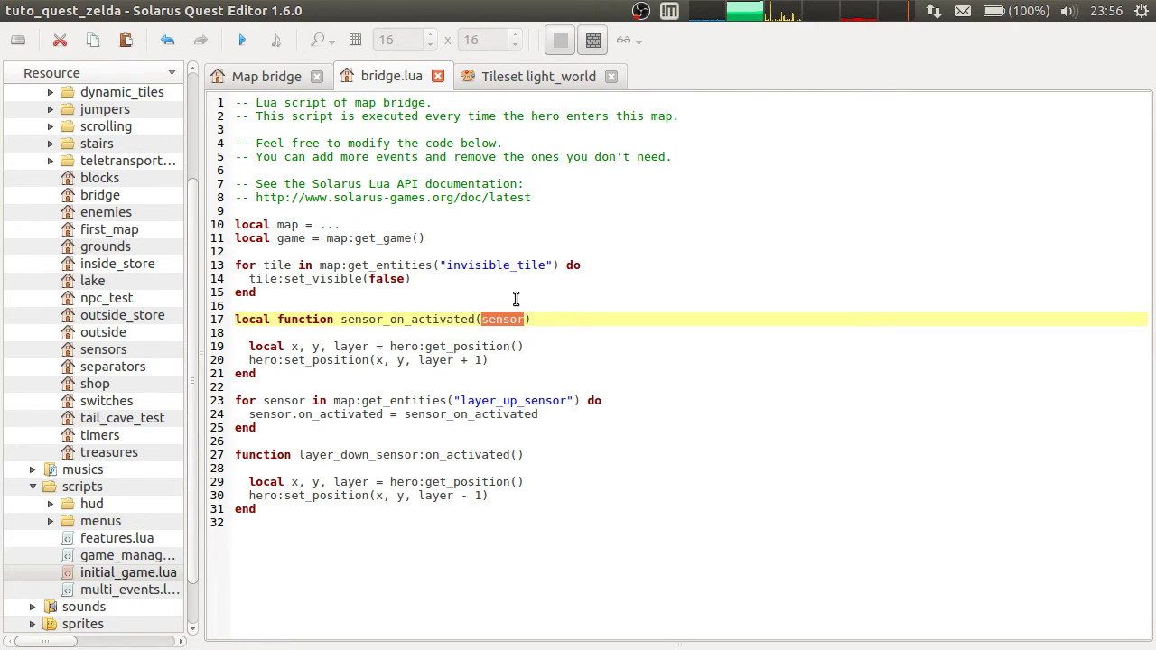
{"action": "left_click", "coordinate": [499, 323]}
Rewrite the layer-down declaration as layer_down_sensor.on_activated(layer_down_sensor), with a dot and an explicit parameter, and save.
{"action": "left_click", "coordinate": [416, 457]}
{"action": "key", "text": "shift+Right"}
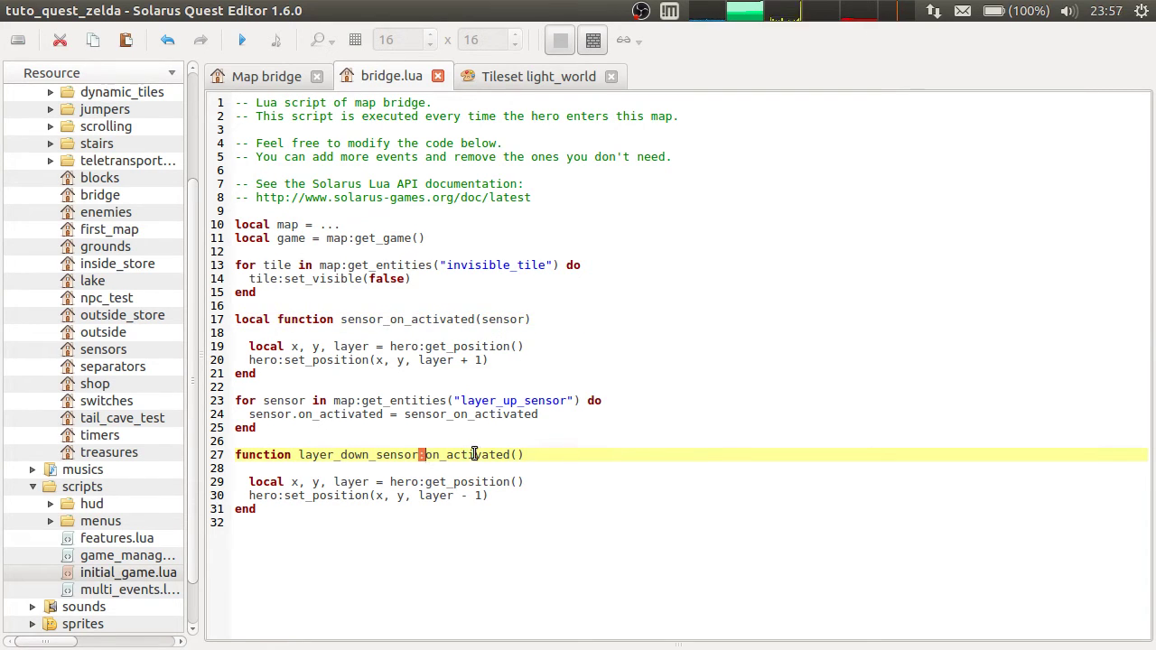
{"action": "left_click", "coordinate": [426, 461]}
{"action": "left_click", "coordinate": [426, 456]}
{"action": "key", "text": "BackSpace"}
{"action": "type", "text": "."}
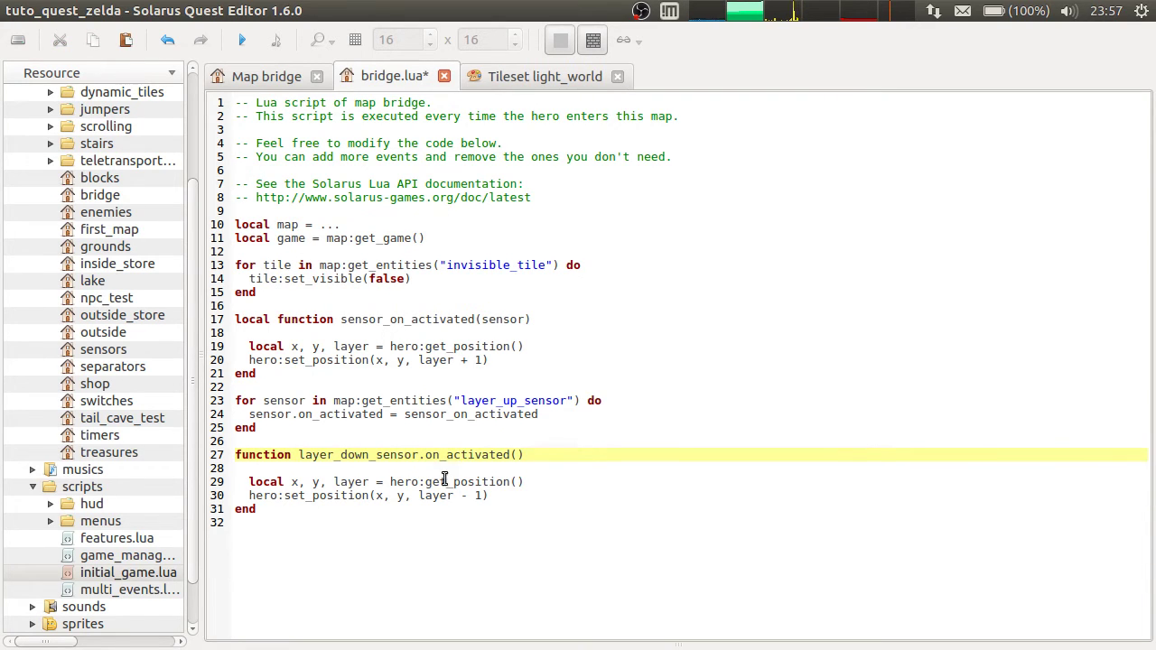
{"action": "double_click", "coordinate": [330, 456]}
{"action": "left_click", "coordinate": [521, 457]}
{"action": "key", "text": "ctrl+v"}
{"action": "key", "text": "ctrl+s"}
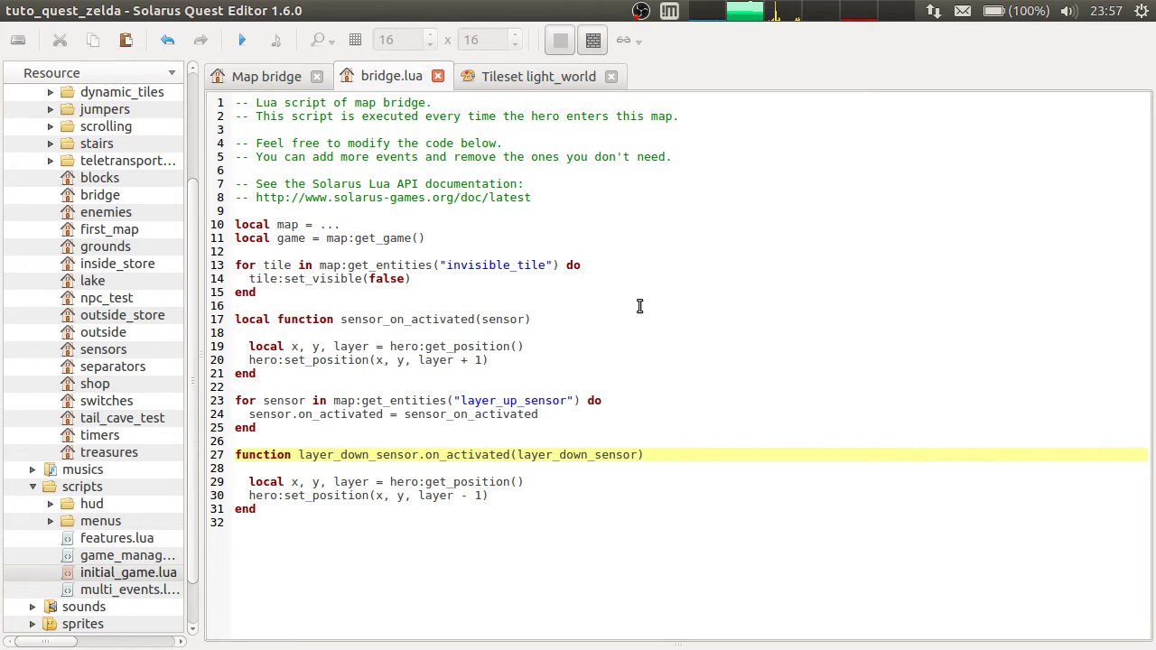
Undo the dot and explicit-parameter edits to the layer_down_sensor function and save the script.
{"action": "key", "text": "ctrl+z"}
{"action": "key", "text": "ctrl+z"}
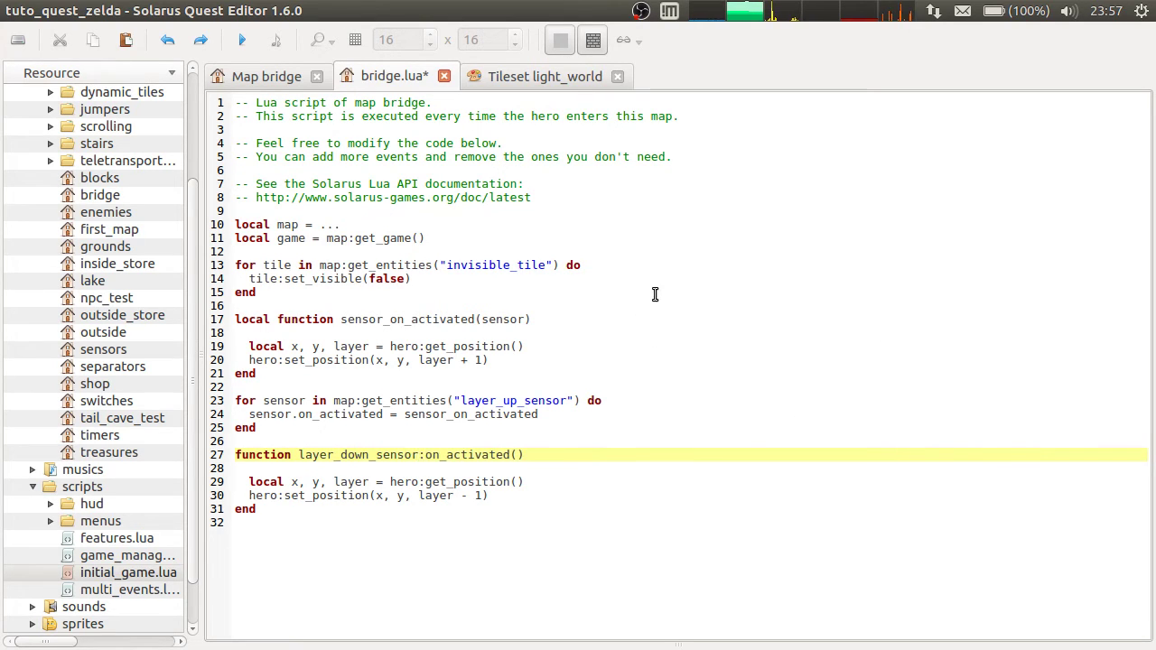
{"action": "key", "text": "ctrl+s"}
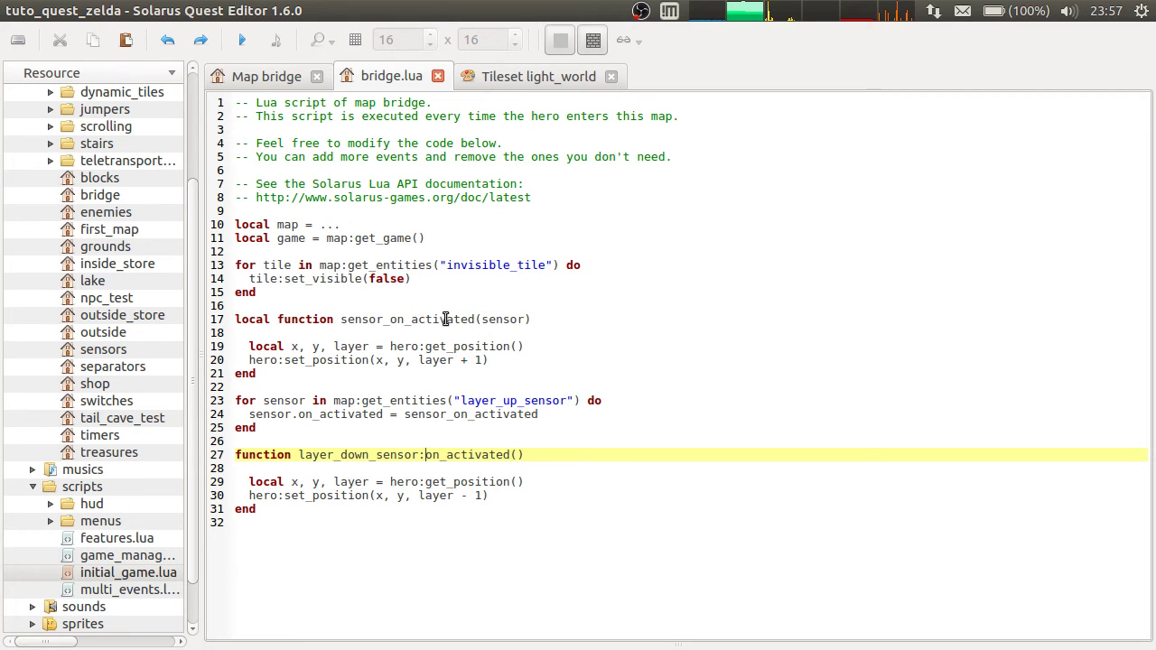
Examine how the layer_up_sensor loop assigns the local function sensor_on_activated to each sensor's on_activated event.
{"action": "double_click", "coordinate": [496, 419]}
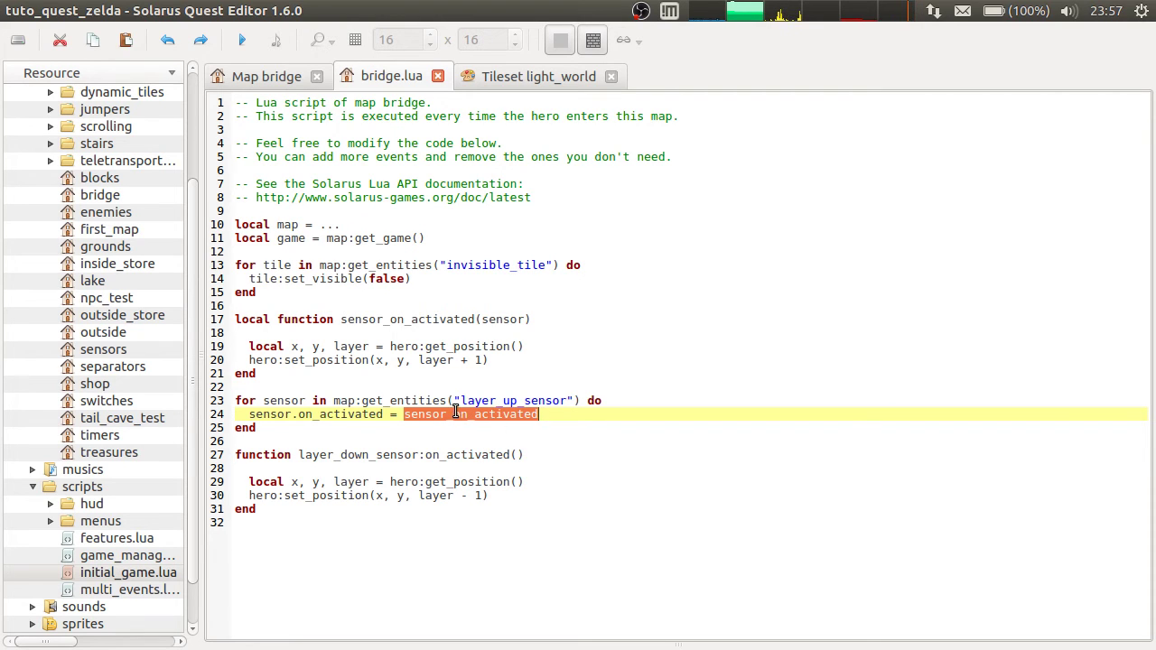
{"action": "left_click", "coordinate": [505, 429]}
{"action": "double_click", "coordinate": [494, 417]}
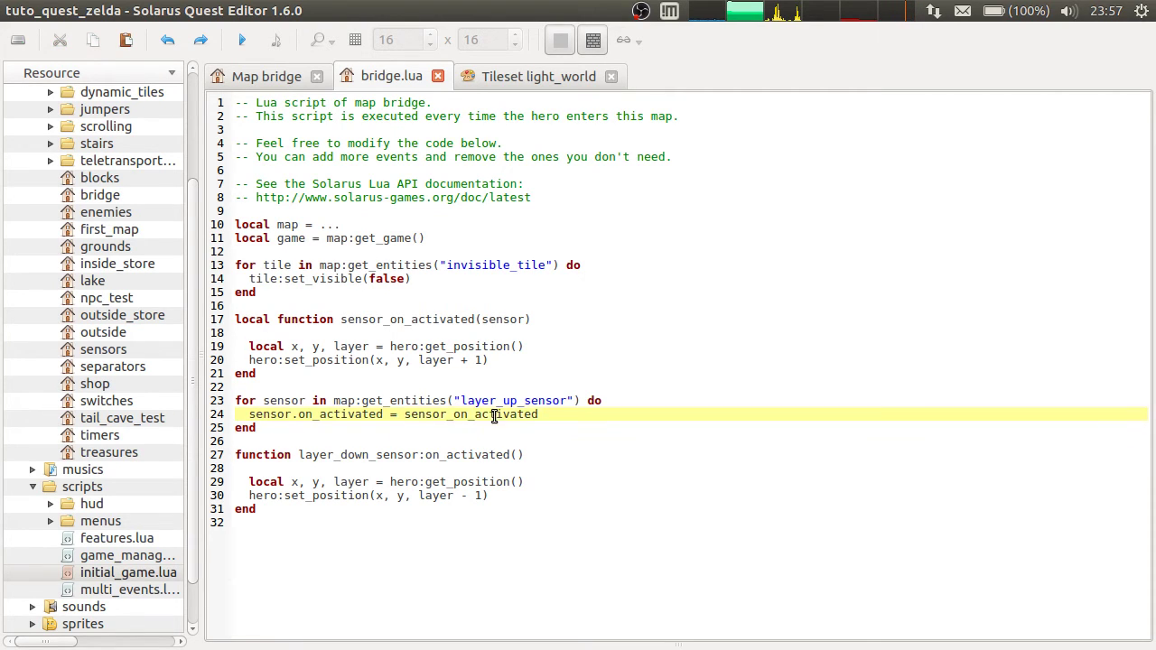
{"action": "double_click", "coordinate": [326, 415]}
{"action": "left_click_drag", "start_coordinate": [323, 415], "coordinate": [232, 418]}
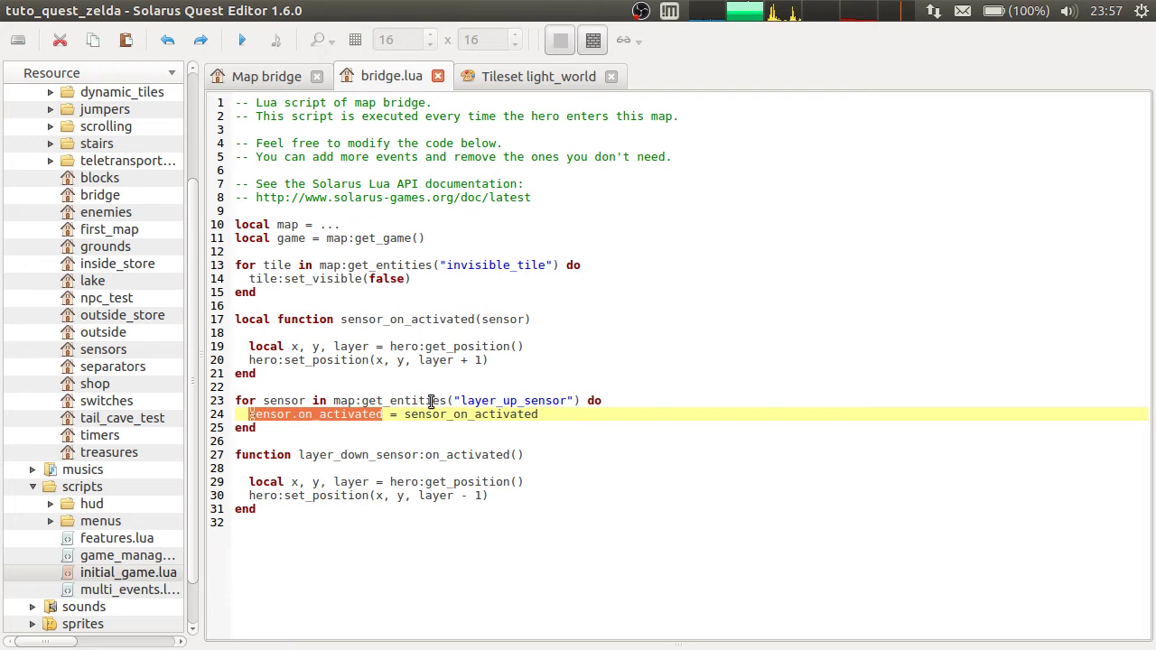
{"action": "left_click", "coordinate": [294, 400]}
{"action": "double_click", "coordinate": [293, 400]}
{"action": "left_click", "coordinate": [524, 415]}
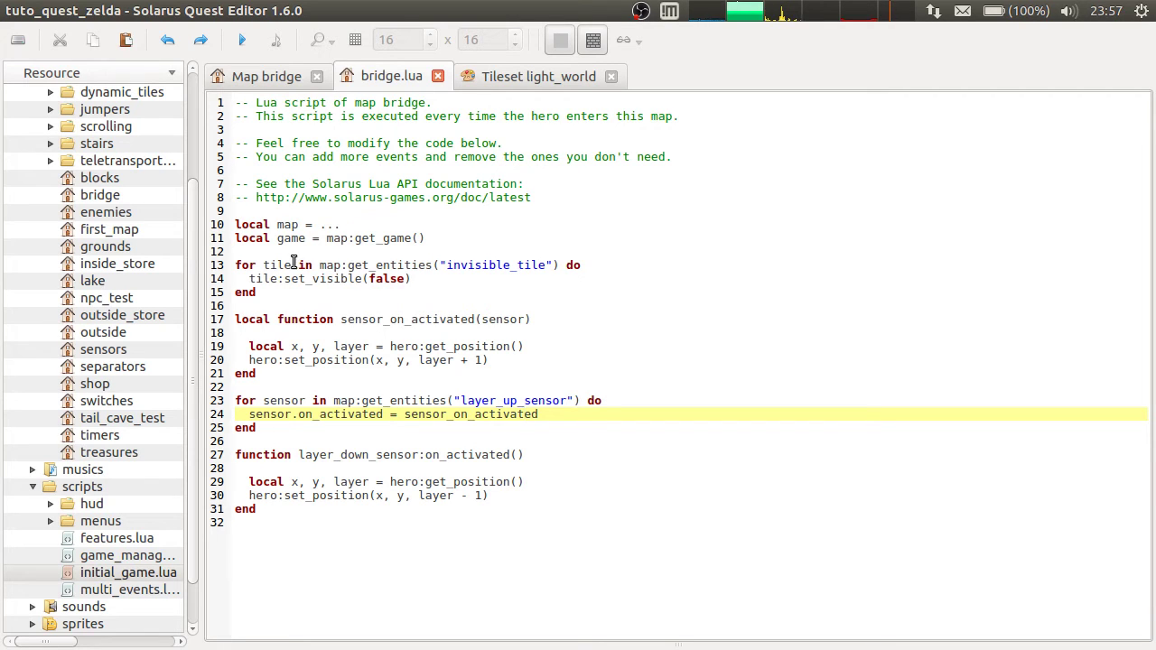
{"action": "double_click", "coordinate": [272, 413]}
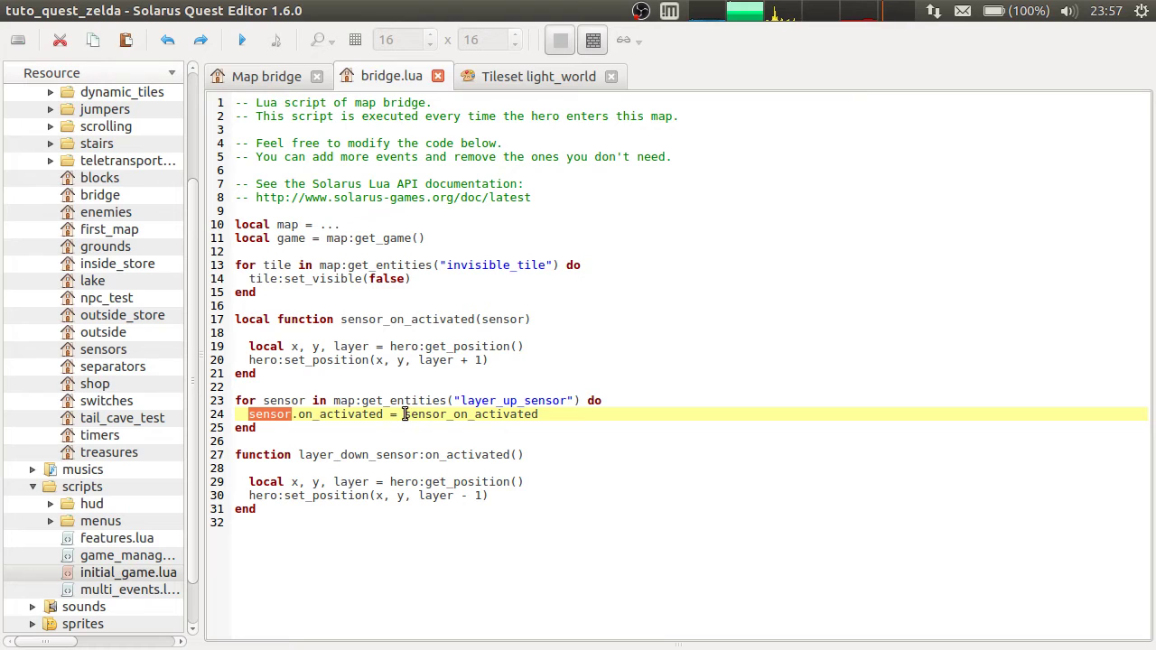
{"action": "left_click_drag", "start_coordinate": [346, 312], "coordinate": [464, 376]}
{"action": "left_click", "coordinate": [512, 384]}
Delete the whole layer_down_sensor:on_activated function at the end of bridge.lua.
{"action": "type", "text": "c"}
{"action": "key", "text": "ctrl+z"}
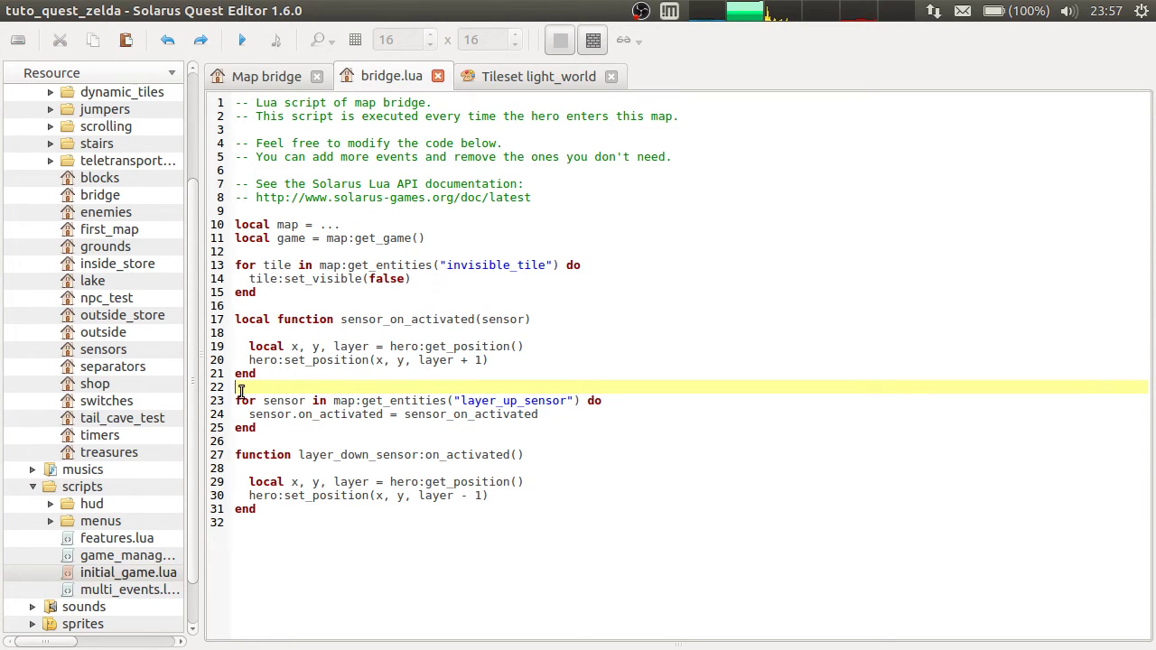
{"action": "left_click_drag", "start_coordinate": [303, 440], "coordinate": [323, 590]}
{"action": "key", "text": "Delete"}
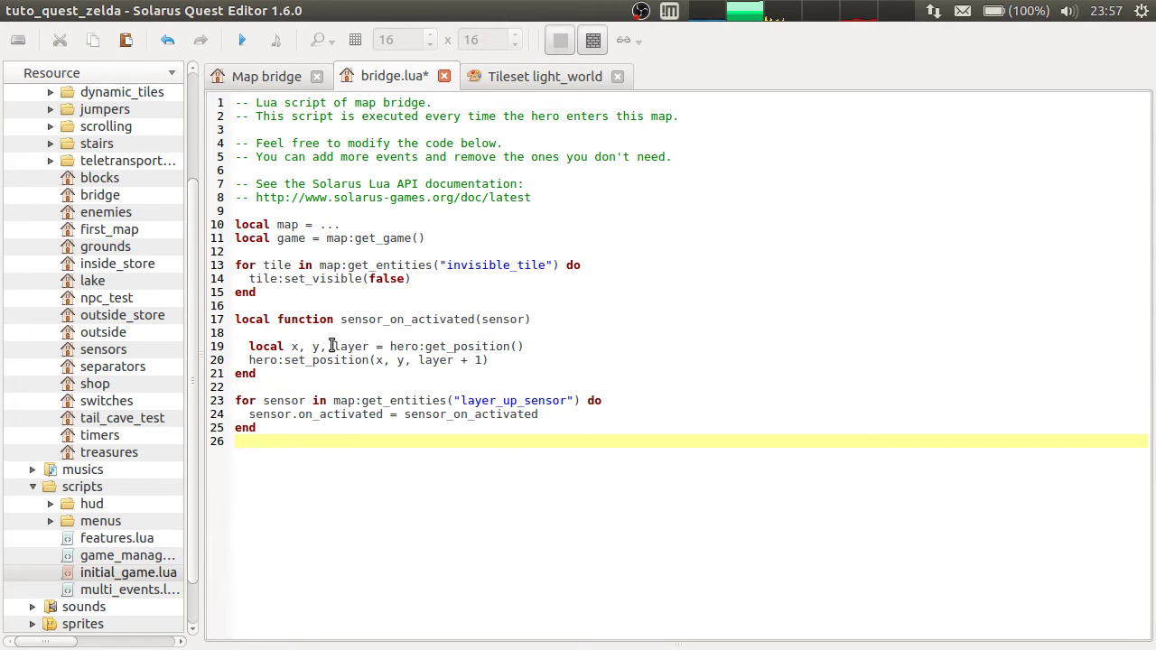
{"action": "left_click_drag", "start_coordinate": [322, 307], "coordinate": [413, 526]}
{"action": "key", "text": "ctrl+c"}
{"action": "left_click", "coordinate": [415, 506]}
{"action": "key", "text": "ctrl+v"}
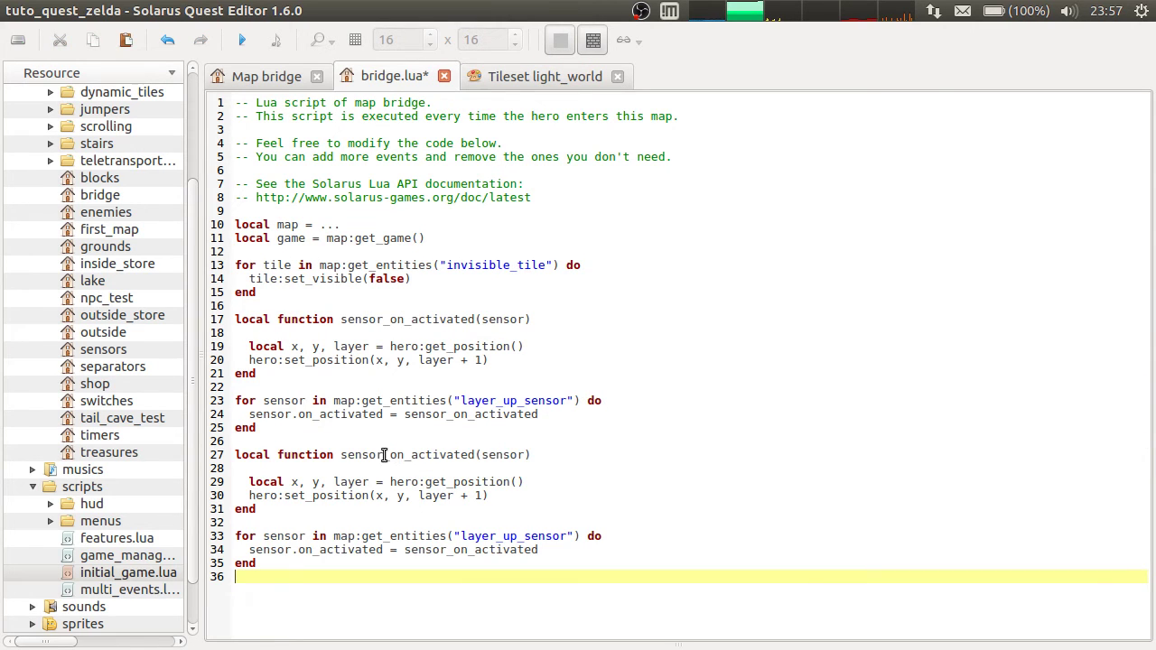
{"action": "left_click", "coordinate": [340, 319]}
{"action": "key", "text": "ctrl+z"}
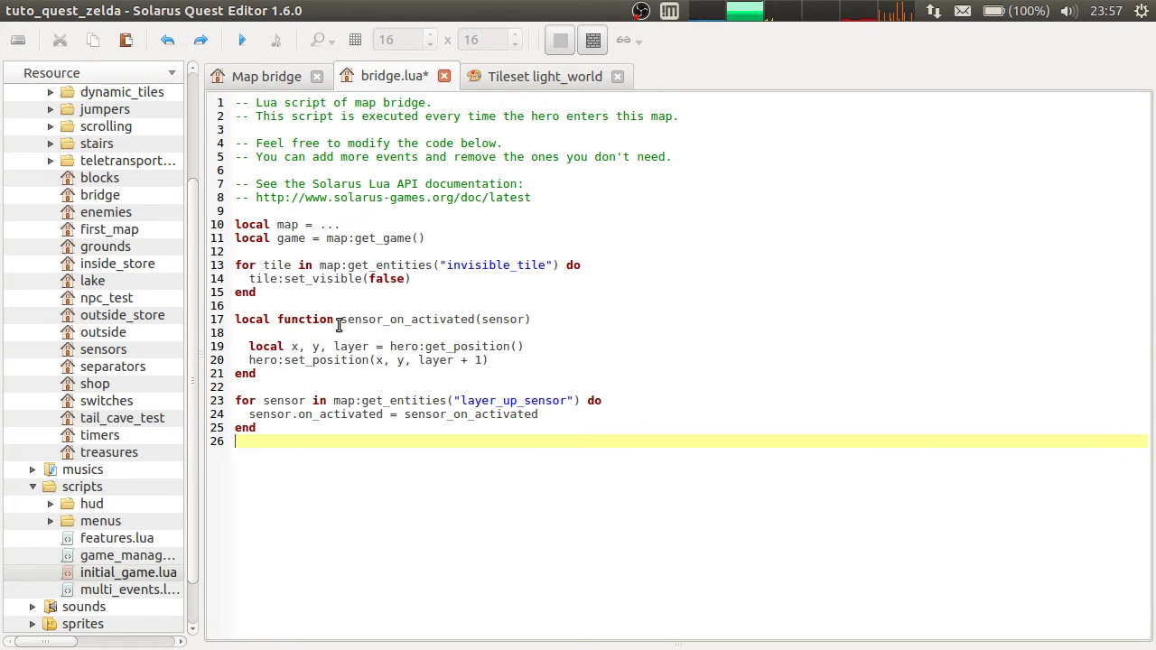
Rename the local function to layer_up_sensor_on_activated, assign that name in the layer_up_sensor loop, and save bridge.lua.
{"action": "double_click", "coordinate": [340, 319]}
{"action": "key", "text": "Left"}
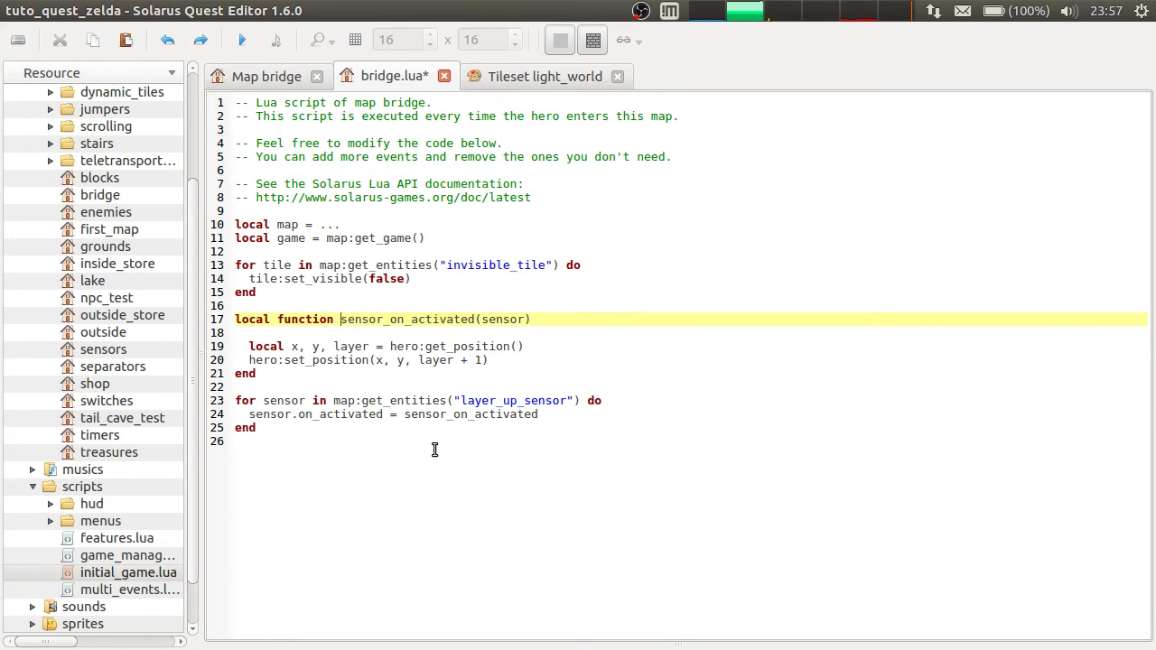
{"action": "type", "text": "layer_up_"}
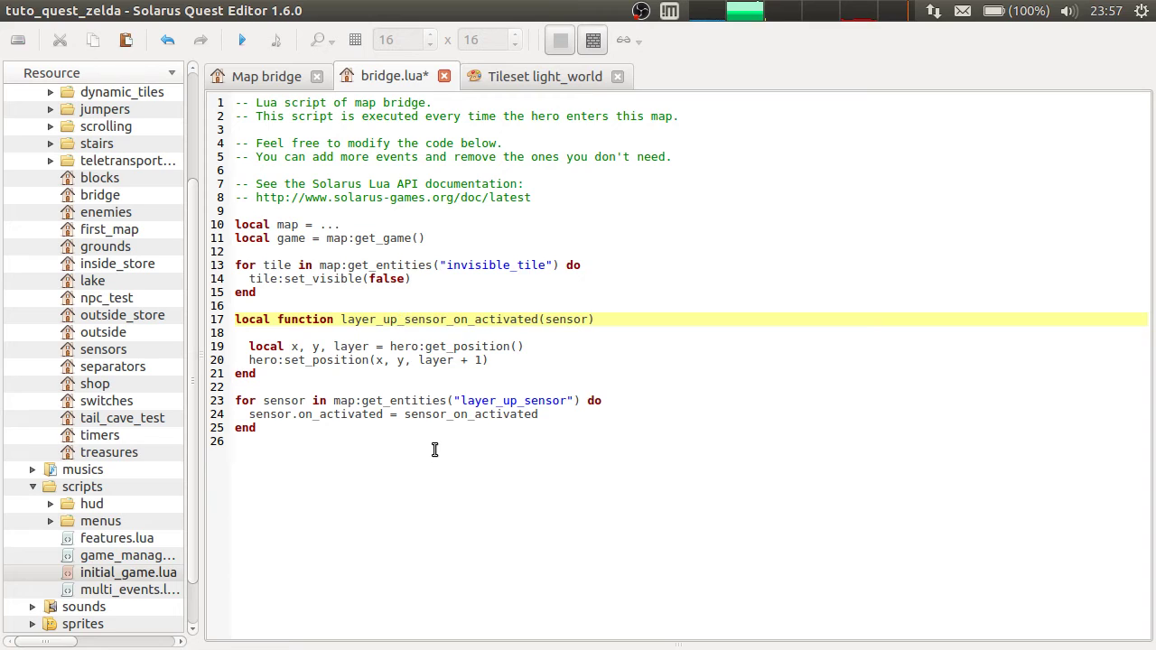
{"action": "double_click", "coordinate": [443, 319]}
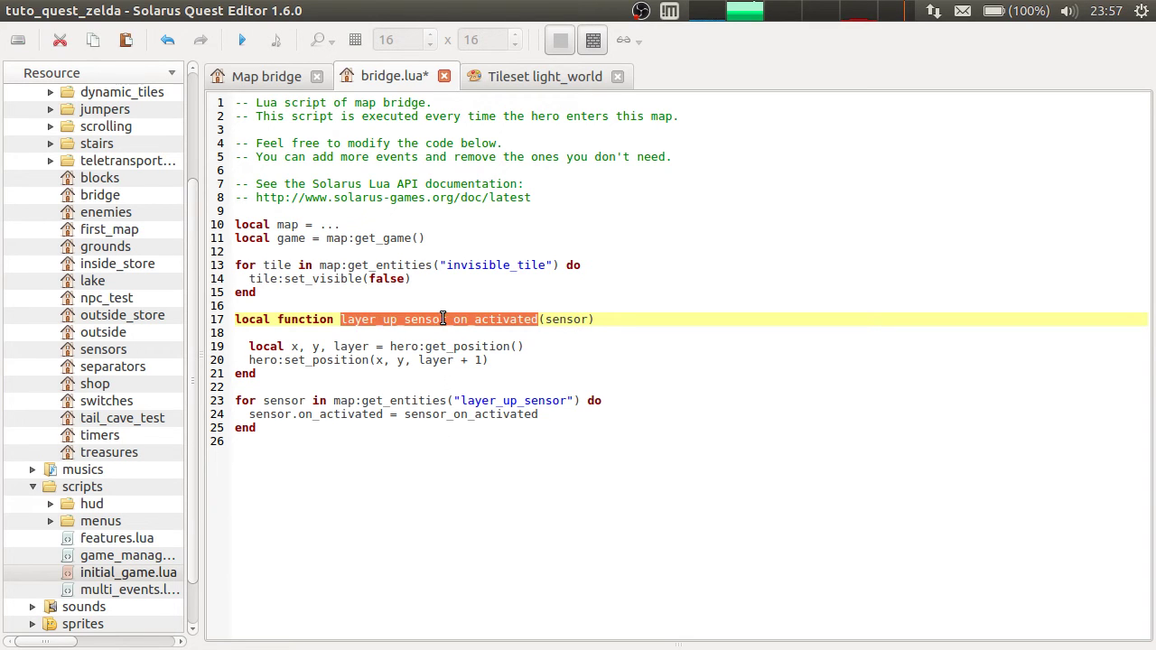
{"action": "left_click", "coordinate": [461, 414]}
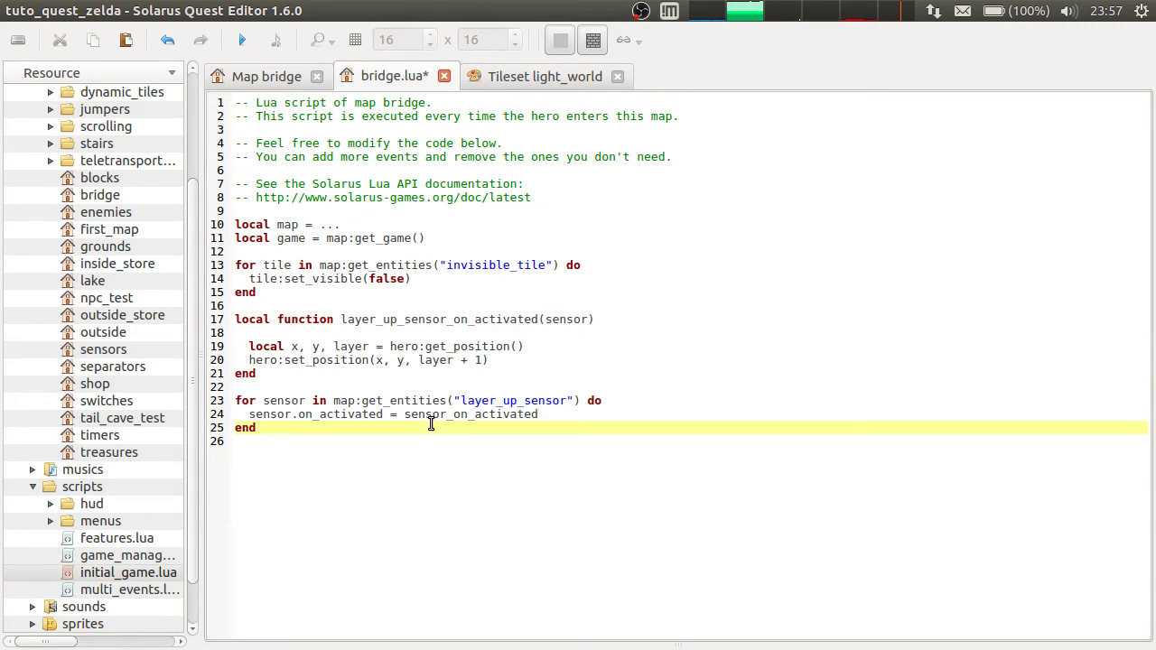
{"action": "double_click", "coordinate": [461, 414]}
{"action": "key", "text": "ctrl+v"}
{"action": "key", "text": "ctrl+s"}
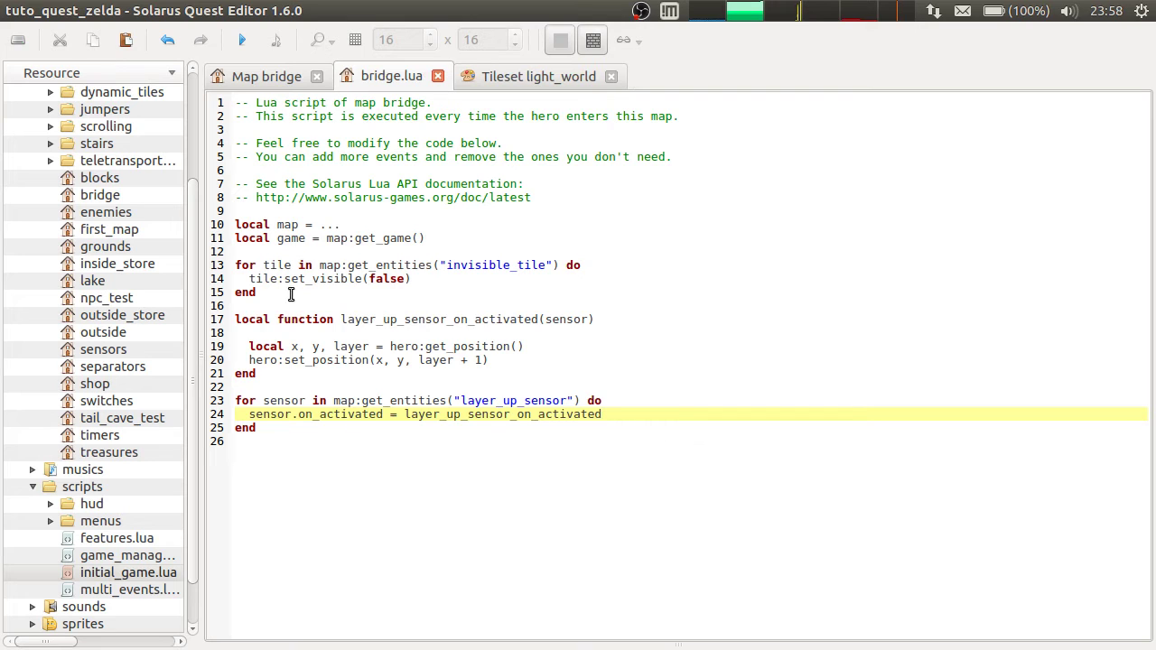
Duplicate the layer-up function and its loop at the end of bridge.lua, naming the copied function layer_down_sensor_on_activated.
{"action": "left_click_drag", "start_coordinate": [293, 307], "coordinate": [449, 529]}
{"action": "key", "text": "ctrl+c"}
{"action": "left_click", "coordinate": [408, 465]}
{"action": "key", "text": "ctrl+v"}
{"action": "left_click", "coordinate": [382, 454]}
{"action": "double_click", "coordinate": [382, 454]}
{"action": "type", "text": "down"}
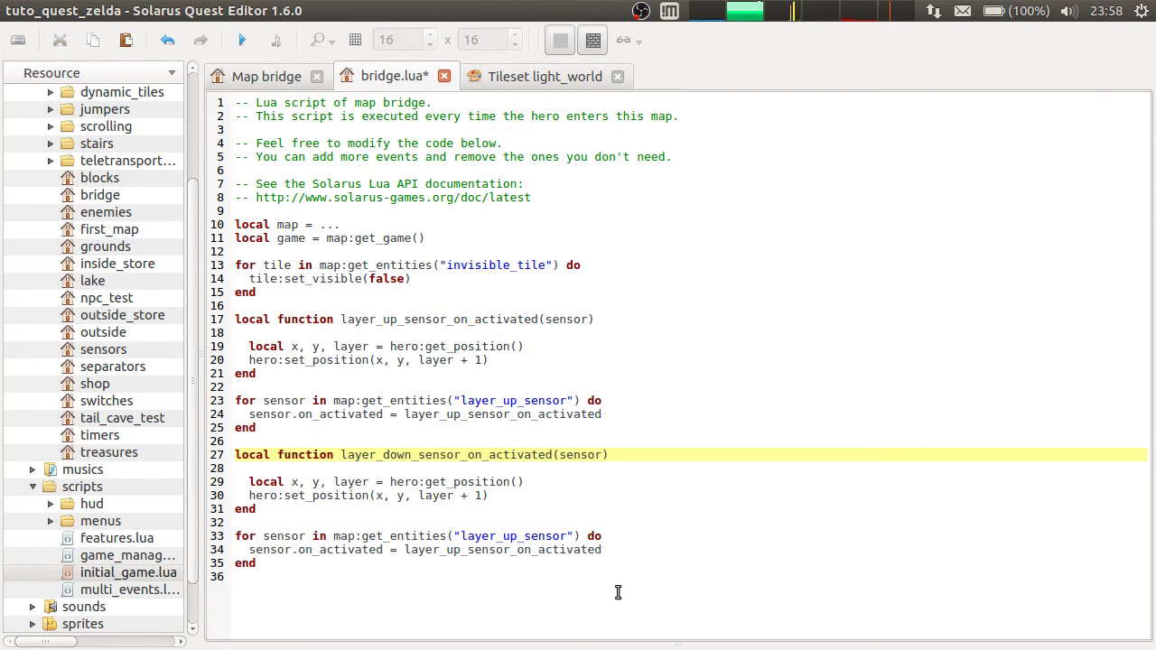
Change the copied function to layer - 1, make its loop use layer_down_sensor and layer_down_sensor_on_activated, and save.
{"action": "double_click", "coordinate": [462, 495]}
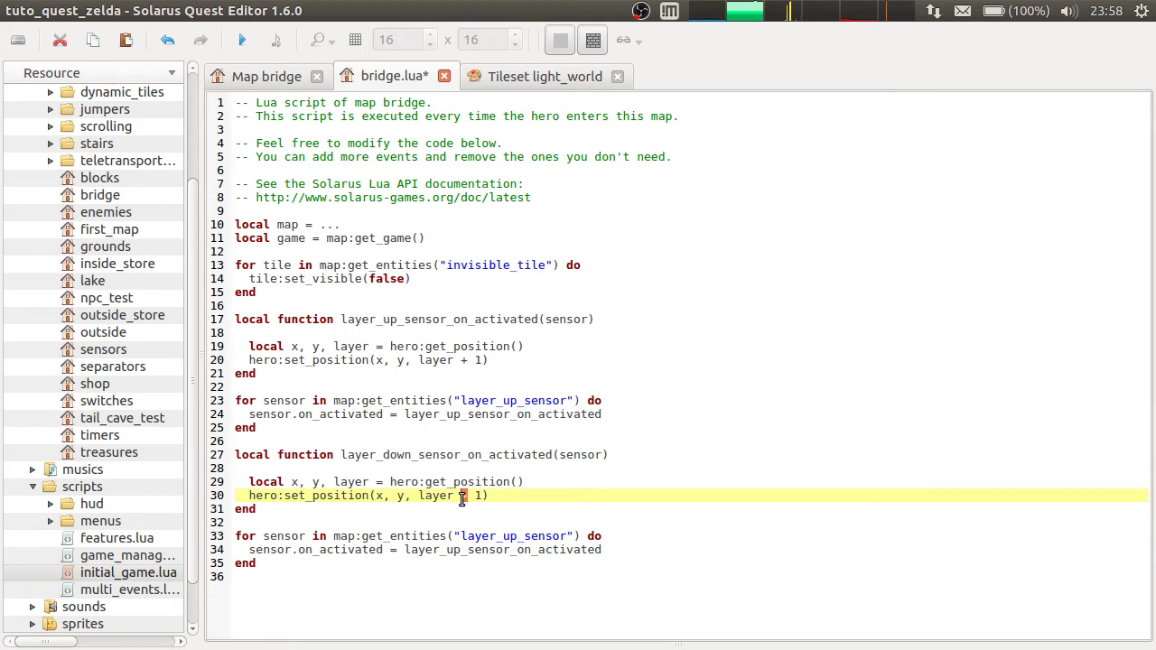
{"action": "type", "text": "-"}
{"action": "left_click_drag", "start_coordinate": [384, 454], "coordinate": [412, 455]}
{"action": "double_click", "coordinate": [512, 538]}
{"action": "key", "text": "ctrl+v"}
{"action": "double_click", "coordinate": [453, 553]}
{"action": "key", "text": "ctrl+v"}
{"action": "key", "text": "ctrl+s"}
{"action": "left_click", "coordinate": [579, 512]}
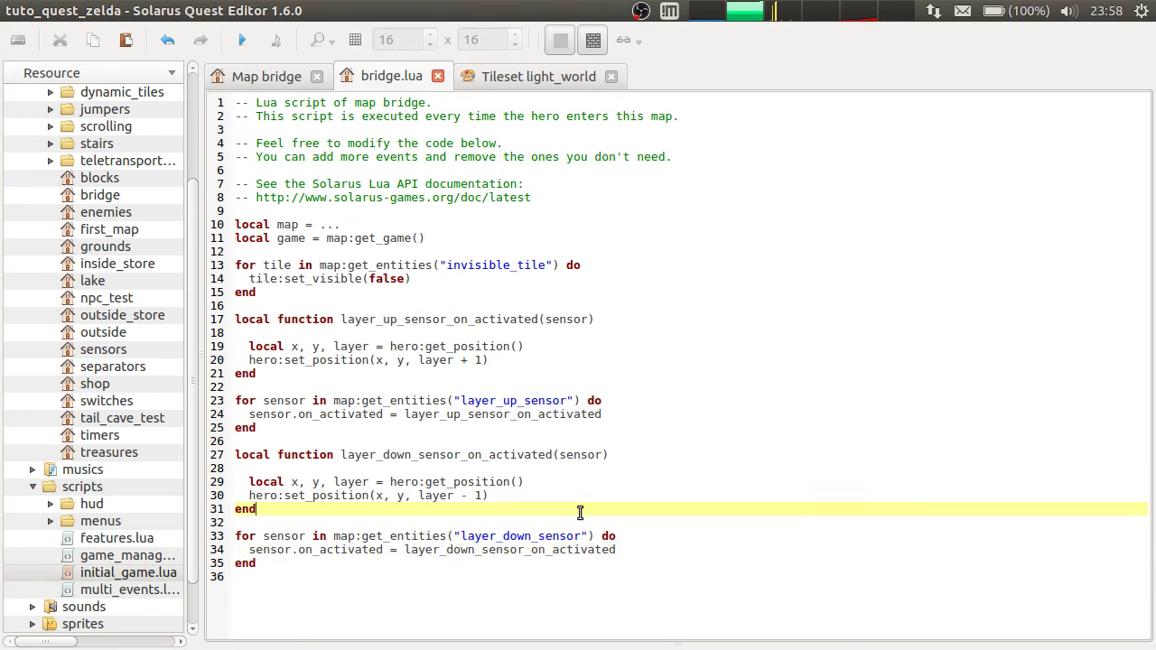
{"action": "left_click", "coordinate": [606, 537]}
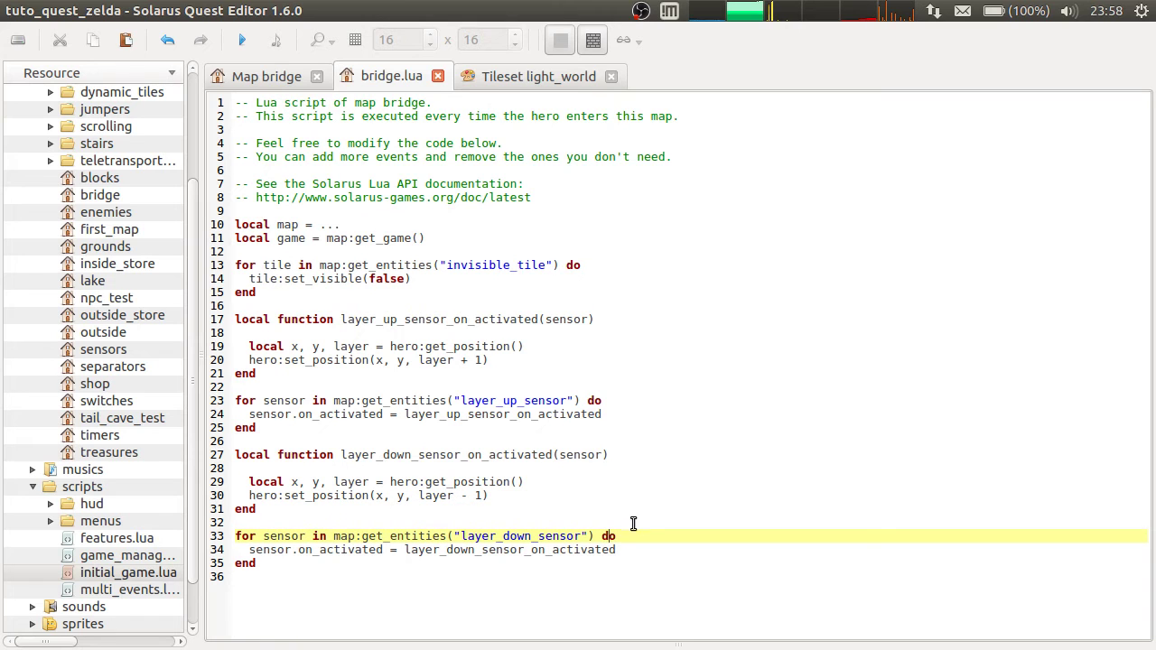
Test-run the quest briefly, and move the two blue wall tiles beside the east ladder off the cliff's upper edge.
{"action": "left_click", "coordinate": [239, 42]}
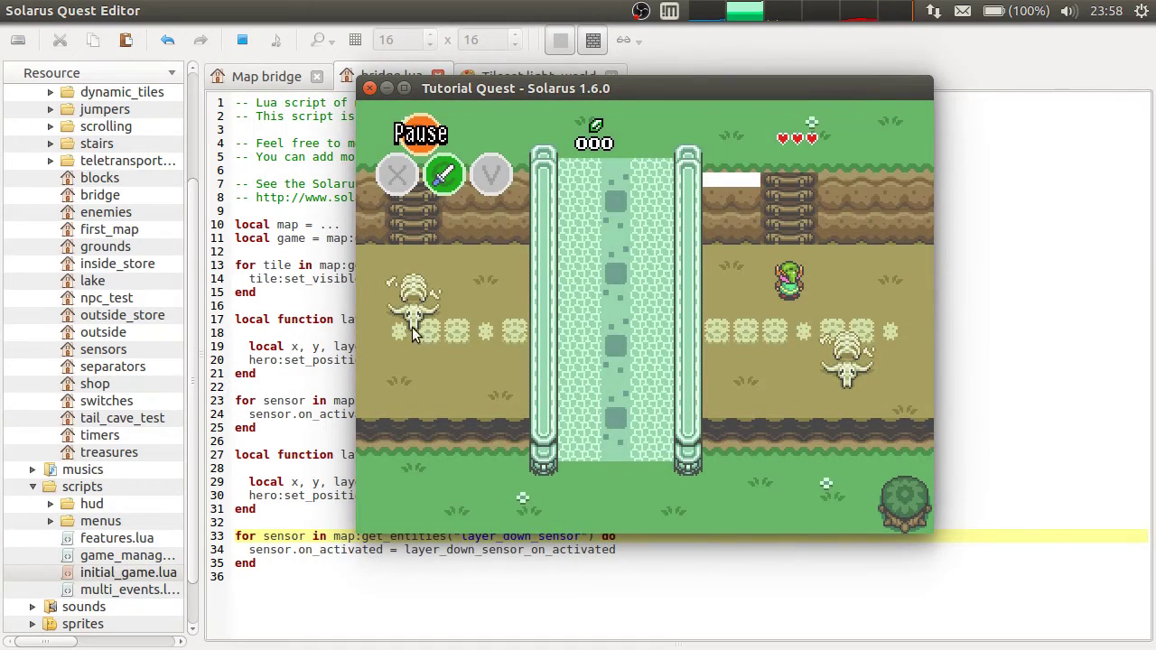
{"action": "left_click", "coordinate": [370, 87]}
{"action": "left_click", "coordinate": [924, 234]}
{"action": "left_click_drag", "start_coordinate": [892, 233], "coordinate": [897, 276]}
{"action": "left_click", "coordinate": [986, 227]}
{"action": "left_click_drag", "start_coordinate": [986, 227], "coordinate": [1000, 256]}
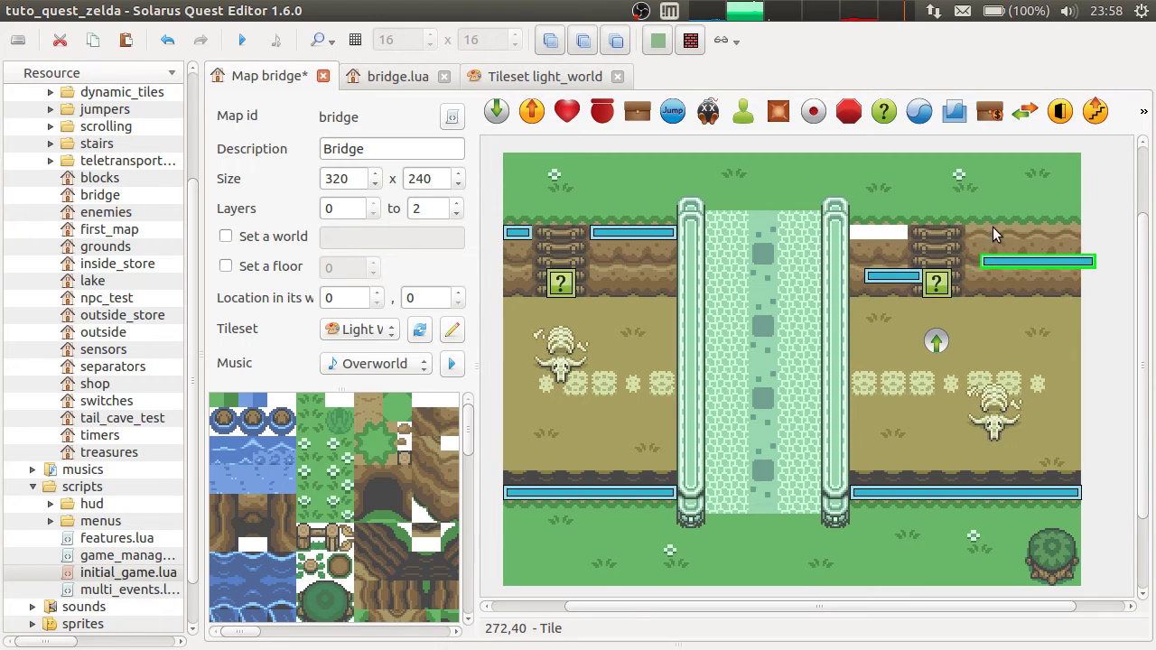
Cover the white gap in the cliff's upper edge between the bridge and the east ladder with a copied cliff tile.
{"action": "left_click", "coordinate": [993, 225]}
{"action": "left_click", "coordinate": [999, 232]}
{"action": "key", "text": "ctrl+c"}
{"action": "key", "text": "ctrl+v"}
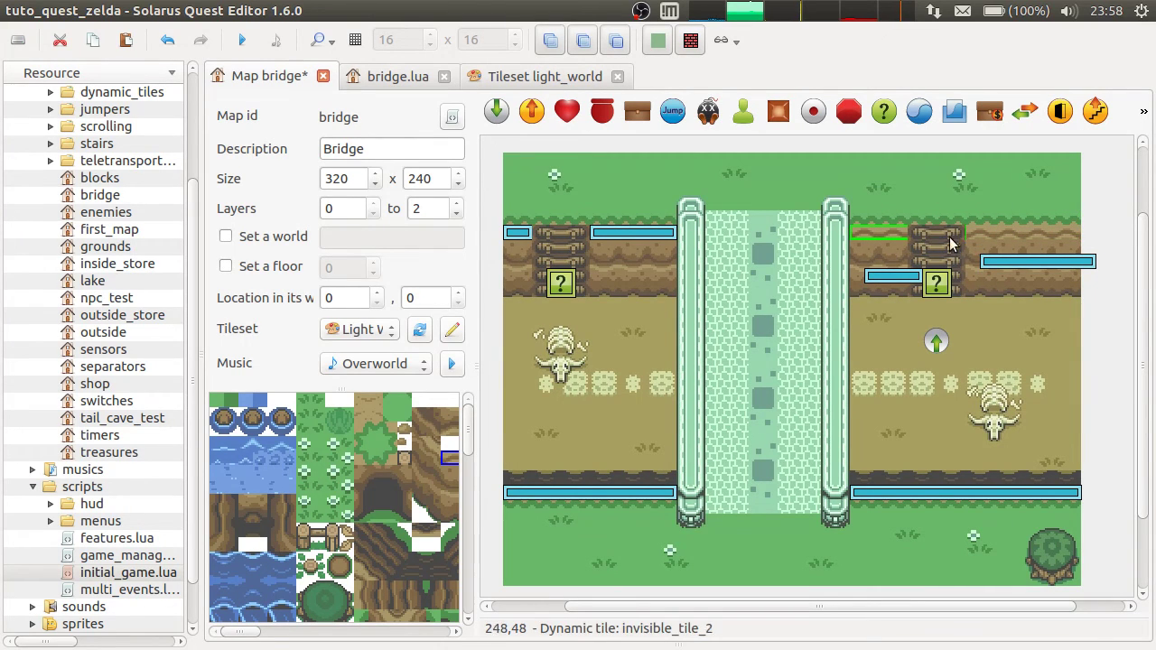
{"action": "key", "text": "ctrl+s"}
Put both wall tiles back on the cliff's upper edge on either side of the east ladder, and save the map.
{"action": "left_click", "coordinate": [908, 273]}
{"action": "left_click_drag", "start_coordinate": [909, 278], "coordinate": [894, 240]}
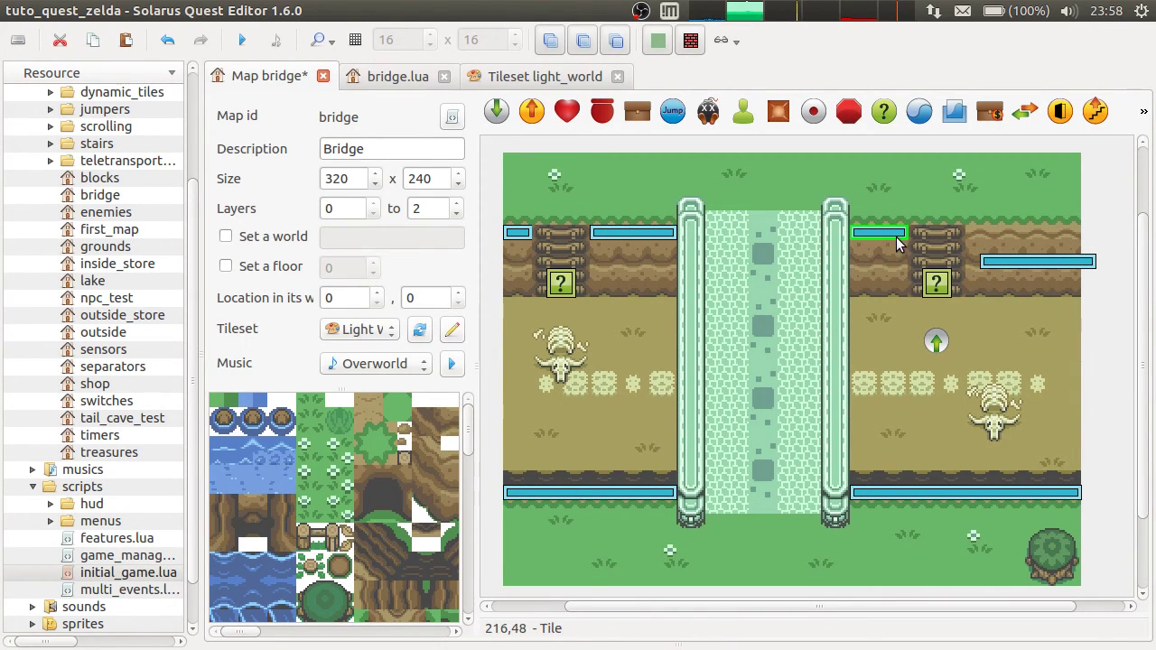
{"action": "left_click_drag", "start_coordinate": [1012, 261], "coordinate": [994, 239]}
{"action": "key", "text": "ctrl+s"}
Run the quest and walk the hero beneath the bridge to its west side.
{"action": "left_click", "coordinate": [355, 80]}
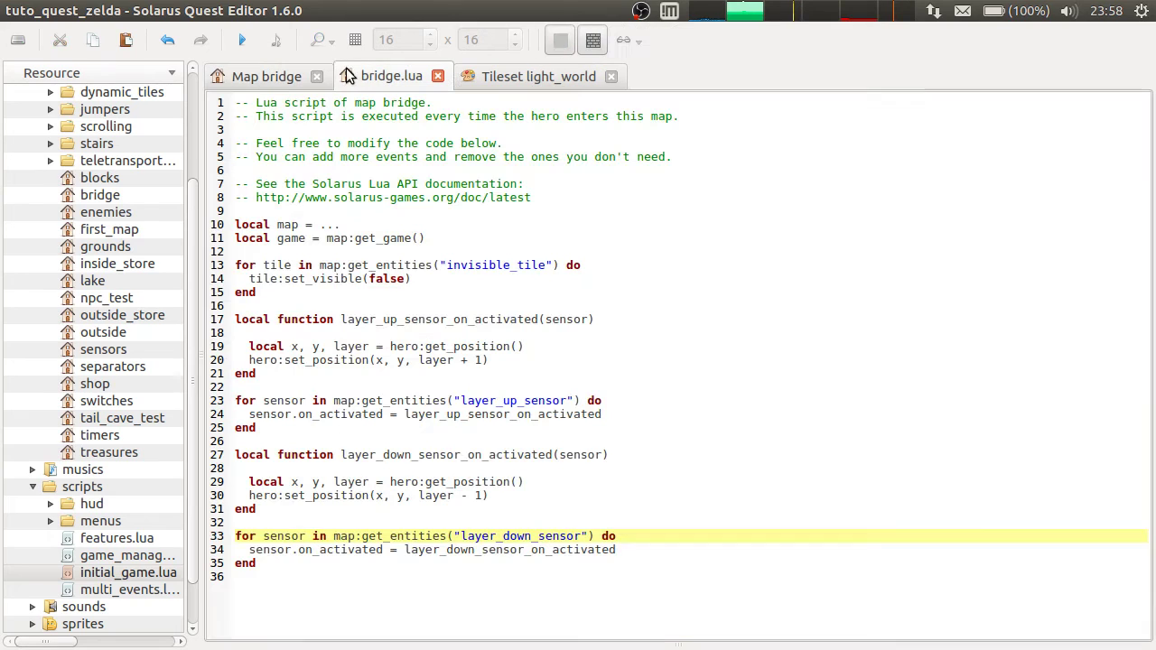
{"action": "left_click", "coordinate": [244, 39]}
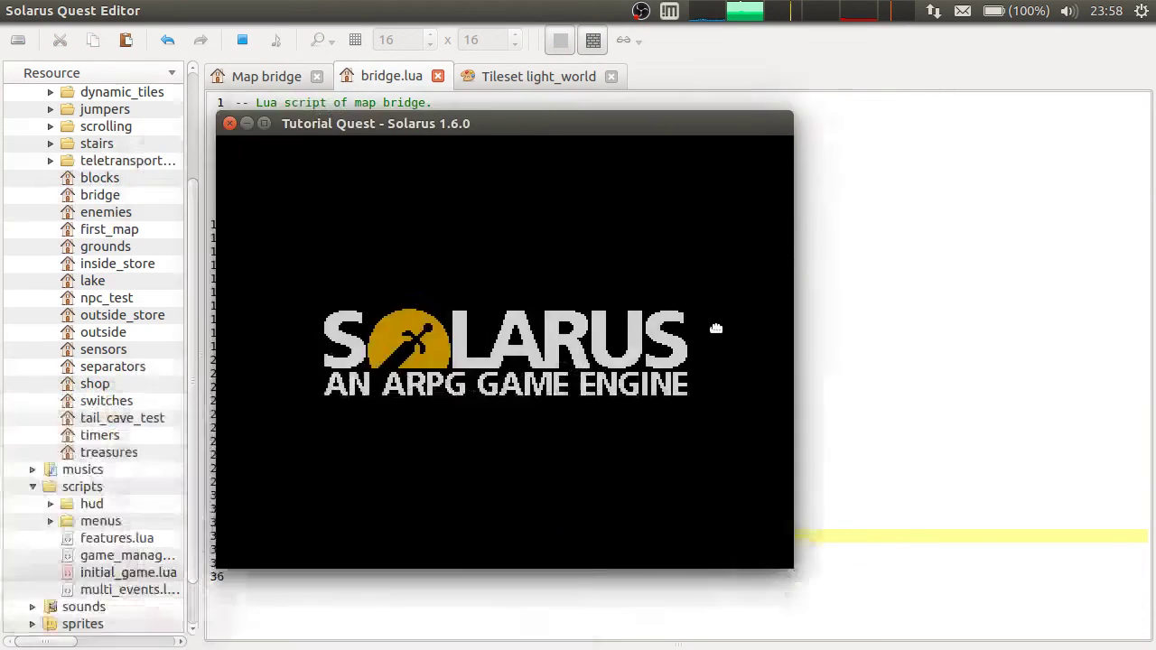
{"action": "key", "text": "Up"}
{"action": "key", "text": "Left"}
{"action": "key", "text": "Left"}
{"action": "key", "text": "Left"}
{"action": "key", "text": "Down"}
{"action": "key", "text": "Right"}
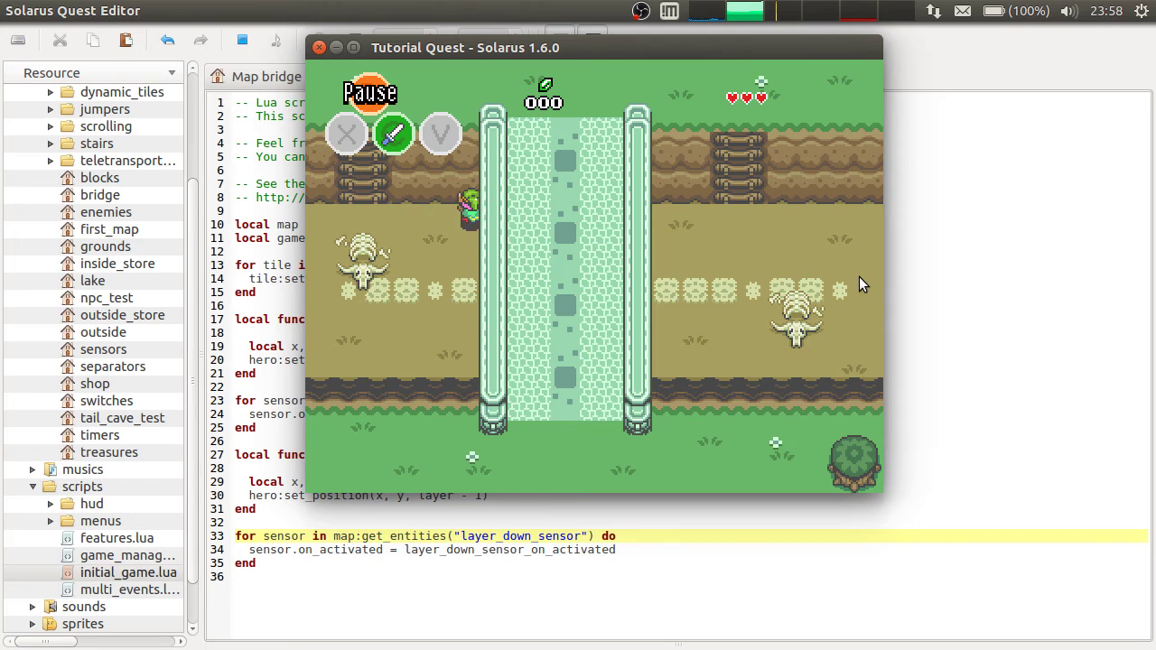
Walk the hero up the west ladder onto the grass above the cliff.
{"action": "key", "text": "Left"}
{"action": "key", "text": "Up"}
{"action": "key", "text": "Right"}
{"action": "key", "text": "Down"}
{"action": "key", "text": "Right"}
{"action": "key", "text": "Left"}
{"action": "key", "text": "Up"}
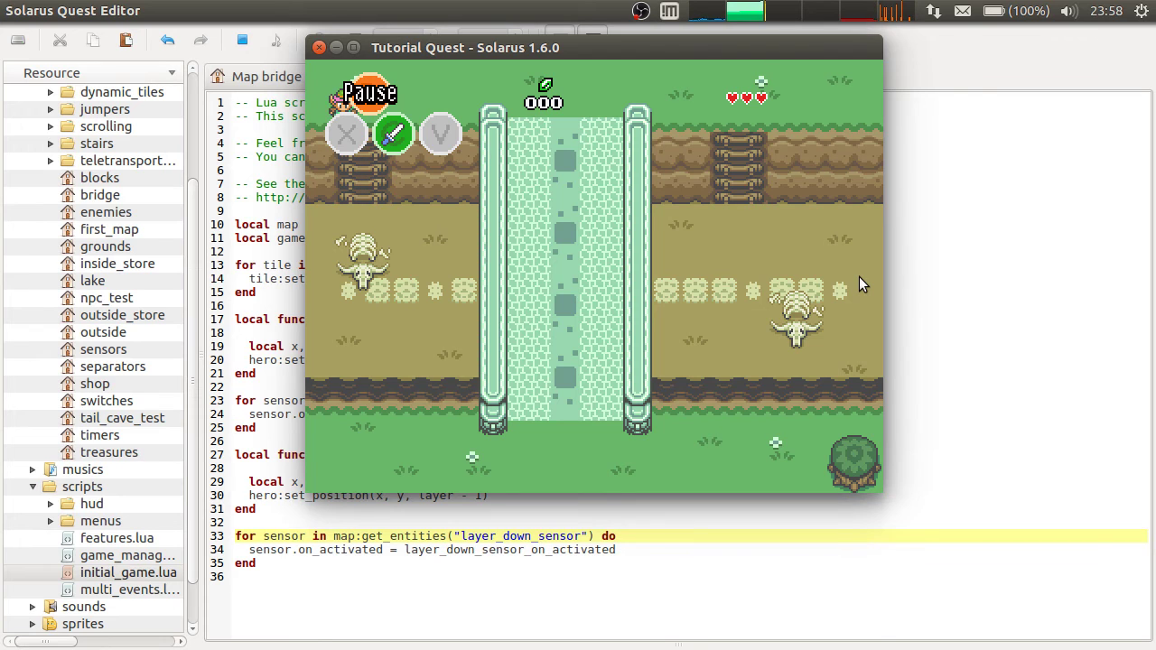
Test the upper layer by walking the hero from the clifftop onto the middle of the bridge.
{"action": "key", "text": "Left"}
{"action": "key", "text": "Down"}
{"action": "key", "text": "Right"}
{"action": "key", "text": "Up"}
{"action": "key", "text": "Right"}
{"action": "key", "text": "Down"}
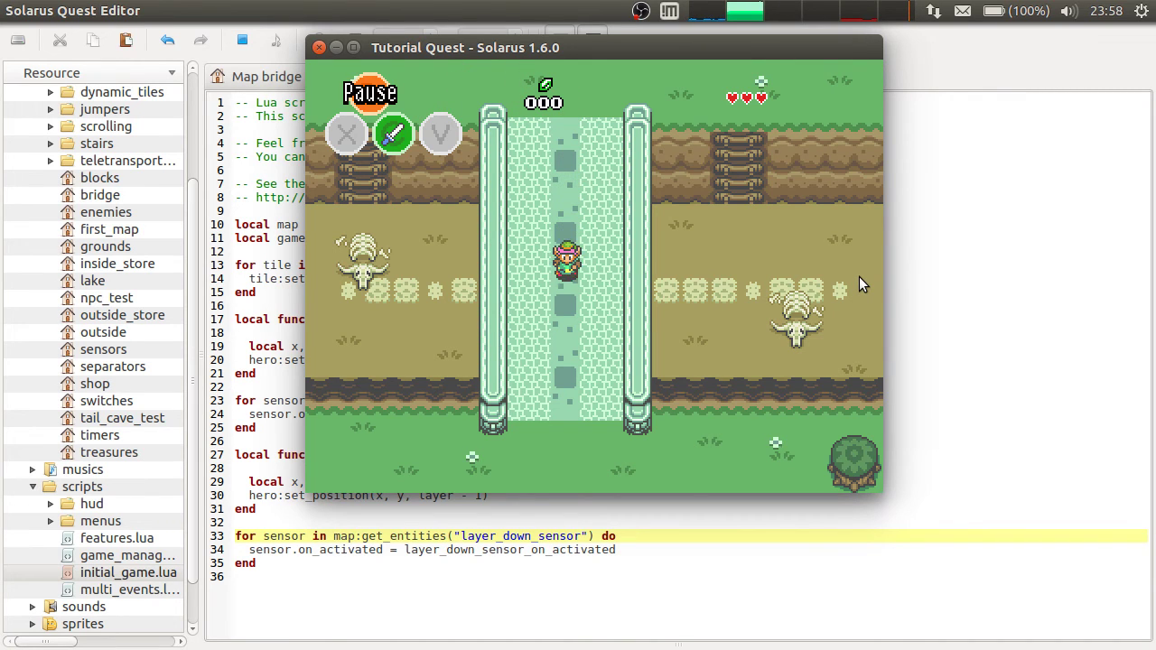
Walk the hero off the bridge and down the east ladder, and close the test game.
{"action": "key", "text": "Right"}
{"action": "key", "text": "Up"}
{"action": "key", "text": "Left"}
{"action": "key", "text": "Up"}
{"action": "key", "text": "Right"}
{"action": "key", "text": "Down"}
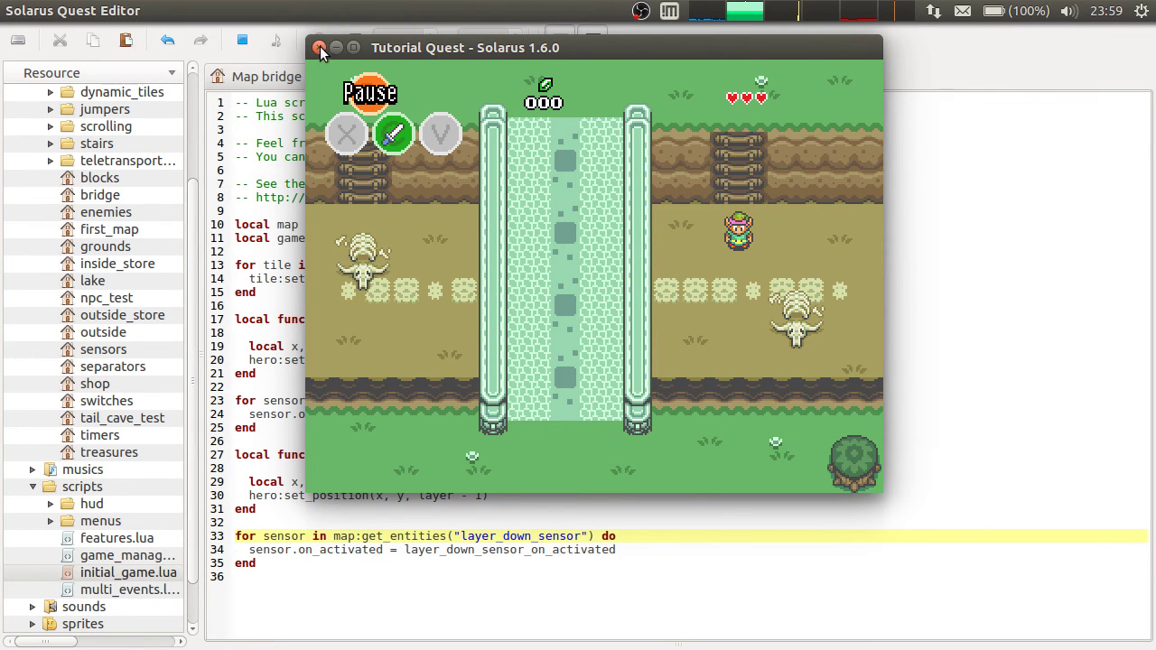
{"action": "left_click", "coordinate": [321, 49]}
Review the tile-hiding loop and the layer-up and layer-down sensor functions in bridge.lua.
{"action": "left_click", "coordinate": [401, 237]}
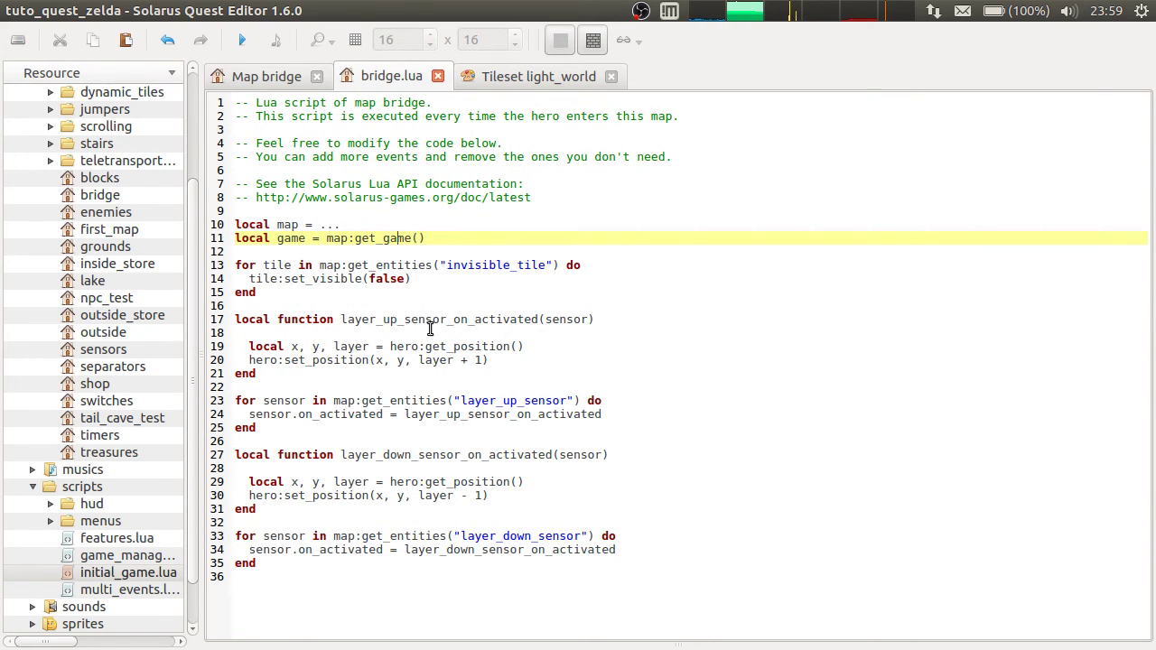
{"action": "left_click", "coordinate": [374, 411]}
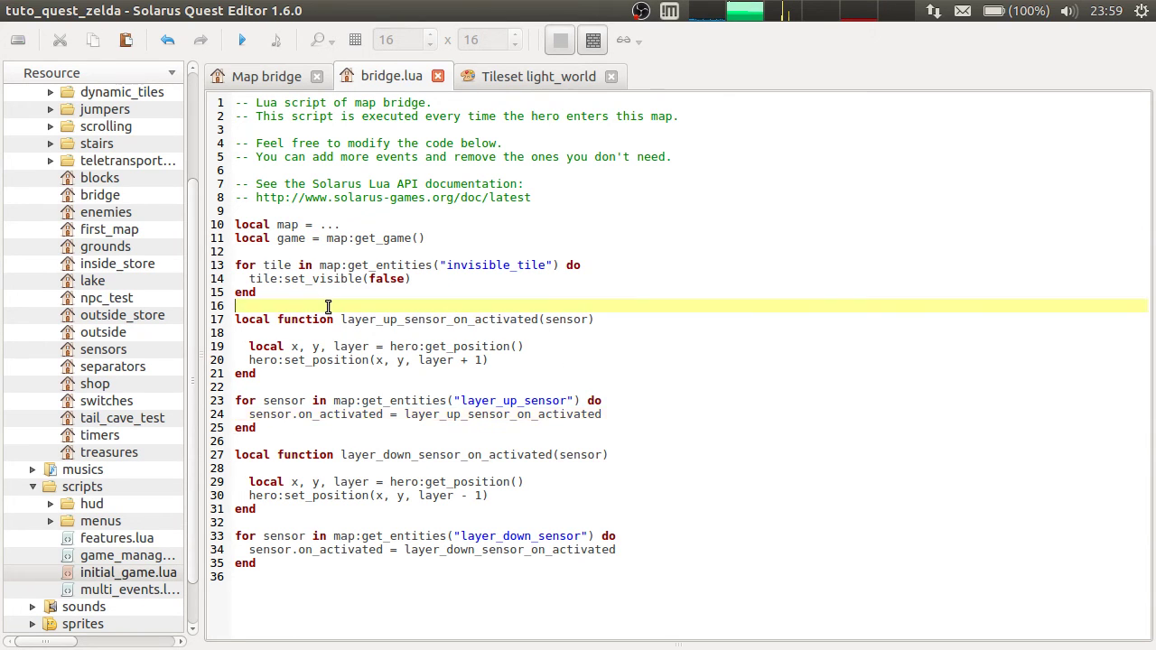
{"action": "left_click_drag", "start_coordinate": [328, 304], "coordinate": [353, 454]}
{"action": "left_click", "coordinate": [357, 442]}
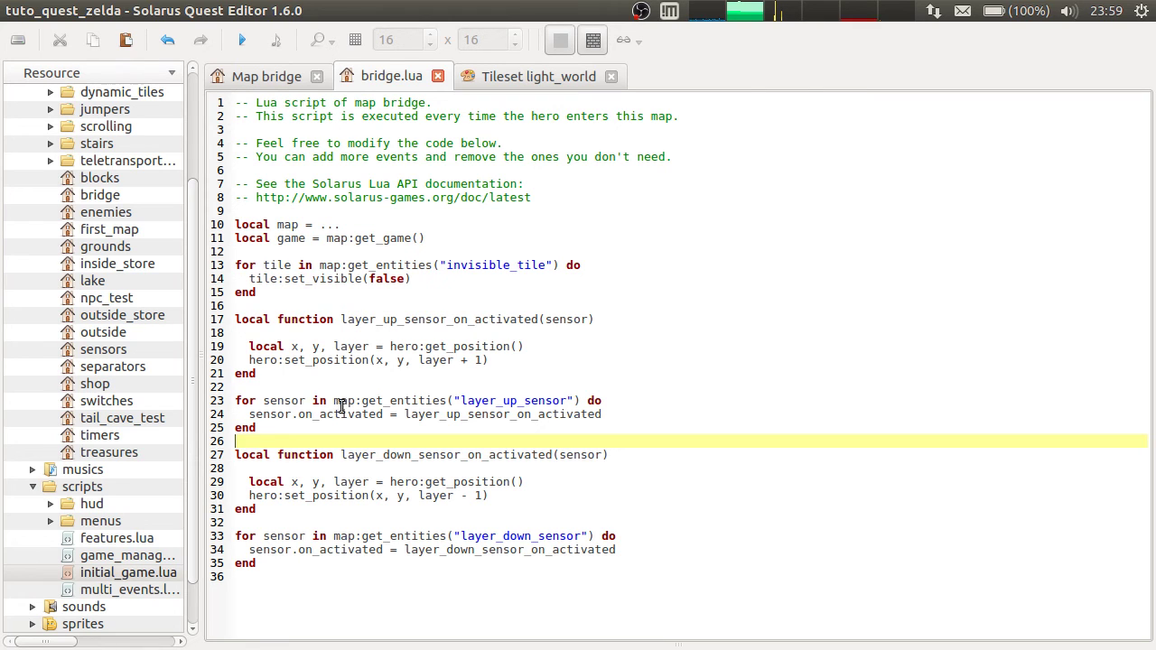
{"action": "left_click", "coordinate": [349, 305]}
{"action": "left_click", "coordinate": [311, 319]}
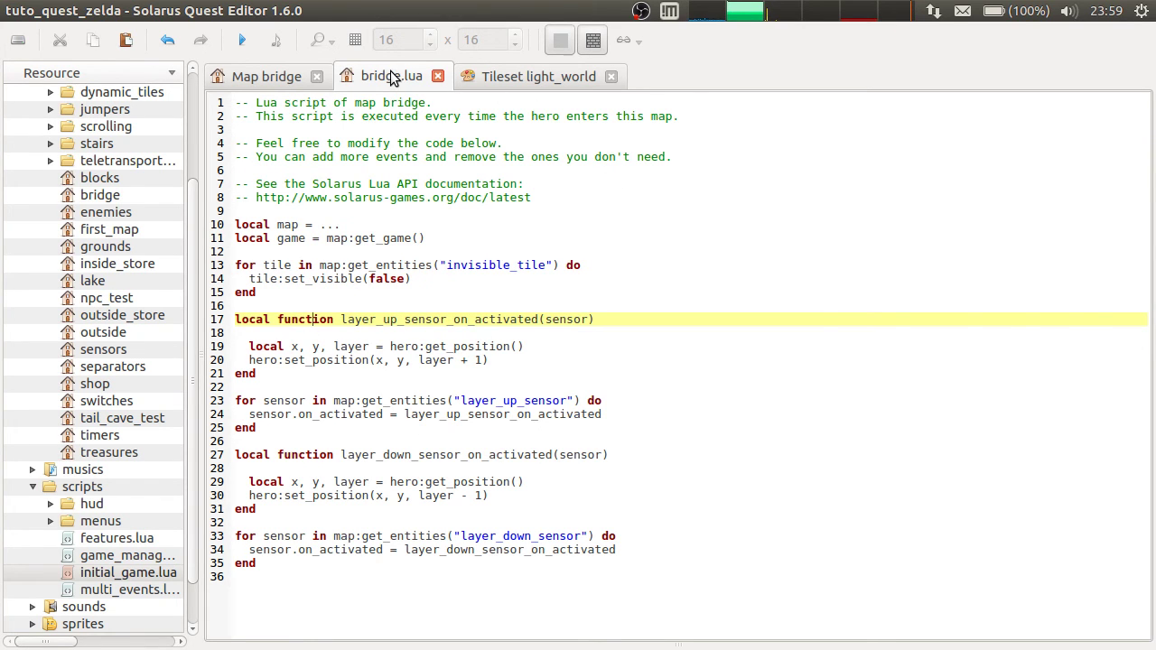
{"action": "scroll", "coordinate": [393, 72], "scroll_direction": "up", "scroll_amount": 1}
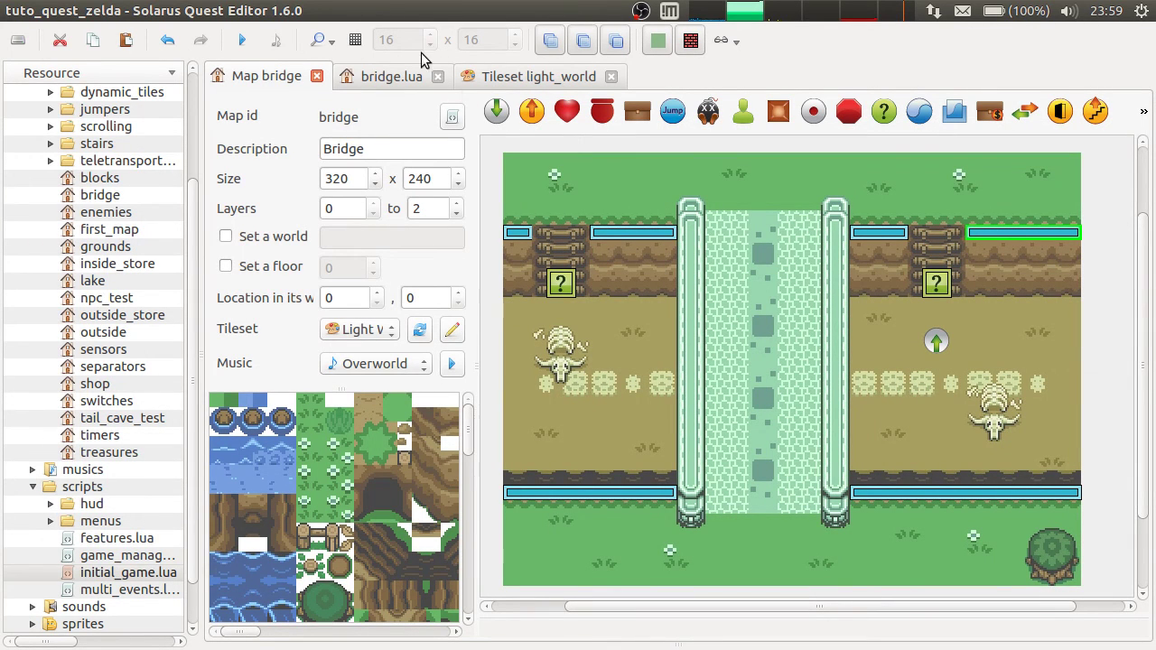
{"action": "left_click", "coordinate": [390, 65]}
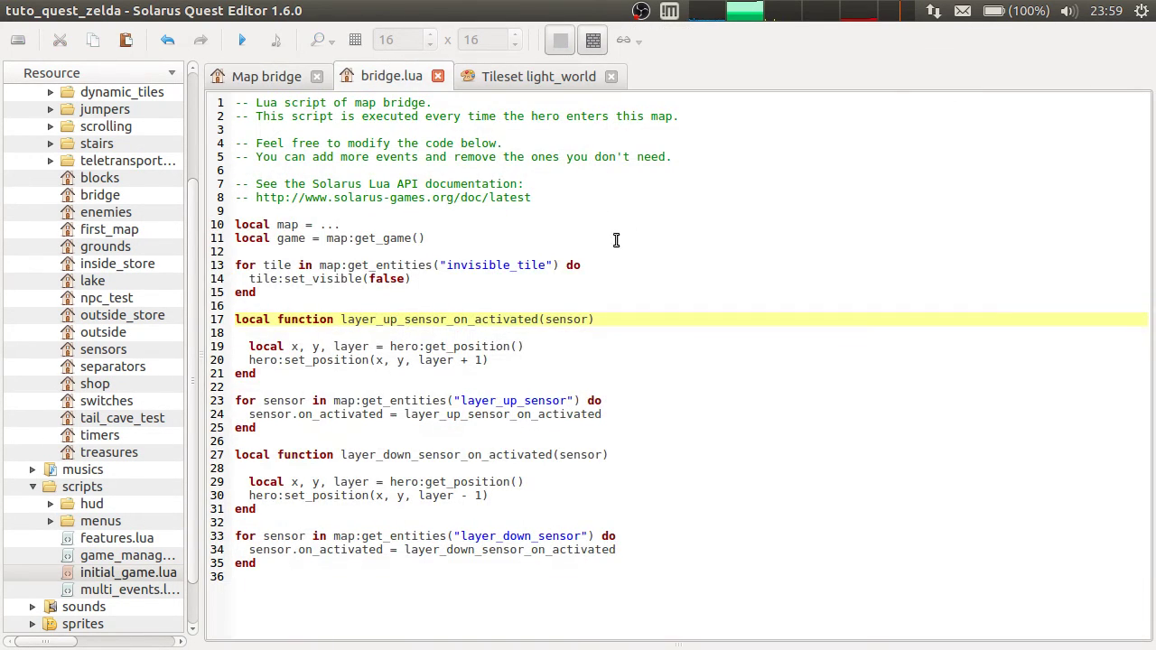
{"action": "left_click_drag", "start_coordinate": [614, 239], "coordinate": [586, 593]}
{"action": "left_click", "coordinate": [597, 576]}
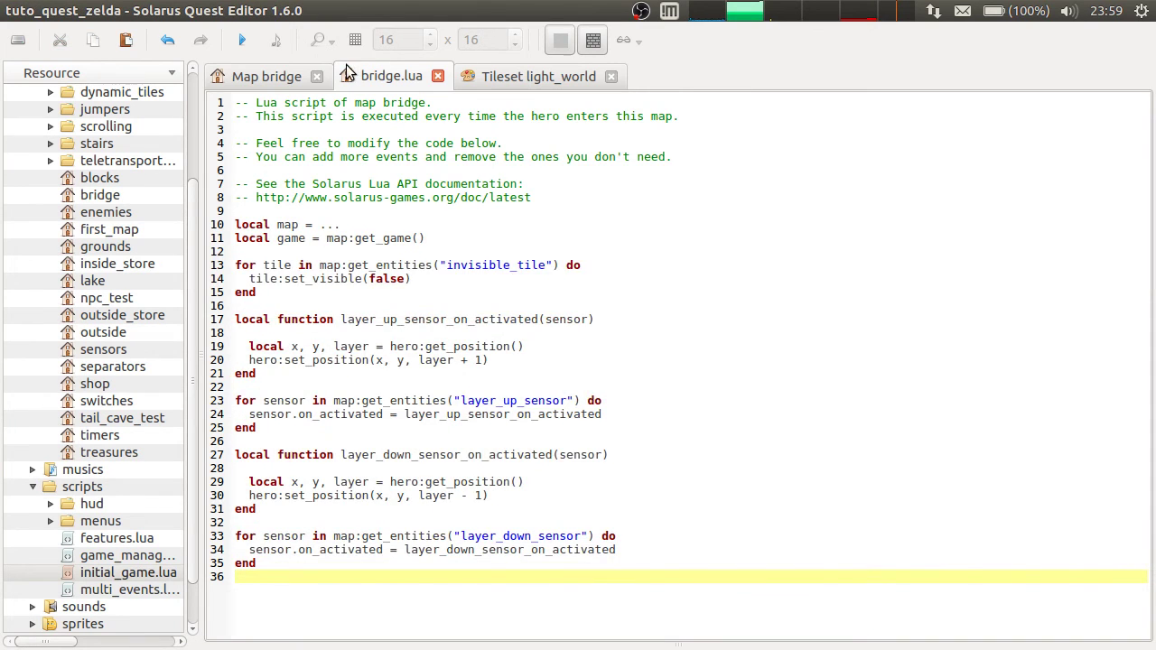
Compare the bridge map's sensors, ladders and wall tiles with the complete code in bridge.lua.
{"action": "left_click", "coordinate": [266, 76]}
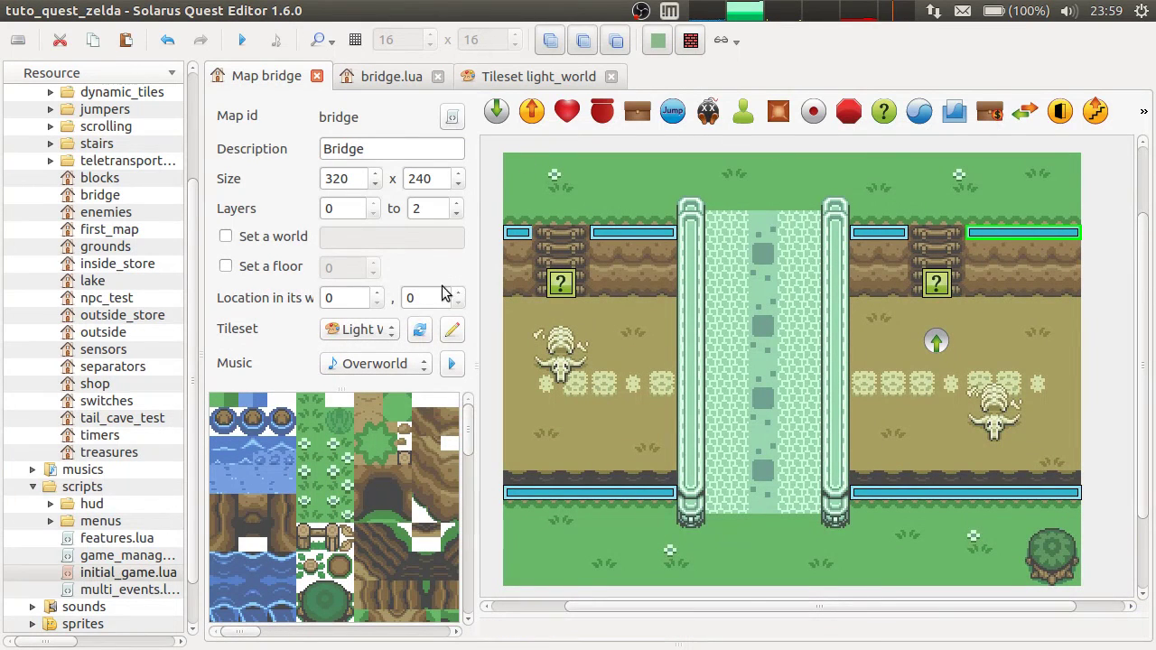
{"action": "left_click", "coordinate": [375, 76]}
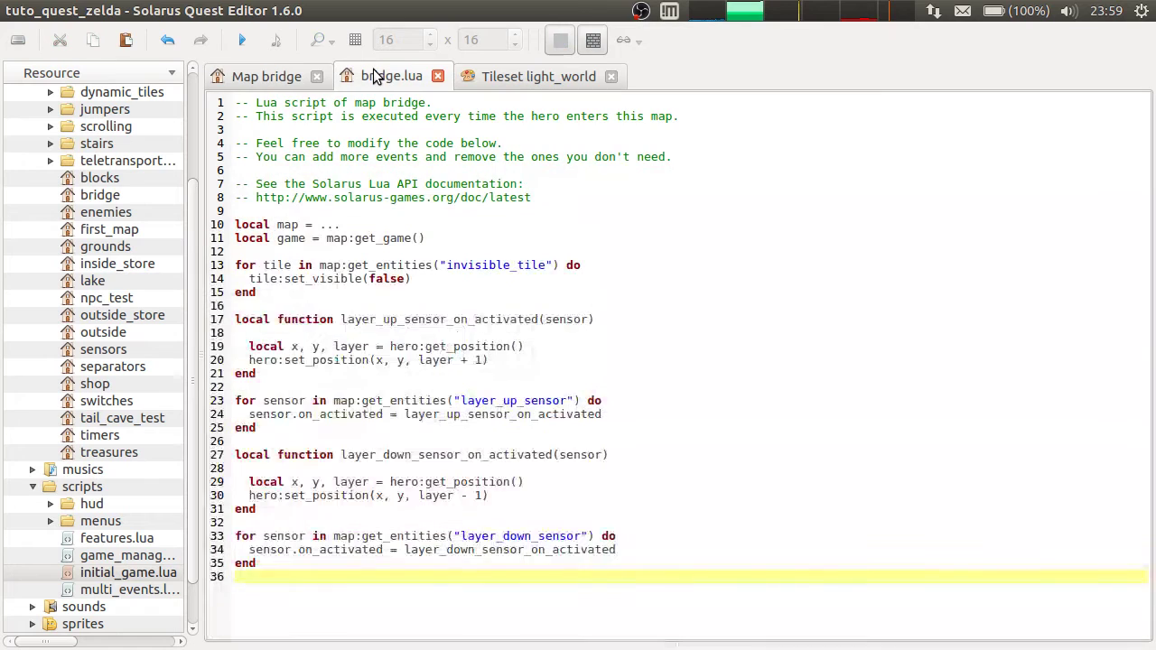
{"action": "left_click", "coordinate": [705, 294]}
{"action": "left_click", "coordinate": [673, 281]}
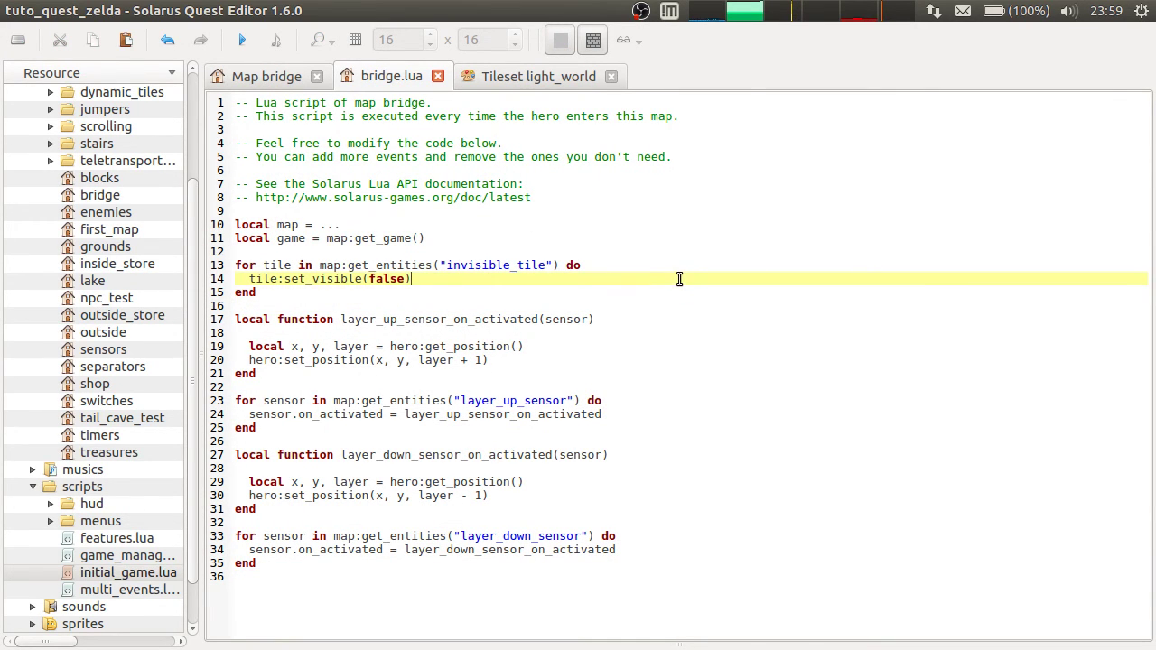
{"action": "scroll", "coordinate": [359, 84], "scroll_direction": "up", "scroll_amount": 1}
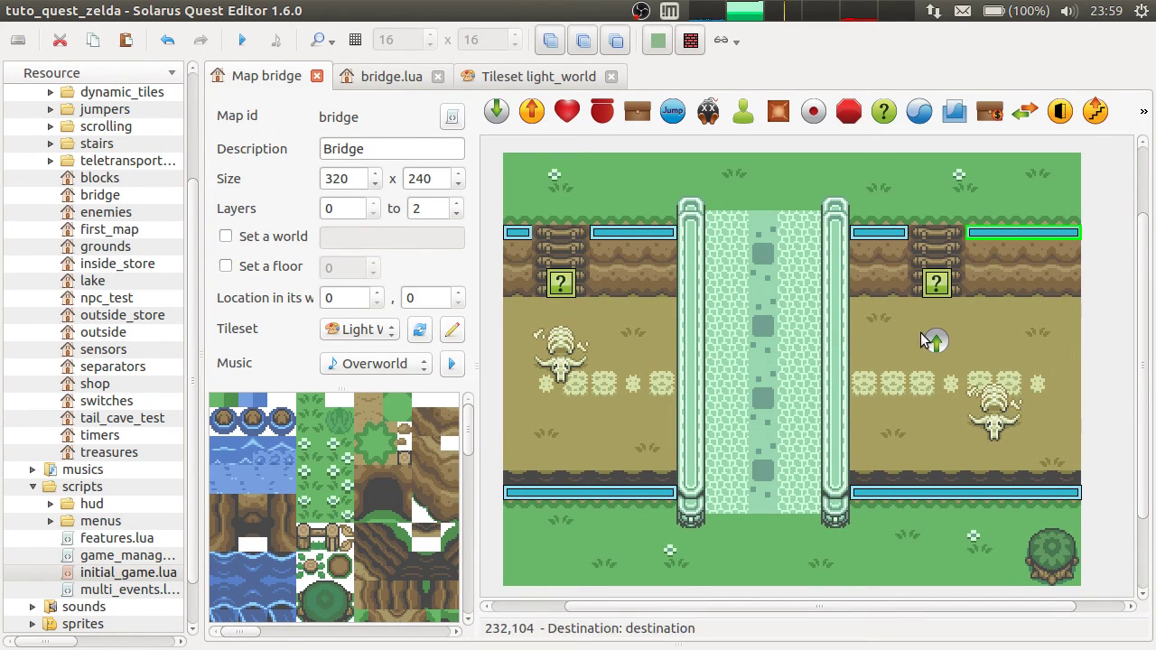
{"action": "left_click", "coordinate": [368, 79]}
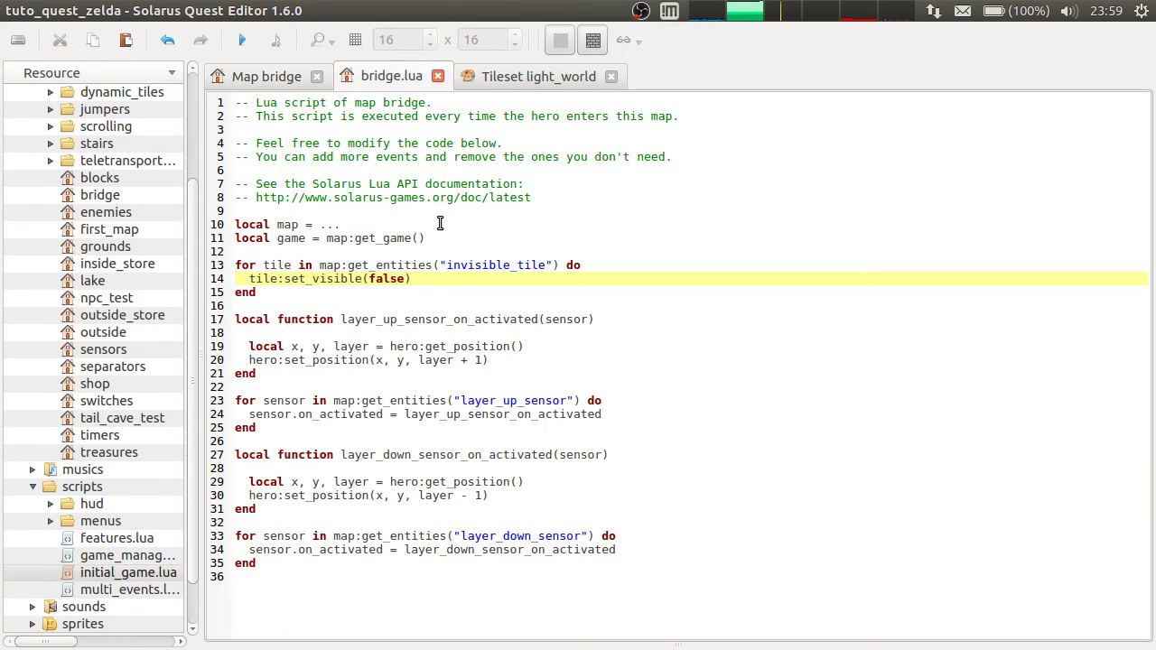
{"action": "left_click", "coordinate": [366, 253]}
{"action": "left_click_drag", "start_coordinate": [366, 255], "coordinate": [346, 647]}
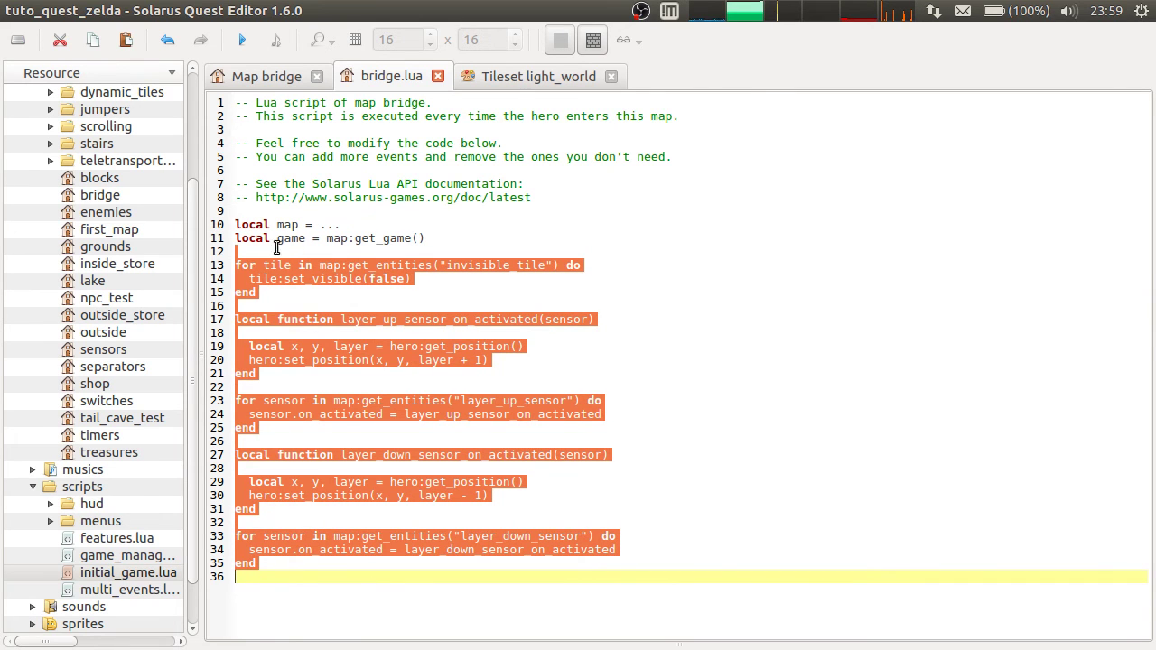
{"action": "left_click_drag", "start_coordinate": [190, 211], "coordinate": [206, 99]}
{"action": "left_click", "coordinate": [317, 261]}
{"action": "scroll", "coordinate": [379, 76], "scroll_direction": "up", "scroll_amount": 1}
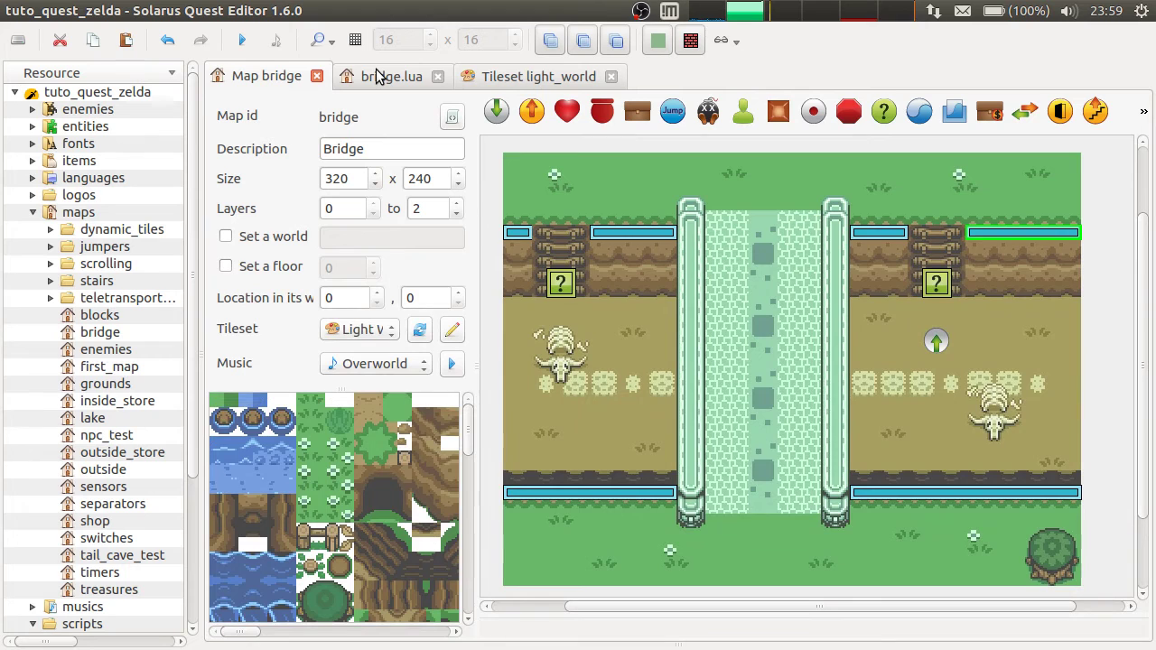
Check the invisible_tile, layer_up_sensor and layer_down_sensor name prefixes used by the loops in bridge.lua, and return to the bridge map.
{"action": "left_click", "coordinate": [378, 75]}
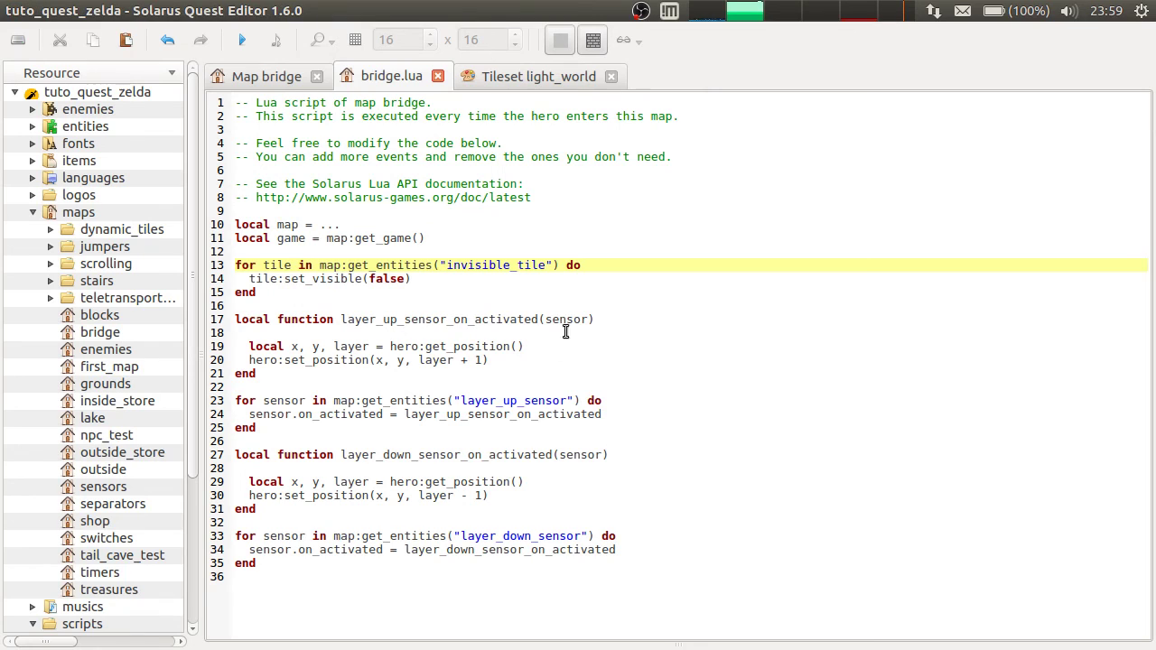
{"action": "left_click", "coordinate": [576, 283]}
{"action": "double_click", "coordinate": [499, 266]}
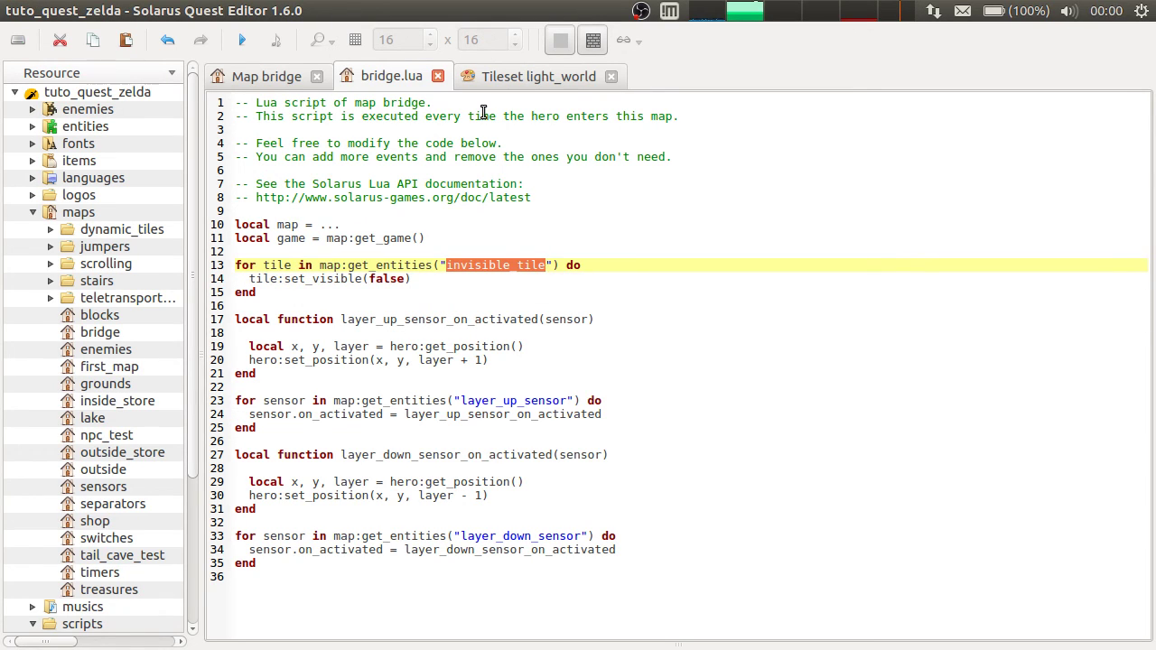
{"action": "double_click", "coordinate": [529, 404]}
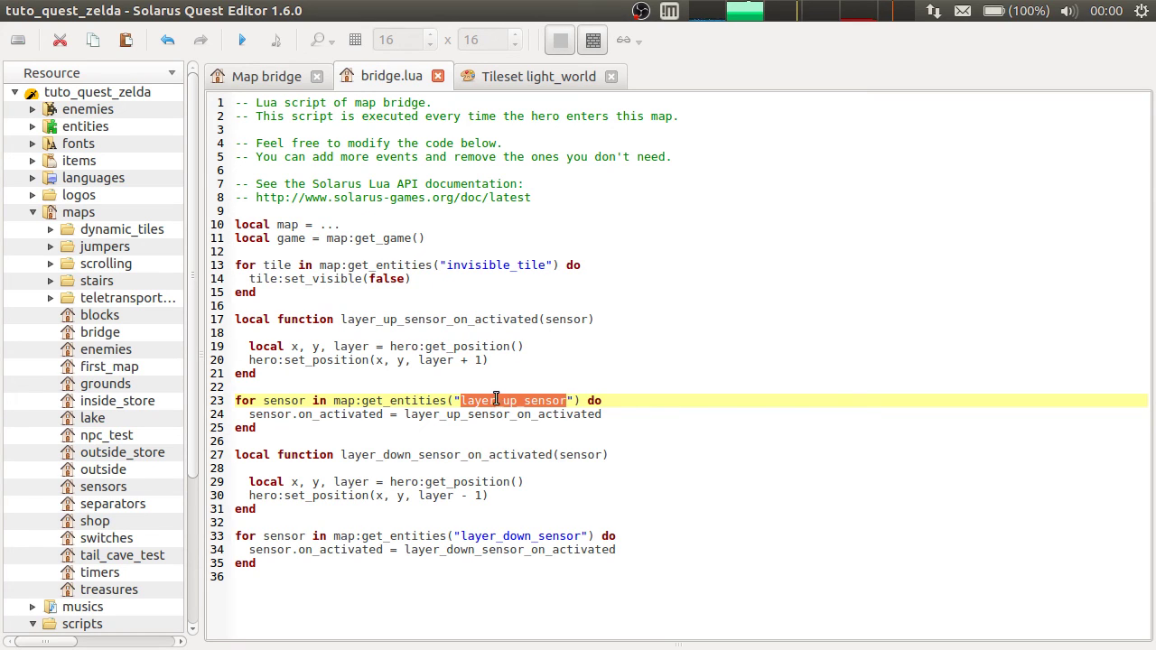
{"action": "double_click", "coordinate": [538, 539]}
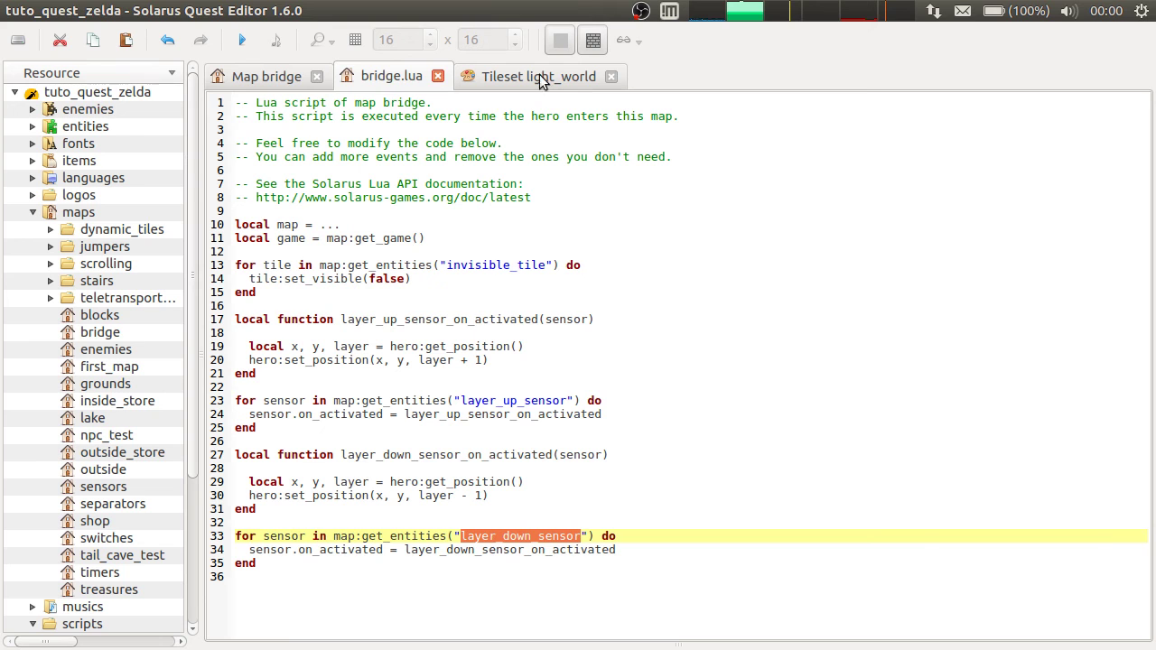
{"action": "scroll", "coordinate": [380, 66], "scroll_direction": "up", "scroll_amount": 1}
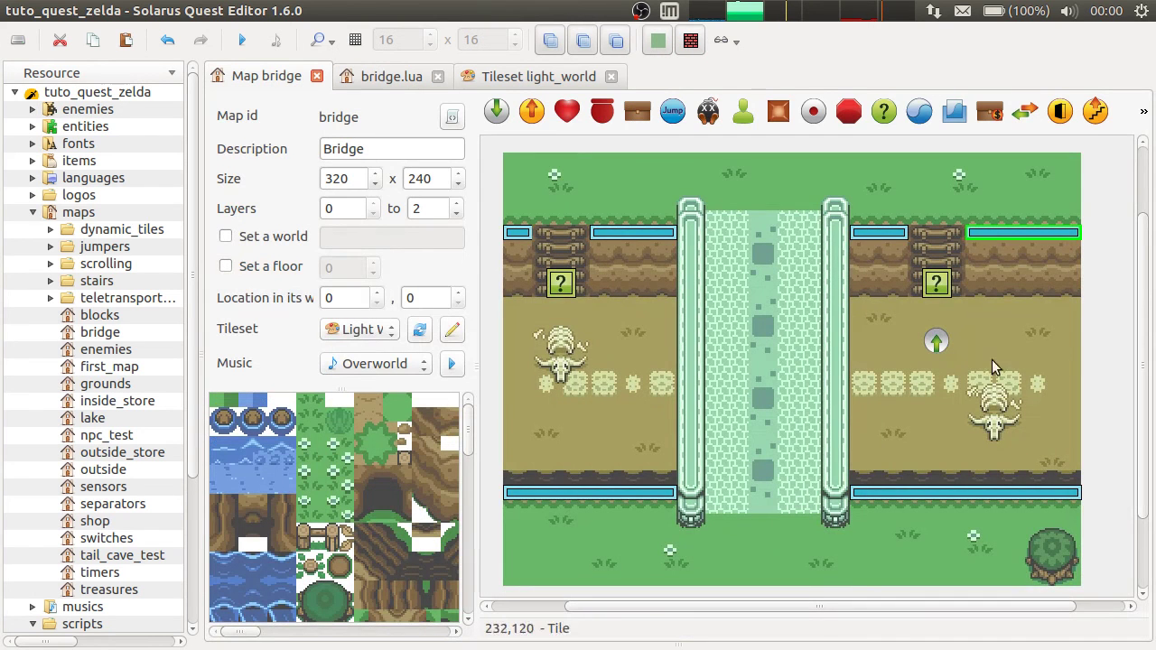
Highlight the bridge.lua code from the tile-hiding loop to the end of the script, and return to the bridge map.
{"action": "left_click", "coordinate": [407, 84]}
{"action": "left_click", "coordinate": [296, 239]}
{"action": "left_click", "coordinate": [304, 263]}
{"action": "left_click", "coordinate": [331, 580], "text": "shift"}
{"action": "left_click", "coordinate": [361, 604]}
{"action": "scroll", "coordinate": [381, 76], "scroll_direction": "up", "scroll_amount": 1}
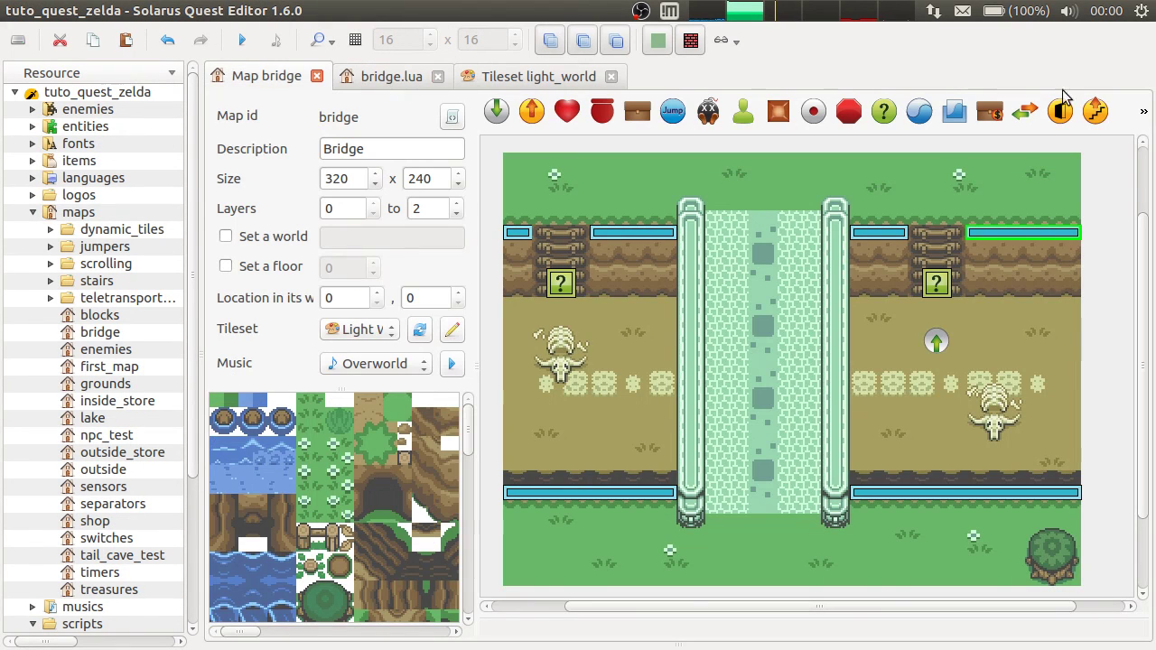
Select the question-mark entity at the foot of the east ladder and save the bridge map.
{"action": "left_click", "coordinate": [1116, 286]}
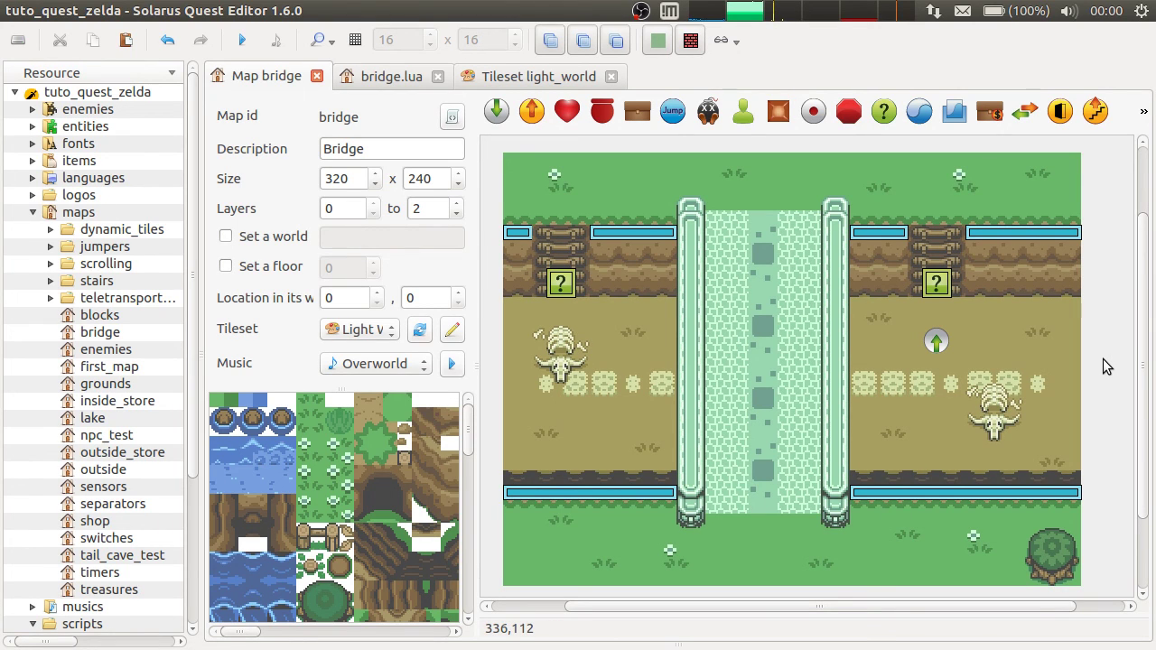
{"action": "left_click_drag", "start_coordinate": [937, 341], "coordinate": [945, 348]}
{"action": "left_click", "coordinate": [944, 289]}
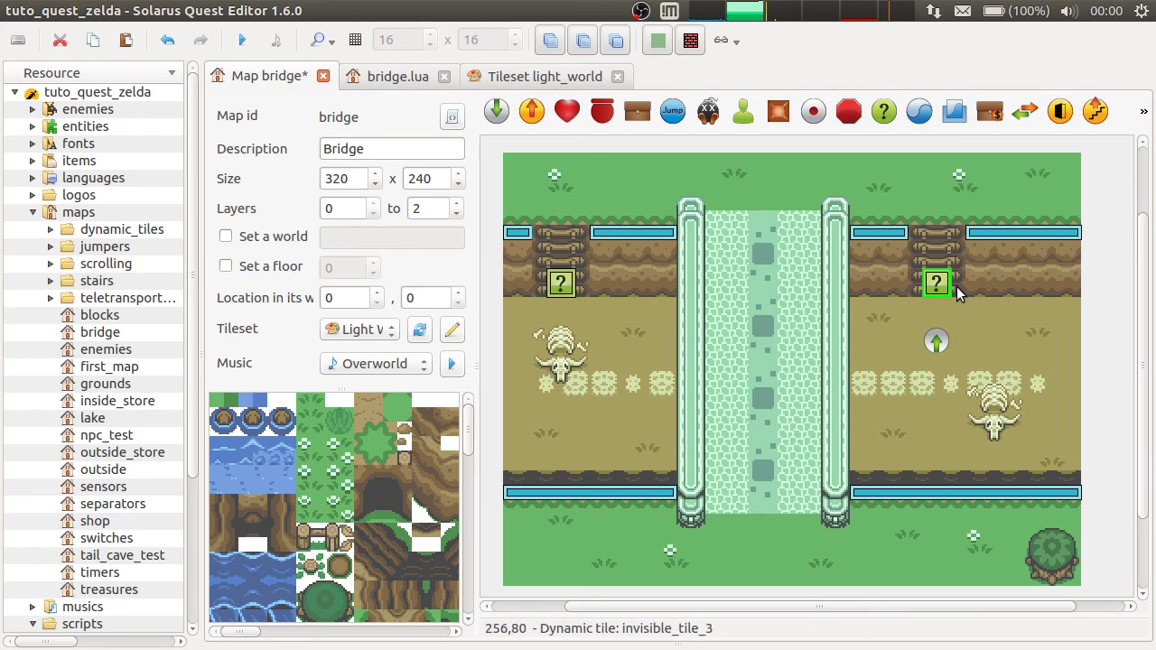
{"action": "key", "text": "ctrl+s"}
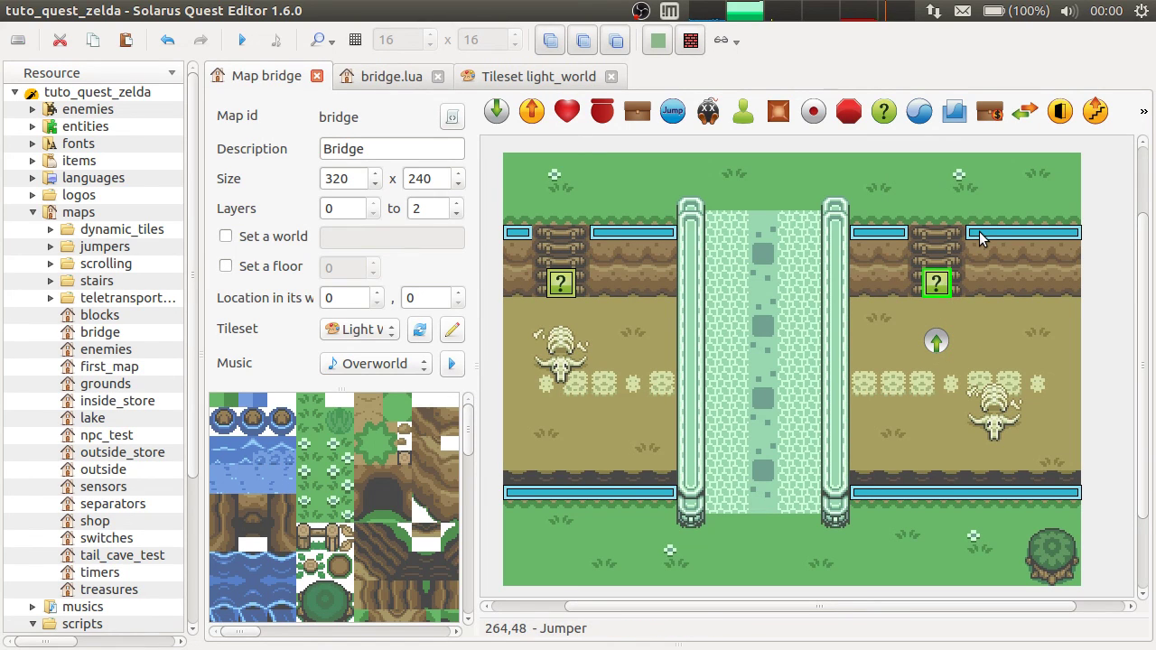